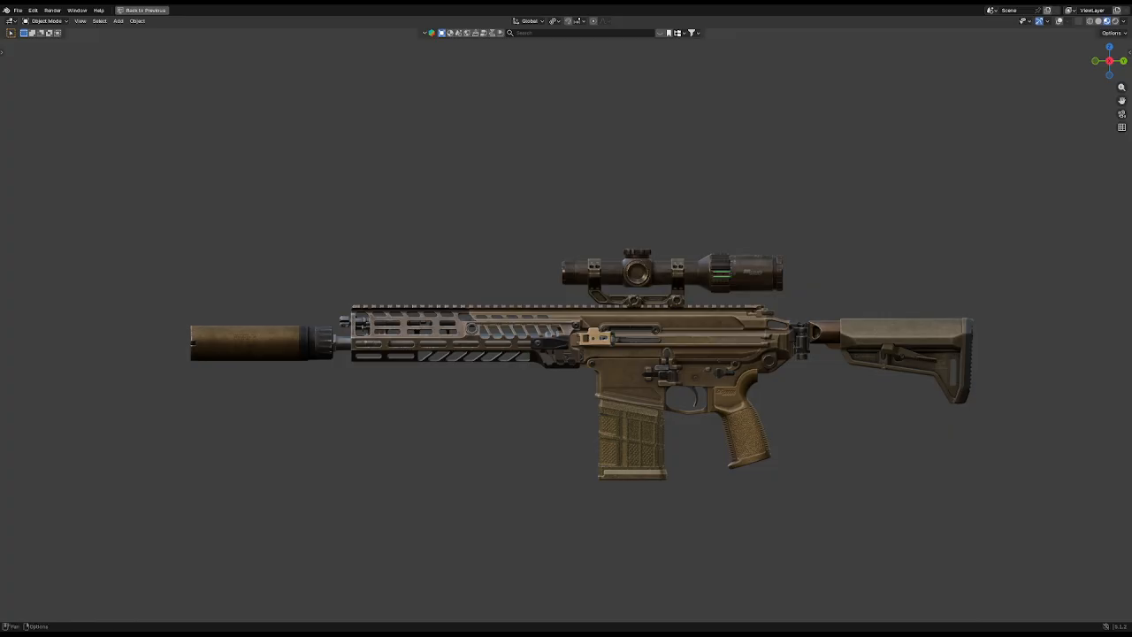
Step: Turn on the viewport overlays, and briefly hide and reveal the receiver mesh
{"action": "left_click", "coordinate": [1059, 20]}
{"action": "scroll", "coordinate": [622, 241], "scroll_direction": "up", "scroll_amount": 6}
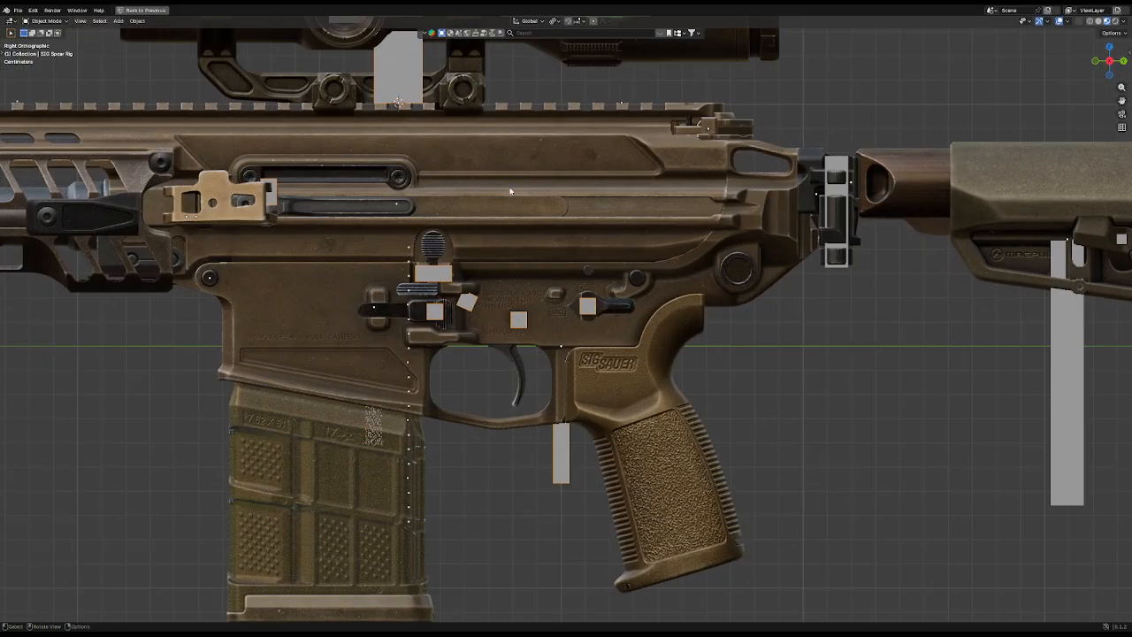
{"action": "left_click", "coordinate": [529, 200]}
{"action": "key", "text": "h"}
{"action": "key", "text": "alt+h"}
Step: Separate the Root Bone vertex group's geometry from the SIG Spear mesh into its own object
{"action": "key", "text": "Tab"}
{"action": "key", "text": "ctrl+space"}
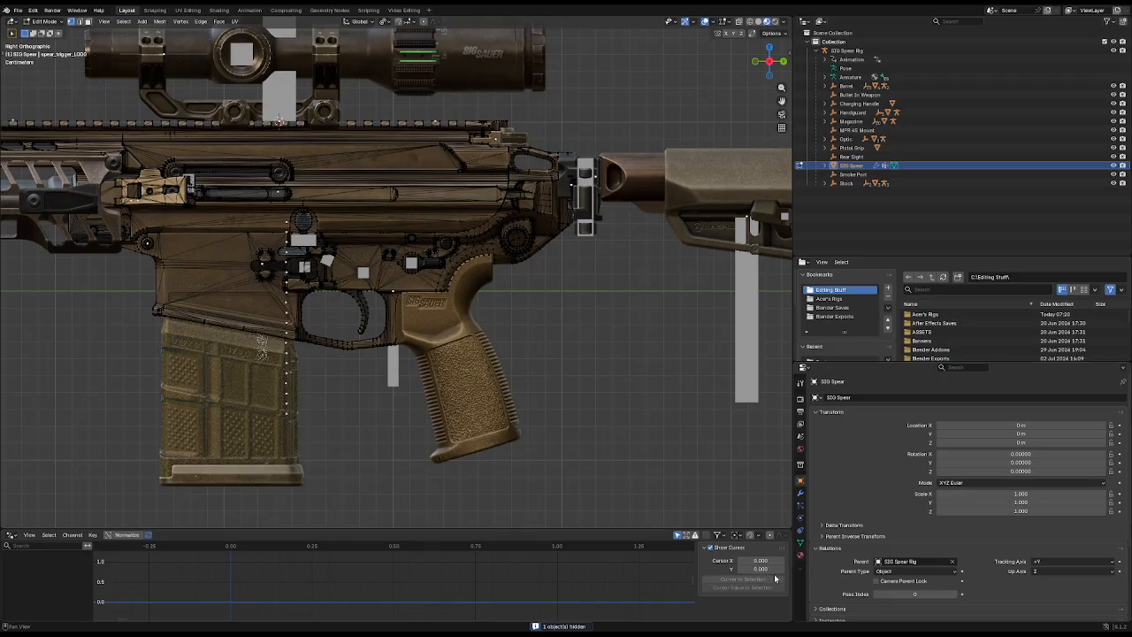
{"action": "left_click", "coordinate": [800, 555]}
{"action": "left_click", "coordinate": [800, 542]}
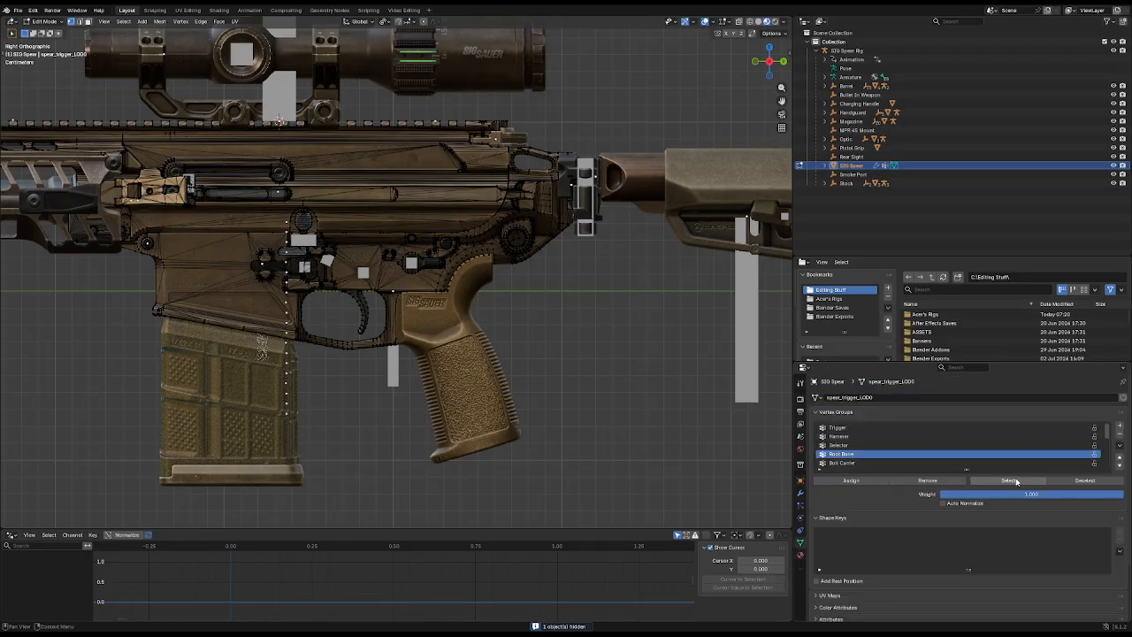
{"action": "left_click", "coordinate": [1008, 480]}
{"action": "key", "text": "p"}
{"action": "left_click", "coordinate": [504, 284]}
{"action": "key", "text": "Tab"}
Step: Hide the separated receiver body to inspect the internal parts, and reveal it again
{"action": "left_click", "coordinate": [457, 207]}
{"action": "key", "text": "h"}
{"action": "middle_click_drag", "start_coordinate": [457, 207], "coordinate": [450, 233]}
{"action": "scroll", "coordinate": [450, 232], "scroll_direction": "down", "scroll_amount": 3}
{"action": "scroll", "coordinate": [487, 258], "scroll_direction": "up", "scroll_amount": 4}
{"action": "key", "text": "alt+h"}
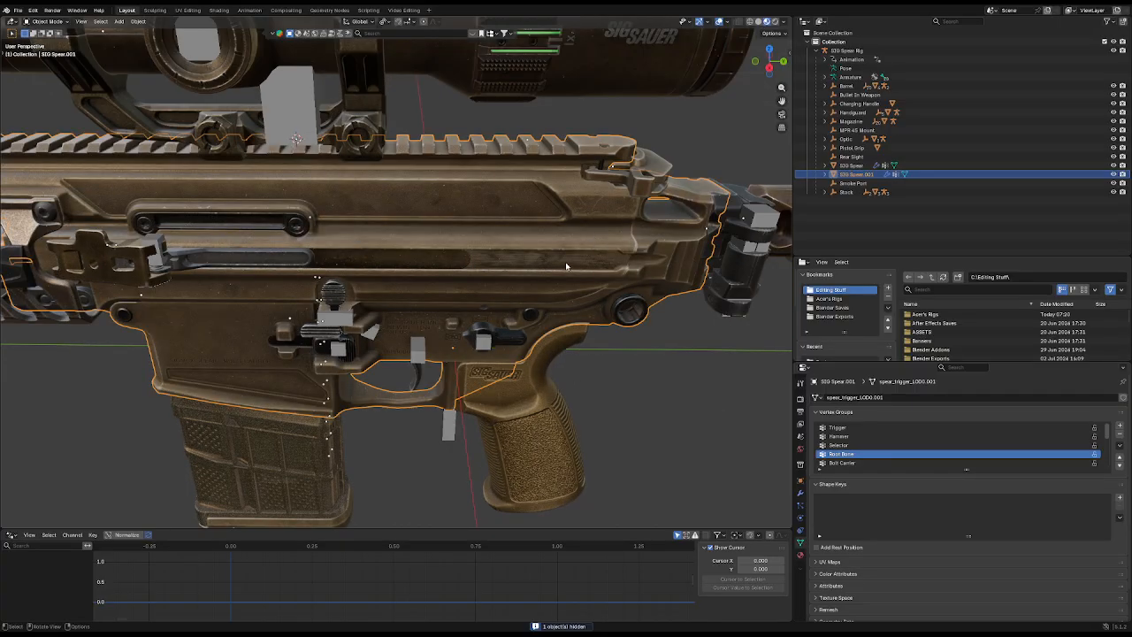
Step: Select the SIG Spear Rig armature, put it in Pose Mode and view it from the right side
{"action": "scroll", "coordinate": [565, 262], "scroll_direction": "down", "scroll_amount": 2}
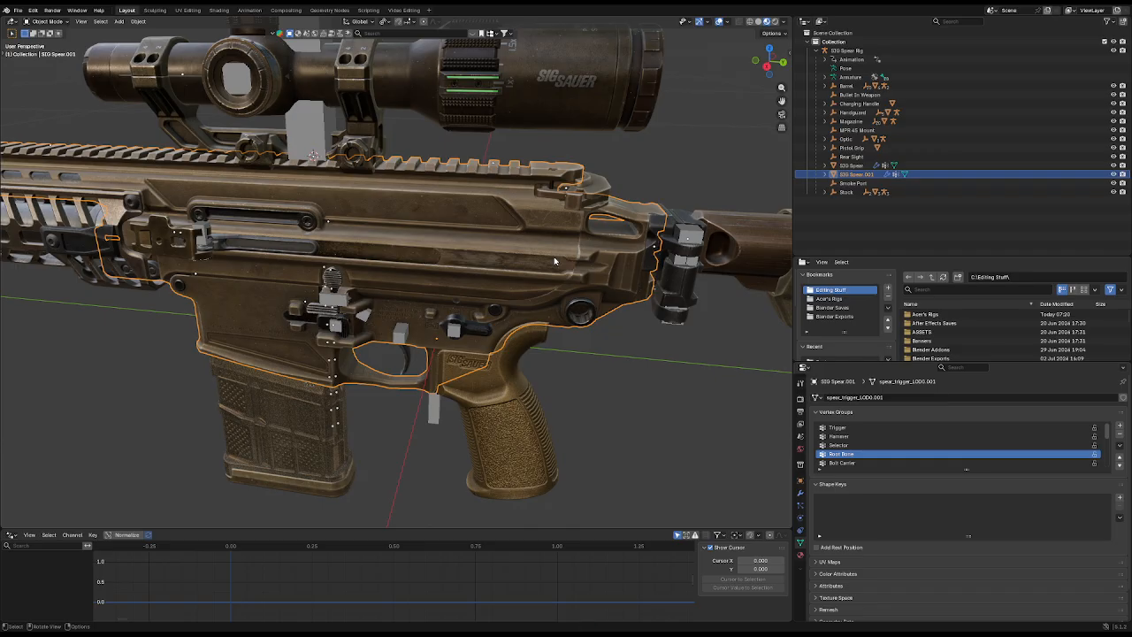
{"action": "scroll", "coordinate": [555, 261], "scroll_direction": "up", "scroll_amount": 6}
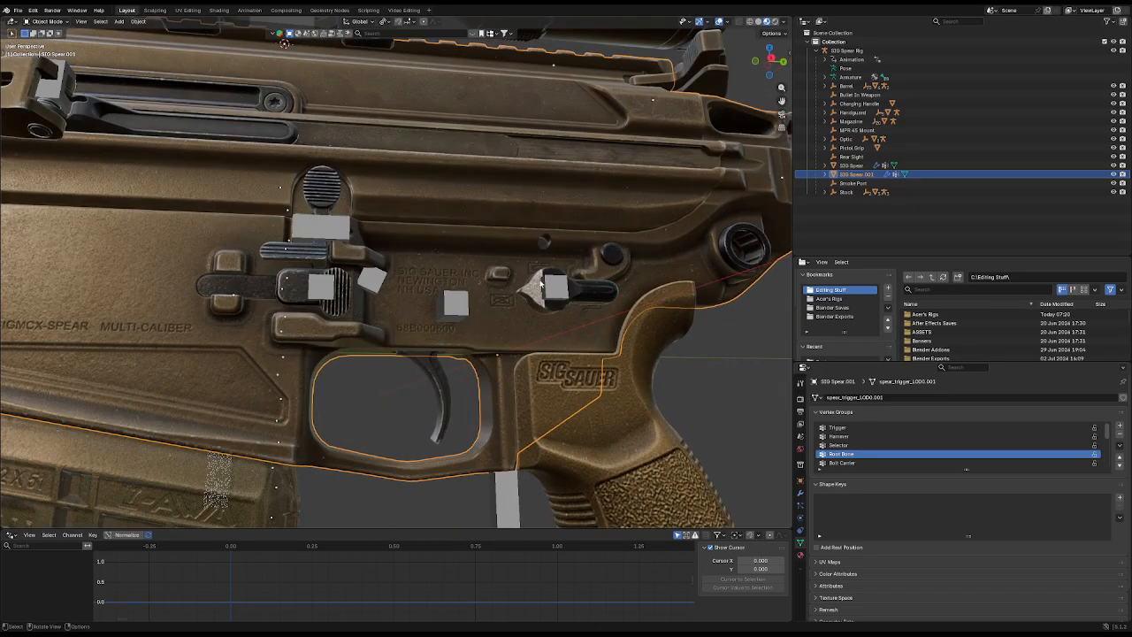
{"action": "left_click", "coordinate": [544, 292]}
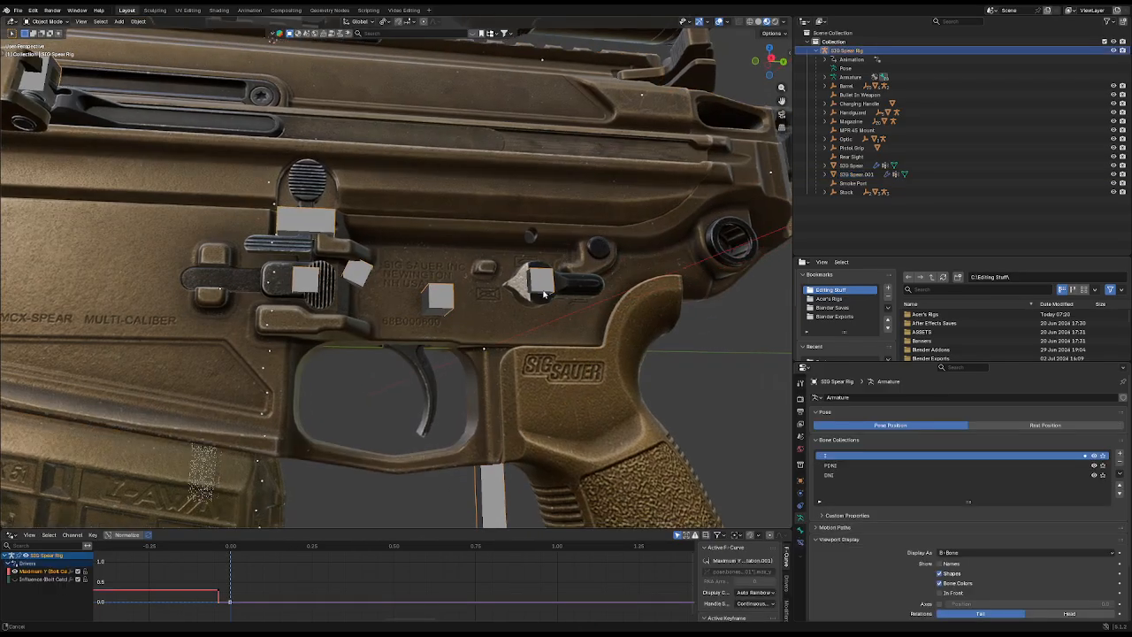
{"action": "key", "text": "ctrl+Tab"}
{"action": "key", "text": "KP_3"}
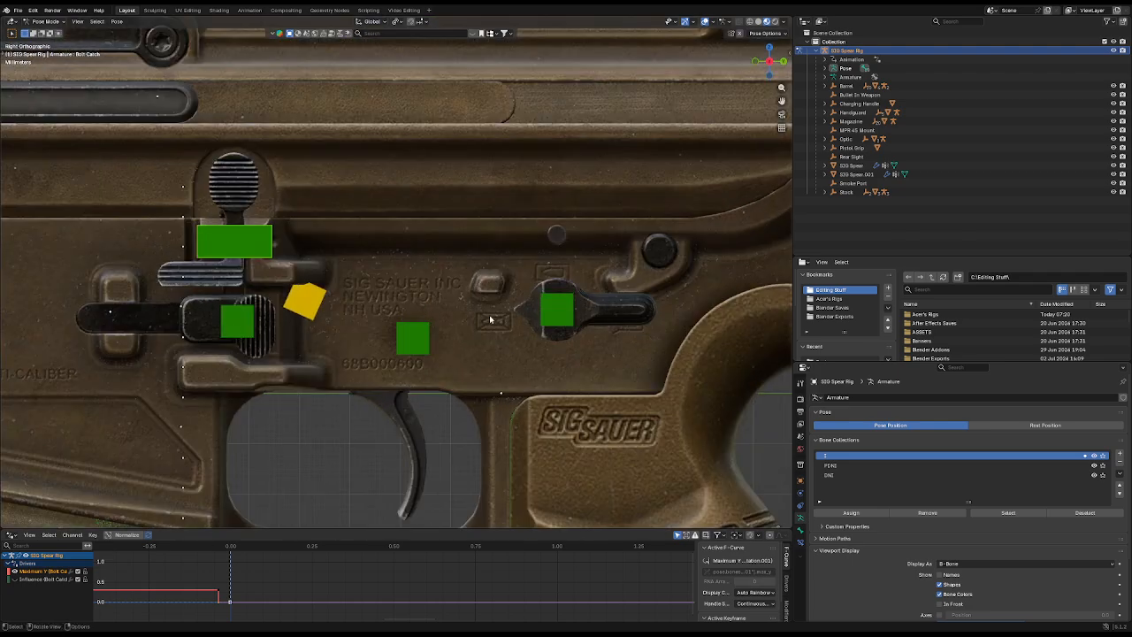
Step: Try rotating the Trigger bone
{"action": "left_click", "coordinate": [416, 339]}
{"action": "key", "text": "r"}
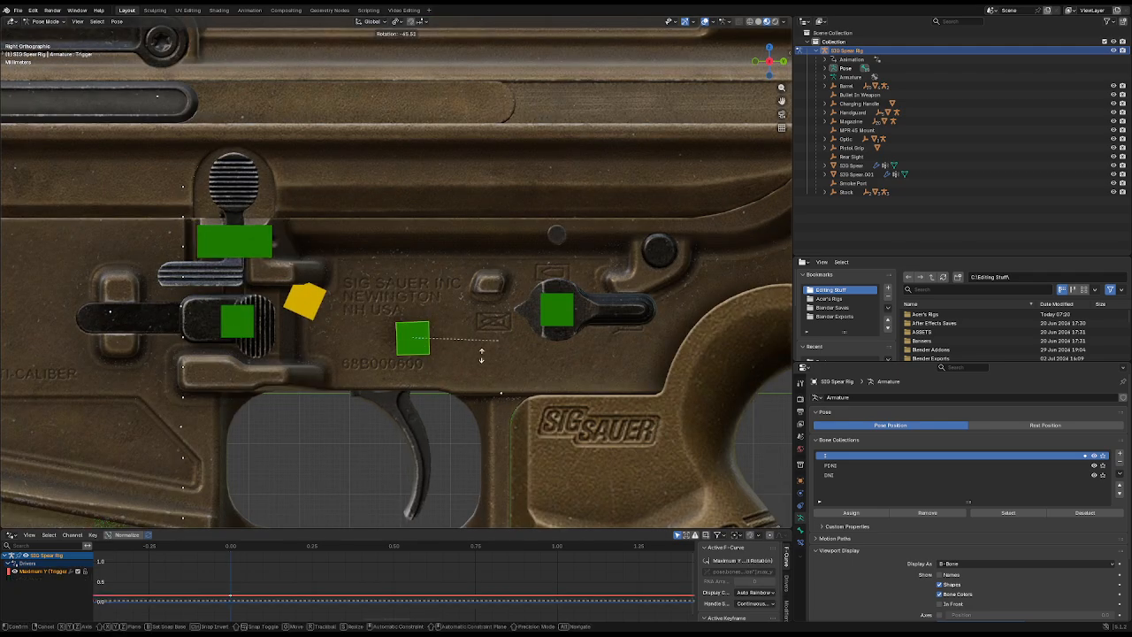
{"action": "right_click", "coordinate": [511, 479]}
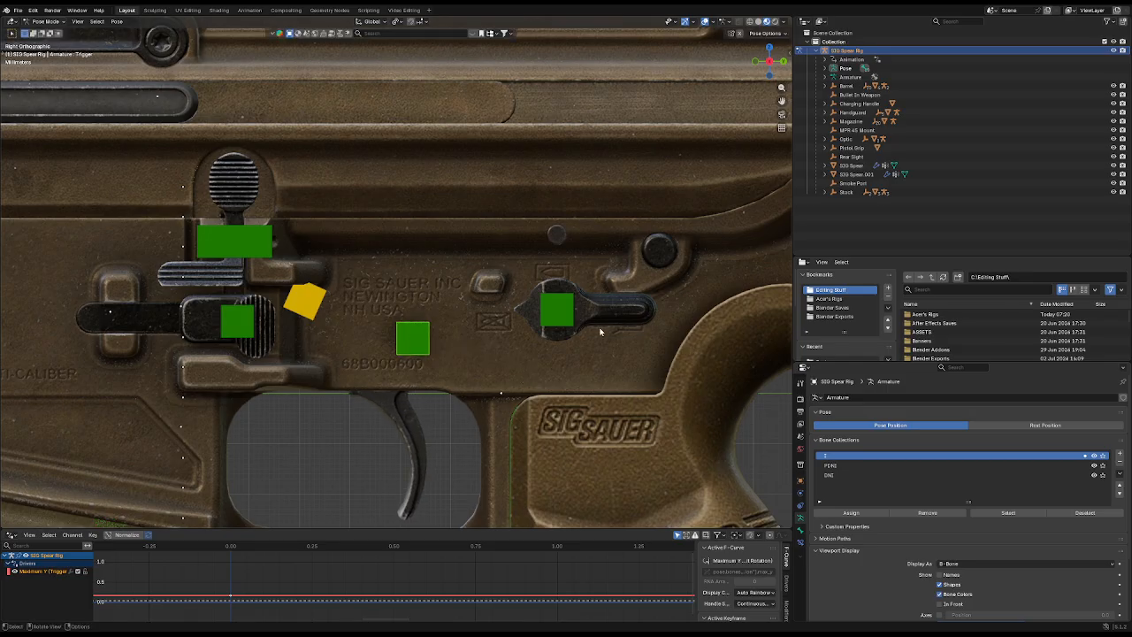
Step: Test the Selector bone by rotating it through its range, and clear its rotation
{"action": "left_click", "coordinate": [568, 313]}
{"action": "key", "text": "alt+r"}
{"action": "key", "text": "r"}
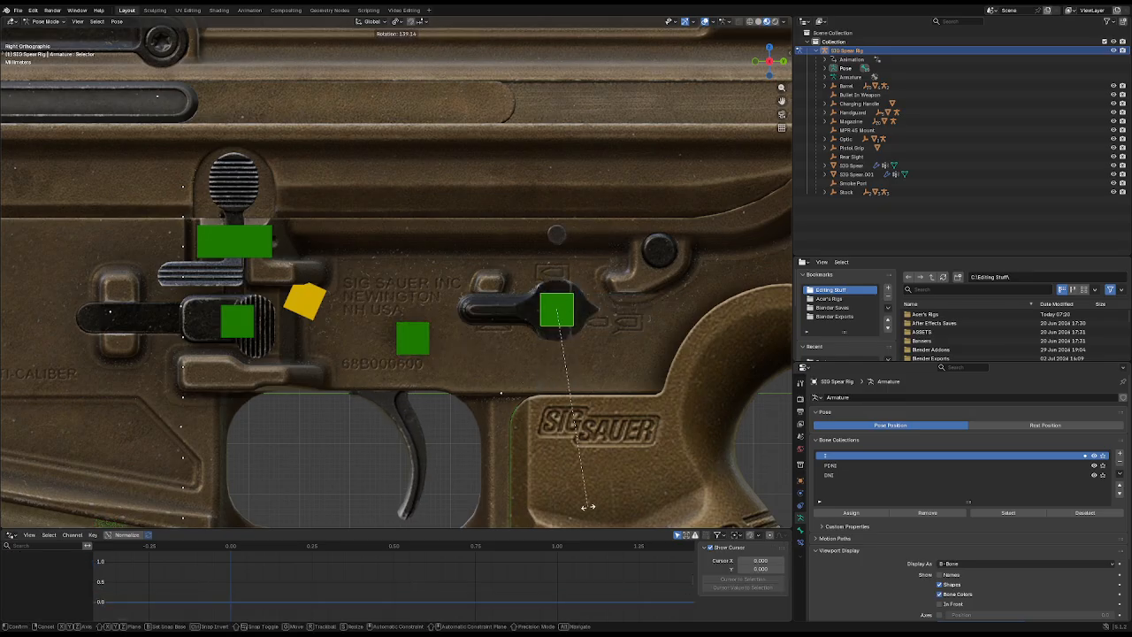
{"action": "left_click", "coordinate": [587, 505]}
{"action": "key", "text": "alt+r"}
Step: Try rotating the Trigger bone again with the Selector at its cleared rotation
{"action": "left_click", "coordinate": [408, 343]}
{"action": "key", "text": "r"}
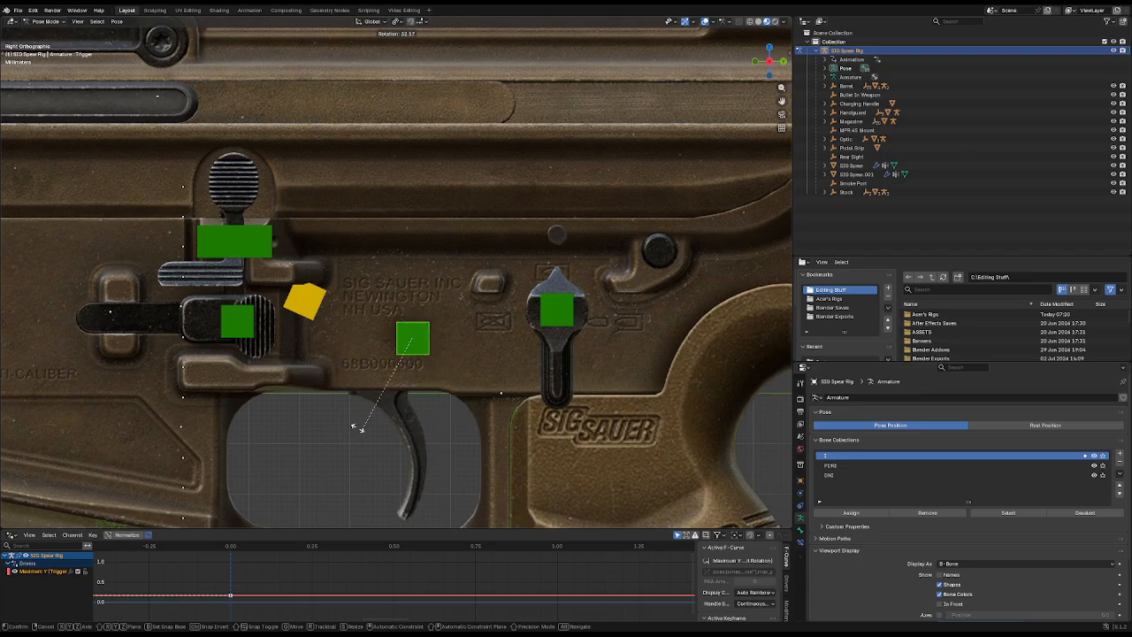
{"action": "right_click", "coordinate": [528, 460]}
Step: Try moving the Magazine bone along the Z axis
{"action": "scroll", "coordinate": [438, 436], "scroll_direction": "down", "scroll_amount": 5}
{"action": "middle_click_drag", "start_coordinate": [438, 435], "coordinate": [498, 430]}
{"action": "left_click", "coordinate": [344, 407]}
{"action": "key", "text": "g"}
{"action": "key", "text": "z"}
{"action": "right_click", "coordinate": [314, 331]}
Step: Return to Object Mode and hide the separated receiver body SIG Spear.001 to expose the internal parts
{"action": "middle_click_drag", "start_coordinate": [314, 331], "coordinate": [493, 344]}
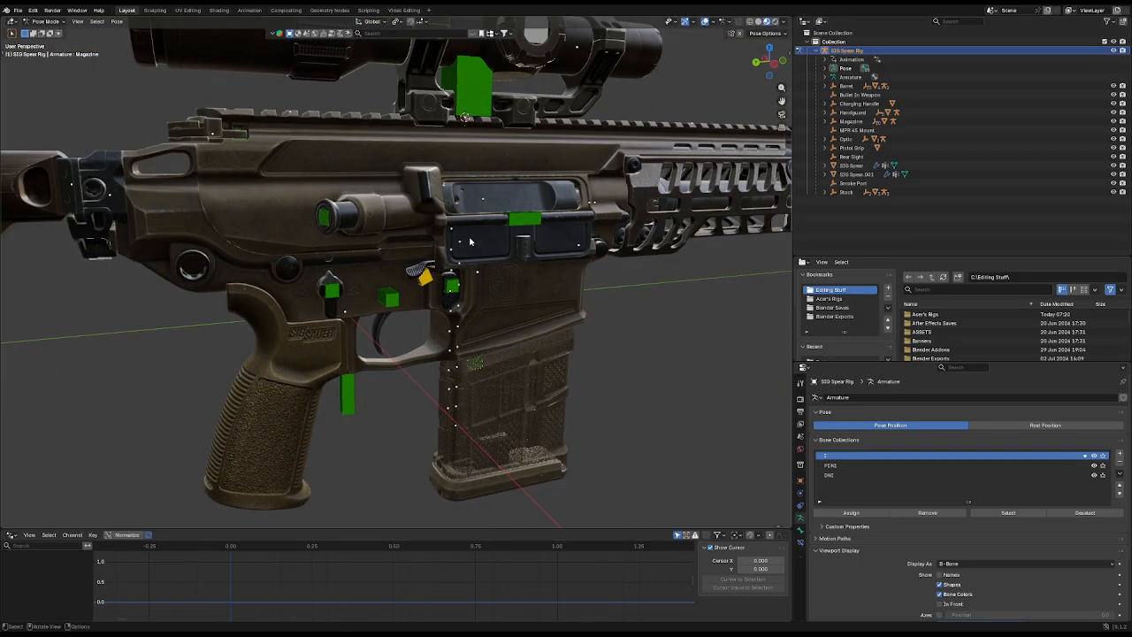
{"action": "middle_click_drag", "start_coordinate": [469, 241], "coordinate": [469, 402]}
{"action": "left_click", "coordinate": [250, 290]}
{"action": "middle_click_drag", "start_coordinate": [250, 289], "coordinate": [379, 129]}
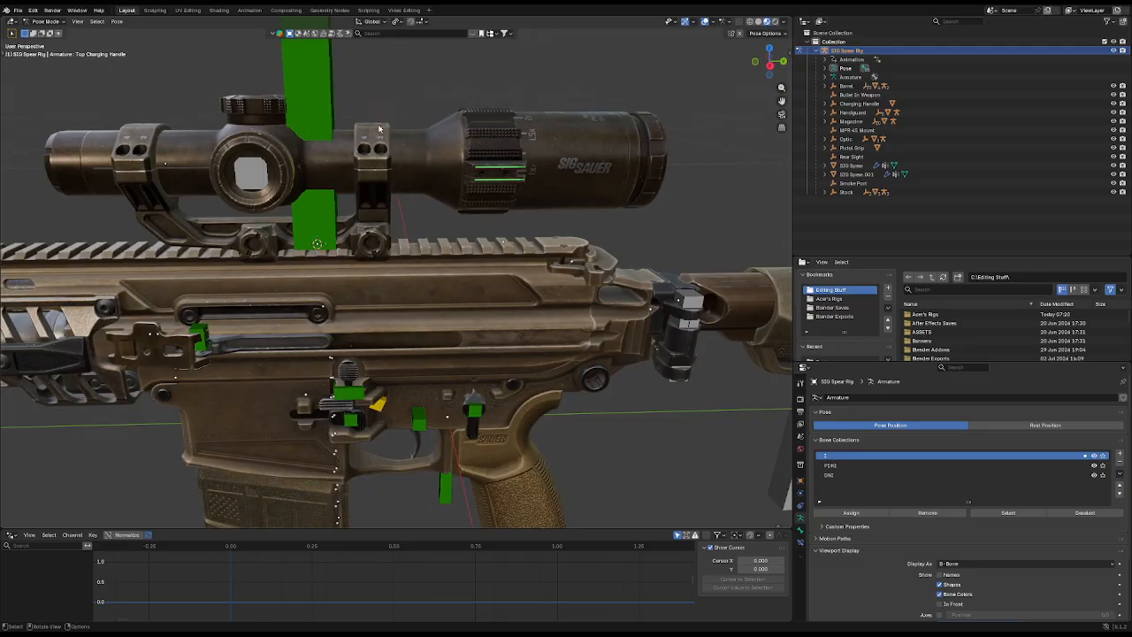
{"action": "left_click", "coordinate": [44, 21]}
{"action": "left_click", "coordinate": [53, 27]}
{"action": "left_click", "coordinate": [400, 268]}
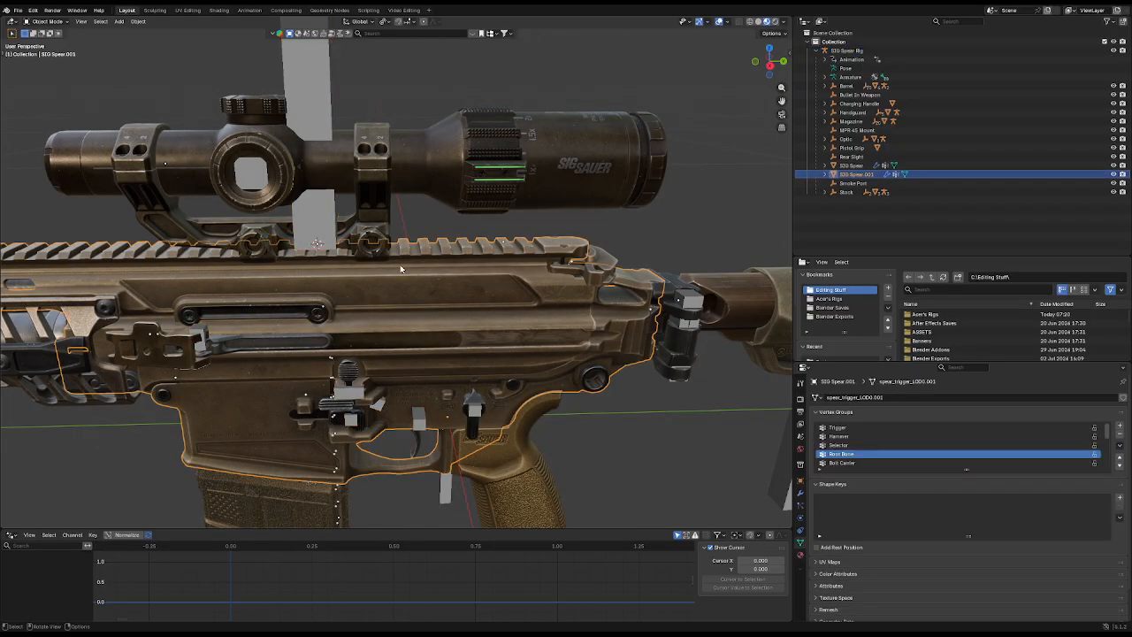
{"action": "key", "text": "h"}
{"action": "middle_click_drag", "start_coordinate": [400, 268], "coordinate": [617, 213]}
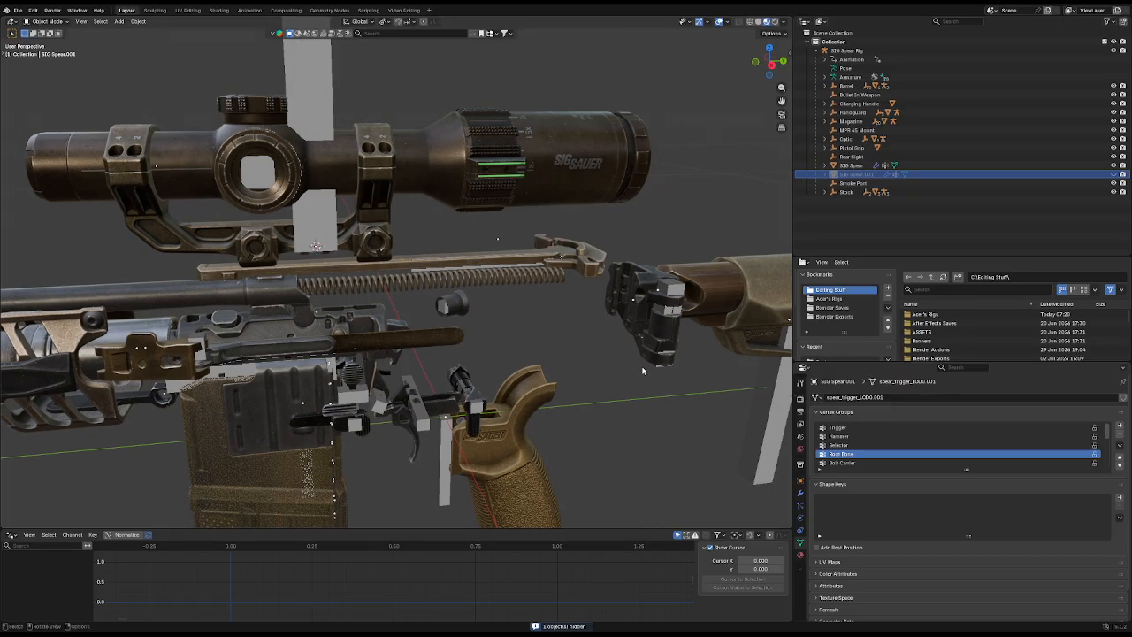
Step: Put the rig back in Pose Mode and move the Bolt Carrier bone rearward
{"action": "left_click", "coordinate": [423, 418]}
{"action": "key", "text": "ctrl+Tab"}
{"action": "key", "text": "ctrl+Tab"}
{"action": "key", "text": "ctrl+Tab"}
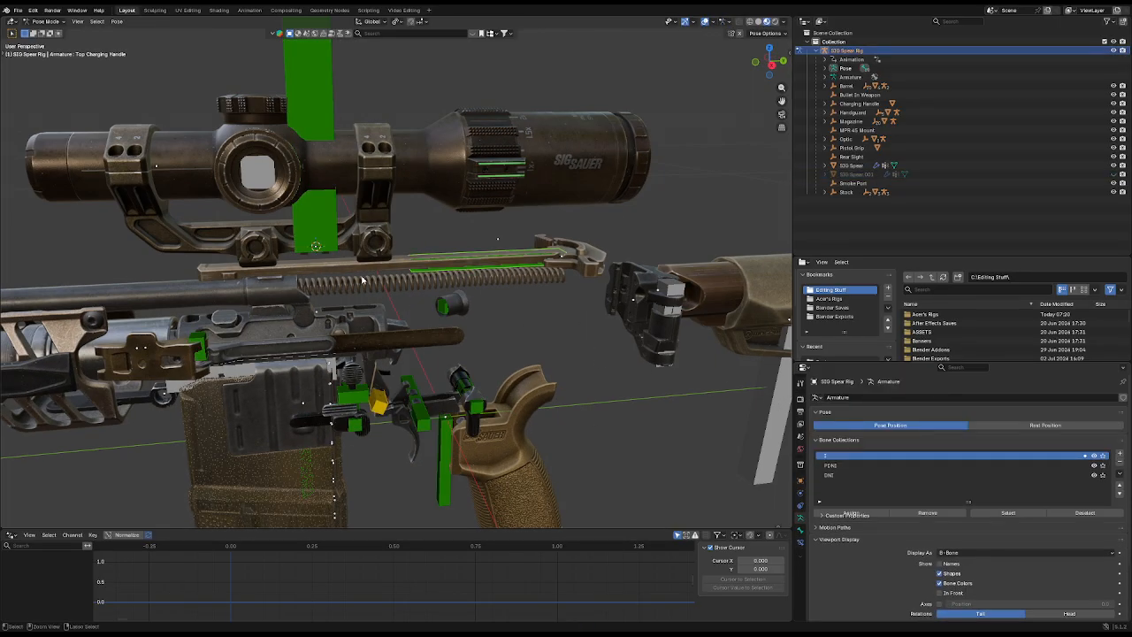
{"action": "key", "text": "shift+z"}
{"action": "left_click", "coordinate": [156, 291]}
{"action": "key", "text": "shift+z"}
{"action": "scroll", "coordinate": [294, 328], "scroll_direction": "up", "scroll_amount": 2}
{"action": "key", "text": "g"}
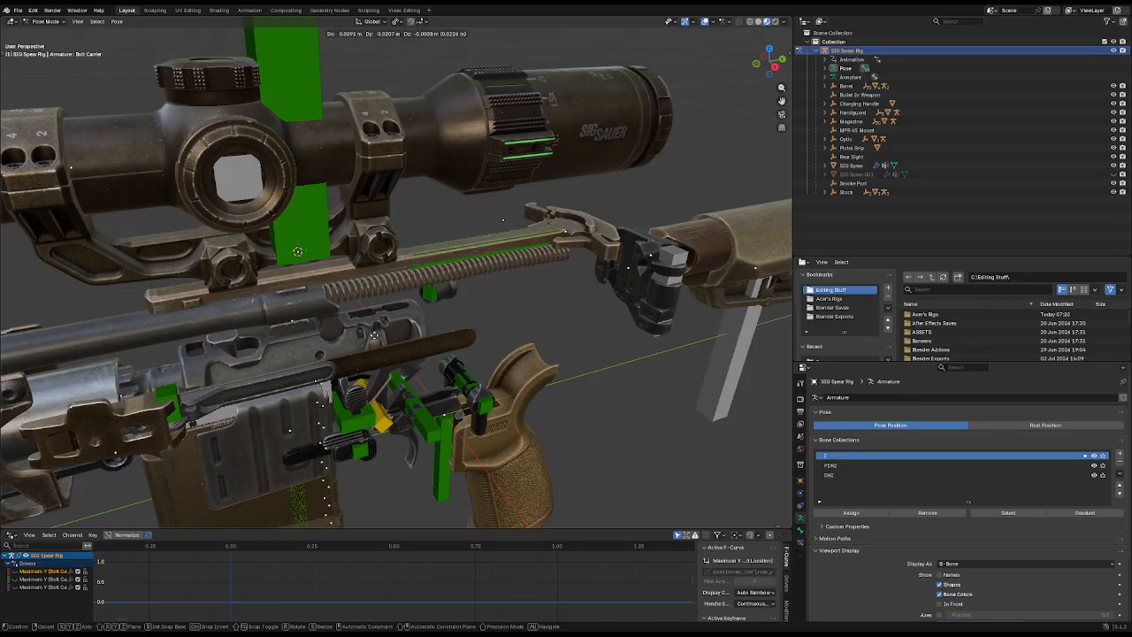
{"action": "left_click", "coordinate": [433, 328]}
Step: Move the Bolt Carrier bone forward to its closed position
{"action": "middle_click_drag", "start_coordinate": [432, 329], "coordinate": [381, 321]}
{"action": "key", "text": "g"}
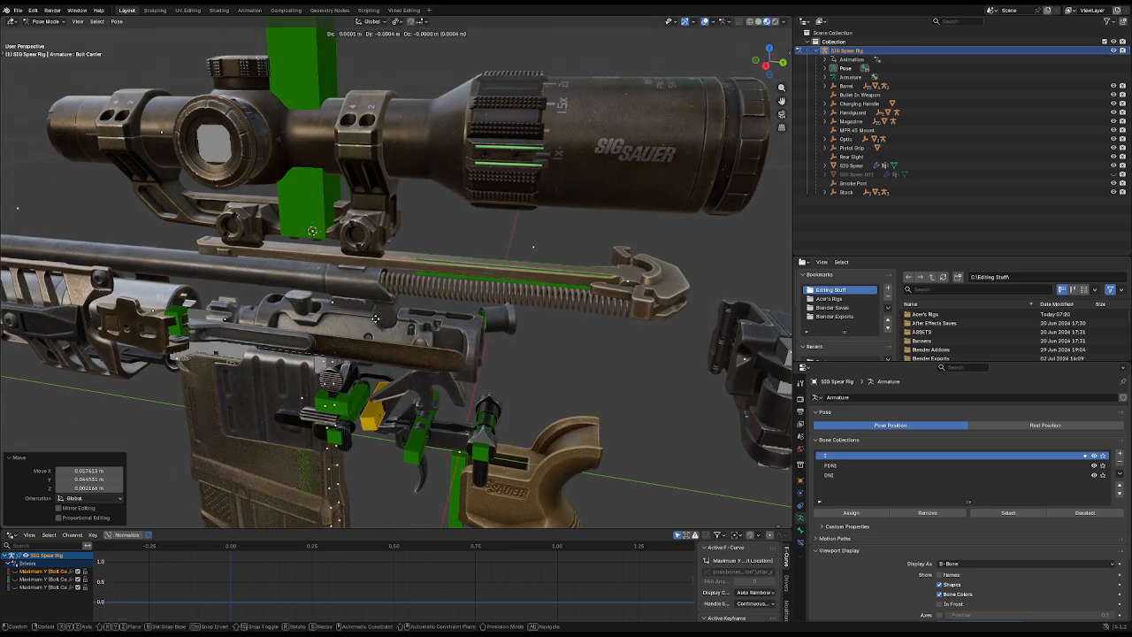
{"action": "left_click", "coordinate": [489, 316]}
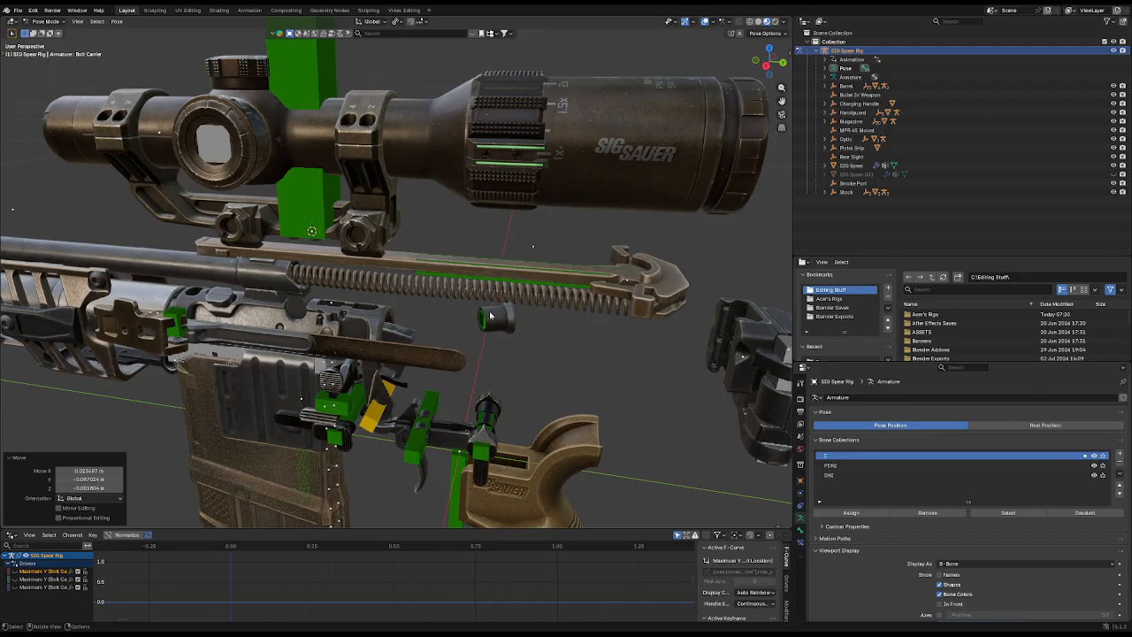
Step: Reselect the Bolt Carrier bone and cycle it rearward and back to its closed position
{"action": "left_click", "coordinate": [593, 277]}
{"action": "middle_click_drag", "start_coordinate": [506, 308], "coordinate": [501, 300]}
{"action": "key", "text": "shift+z"}
{"action": "left_click", "coordinate": [222, 299]}
{"action": "key", "text": "shift+z"}
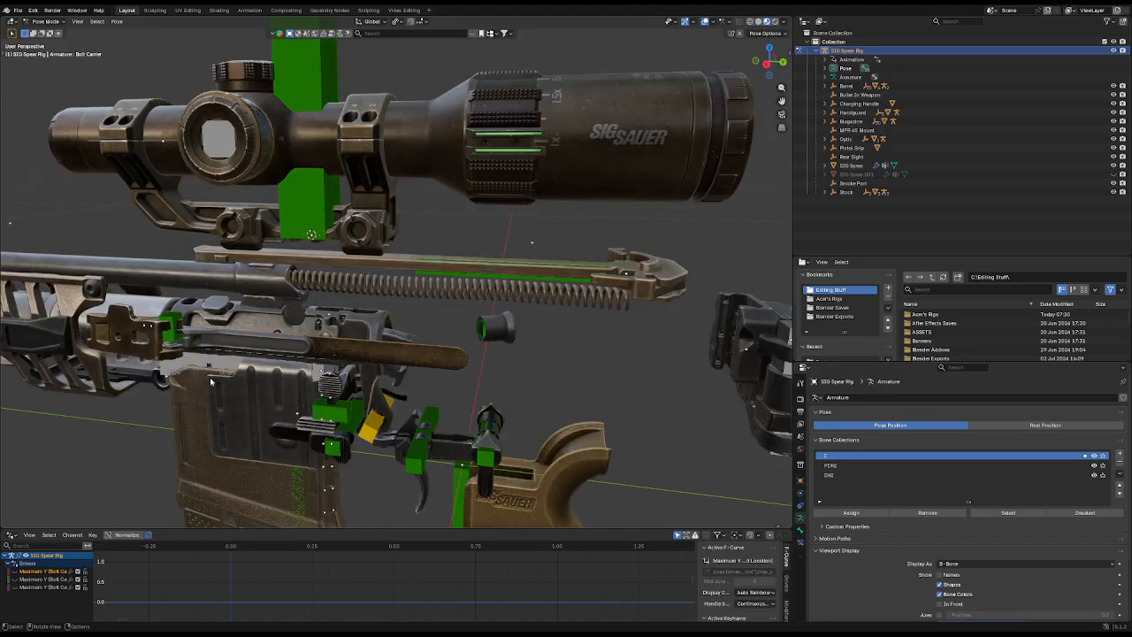
{"action": "key", "text": "g"}
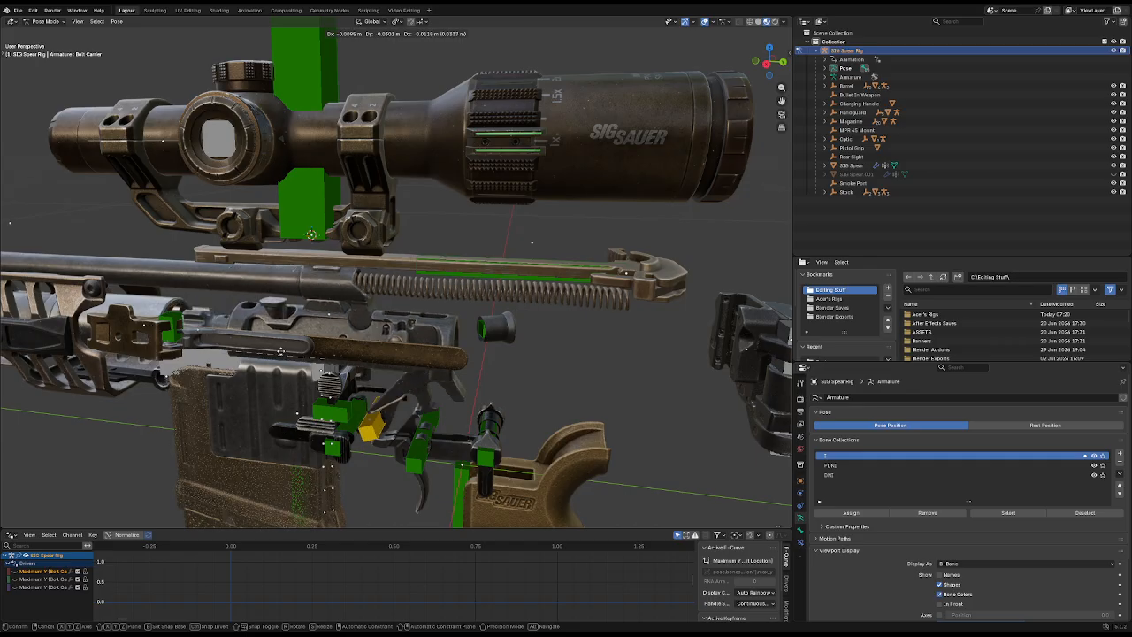
{"action": "left_click", "coordinate": [300, 361]}
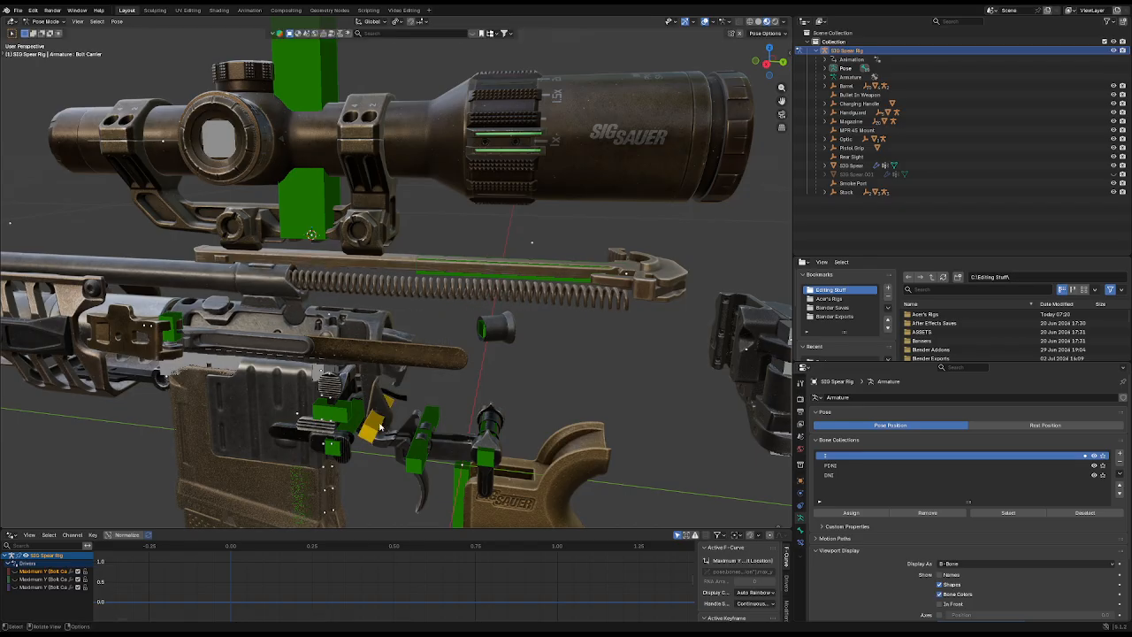
Step: Rotate the Hammer bone back into its cocked position
{"action": "left_click", "coordinate": [381, 426]}
{"action": "middle_click_drag", "start_coordinate": [387, 417], "coordinate": [475, 298]}
{"action": "key", "text": "r"}
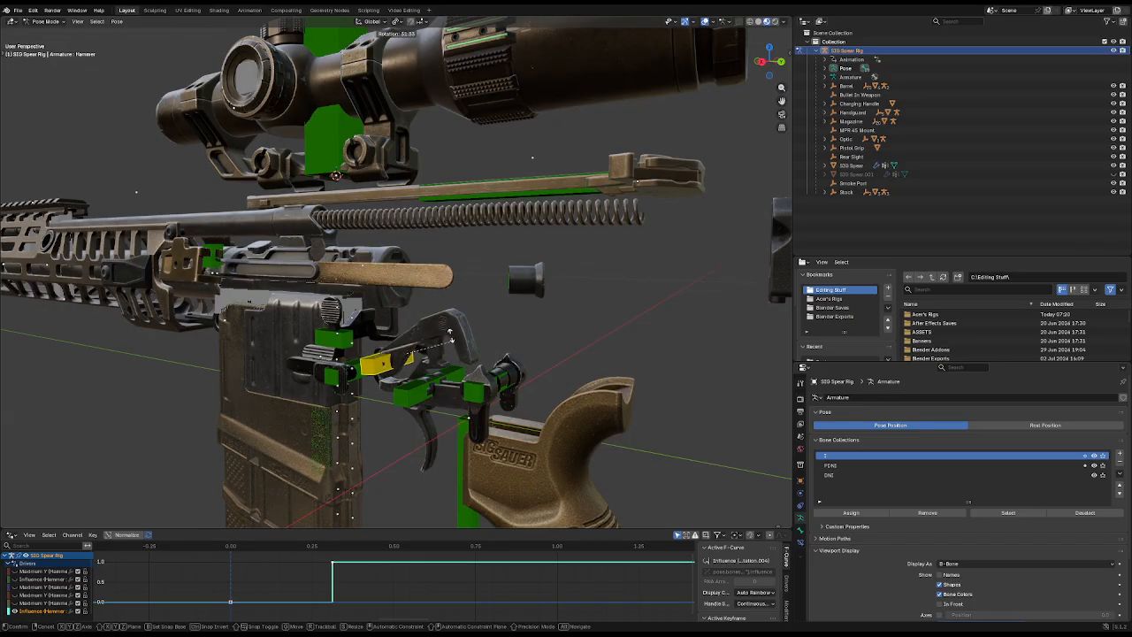
{"action": "left_click", "coordinate": [449, 335]}
{"action": "middle_click_drag", "start_coordinate": [449, 334], "coordinate": [500, 331]}
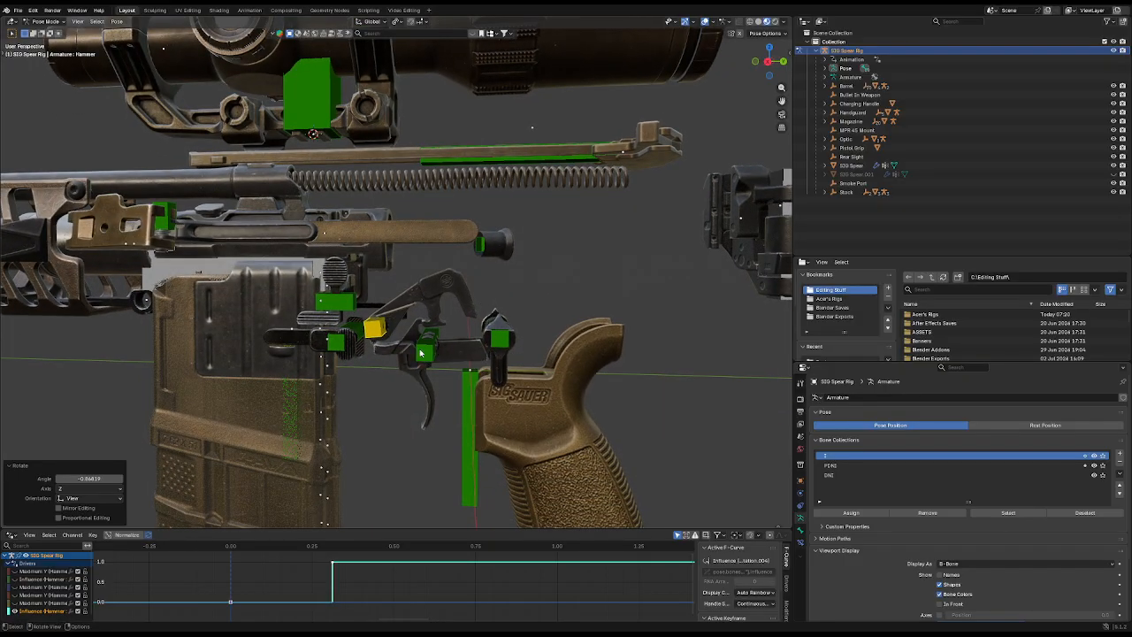
Step: Test the firing mechanism by rotating the Trigger bone, the Hammer bone and the Trigger bone again
{"action": "left_click", "coordinate": [422, 352]}
{"action": "key", "text": "r"}
{"action": "left_click", "coordinate": [448, 402]}
{"action": "left_click", "coordinate": [378, 331]}
{"action": "key", "text": "r"}
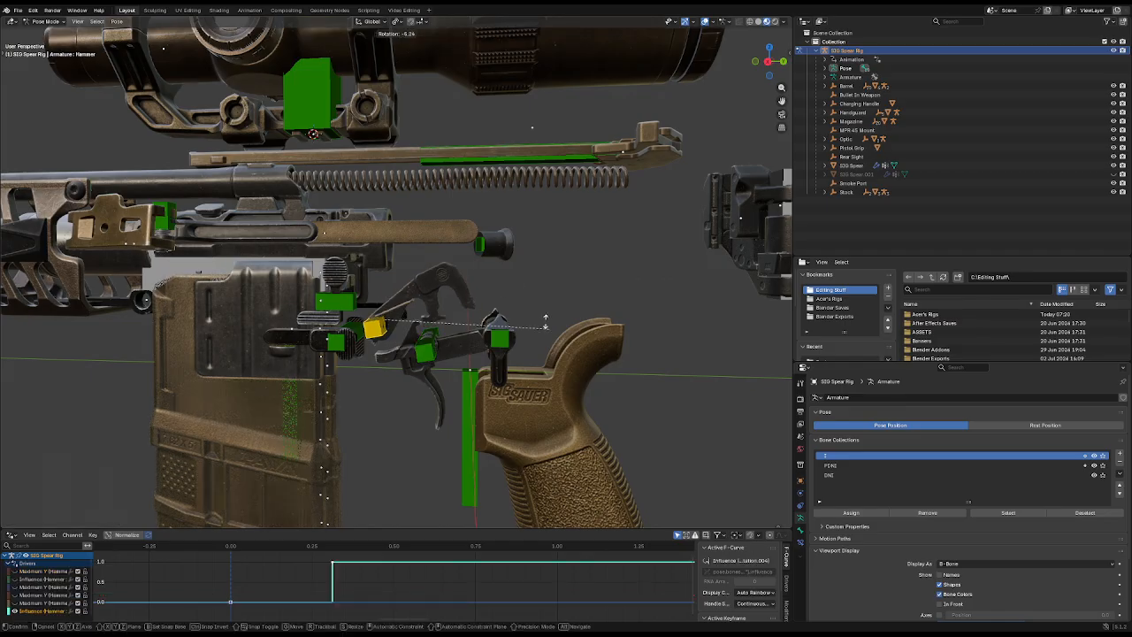
{"action": "left_click", "coordinate": [389, 247]}
{"action": "left_click", "coordinate": [425, 352]}
{"action": "key", "text": "r"}
{"action": "left_click", "coordinate": [496, 406]}
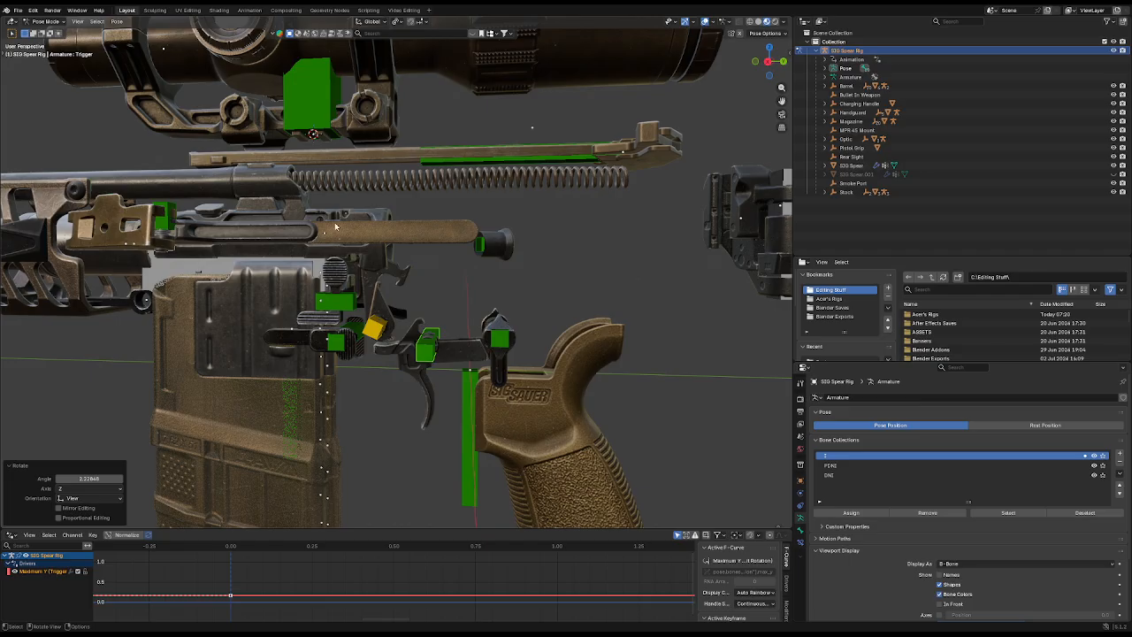
Step: Select the Bolt Carrier bone and move it rearward so that it pushes the hammer down
{"action": "middle_click_drag", "start_coordinate": [335, 228], "coordinate": [349, 245]}
{"action": "key", "text": "shift+z"}
{"action": "left_click", "coordinate": [121, 180]}
{"action": "key", "text": "shift+z"}
{"action": "key", "text": "g"}
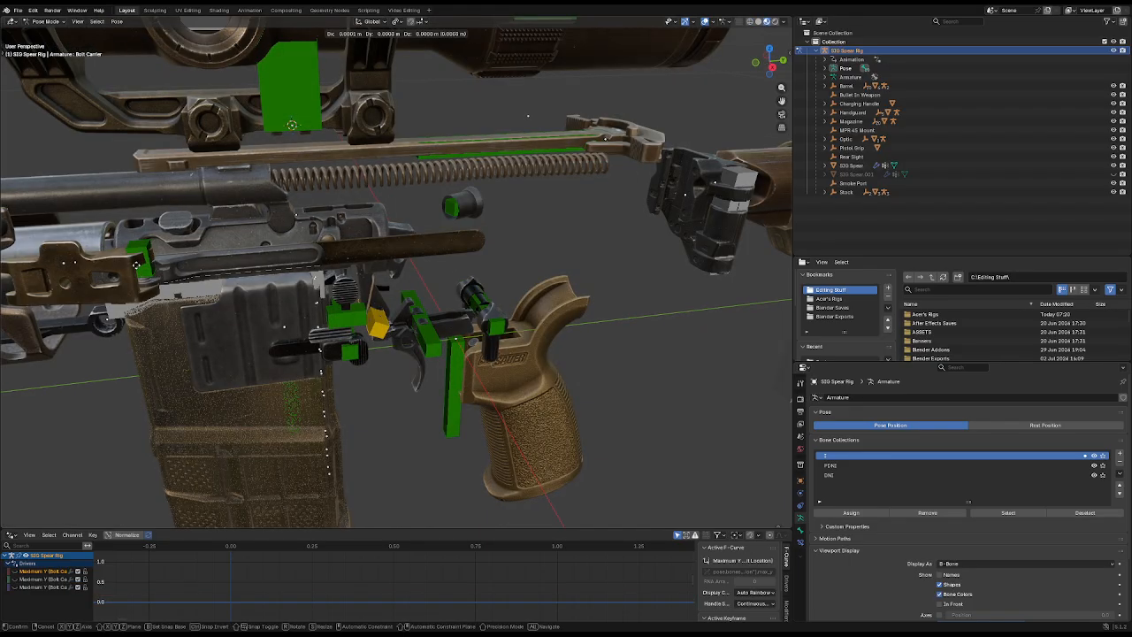
{"action": "left_click", "coordinate": [227, 271]}
Step: Try moving the Top Charging Handle bone rearward
{"action": "left_click", "coordinate": [452, 157]}
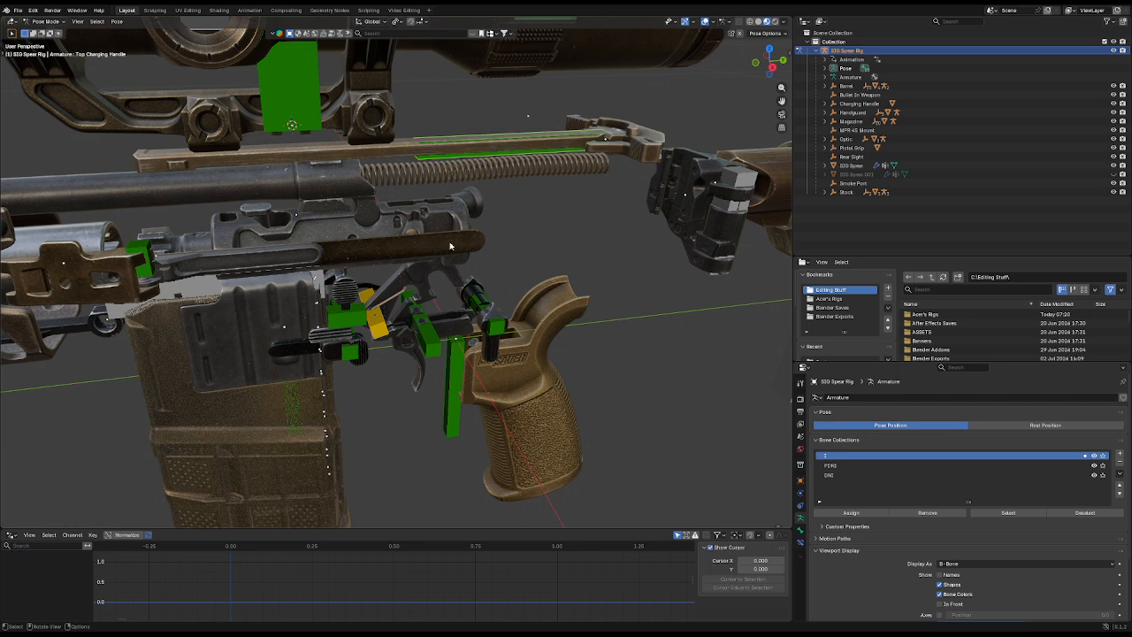
{"action": "middle_click_drag", "start_coordinate": [450, 247], "coordinate": [416, 270]}
{"action": "key", "text": "g"}
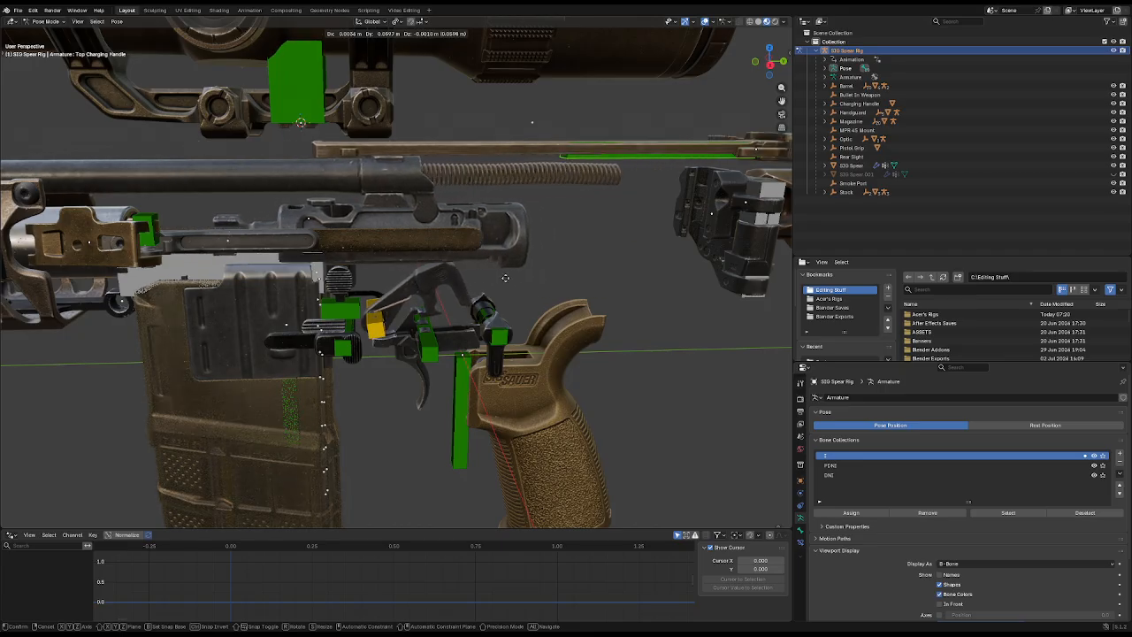
{"action": "right_click", "coordinate": [420, 273]}
Step: Reselect the Top Charging Handle bone and pull it rearward together with the bolt carrier
{"action": "middle_click_drag", "start_coordinate": [420, 265], "coordinate": [356, 271]}
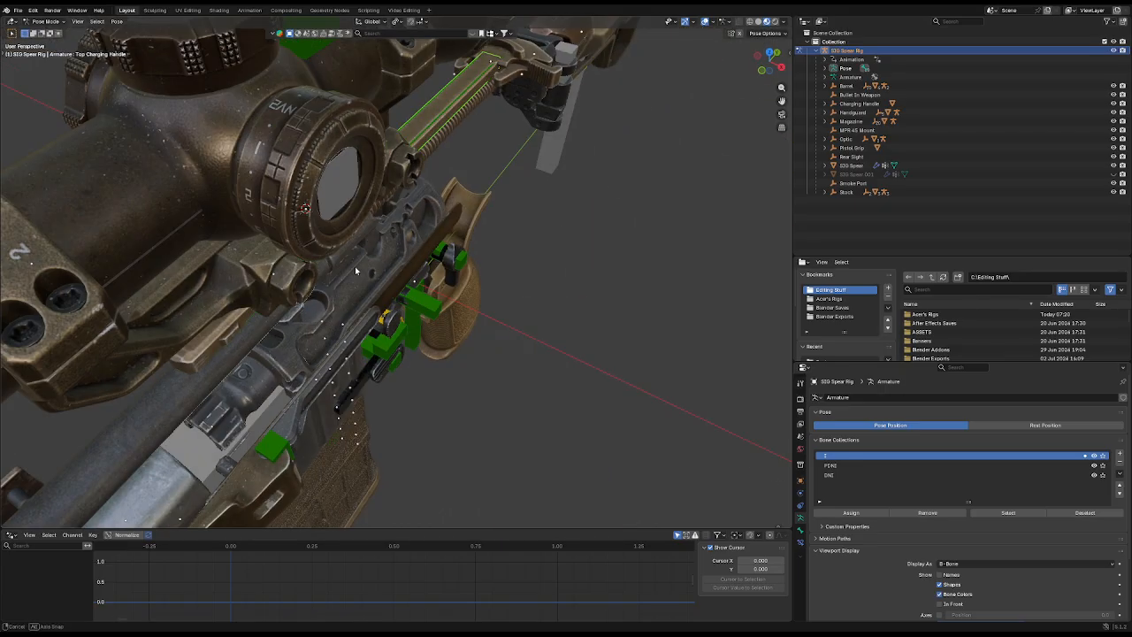
{"action": "middle_click_drag", "start_coordinate": [347, 378], "coordinate": [351, 305], "text": "shift"}
{"action": "left_click", "coordinate": [287, 343]}
{"action": "middle_click_drag", "start_coordinate": [292, 343], "coordinate": [451, 243]}
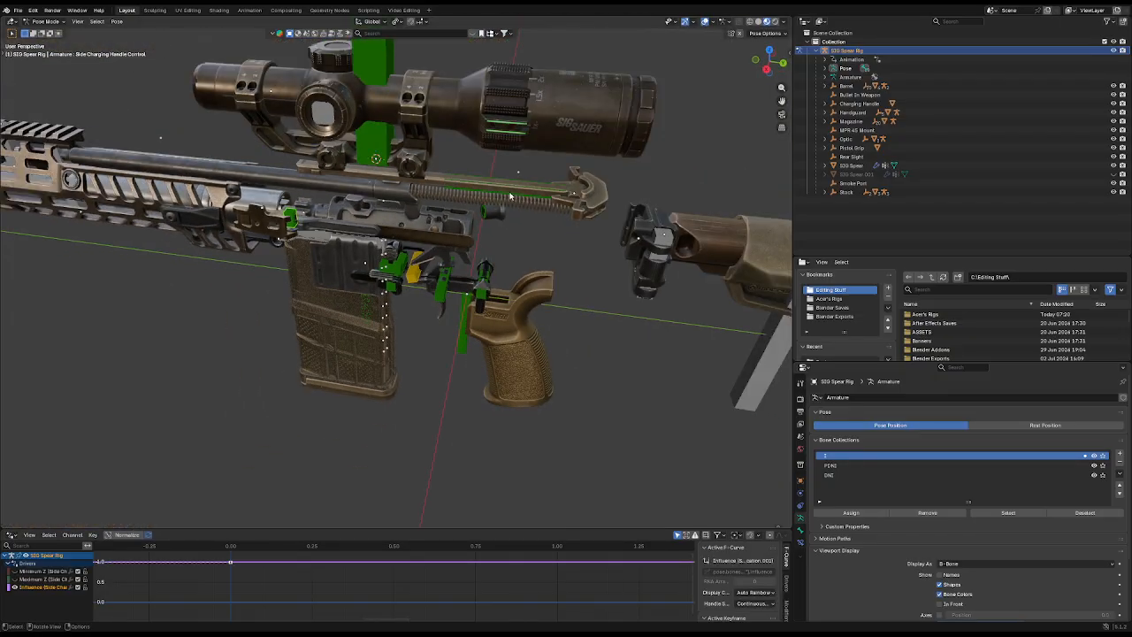
{"action": "left_click", "coordinate": [511, 195]}
{"action": "middle_click_drag", "start_coordinate": [510, 195], "coordinate": [398, 231]}
{"action": "scroll", "coordinate": [397, 231], "scroll_direction": "up", "scroll_amount": 1}
{"action": "key", "text": "g"}
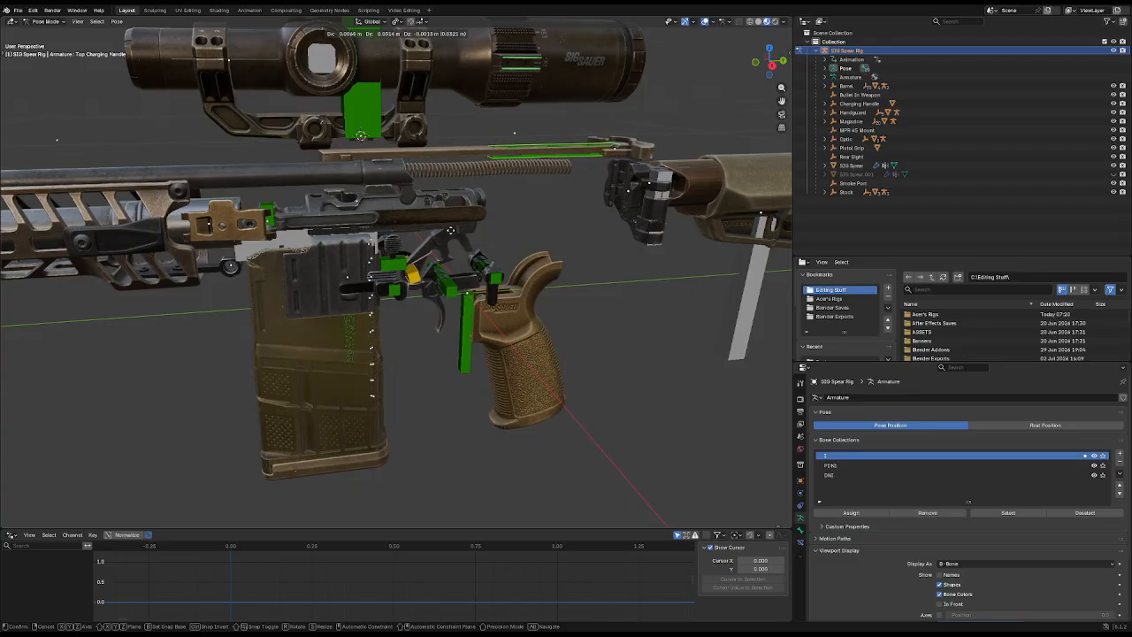
{"action": "left_click", "coordinate": [482, 232]}
Step: Rotate the Side Charging Handle Control bone outward about the global Z axis and test moving it
{"action": "left_click", "coordinate": [267, 212]}
{"action": "key", "text": "r"}
{"action": "key", "text": "z"}
{"action": "mouse_move", "coordinate": [321, 230]}
{"action": "middle_mouse_down"}
{"action": "mouse_move", "coordinate": [345, 320]}
{"action": "mouse_move", "coordinate": [314, 250]}
{"action": "mouse_move", "coordinate": [329, 249]}
{"action": "middle_mouse_up"}
{"action": "left_click", "coordinate": [253, 199]}
{"action": "key", "text": "r"}
{"action": "key", "text": "z"}
{"action": "left_click", "coordinate": [326, 169]}
{"action": "key", "text": "g"}
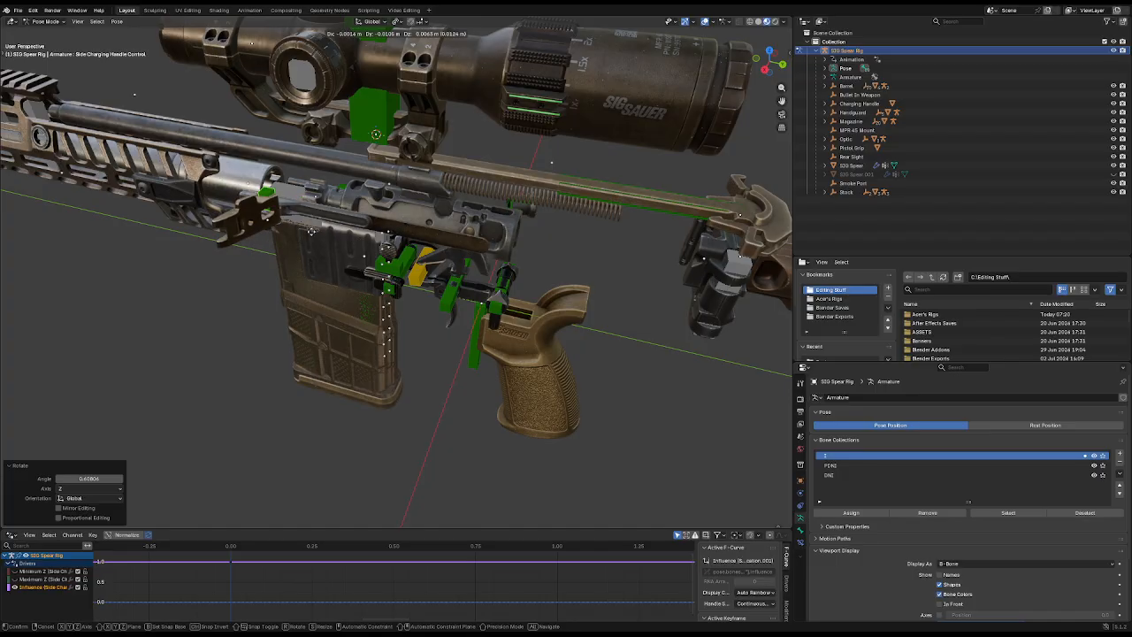
{"action": "left_click", "coordinate": [291, 230]}
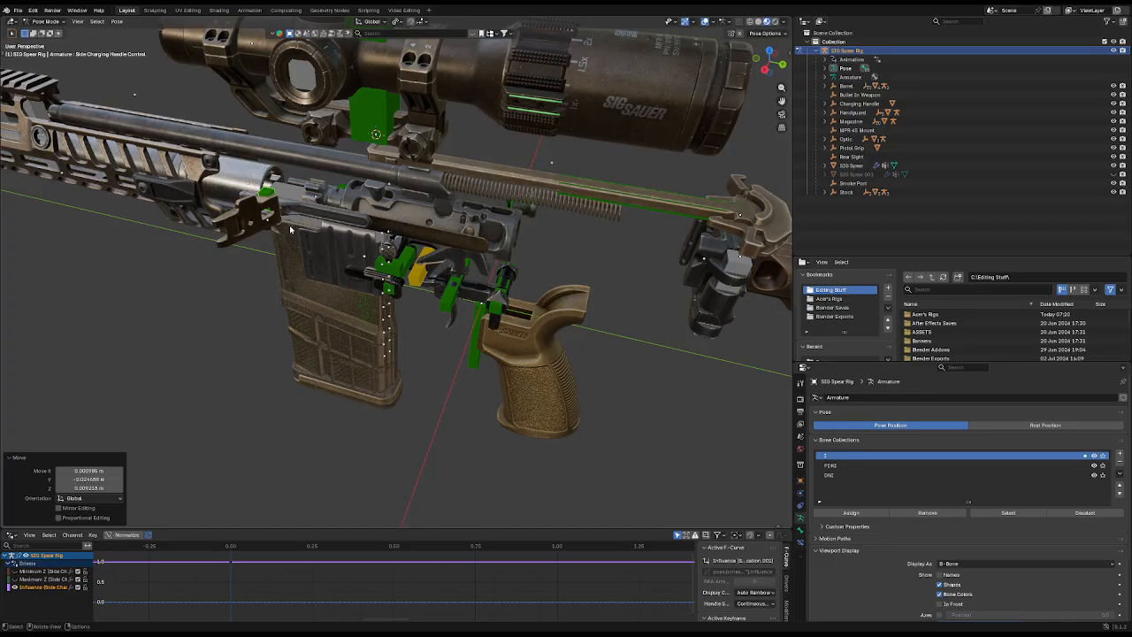
Step: Reset the Side Charging Handle Control bone's location and move the Top Charging Handle bone forward
{"action": "key", "text": "alt+g"}
{"action": "middle_click_drag", "start_coordinate": [507, 200], "coordinate": [439, 244], "text": "shift"}
{"action": "left_click", "coordinate": [560, 242]}
{"action": "key", "text": "g"}
{"action": "left_click", "coordinate": [314, 237]}
Step: Select the Bolt Catch bone beside the magazine well and rotate it
{"action": "middle_click_drag", "start_coordinate": [314, 237], "coordinate": [437, 307]}
{"action": "left_click", "coordinate": [342, 320]}
{"action": "middle_click_drag", "start_coordinate": [343, 320], "coordinate": [518, 345]}
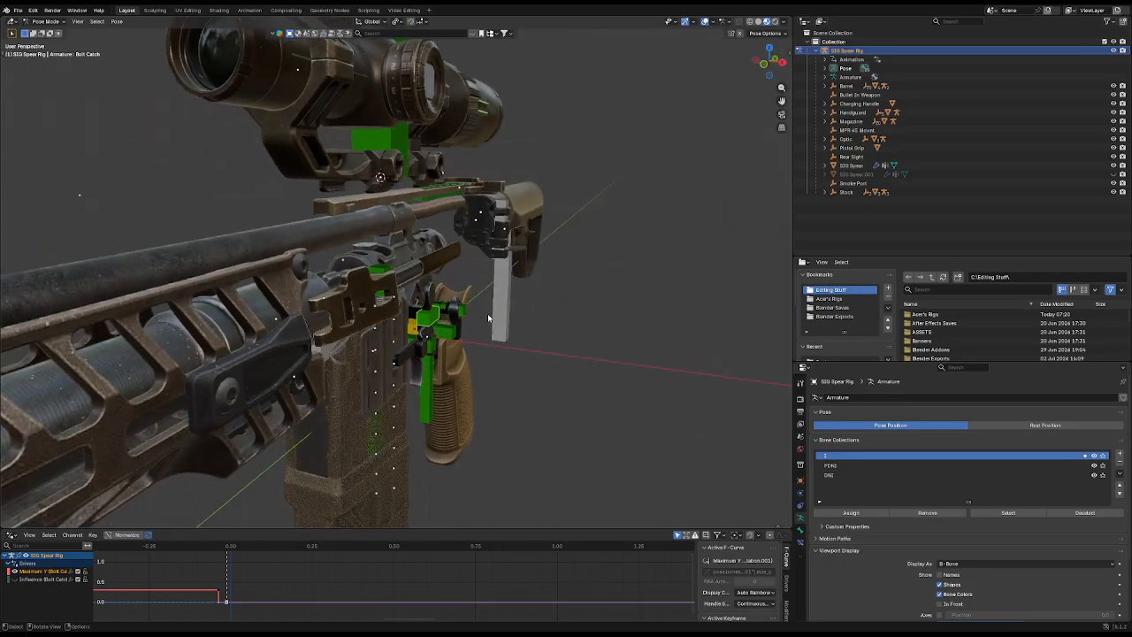
{"action": "key", "text": "r"}
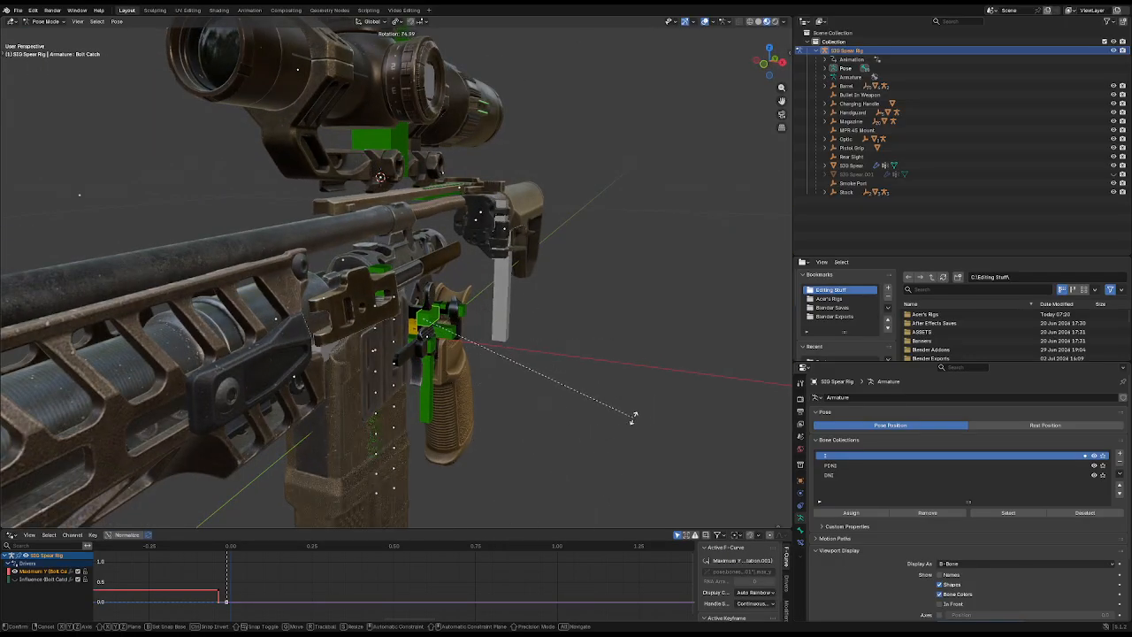
{"action": "left_click", "coordinate": [632, 412]}
Step: Select the Top Charging Handle bone in wireframe shading and pull it rearward together with the bolt carrier in material view
{"action": "middle_click_drag", "start_coordinate": [632, 412], "coordinate": [483, 285]}
{"action": "key", "text": "shift+z"}
{"action": "left_click", "coordinate": [422, 210]}
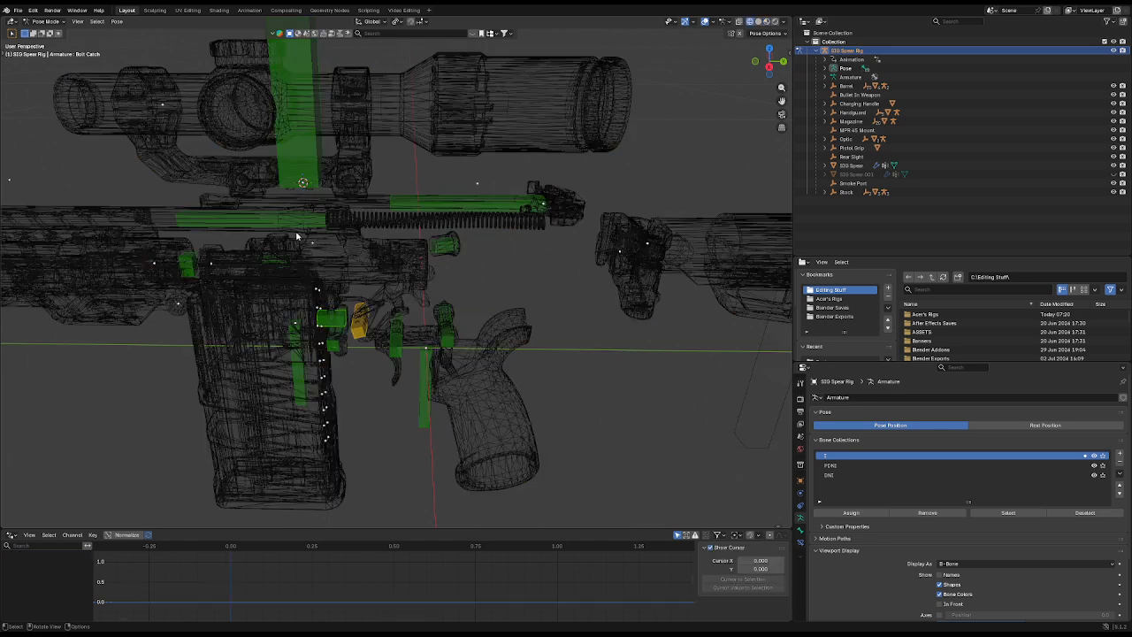
{"action": "key", "text": "shift+z"}
{"action": "key", "text": "g"}
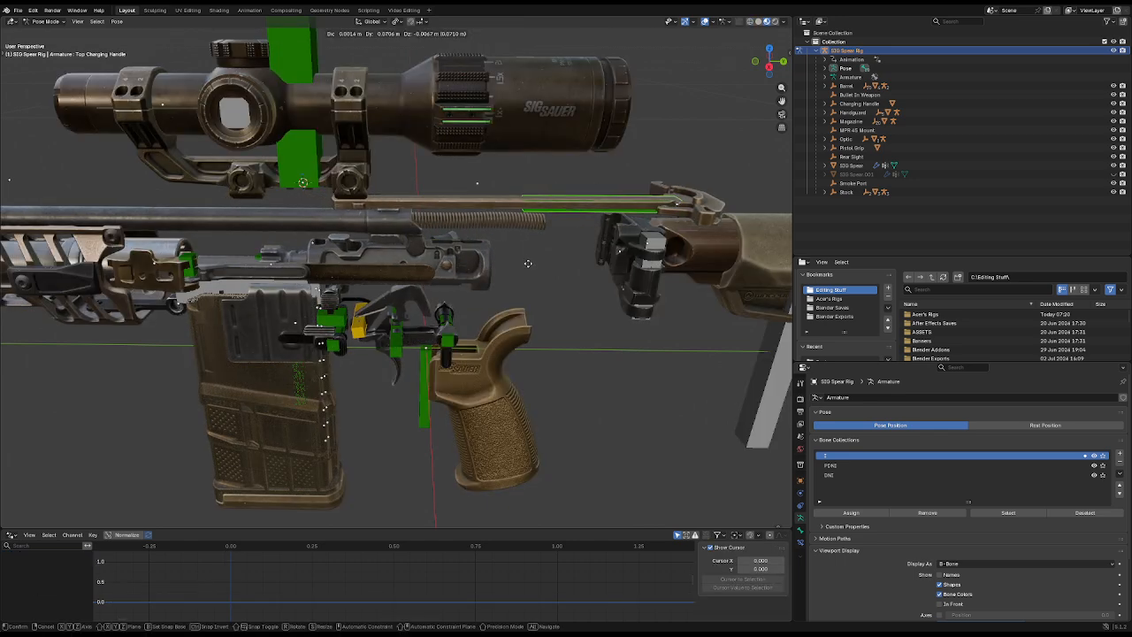
{"action": "left_click", "coordinate": [505, 201]}
Step: Rotate the Bolt Catch bone again while the bolt carrier is held rearward
{"action": "middle_click_drag", "start_coordinate": [394, 257], "coordinate": [427, 306]}
{"action": "left_click", "coordinate": [426, 307]}
{"action": "key", "text": "r"}
{"action": "left_click", "coordinate": [506, 276]}
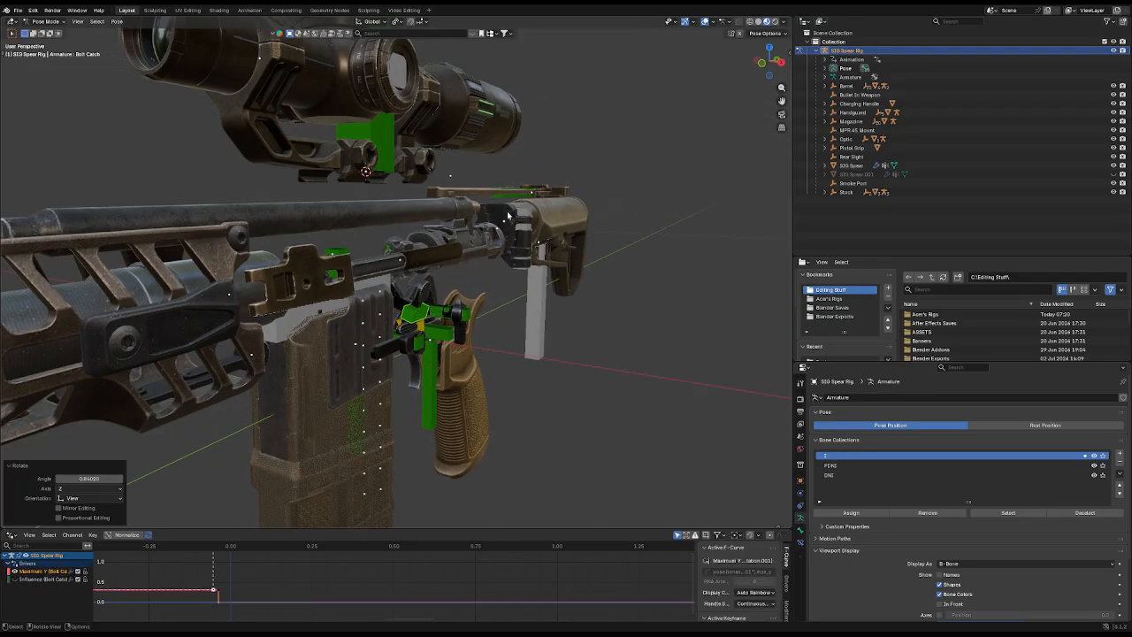
Step: Select the Top Charging Handle bone and move it forward, leaving the bolt carrier held by the bolt catch
{"action": "left_click", "coordinate": [520, 193]}
{"action": "middle_click_drag", "start_coordinate": [530, 196], "coordinate": [584, 261]}
{"action": "key", "text": "g"}
{"action": "left_click", "coordinate": [443, 187]}
Step: Unhide the receiver body in Object Mode and return the armature to Pose Mode
{"action": "left_click", "coordinate": [45, 21]}
{"action": "left_click", "coordinate": [46, 31]}
{"action": "key", "text": "alt+h"}
{"action": "left_click", "coordinate": [489, 306]}
{"action": "key", "text": "ctrl+Tab"}
Step: Rotate the Bolt Catch bone with the receiver body shown to release the bolt carrier
{"action": "left_click", "coordinate": [379, 315]}
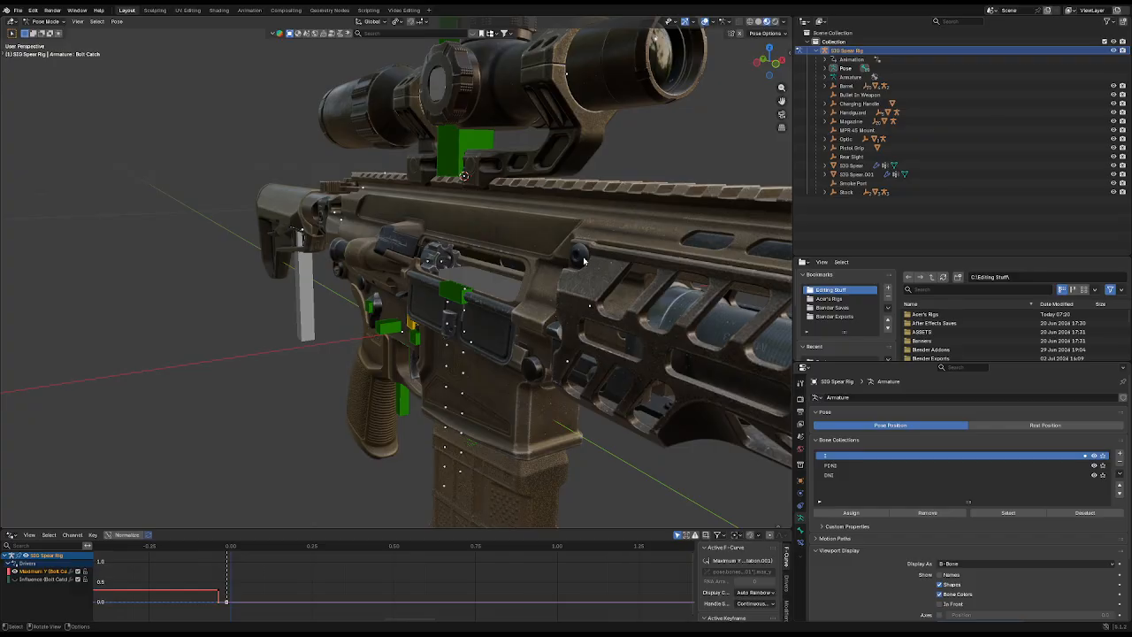
{"action": "key", "text": "r"}
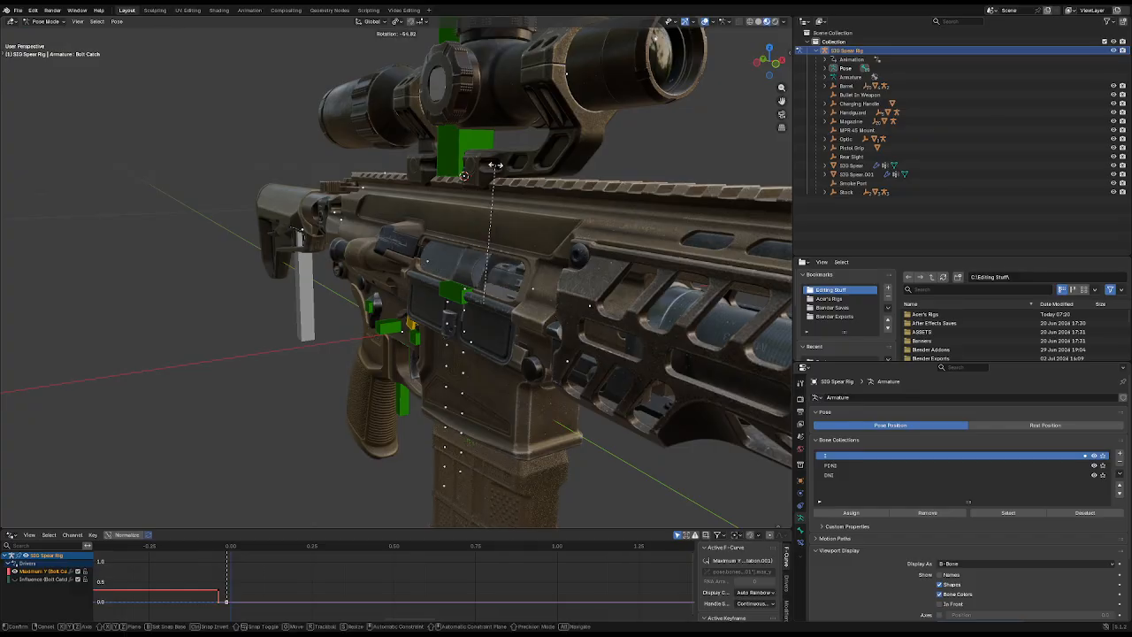
{"action": "left_click", "coordinate": [444, 361]}
Step: Select the Bolt Carrier bone inside the receiver and reset its location
{"action": "mouse_move", "coordinate": [419, 356]}
{"action": "middle_mouse_down"}
{"action": "mouse_move", "coordinate": [460, 374]}
{"action": "mouse_move", "coordinate": [569, 279]}
{"action": "mouse_move", "coordinate": [351, 225]}
{"action": "middle_mouse_up"}
{"action": "key", "text": "z"}
{"action": "left_click", "coordinate": [464, 192]}
{"action": "key", "text": "z"}
{"action": "key", "text": "alt+g"}
Step: Select the Top Charging Handle bone through wireframe shading and pull it rearward in two moves
{"action": "key", "text": "shift+z"}
{"action": "mouse_move", "coordinate": [411, 250]}
{"action": "middle_mouse_down"}
{"action": "mouse_move", "coordinate": [363, 240]}
{"action": "mouse_move", "coordinate": [430, 253]}
{"action": "middle_mouse_up"}
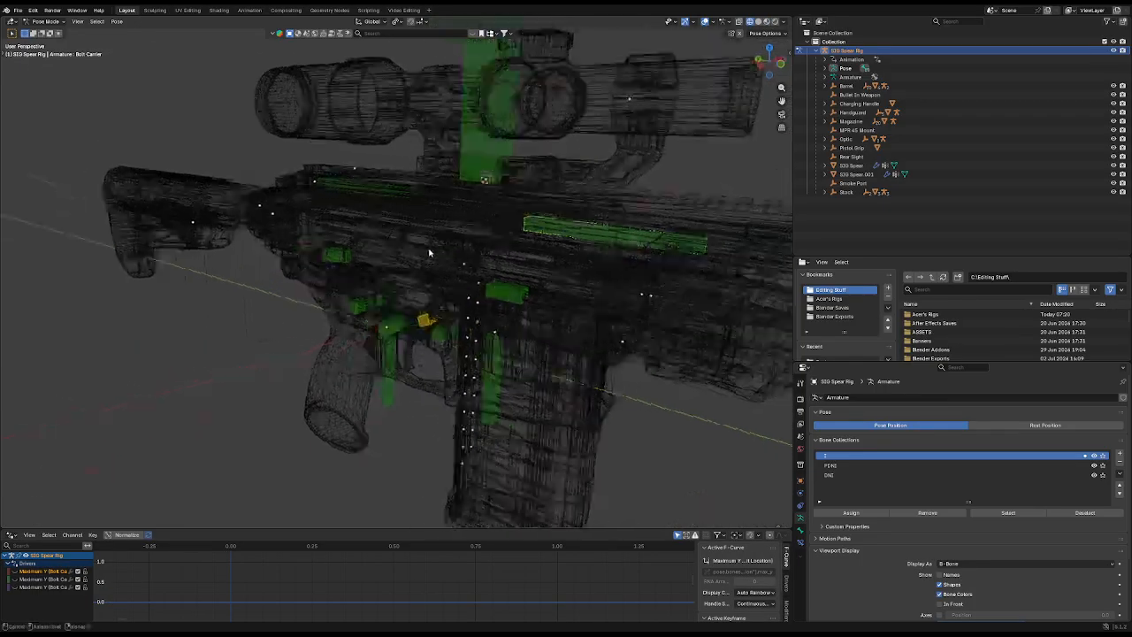
{"action": "left_click", "coordinate": [400, 194]}
{"action": "key", "text": "shift+z"}
{"action": "middle_click_drag", "start_coordinate": [400, 196], "coordinate": [485, 320]}
{"action": "key", "text": "g"}
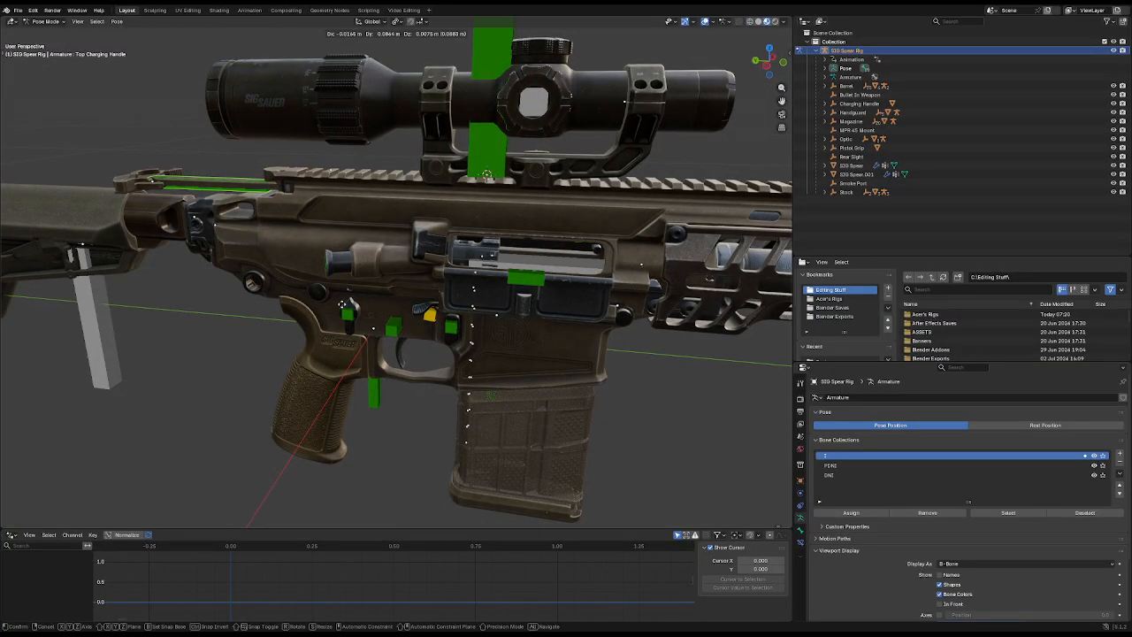
{"action": "left_click", "coordinate": [380, 308]}
{"action": "key", "text": "g"}
{"action": "left_click", "coordinate": [407, 313]}
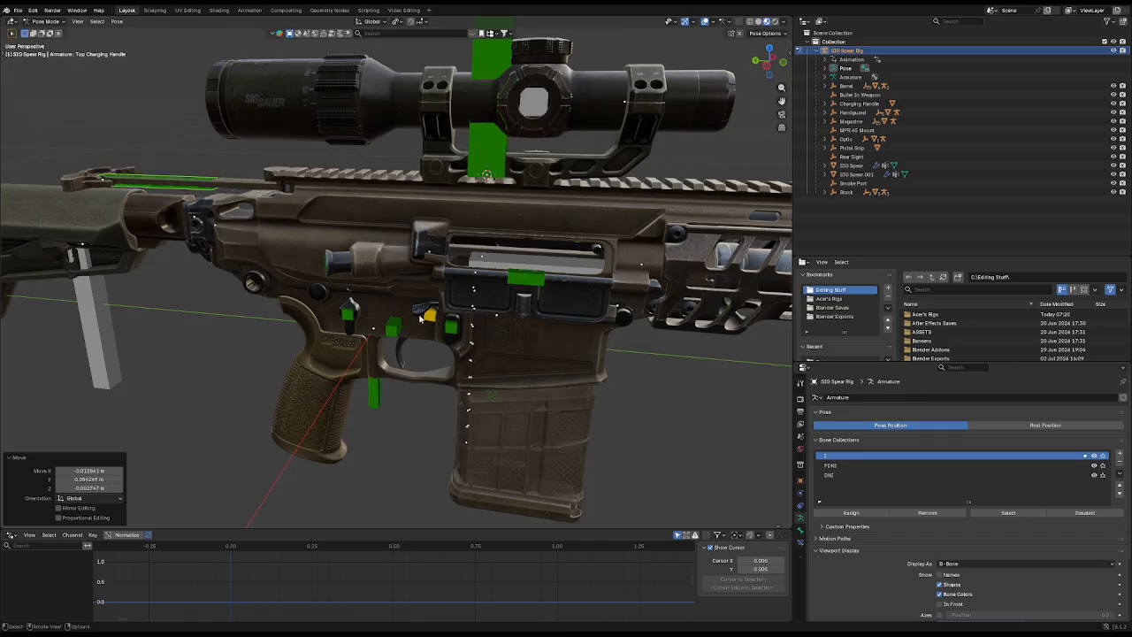
Step: Try rotating the Hammer bone while the charging handle is rearward
{"action": "left_click", "coordinate": [429, 316]}
{"action": "right_click", "coordinate": [493, 311]}
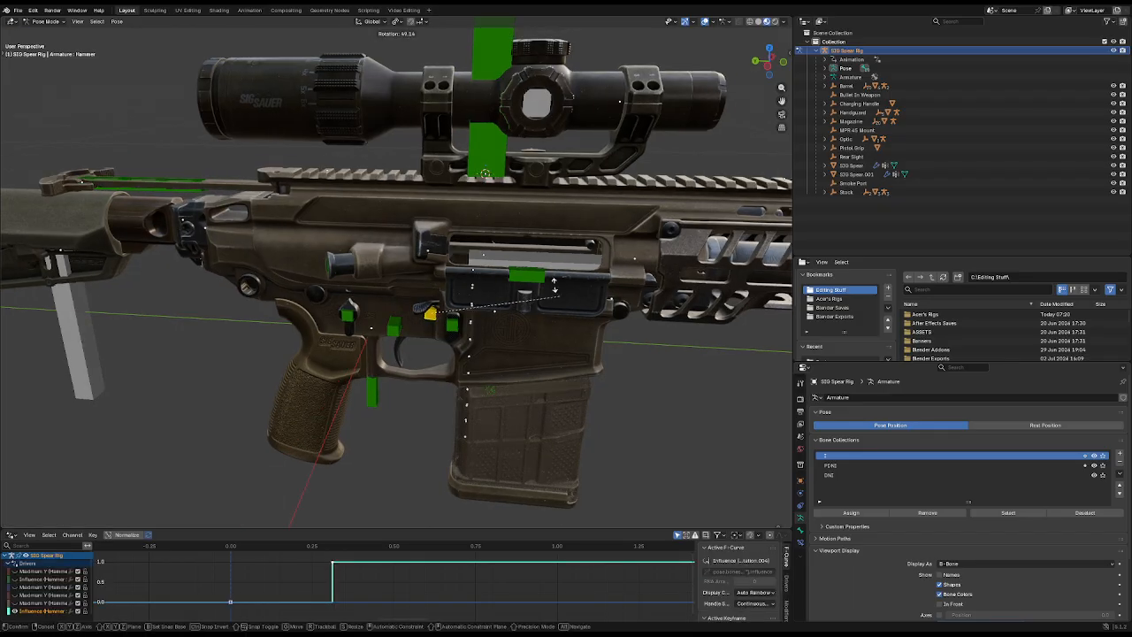
{"action": "middle_click_drag", "start_coordinate": [492, 216], "coordinate": [371, 223]}
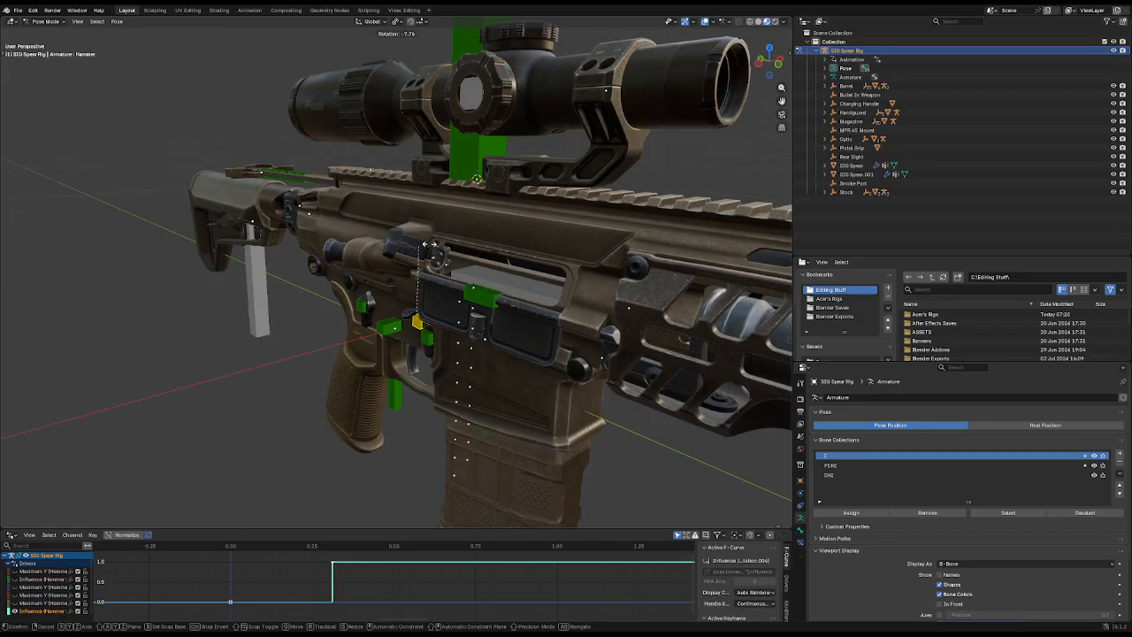
Step: Reselect the Top Charging Handle bone in wireframe shading and pull it fully rearward
{"action": "key", "text": "shift+z"}
{"action": "left_click", "coordinate": [316, 184]}
{"action": "middle_click_drag", "start_coordinate": [315, 185], "coordinate": [348, 184]}
{"action": "key", "text": "g"}
{"action": "left_click", "coordinate": [263, 190]}
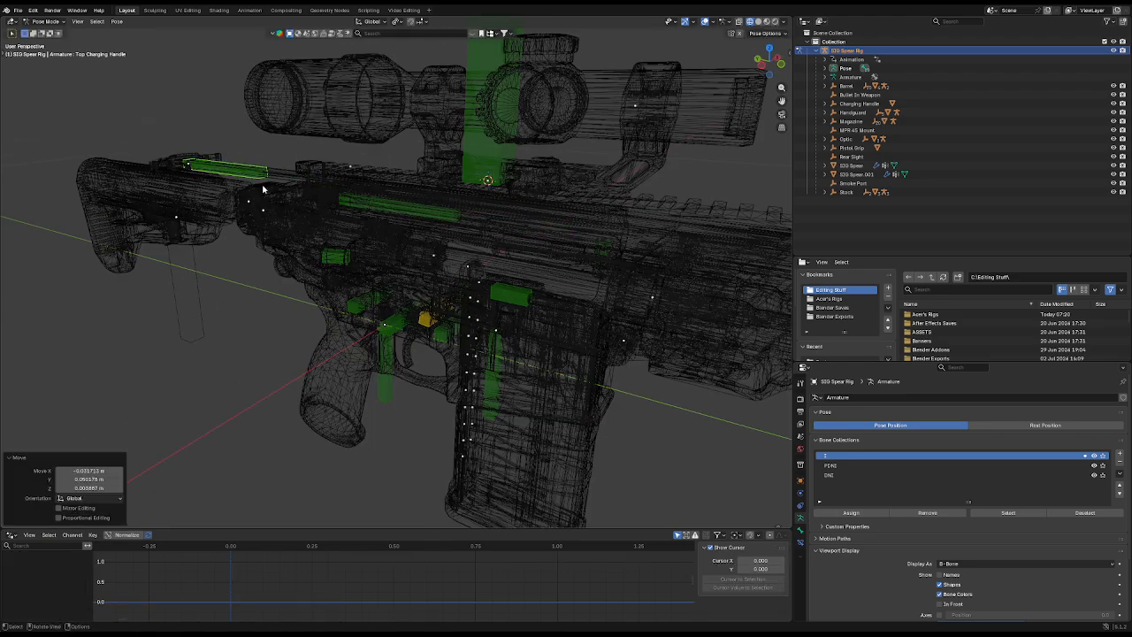
Step: Rotate the bone near the trigger while the charging handle stays rearward
{"action": "left_click", "coordinate": [459, 313]}
{"action": "middle_click_drag", "start_coordinate": [472, 280], "coordinate": [465, 260]}
{"action": "key", "text": "z"}
{"action": "key", "text": "z"}
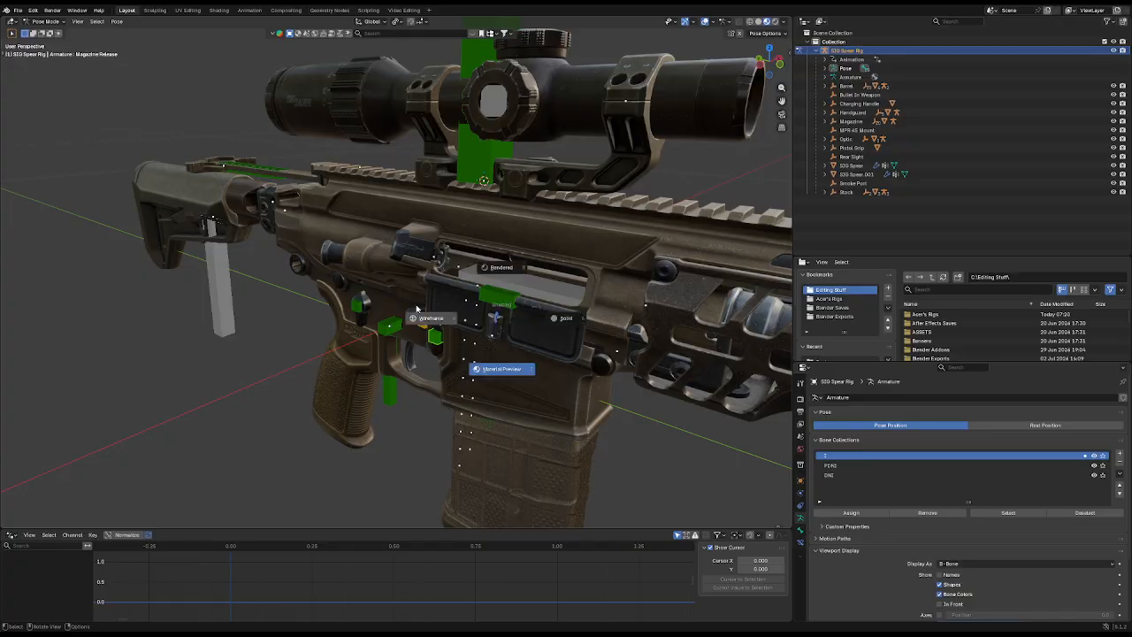
{"action": "mouse_move", "coordinate": [417, 309]}
{"action": "middle_mouse_down"}
{"action": "mouse_move", "coordinate": [370, 309]}
{"action": "mouse_move", "coordinate": [547, 269]}
{"action": "middle_mouse_up"}
{"action": "key", "text": "shift+z"}
{"action": "left_click", "coordinate": [395, 332]}
{"action": "key", "text": "r"}
{"action": "left_click", "coordinate": [403, 296]}
Step: Select the Top Charging Handle bone and push it forward to its closed position
{"action": "left_click", "coordinate": [217, 166]}
{"action": "key", "text": "g"}
{"action": "left_click", "coordinate": [311, 190]}
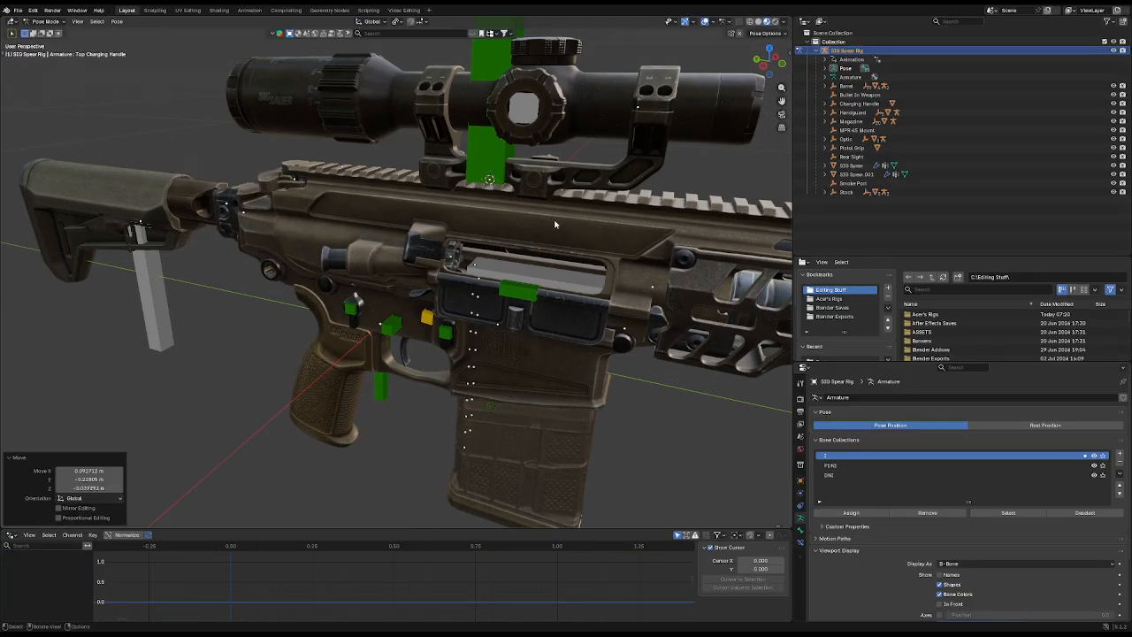
Step: Select the Bolt Catch bone and rotate it so the bolt carrier closes the ejection port
{"action": "middle_click_drag", "start_coordinate": [556, 224], "coordinate": [386, 251]}
{"action": "left_click", "coordinate": [413, 299]}
{"action": "middle_click_drag", "start_coordinate": [461, 320], "coordinate": [571, 345]}
{"action": "key", "text": "r"}
{"action": "left_click", "coordinate": [584, 298]}
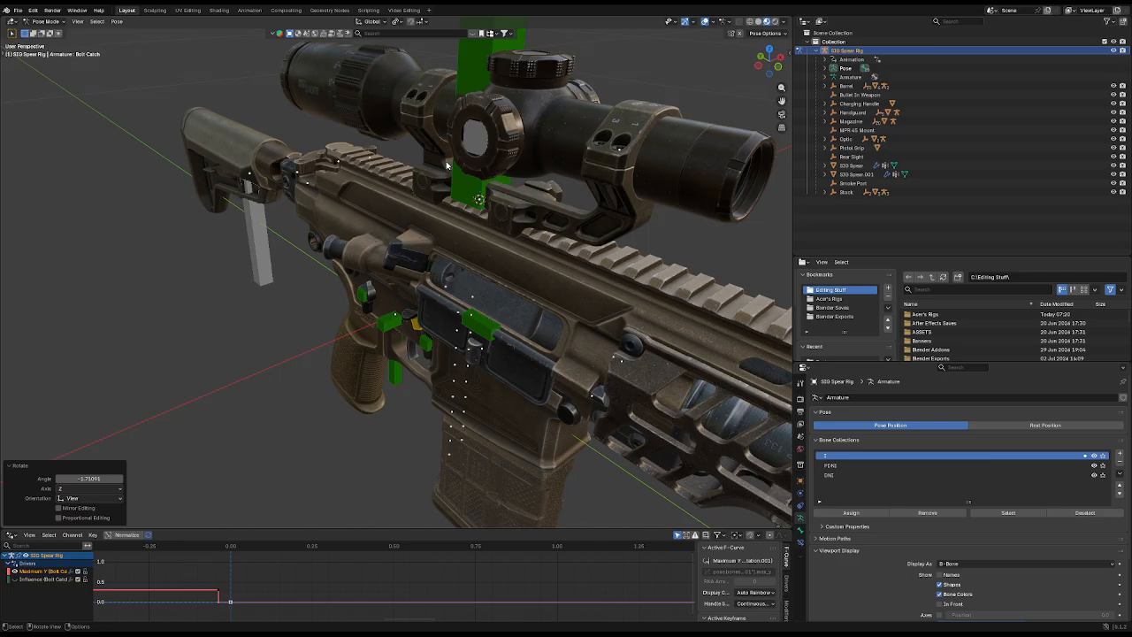
Step: Select the Forward Assist bone at the rear of the receiver and try moving it
{"action": "middle_click_drag", "start_coordinate": [522, 187], "coordinate": [665, 209]}
{"action": "left_click", "coordinate": [389, 308]}
{"action": "middle_click_drag", "start_coordinate": [389, 308], "coordinate": [318, 289]}
{"action": "key", "text": "g"}
{"action": "right_click", "coordinate": [275, 310]}
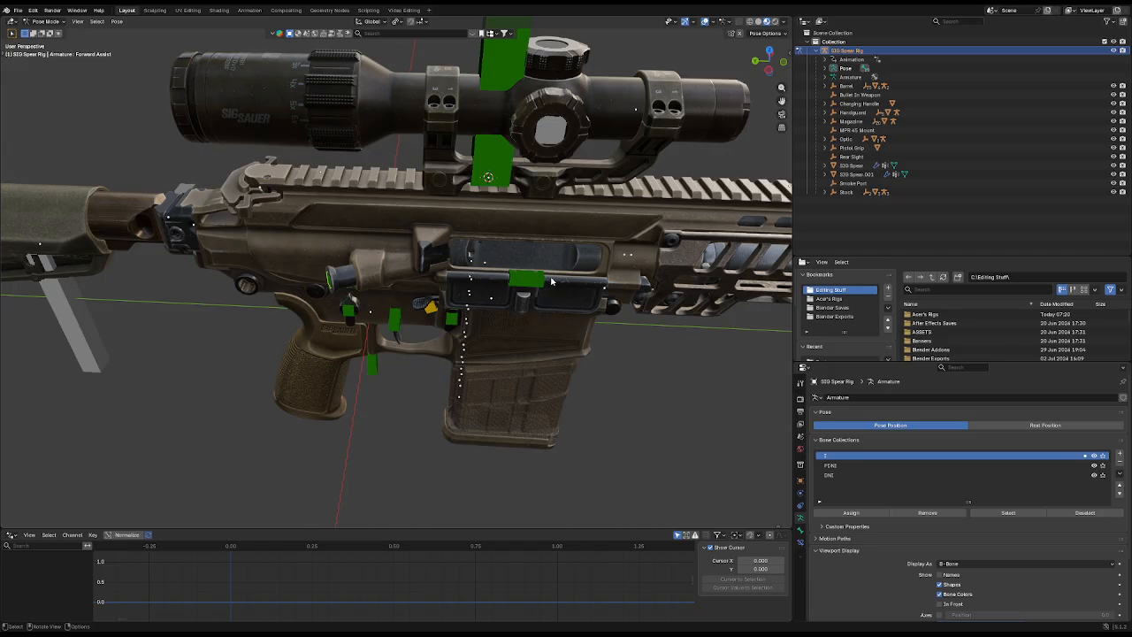
{"action": "scroll", "coordinate": [572, 279], "scroll_direction": "down", "scroll_amount": 5}
{"action": "mouse_move", "coordinate": [571, 280]}
{"action": "middle_mouse_down"}
{"action": "mouse_move", "coordinate": [541, 269]}
{"action": "mouse_move", "coordinate": [573, 270]}
{"action": "middle_mouse_up"}
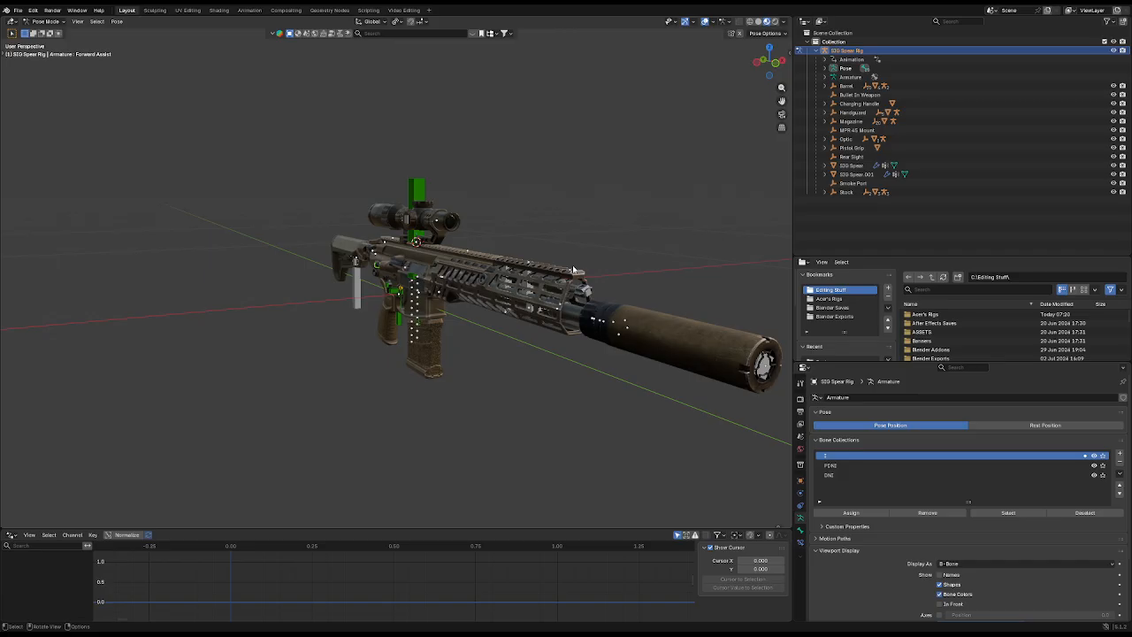
Step: Start a new scene file and discard the changes to the SIG Spear file
{"action": "left_click", "coordinate": [17, 10]}
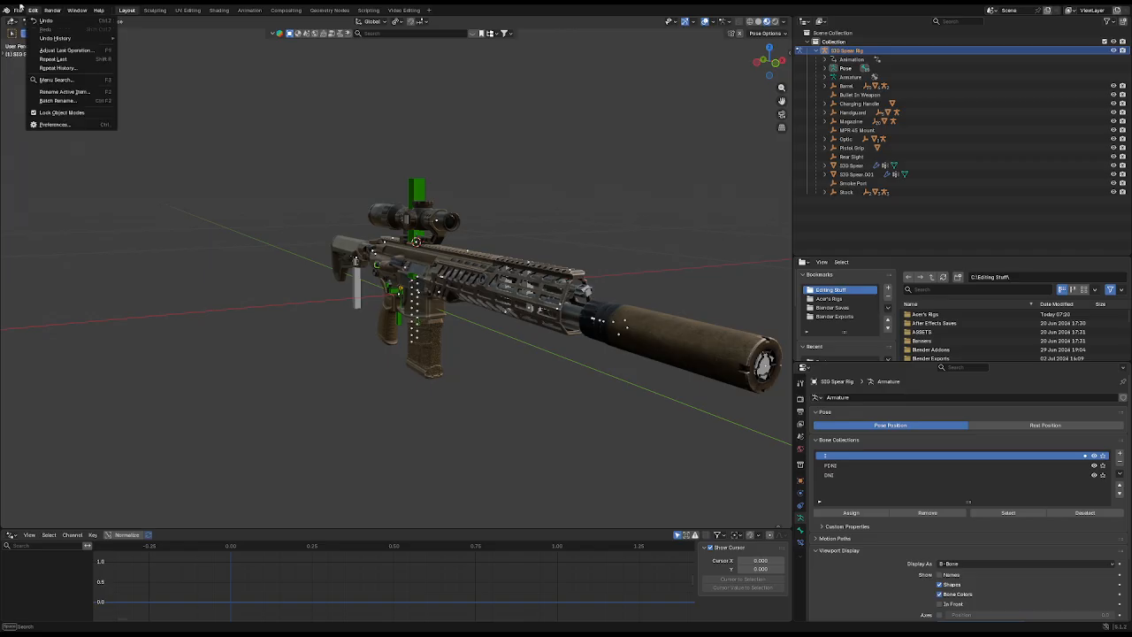
{"action": "mouse_move", "coordinate": [40, 38]}
{"action": "left_click", "coordinate": [146, 23]}
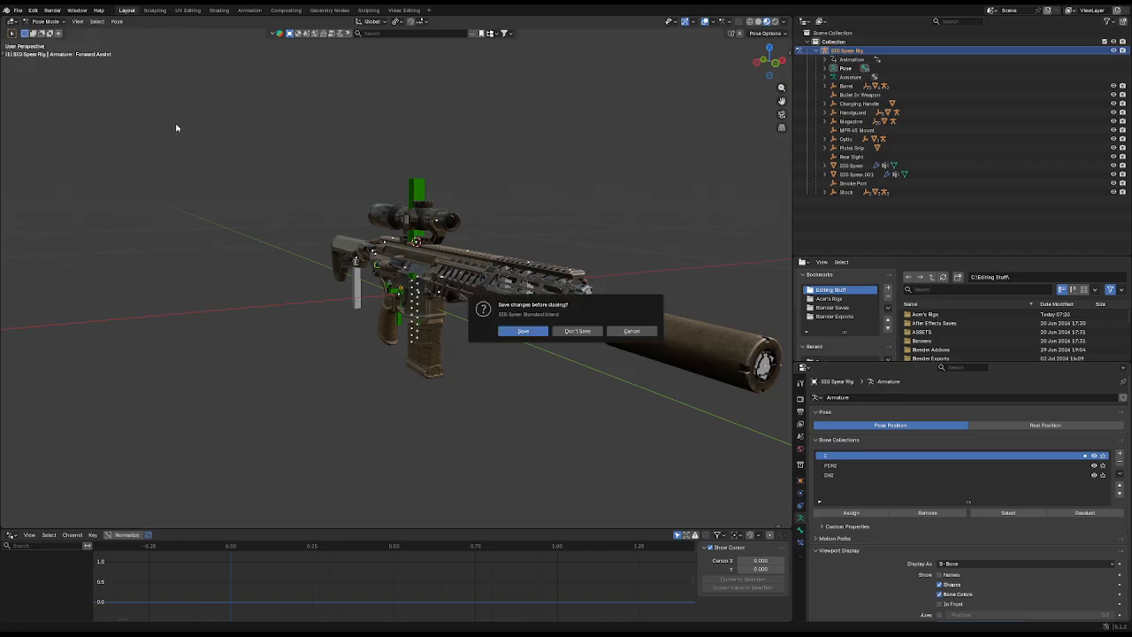
{"action": "left_click", "coordinate": [584, 332]}
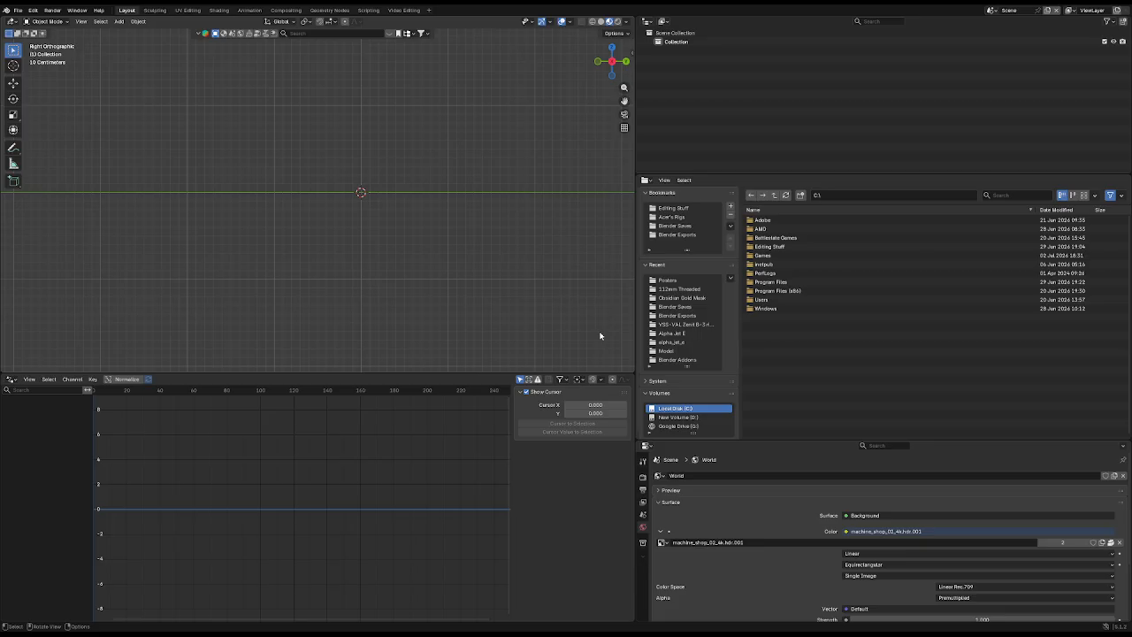
Step: Add a cube mesh to the empty scene
{"action": "key", "text": "shift+a"}
{"action": "type", "text": "c"}
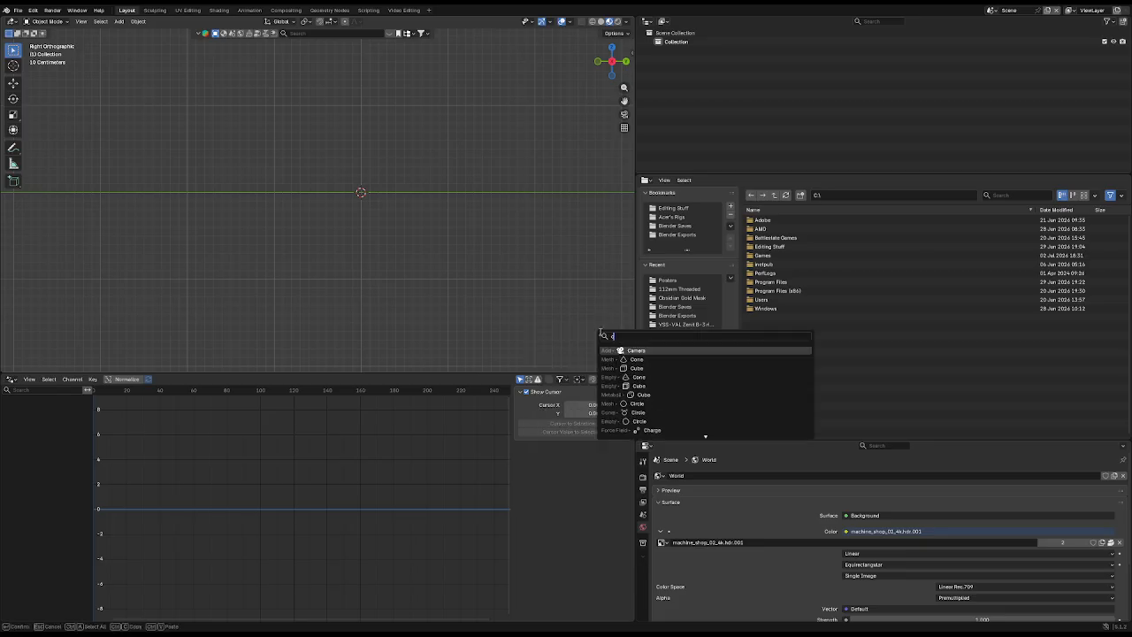
{"action": "type", "text": "ube"}
{"action": "key", "text": "Return"}
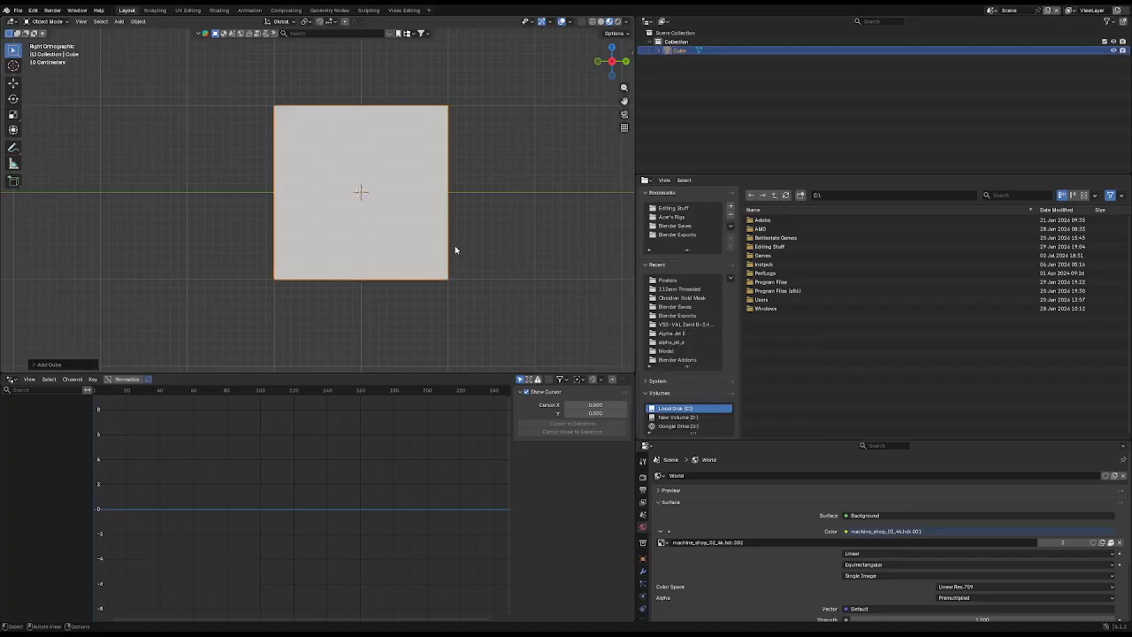
Step: Examine the cube from several sides in a maximized, solid-shaded viewport, and restore the full layout
{"action": "key", "text": "ctrl+space"}
{"action": "middle_click_drag", "start_coordinate": [458, 251], "coordinate": [677, 266]}
{"action": "scroll", "coordinate": [678, 230], "scroll_direction": "down", "scroll_amount": 3}
{"action": "key", "text": "z"}
{"action": "middle_click_drag", "start_coordinate": [867, 262], "coordinate": [798, 256]}
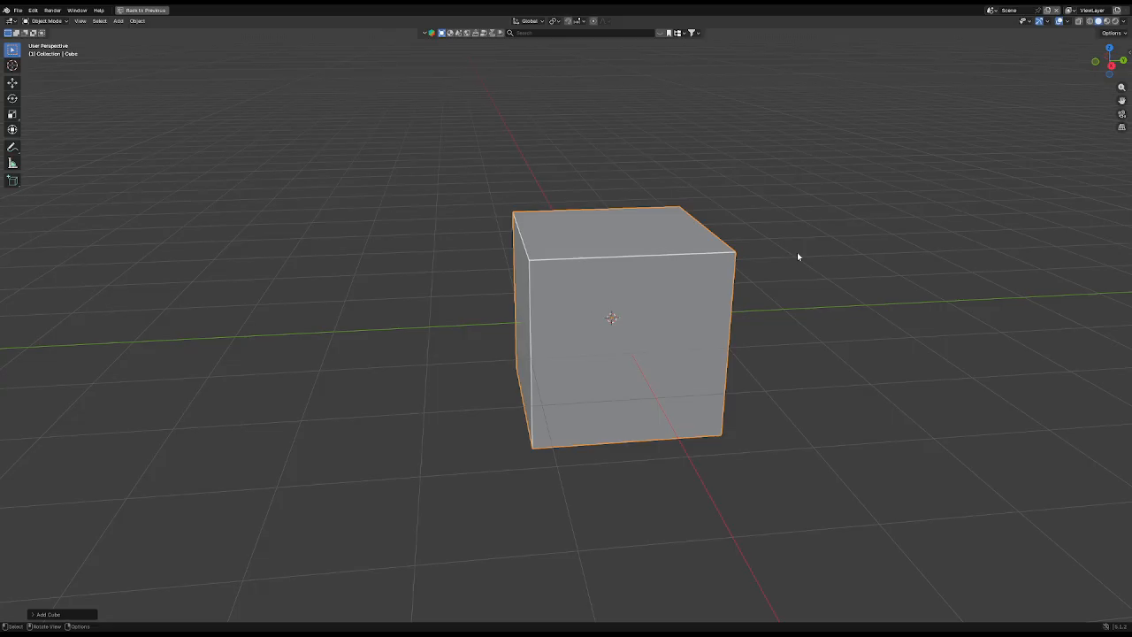
{"action": "middle_click_drag", "start_coordinate": [798, 256], "coordinate": [648, 328], "text": "shift"}
{"action": "key", "text": "KP_Decimal"}
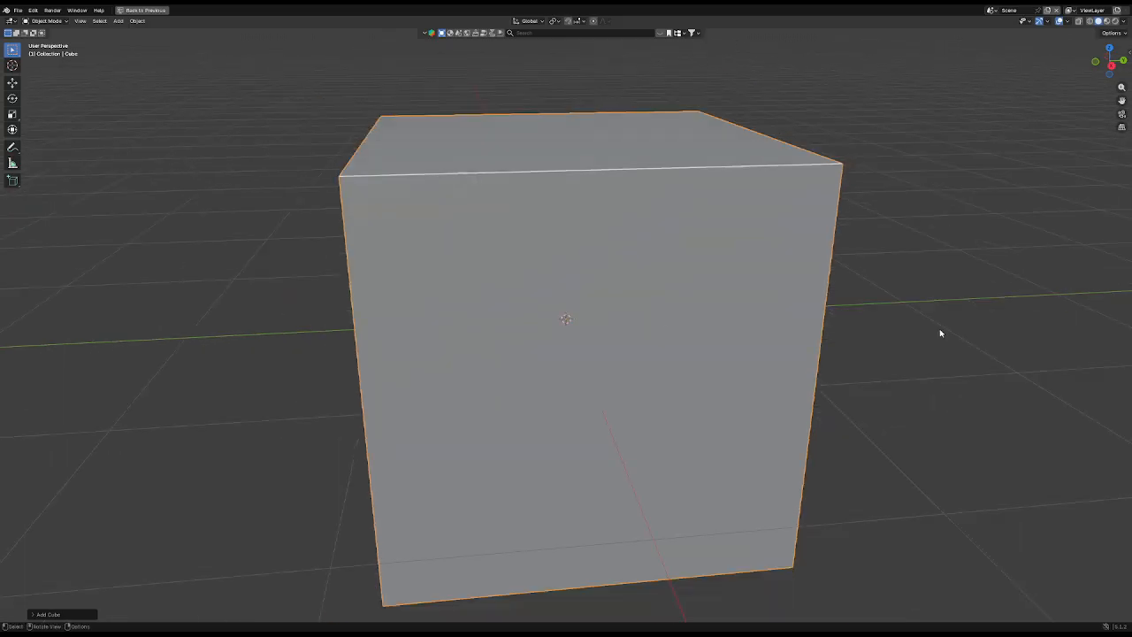
{"action": "scroll", "coordinate": [941, 333], "scroll_direction": "down", "scroll_amount": 4}
{"action": "middle_click_drag", "start_coordinate": [941, 334], "coordinate": [675, 381]}
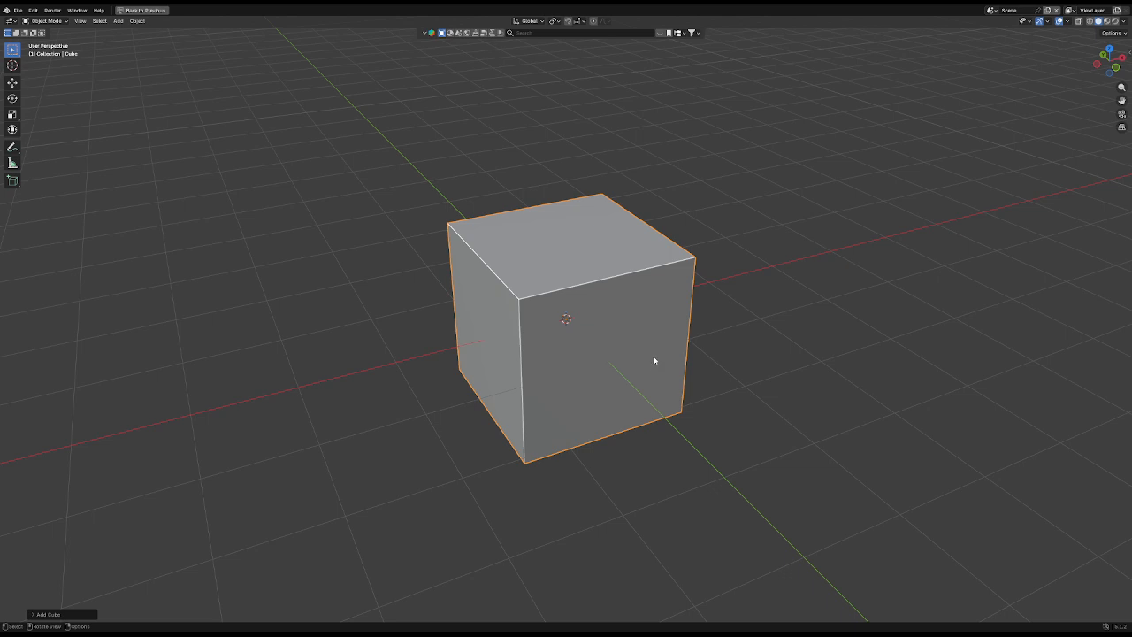
{"action": "middle_click_drag", "start_coordinate": [654, 360], "coordinate": [522, 372]}
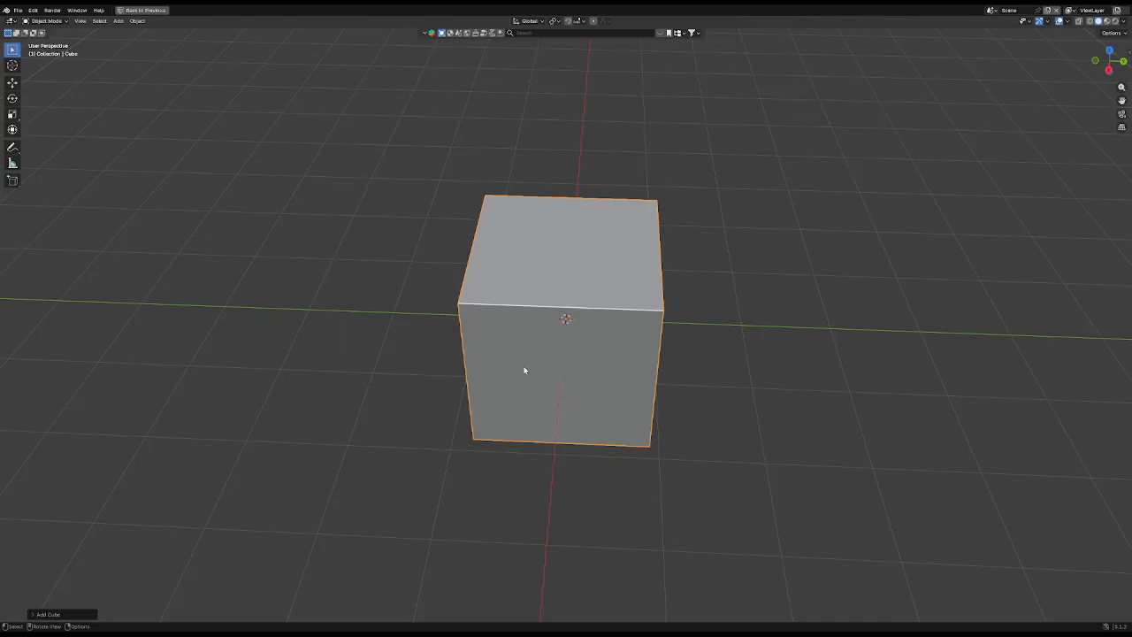
{"action": "key", "text": "ctrl+space"}
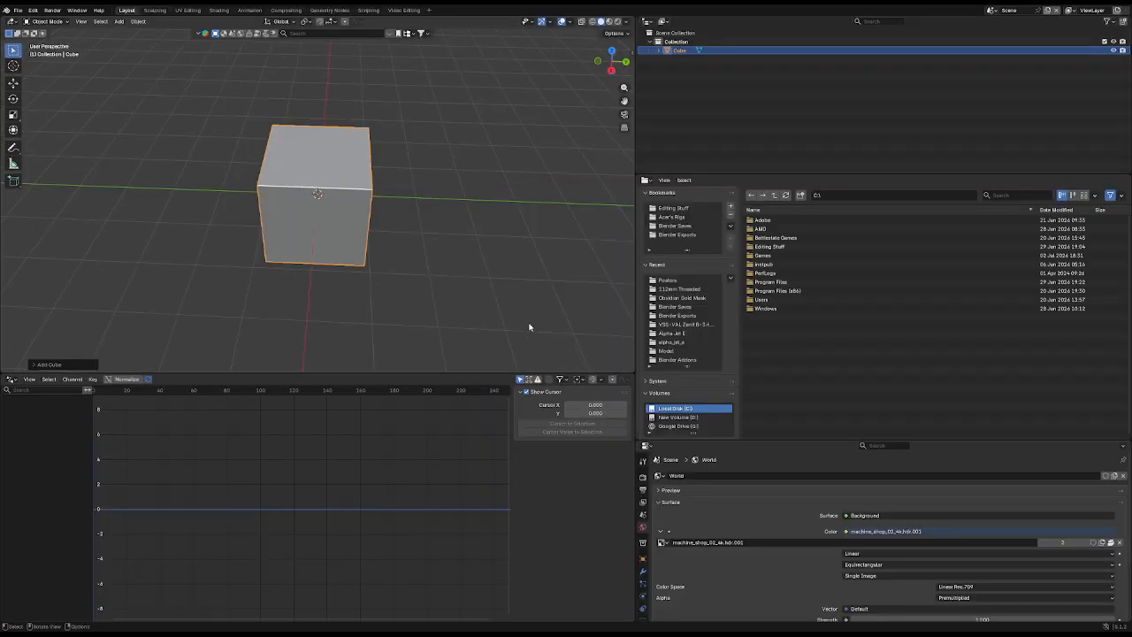
{"action": "key", "text": "s"}
{"action": "middle_click_drag", "start_coordinate": [407, 244], "coordinate": [446, 190]}
{"action": "key", "text": "shift+a"}
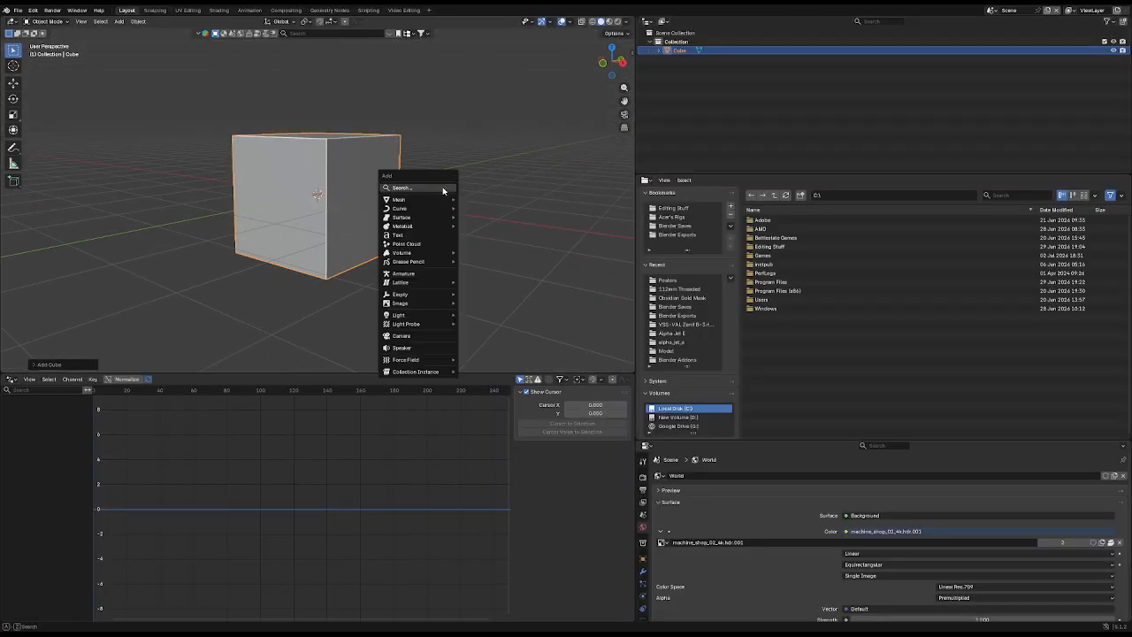
{"action": "left_click", "coordinate": [445, 190]}
{"action": "type", "text": "emp"}
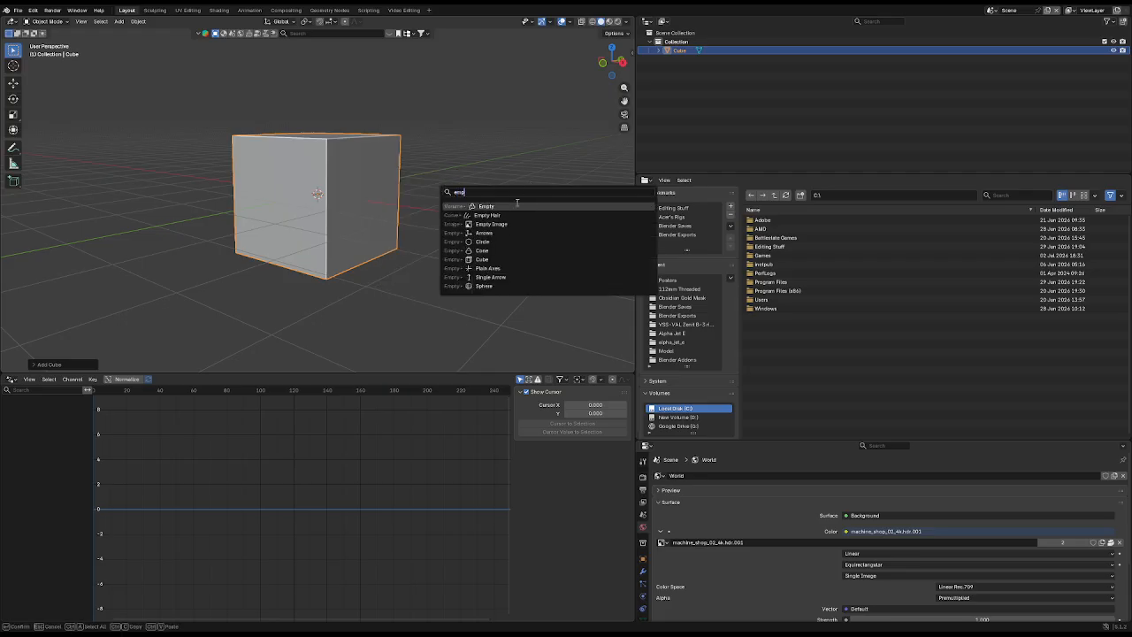
{"action": "key", "text": "Return"}
{"action": "key", "text": "ctrl+z"}
Step: Add an Empty object at the centre of the cube
{"action": "key", "text": "shift+a"}
{"action": "type", "text": "emp"}
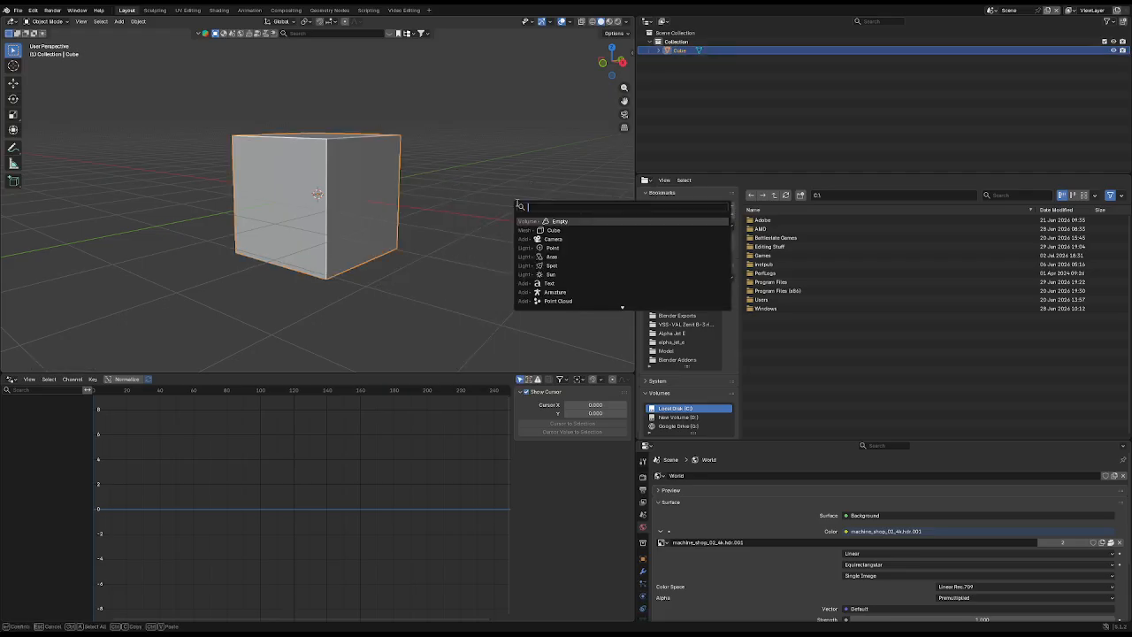
{"action": "key", "text": "Return"}
Step: Place the 3D cursor on the cube's face crossed by the X axis and snap the Empty to the cursor
{"action": "scroll", "coordinate": [557, 196], "scroll_direction": "up", "scroll_amount": 4}
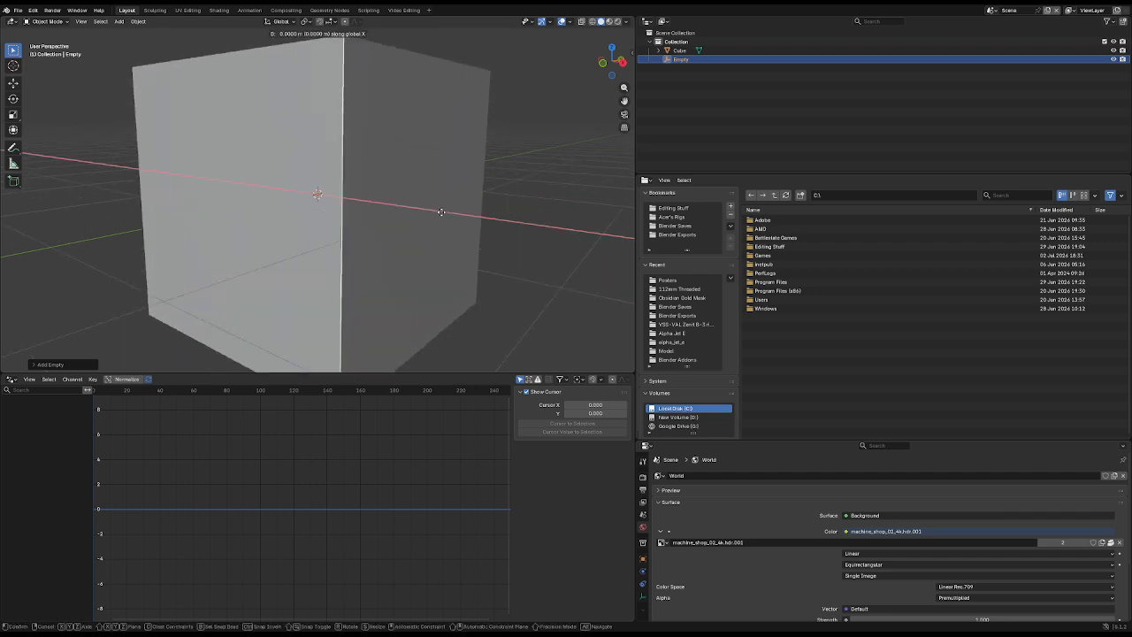
{"action": "left_click", "coordinate": [417, 189]}
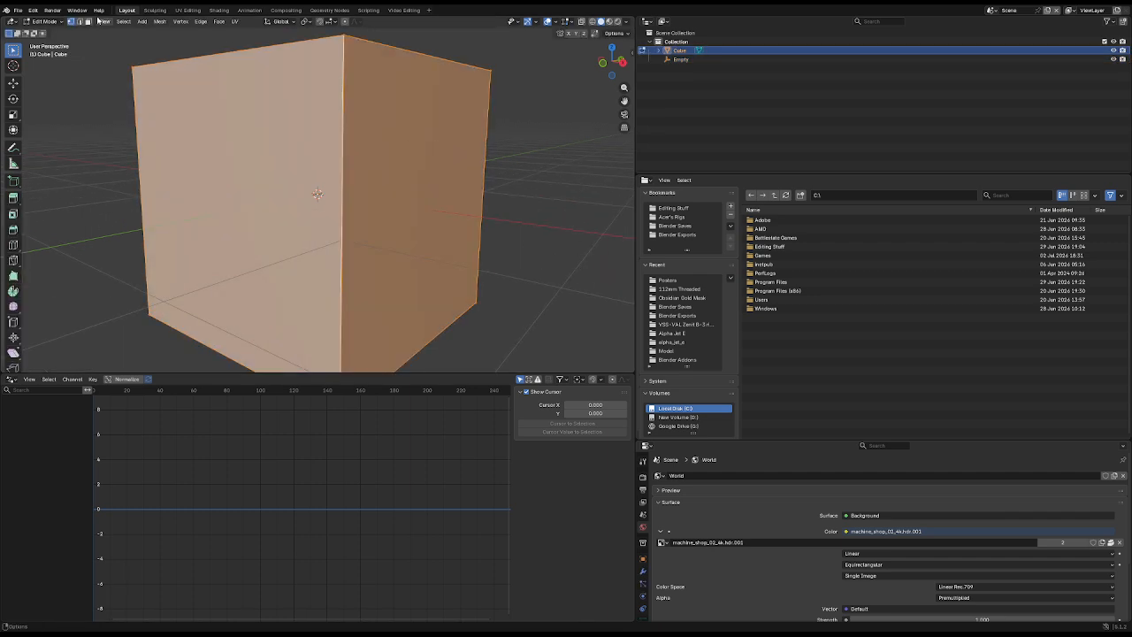
{"action": "right_click", "coordinate": [430, 210], "text": "shift"}
{"action": "left_click", "coordinate": [695, 62]}
{"action": "key", "text": "shift+s"}
{"action": "left_click", "coordinate": [425, 128]}
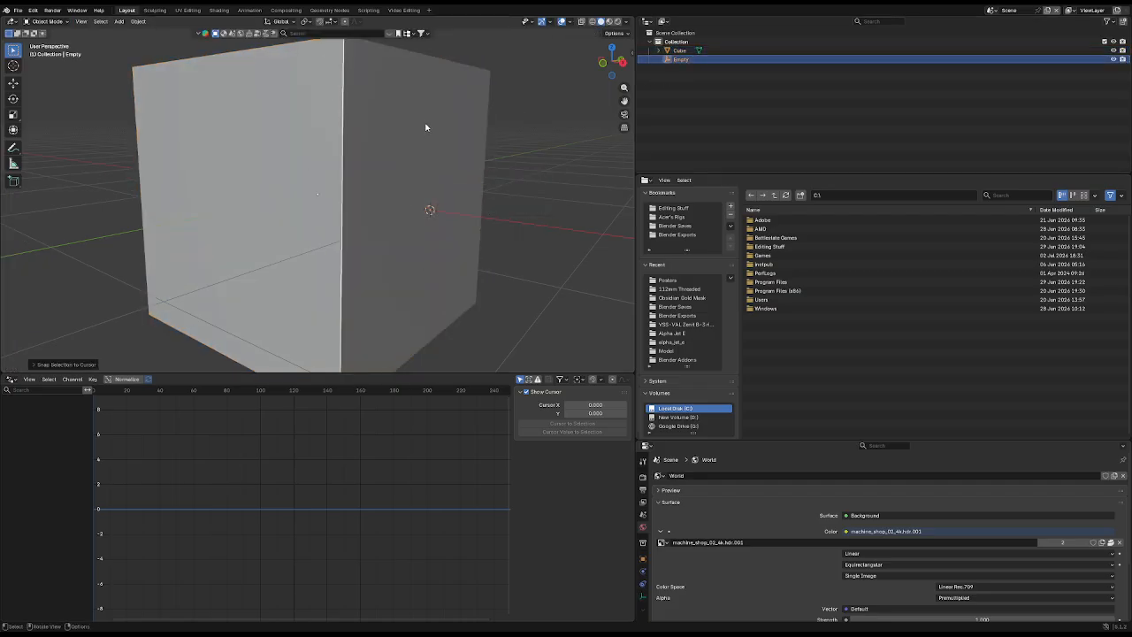
{"action": "middle_click_drag", "start_coordinate": [421, 185], "coordinate": [345, 224]}
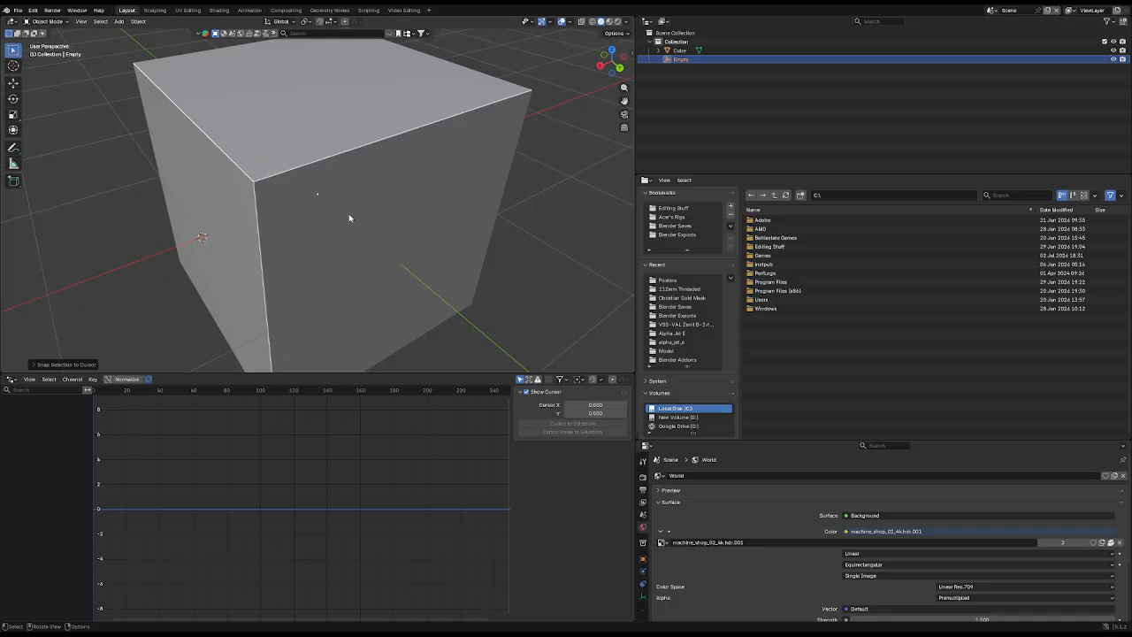
Step: Place the 3D cursor on the cube's face crossed by the positive Y axis and snap a duplicate of the Empty to it
{"action": "left_click", "coordinate": [349, 218]}
{"action": "key", "text": "Tab"}
{"action": "left_click", "coordinate": [350, 215]}
{"action": "key", "text": "shift+s"}
{"action": "key", "text": "Tab"}
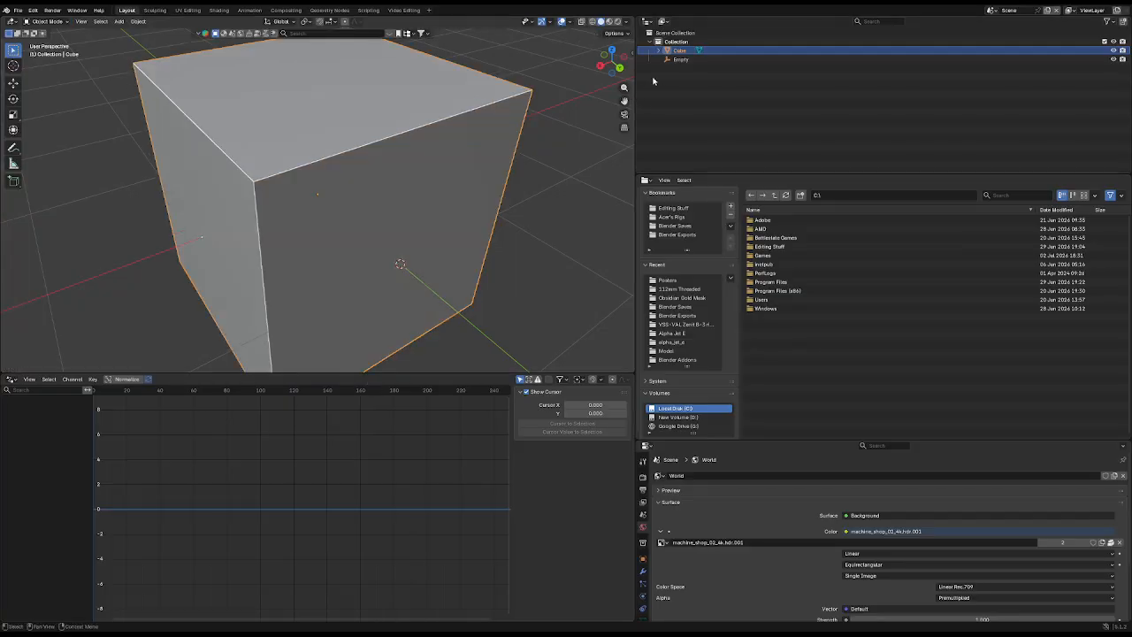
{"action": "left_click", "coordinate": [677, 66]}
{"action": "left_click", "coordinate": [678, 61]}
{"action": "key", "text": "shift+d"}
{"action": "right_click", "coordinate": [516, 180]}
{"action": "key", "text": "shift+s"}
Step: Place the 3D cursor on the cube's negative X face and snap another duplicate Empty to it
{"action": "middle_click_drag", "start_coordinate": [493, 197], "coordinate": [408, 176]}
{"action": "left_click", "coordinate": [407, 176]}
{"action": "key", "text": "Tab"}
{"action": "left_click", "coordinate": [406, 176]}
{"action": "key", "text": "shift+s"}
{"action": "key", "text": "Tab"}
{"action": "left_click", "coordinate": [678, 68]}
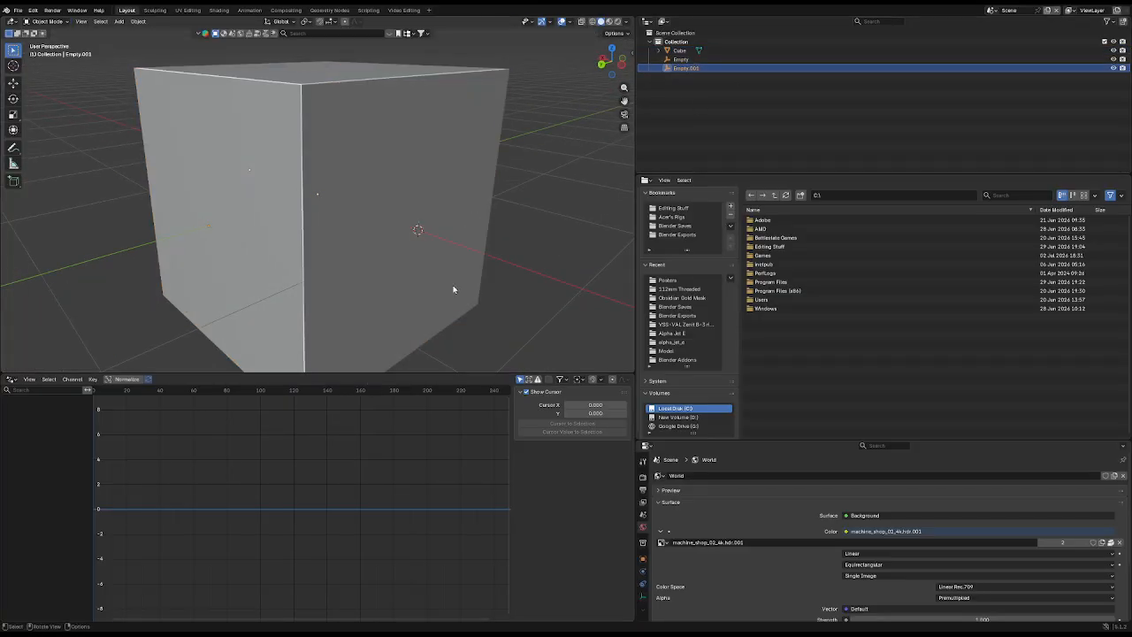
{"action": "key", "text": "shift+d"}
{"action": "right_click", "coordinate": [455, 288]}
{"action": "key", "text": "shift+s"}
Step: Place the 3D cursor on the cube's negative Y face and snap a duplicate Empty to it
{"action": "middle_click_drag", "start_coordinate": [477, 221], "coordinate": [397, 207]}
{"action": "left_click", "coordinate": [679, 50]}
{"action": "key", "text": "Tab"}
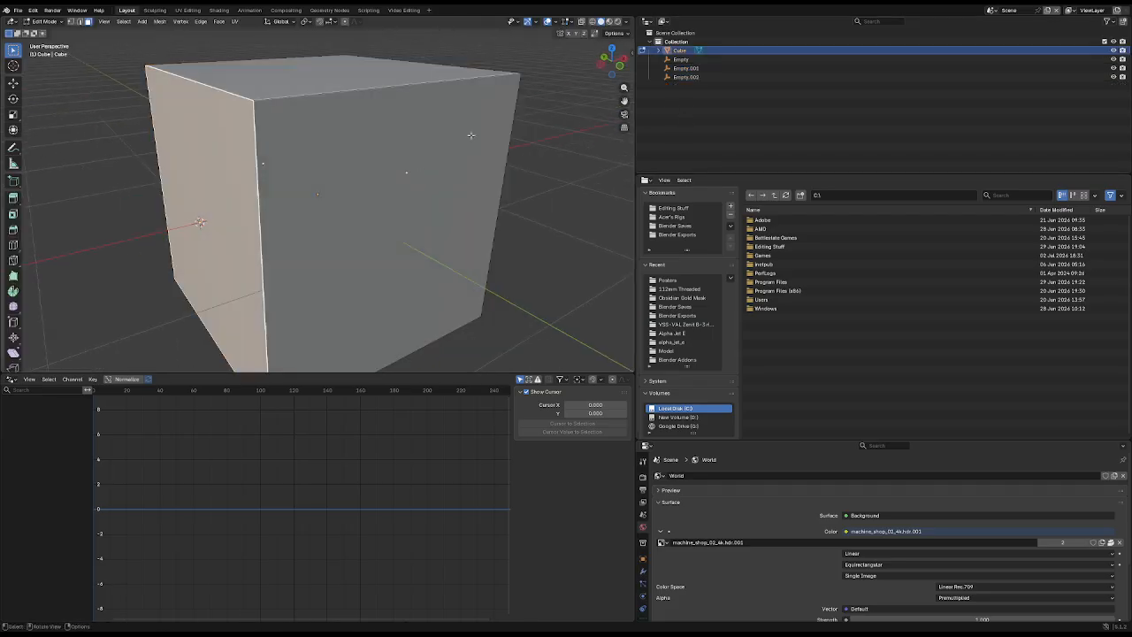
{"action": "left_click", "coordinate": [418, 175]}
{"action": "key", "text": "shift+s"}
{"action": "left_click", "coordinate": [406, 371]}
{"action": "key", "text": "Tab"}
{"action": "left_click", "coordinate": [678, 61]}
{"action": "key", "text": "shift+d"}
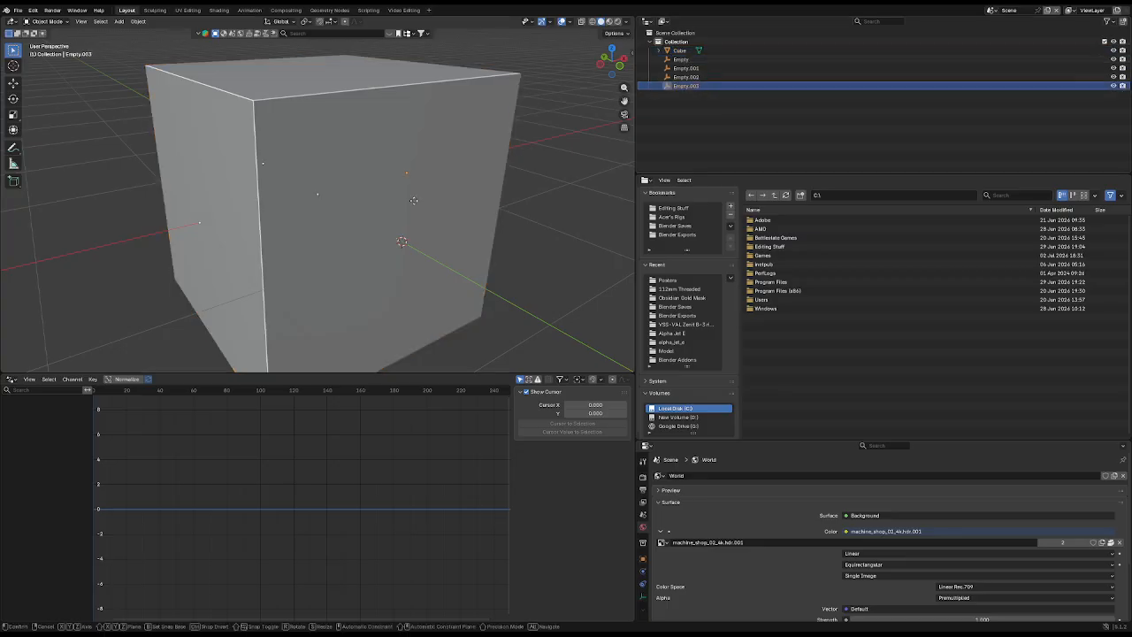
{"action": "right_click", "coordinate": [417, 199]}
{"action": "key", "text": "shift+s"}
{"action": "left_click", "coordinate": [429, 154]}
Step: Place the 3D cursor on the cube's top face and snap a duplicate Empty to it
{"action": "left_click", "coordinate": [366, 146]}
{"action": "middle_click_drag", "start_coordinate": [366, 146], "coordinate": [368, 184]}
{"action": "key", "text": "Tab"}
{"action": "left_click", "coordinate": [351, 87]}
{"action": "key", "text": "shift+s"}
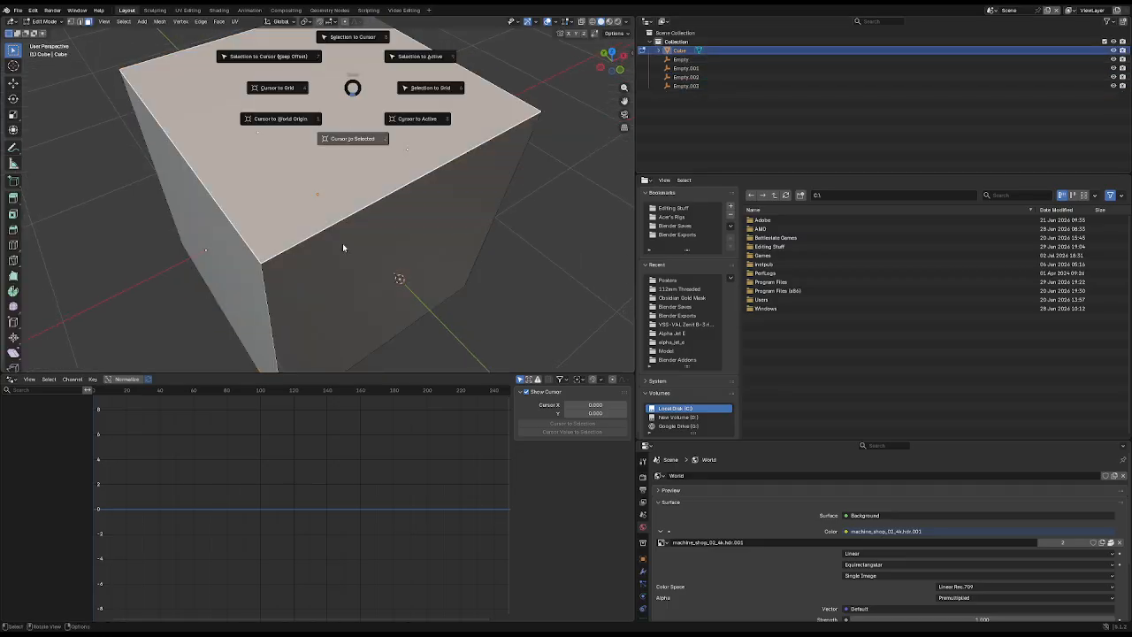
{"action": "left_click", "coordinate": [343, 245]}
{"action": "key", "text": "Tab"}
{"action": "left_click", "coordinate": [678, 86]}
{"action": "key", "text": "shift+d"}
{"action": "right_click", "coordinate": [477, 183]}
{"action": "key", "text": "shift+s"}
{"action": "left_click", "coordinate": [430, 154]}
Step: Place the 3D cursor on the cube's bottom face, snap a duplicate Empty to it, and reselect the cube
{"action": "middle_click_drag", "start_coordinate": [430, 154], "coordinate": [363, 228]}
{"action": "left_click", "coordinate": [350, 277]}
{"action": "key", "text": "Tab"}
{"action": "left_click", "coordinate": [350, 277]}
{"action": "key", "text": "shift+s"}
{"action": "left_click", "coordinate": [366, 275]}
{"action": "key", "text": "Tab"}
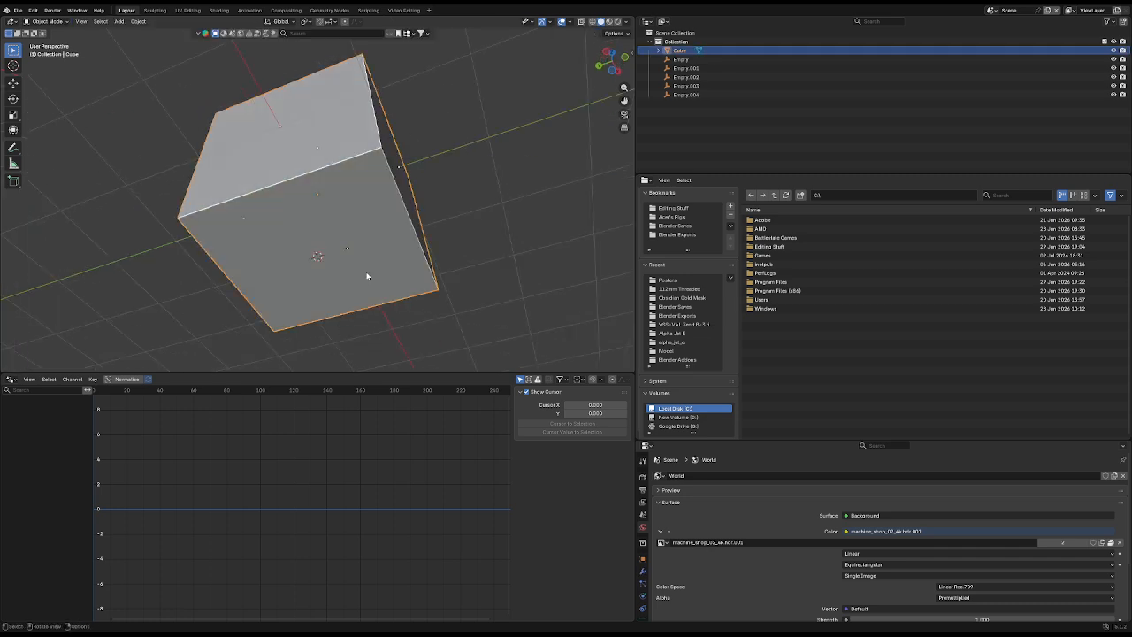
{"action": "left_click", "coordinate": [681, 61]}
{"action": "key", "text": "shift+s"}
{"action": "left_click", "coordinate": [412, 117]}
{"action": "middle_click_drag", "start_coordinate": [412, 114], "coordinate": [407, 162]}
{"action": "left_click", "coordinate": [345, 157]}
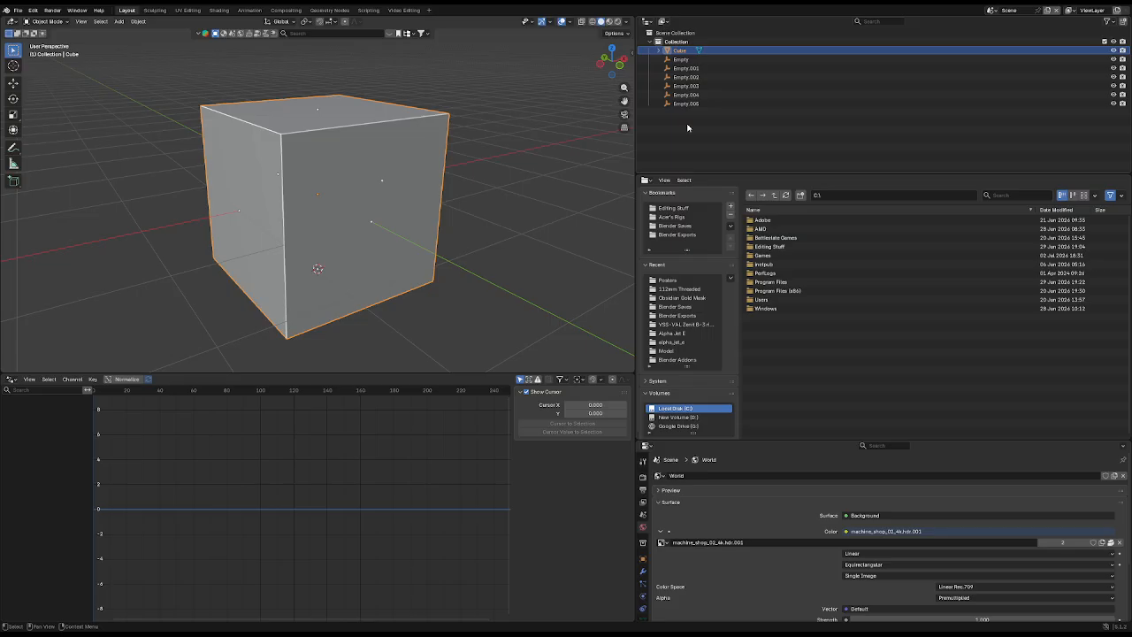
Step: Return the 3D cursor to the cube's centre and delete all six Empties
{"action": "right_click", "coordinate": [317, 193], "text": "shift"}
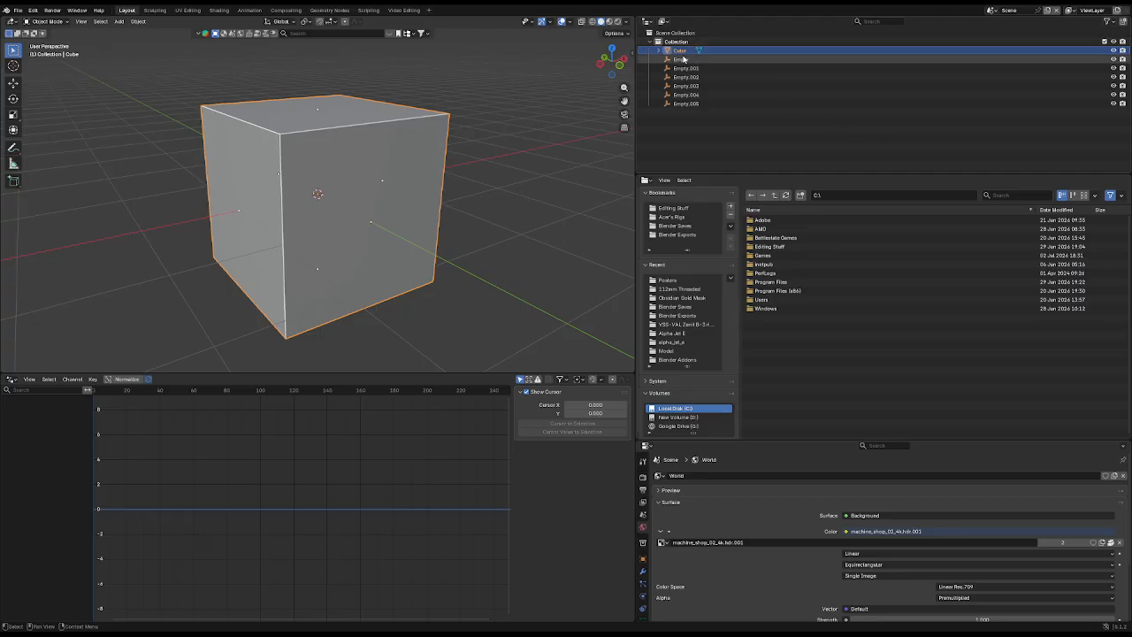
{"action": "left_click", "coordinate": [686, 105]}
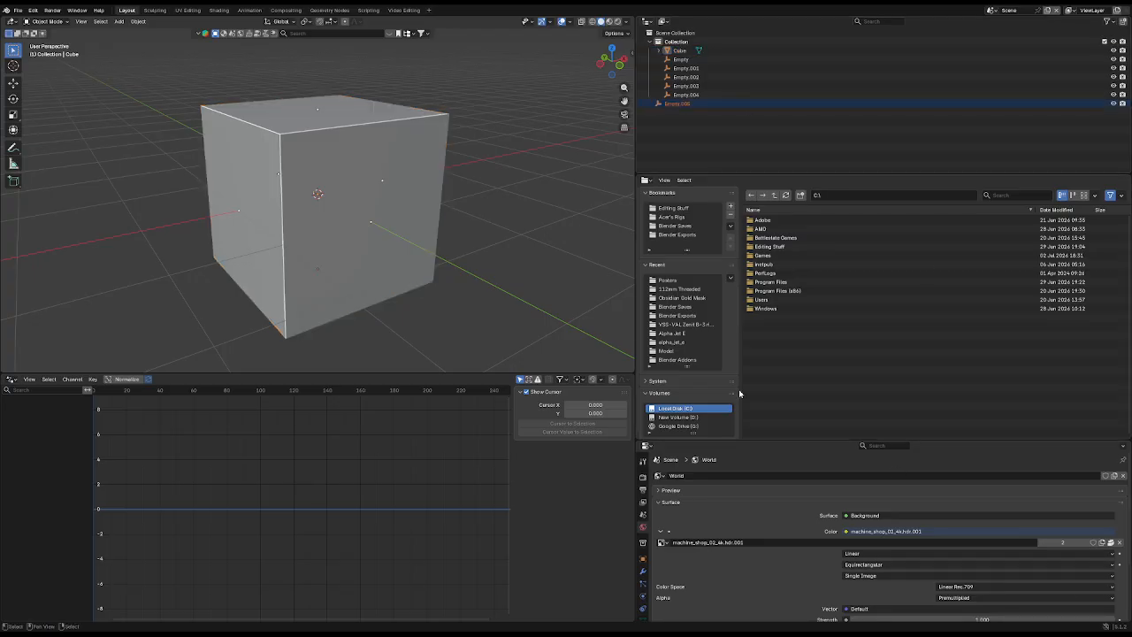
{"action": "left_click", "coordinate": [679, 51]}
{"action": "left_click", "coordinate": [685, 60]}
{"action": "left_click", "coordinate": [687, 104], "text": "shift"}
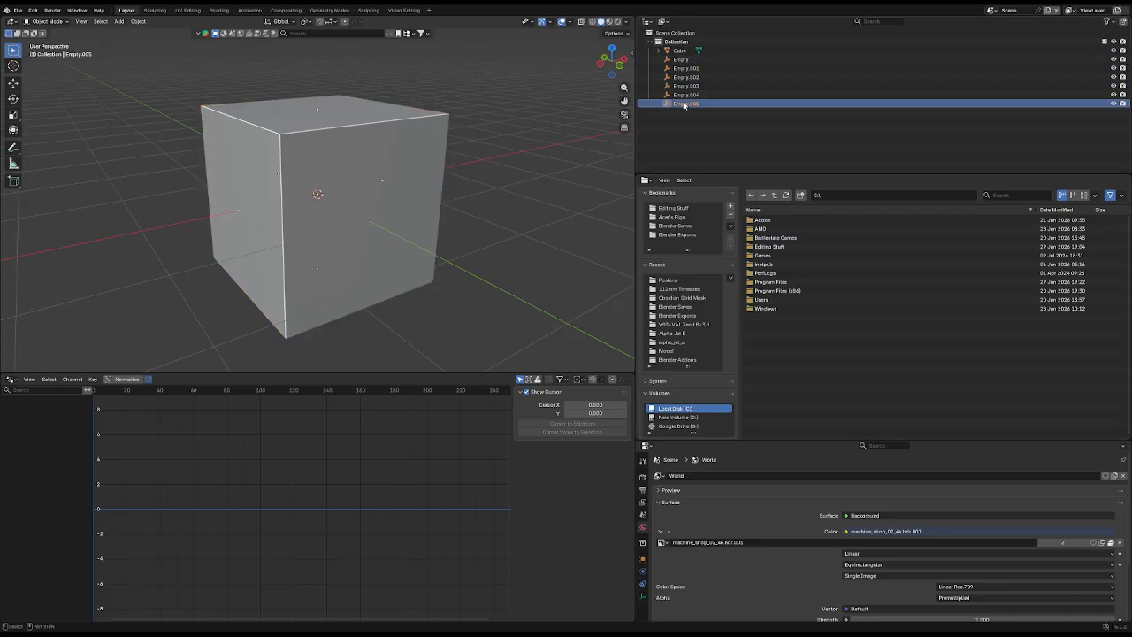
{"action": "key", "text": "Delete"}
Step: Add an armature at the 3D cursor in the cube's centre and leave it in Object Mode
{"action": "key", "text": "shift+a"}
{"action": "left_click", "coordinate": [420, 157]}
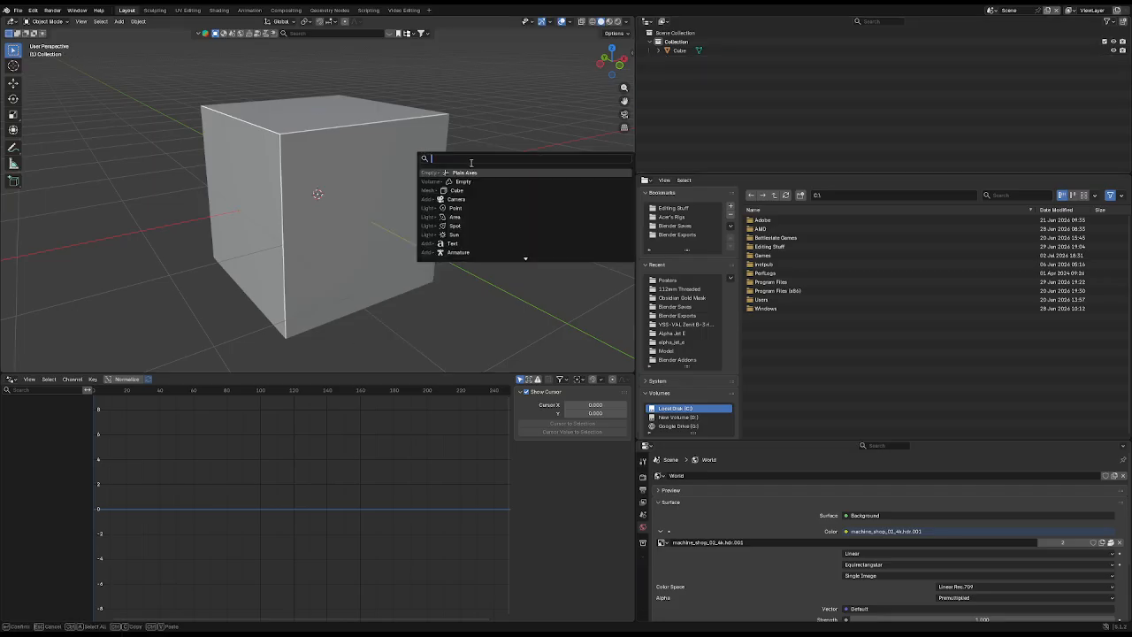
{"action": "type", "text": "ar"}
{"action": "left_click", "coordinate": [472, 189]}
{"action": "key", "text": "Tab"}
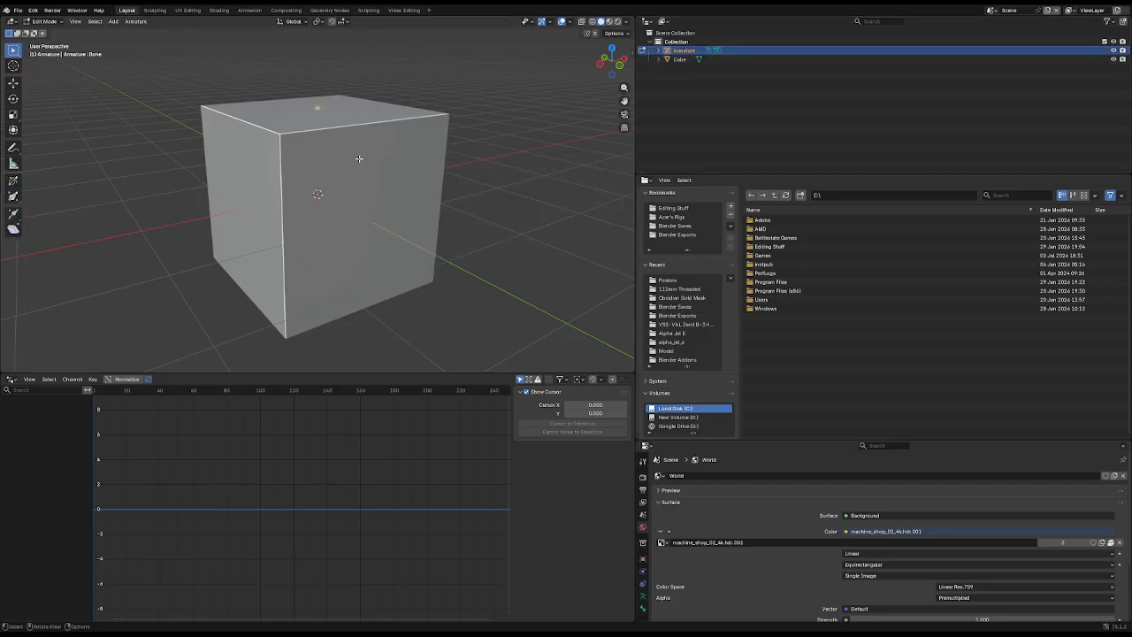
{"action": "key", "text": "z"}
{"action": "middle_click_drag", "start_coordinate": [353, 149], "coordinate": [360, 170], "text": "shift"}
{"action": "key", "text": "z"}
{"action": "key", "text": "Tab"}
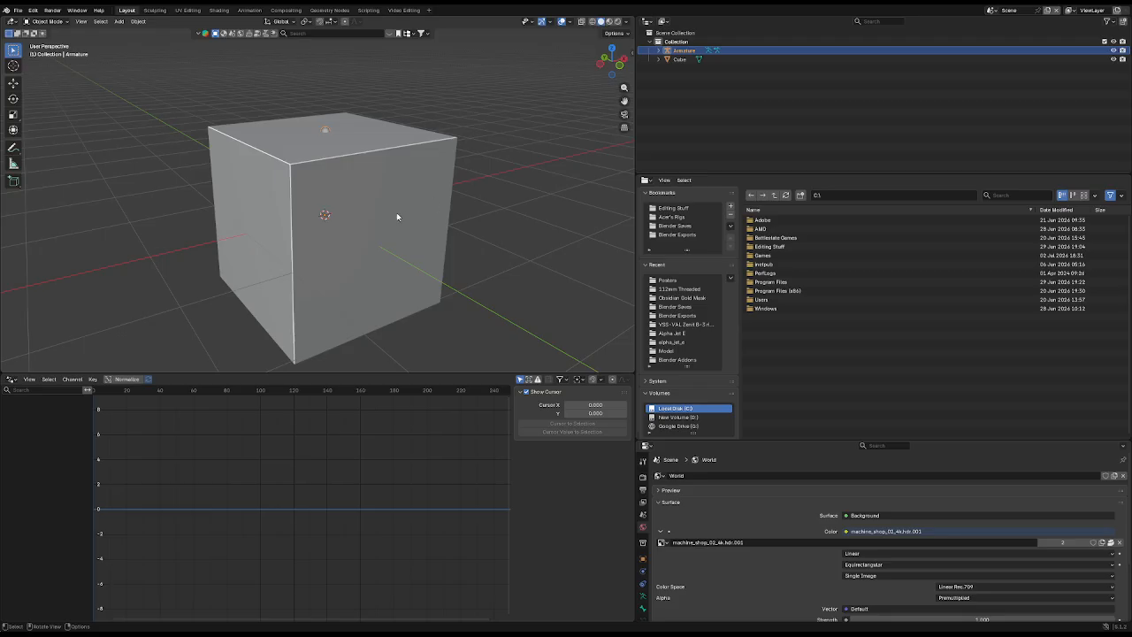
Step: Isolate the armature in local view, switch it to Pose Mode and back, and try moving it as a whole in Object Mode
{"action": "key", "text": "KP_Divide"}
{"action": "scroll", "coordinate": [406, 158], "scroll_direction": "down", "scroll_amount": 2}
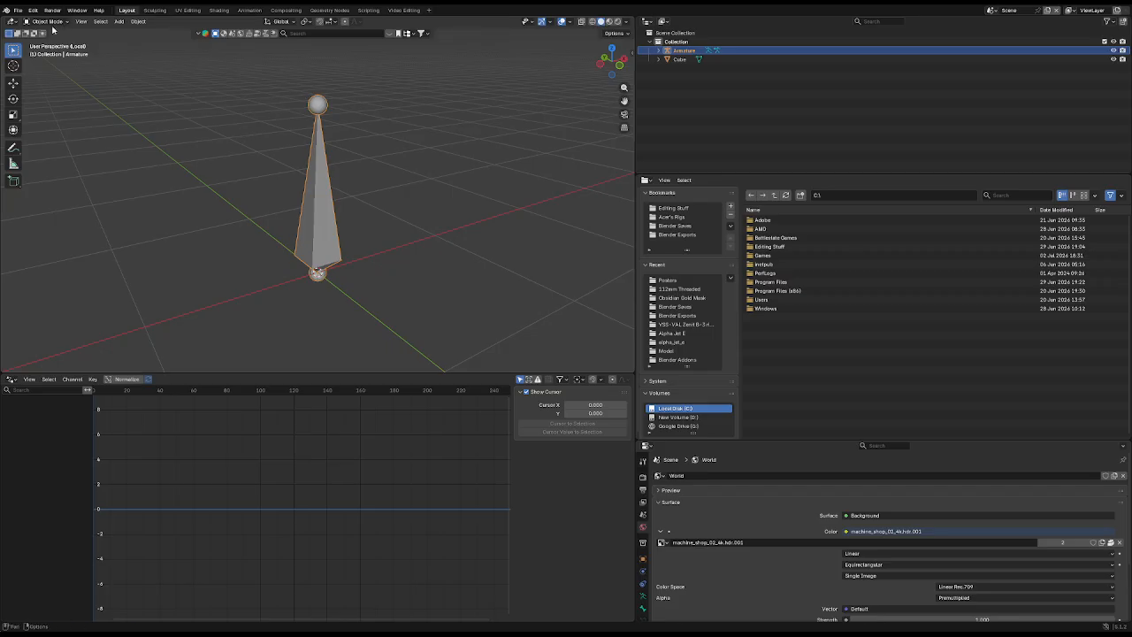
{"action": "key", "text": "ctrl+Tab"}
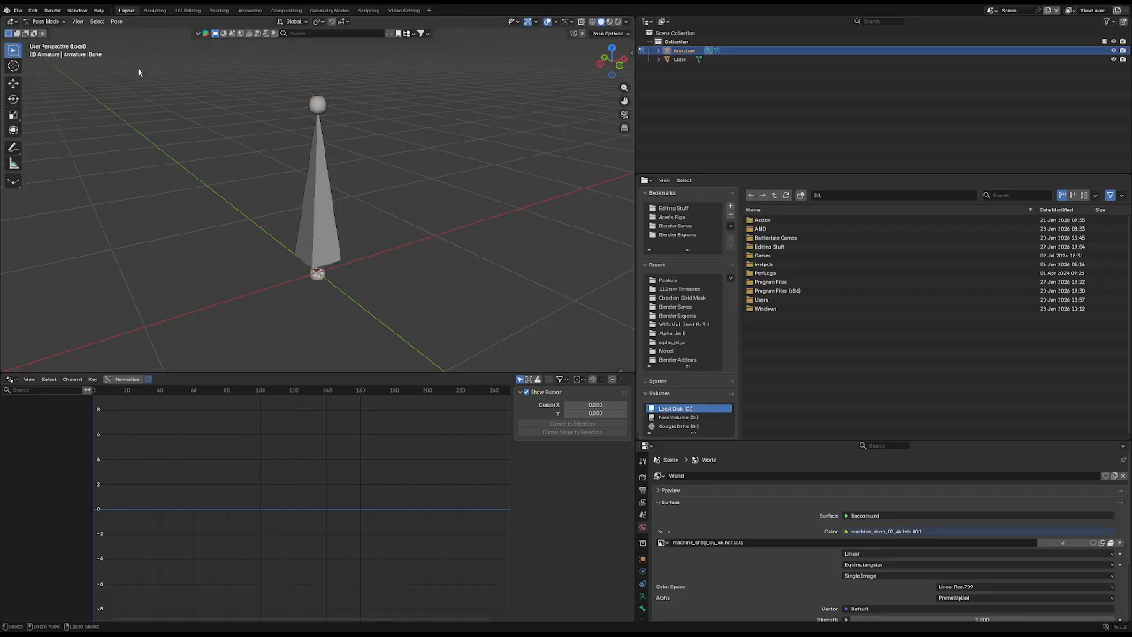
{"action": "key", "text": "ctrl+Tab"}
{"action": "left_click", "coordinate": [46, 21]}
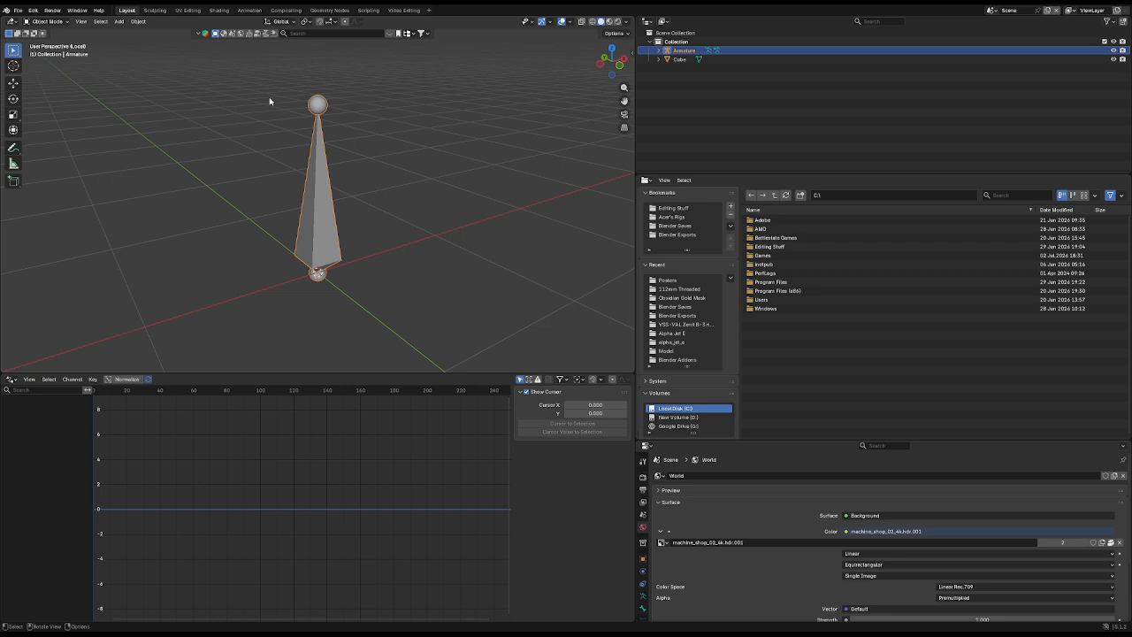
{"action": "key", "text": "g"}
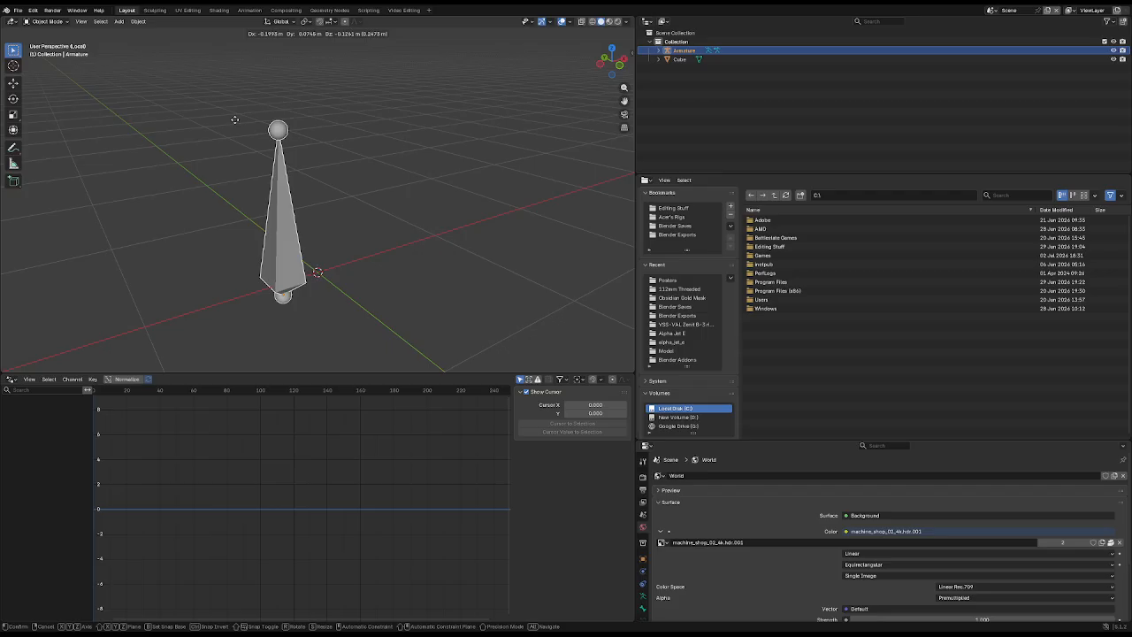
{"action": "right_click", "coordinate": [195, 83]}
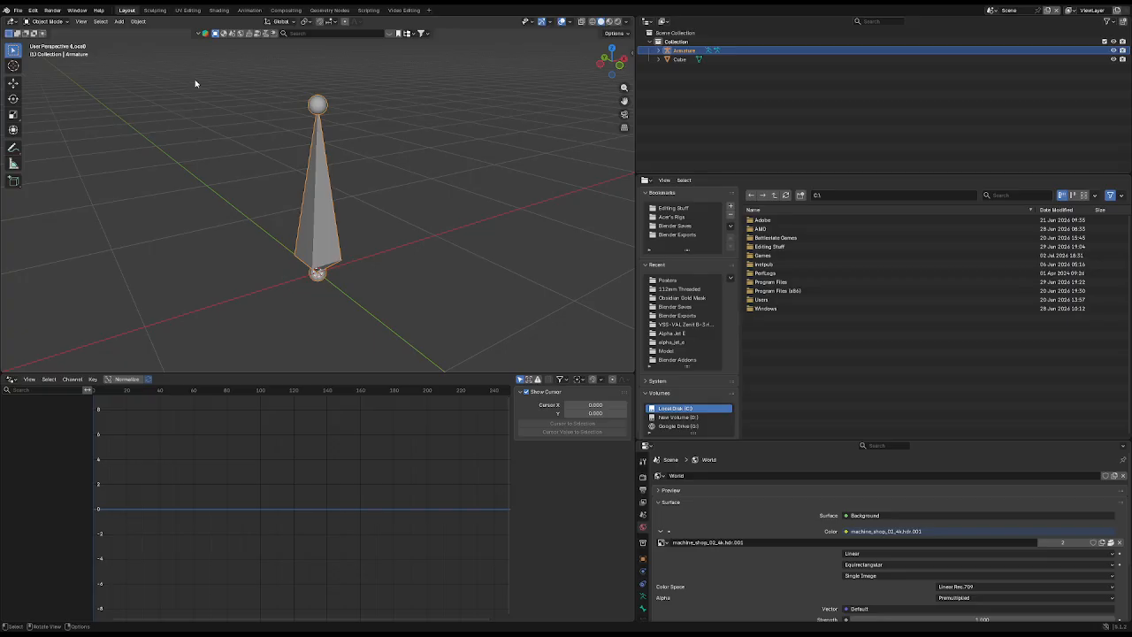
Step: Duplicate the armature's bone in Edit Mode and place the copy beside it along the Y axis
{"action": "key", "text": "Tab"}
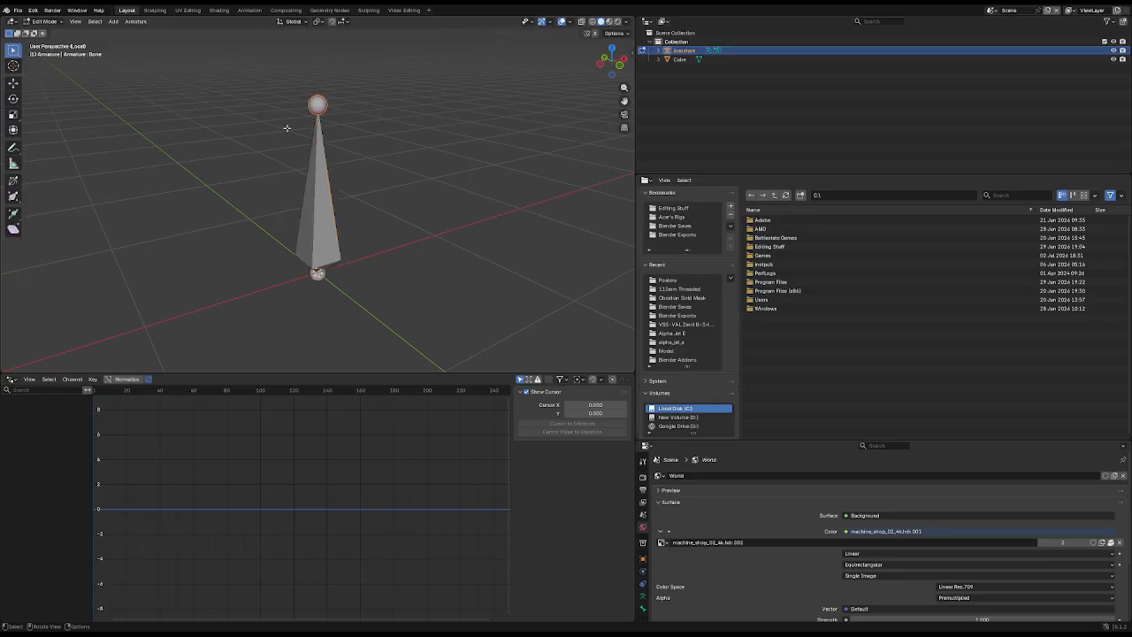
{"action": "left_click", "coordinate": [310, 150]}
{"action": "middle_click_drag", "start_coordinate": [286, 202], "coordinate": [360, 236]}
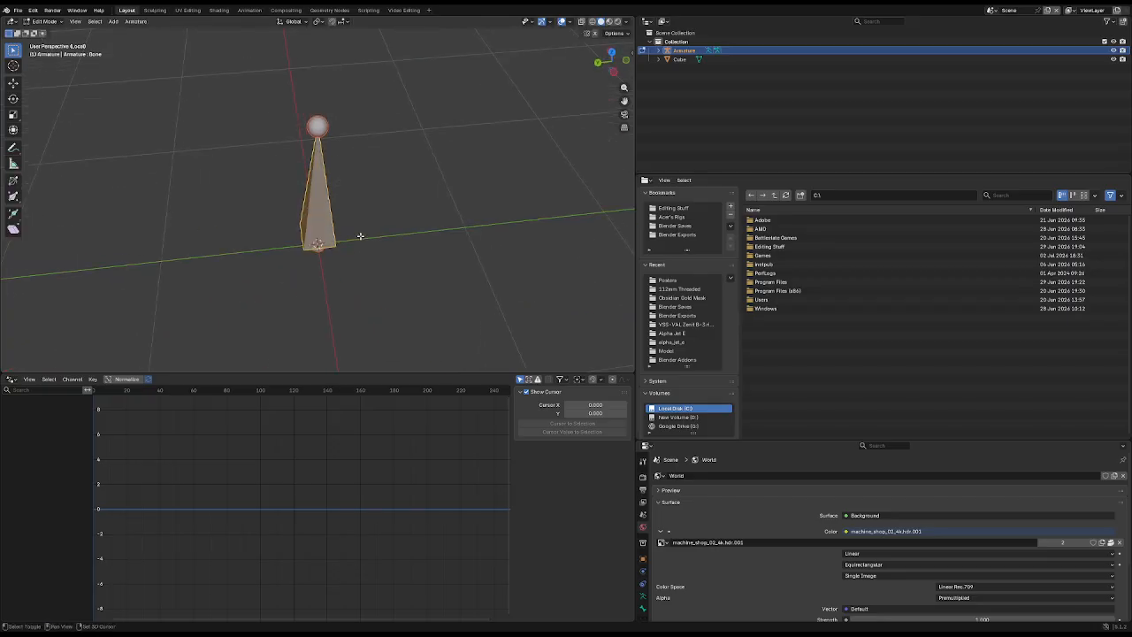
{"action": "key", "text": "shift+d"}
{"action": "key", "text": "x"}
{"action": "key", "text": "y"}
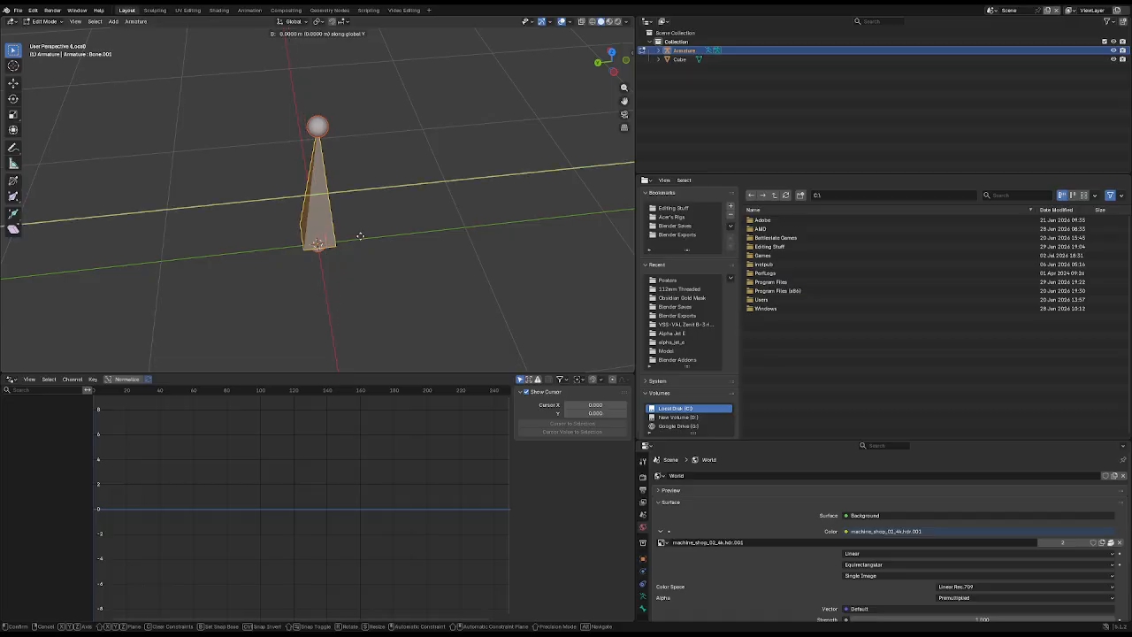
{"action": "left_click", "coordinate": [490, 252]}
Step: Move the two bones independently in Pose Mode, placing them farther apart on either side of the origin
{"action": "key", "text": "ctrl+Tab"}
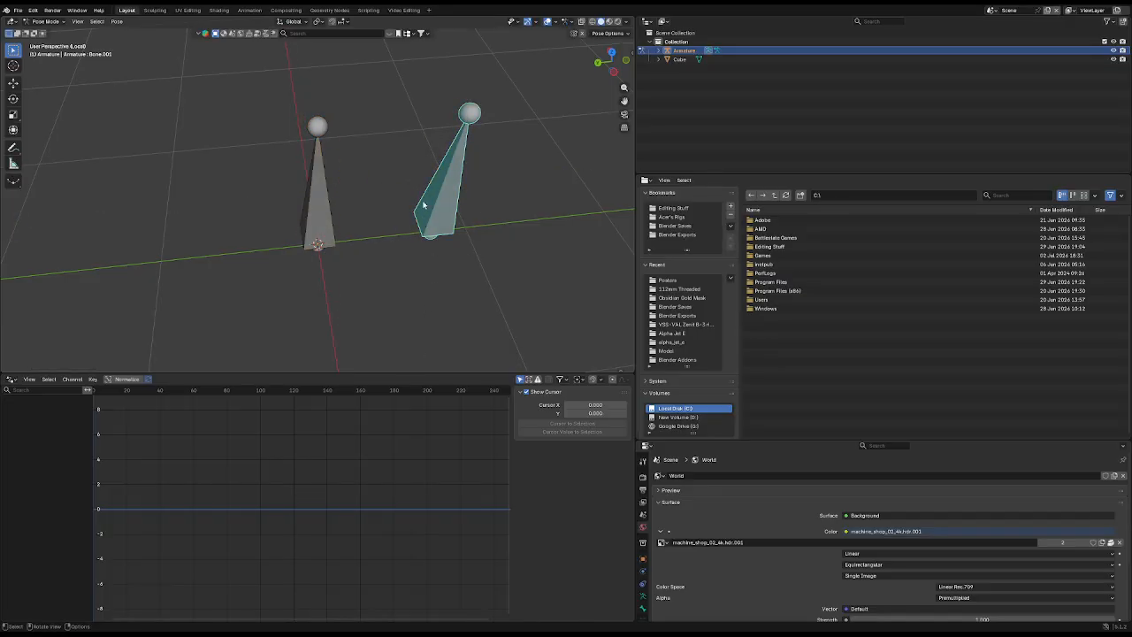
{"action": "middle_click_drag", "start_coordinate": [423, 206], "coordinate": [487, 188]}
{"action": "key", "text": "g"}
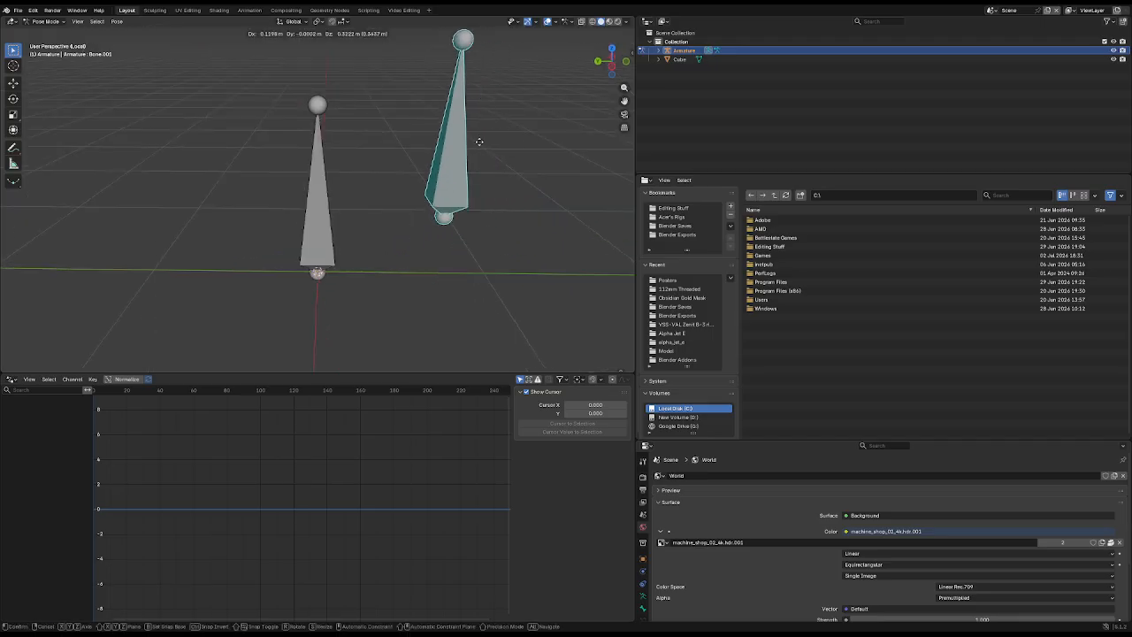
{"action": "key", "text": "Escape"}
{"action": "left_click", "coordinate": [323, 157]}
{"action": "key", "text": "g"}
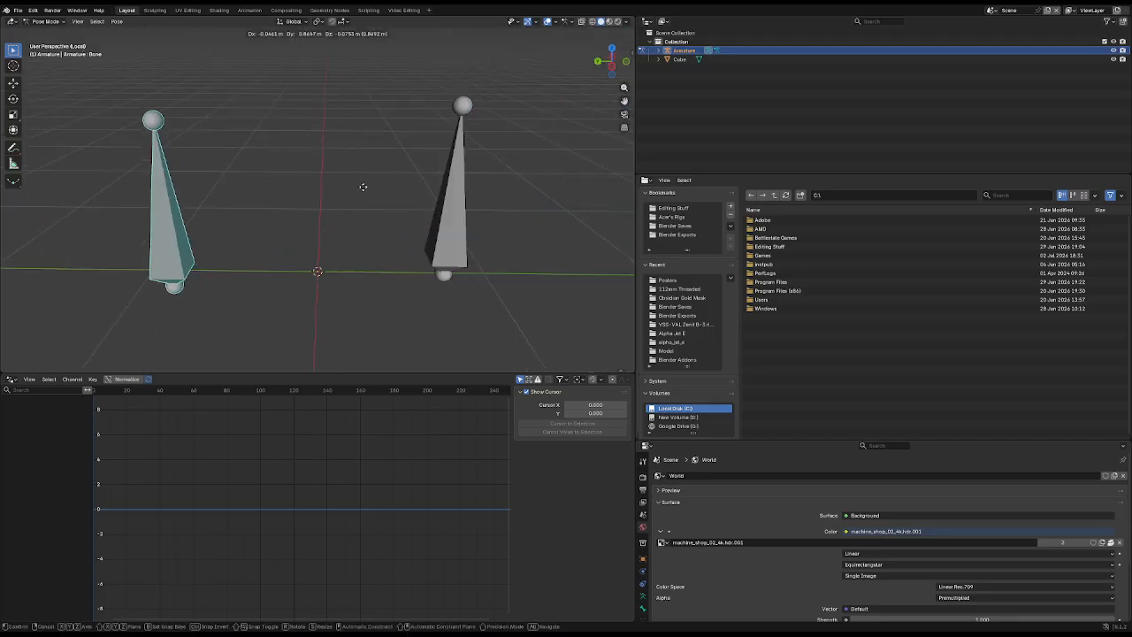
{"action": "left_click", "coordinate": [325, 157]}
{"action": "left_click", "coordinate": [439, 208]}
{"action": "key", "text": "g"}
{"action": "left_click", "coordinate": [608, 107]}
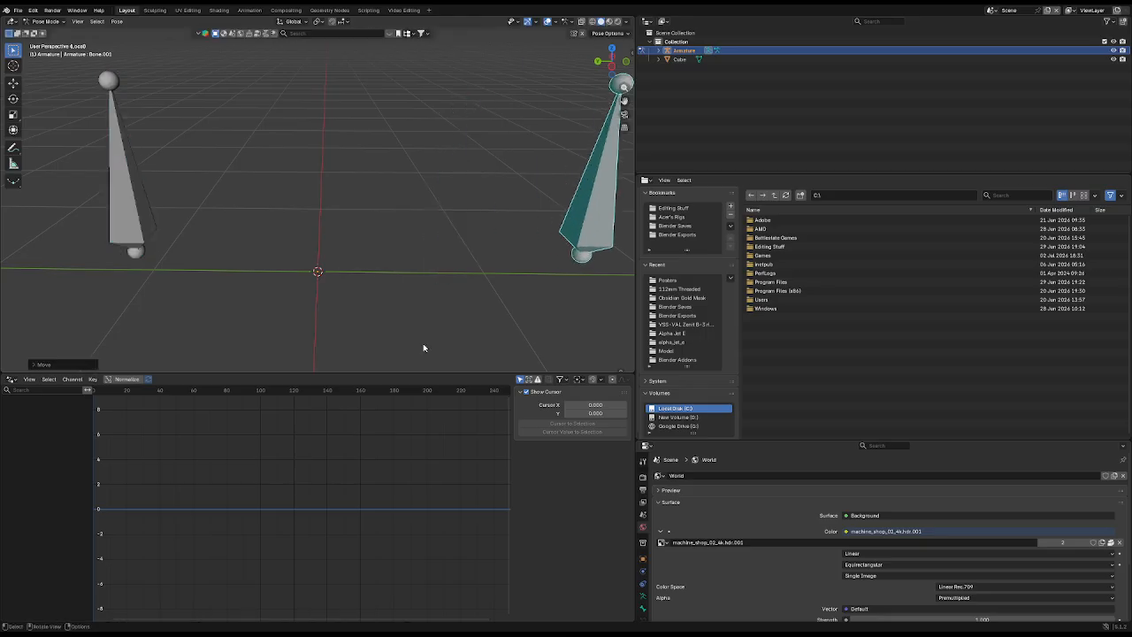
Step: Switch the armature to Object Mode and try moving both bones together
{"action": "left_click", "coordinate": [46, 22]}
{"action": "left_click", "coordinate": [51, 31]}
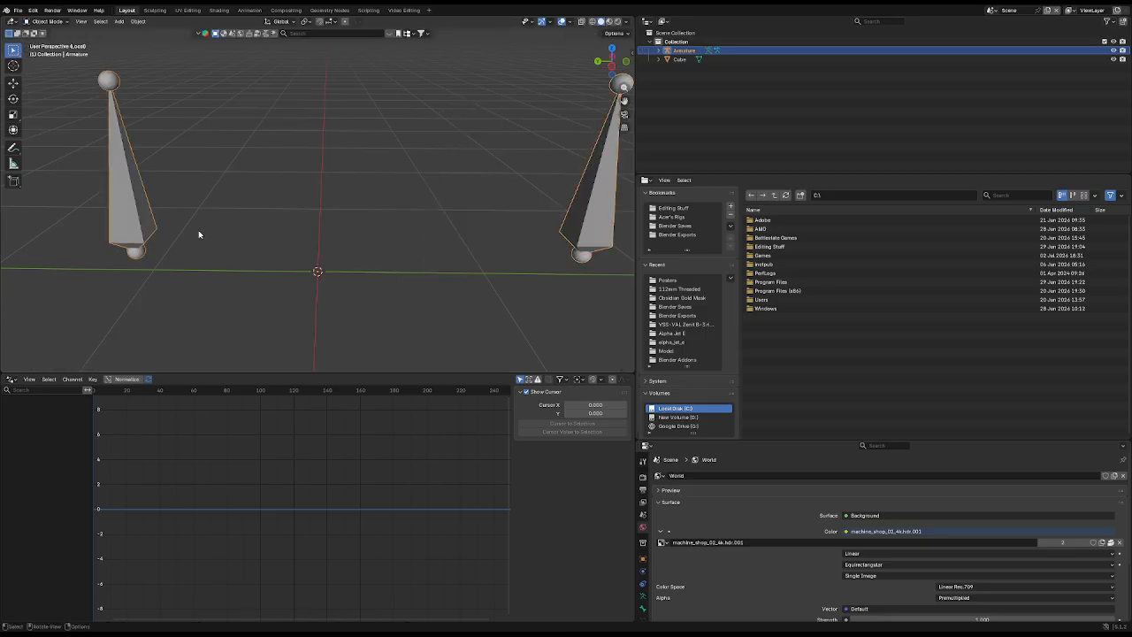
{"action": "key", "text": "g"}
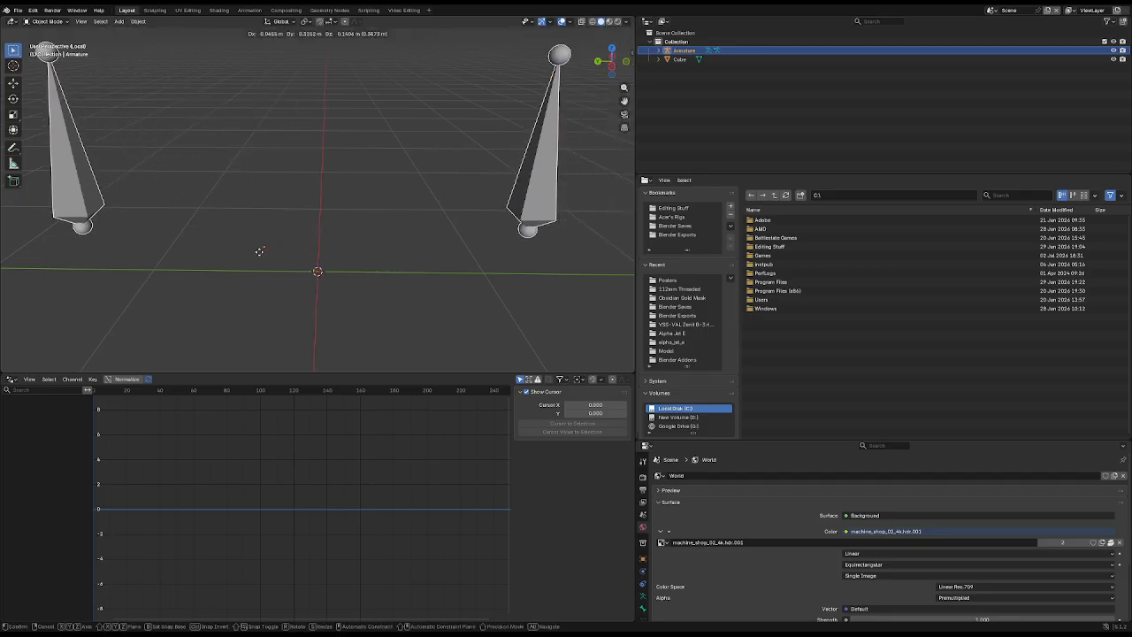
{"action": "key", "text": "Escape"}
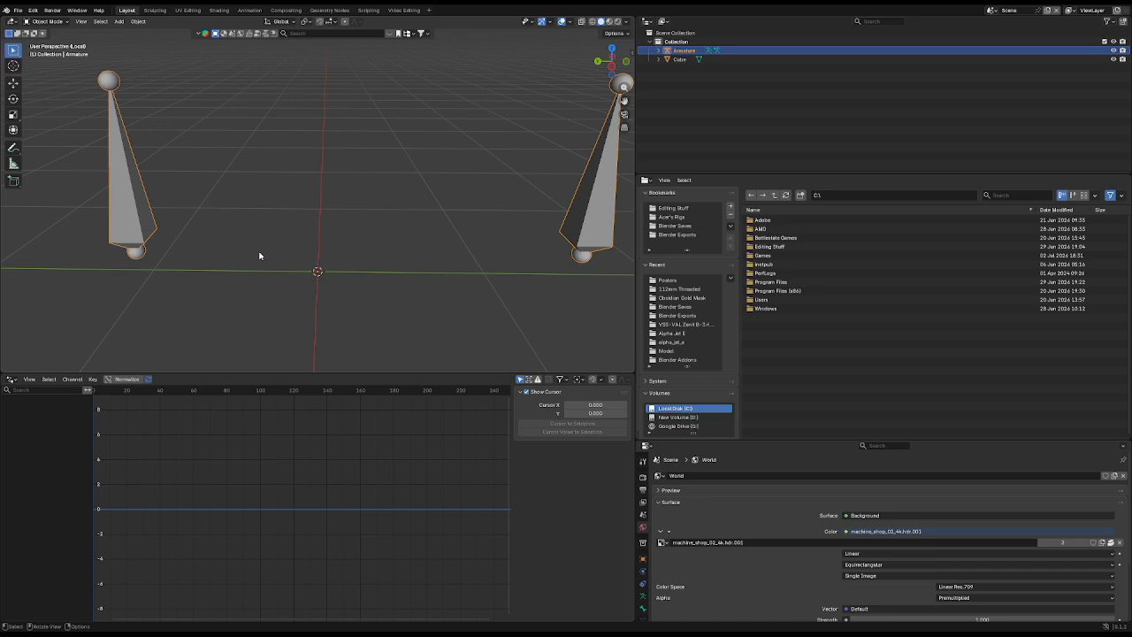
Step: Undo the pose moves and the bone duplication, and return the single-bone armature to Object Mode
{"action": "key", "text": "ctrl+z"}
{"action": "key", "text": "ctrl+z"}
{"action": "key", "text": "ctrl+z"}
{"action": "key", "text": "ctrl+z"}
{"action": "key", "text": "ctrl+z"}
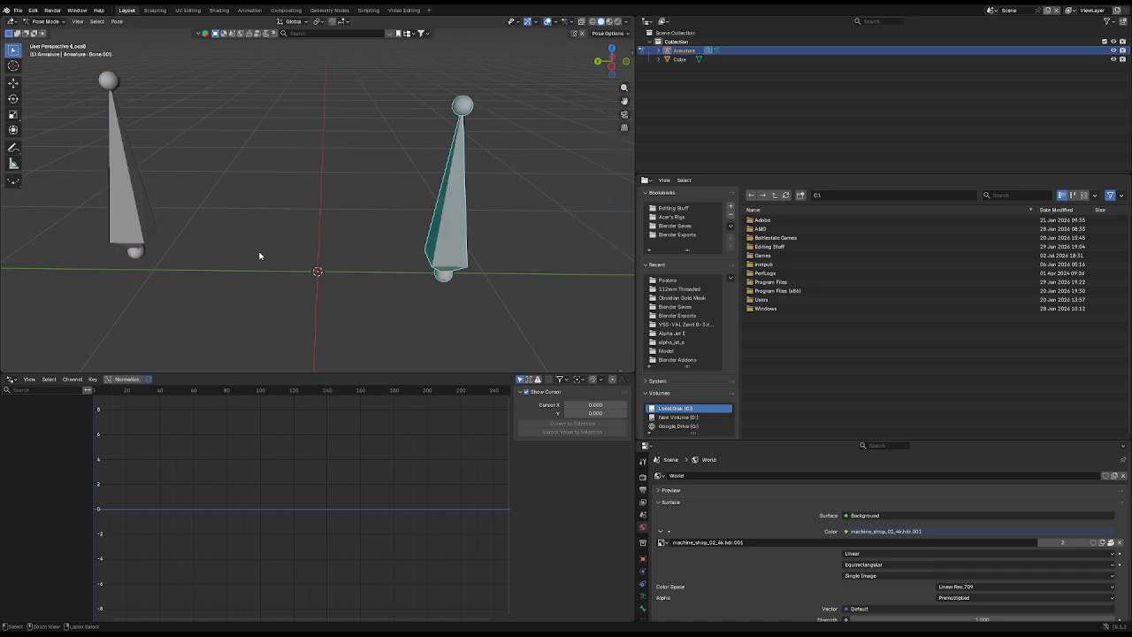
{"action": "key", "text": "ctrl+z"}
{"action": "key", "text": "ctrl+z"}
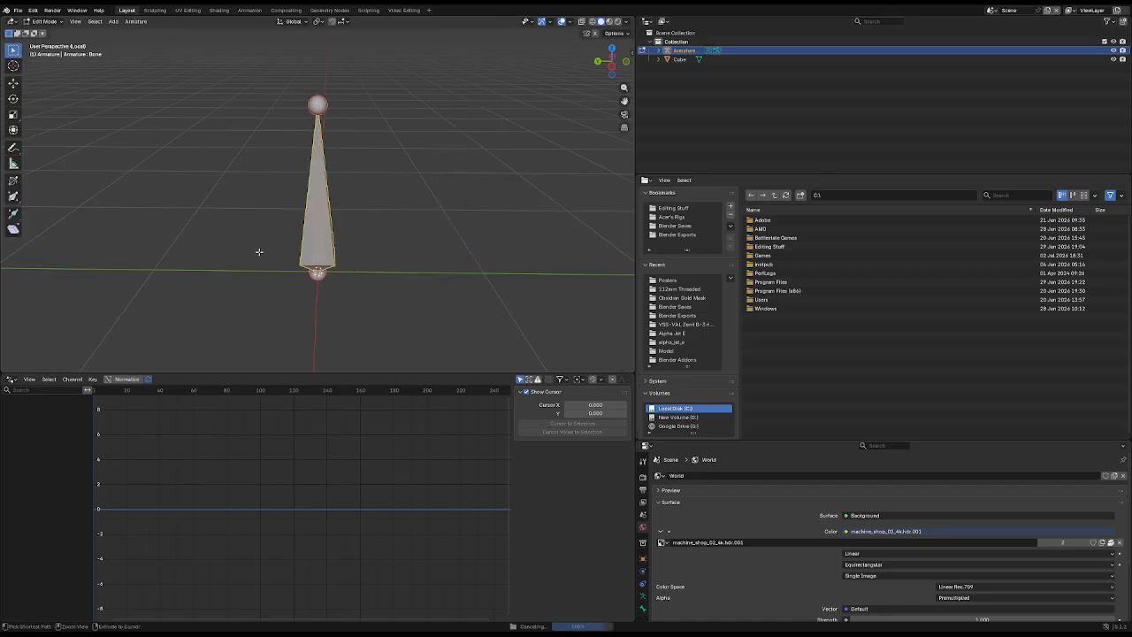
{"action": "middle_click_drag", "start_coordinate": [353, 220], "coordinate": [281, 202]}
{"action": "key", "text": "Tab"}
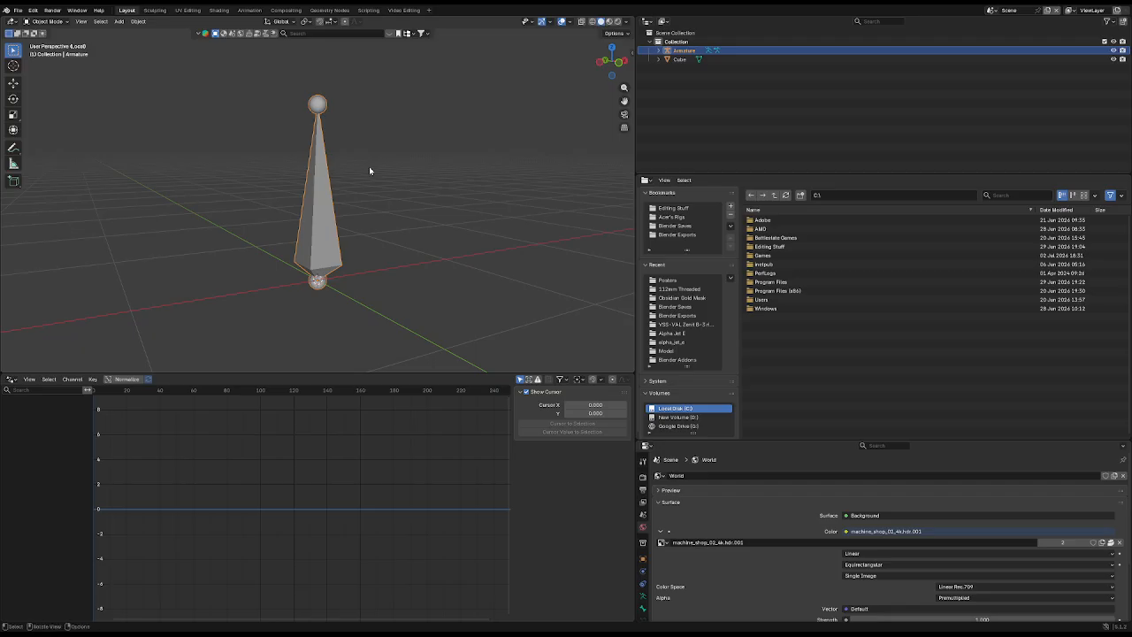
Step: Leave local view and place three duplicates of the armature around the cube
{"action": "key", "text": "KP_Divide"}
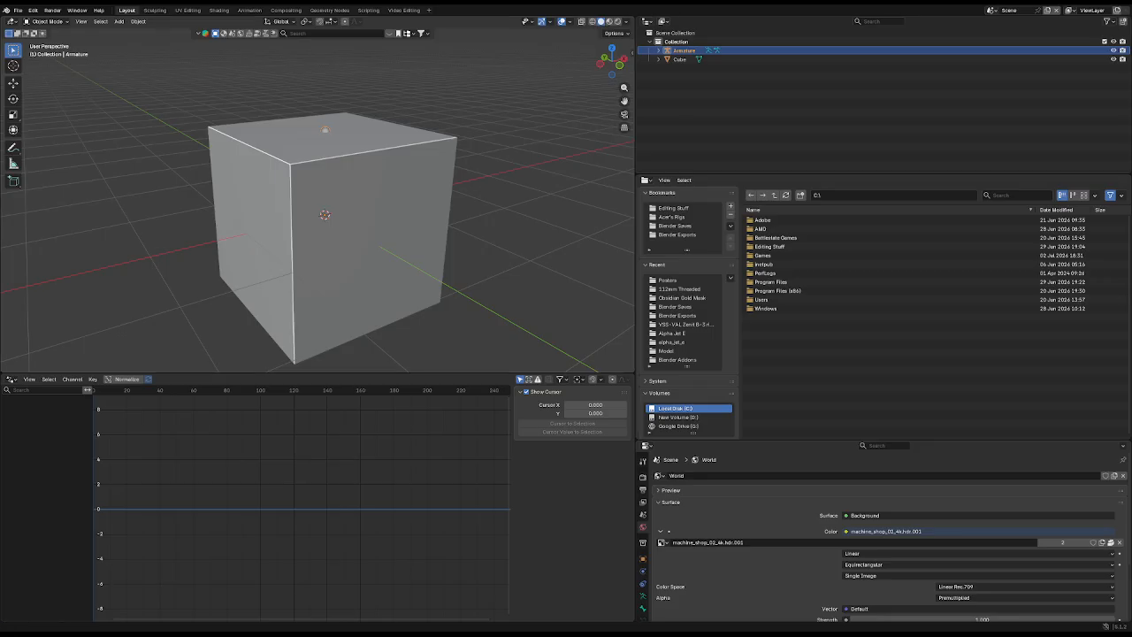
{"action": "middle_click_drag", "start_coordinate": [169, 206], "coordinate": [271, 199]}
{"action": "key", "text": "shift+d"}
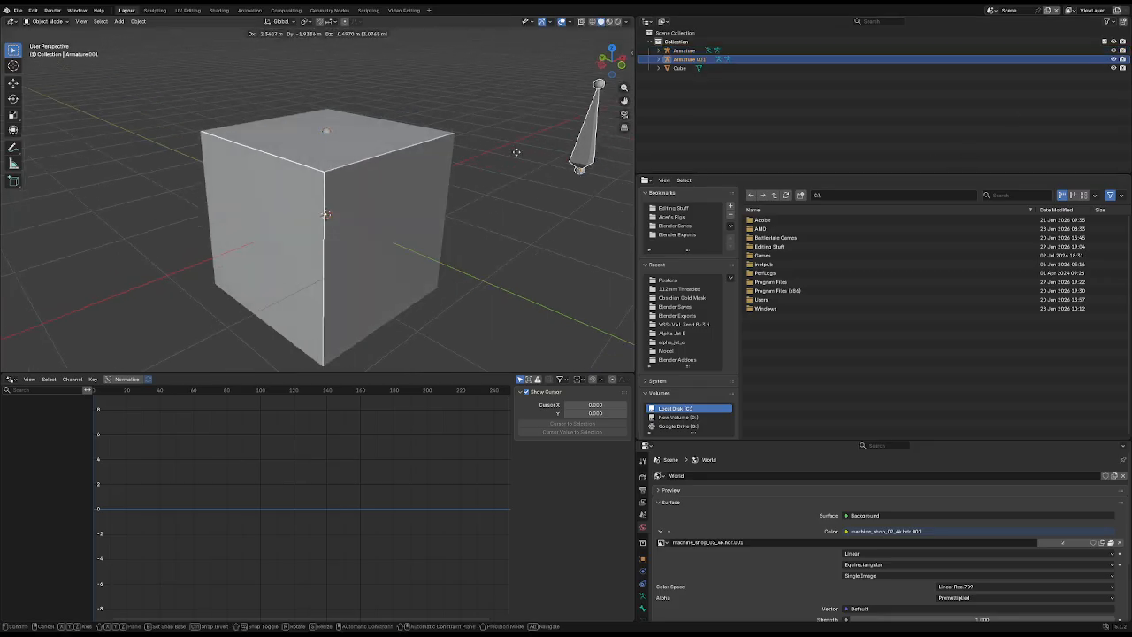
{"action": "left_click", "coordinate": [531, 164]}
{"action": "key", "text": "shift+d"}
{"action": "left_click", "coordinate": [361, 126]}
{"action": "key", "text": "shift+d"}
{"action": "left_click", "coordinate": [485, 109]}
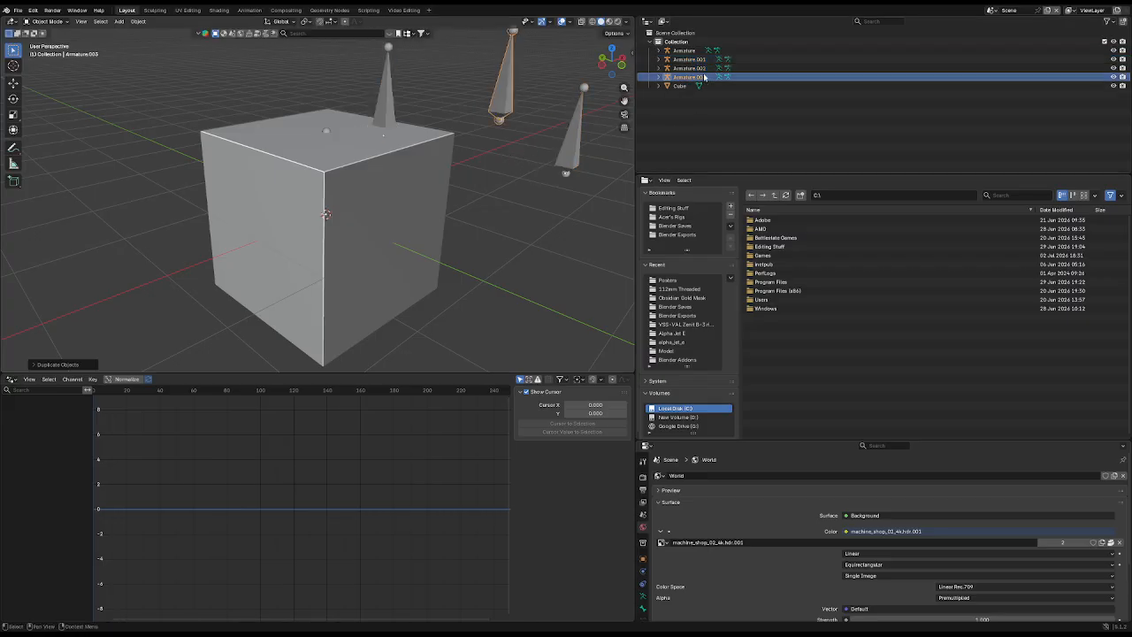
Step: Undo the three armature duplications
{"action": "middle_click_drag", "start_coordinate": [495, 199], "coordinate": [425, 206]}
{"action": "key", "text": "ctrl+z"}
{"action": "key", "text": "ctrl+z"}
{"action": "key", "text": "ctrl+z"}
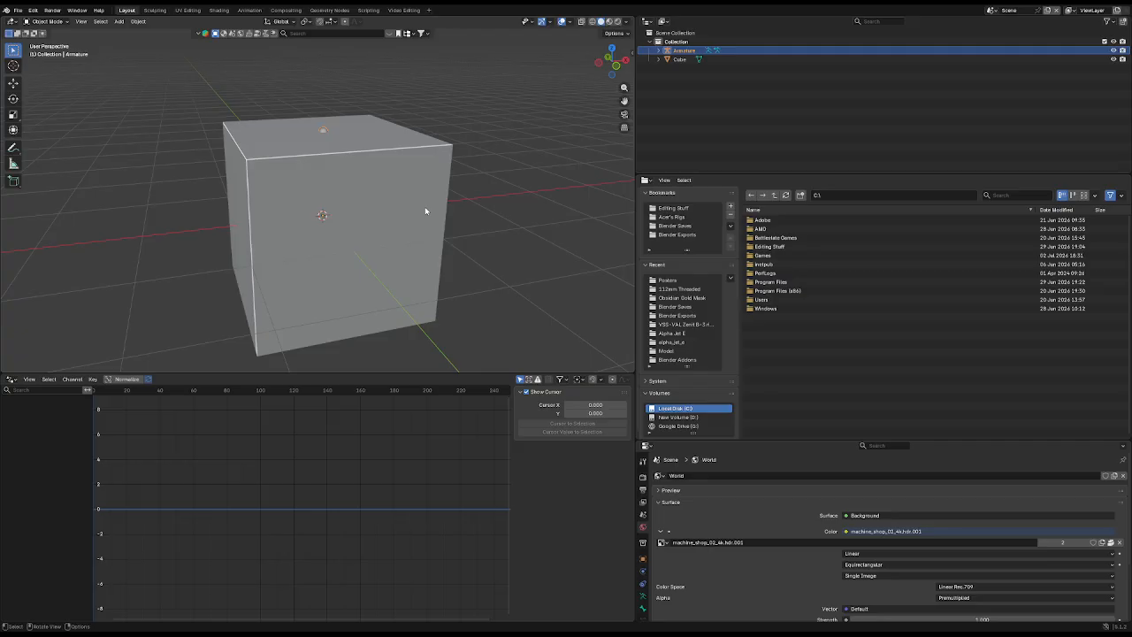
Step: Add a Plain Axes Empty, move it above and behind the cube, and enable the Extras overlay to display it
{"action": "key", "text": "shift+a"}
{"action": "type", "text": "b"}
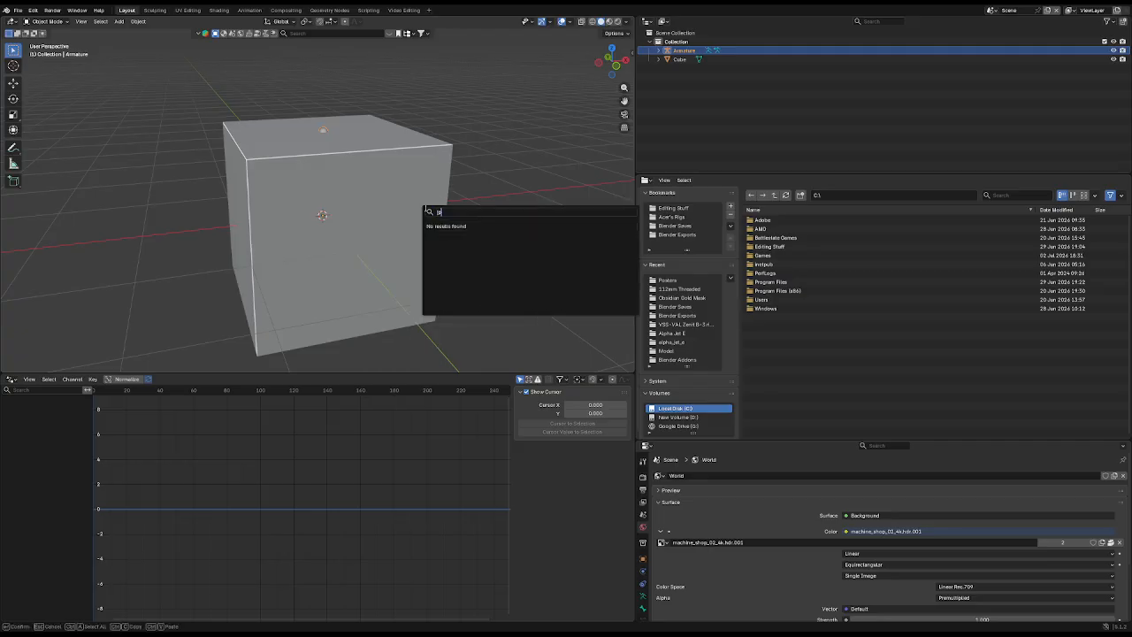
{"action": "key", "text": "BackSpace"}
{"action": "key", "text": "BackSpace"}
{"action": "type", "text": "plain"}
{"action": "key", "text": "Return"}
{"action": "key", "text": "g"}
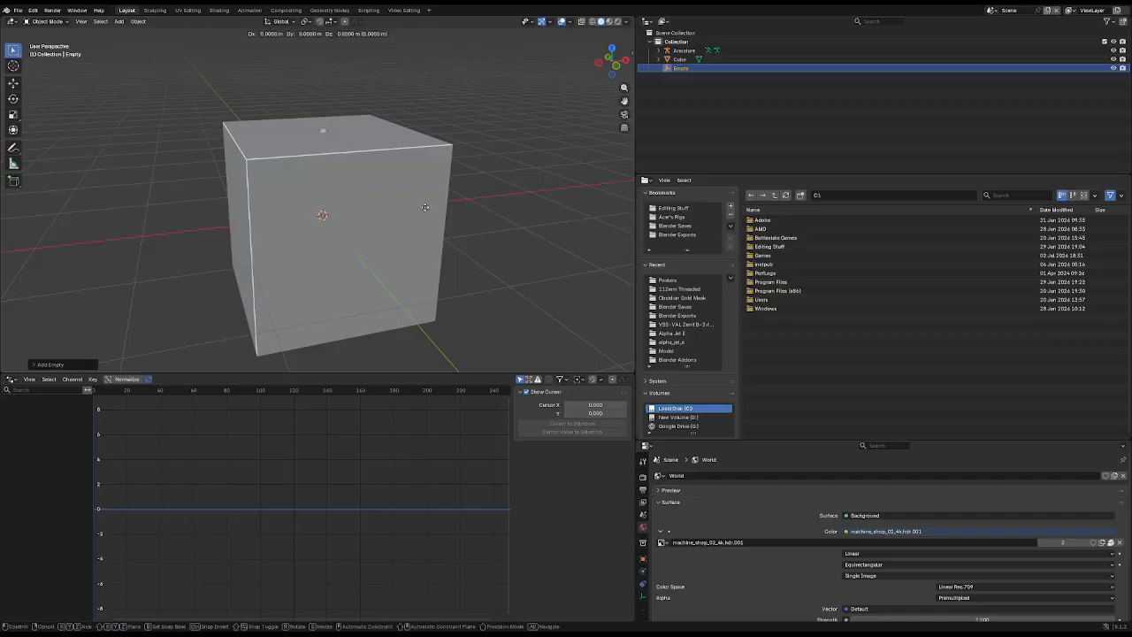
{"action": "left_click", "coordinate": [424, 206]}
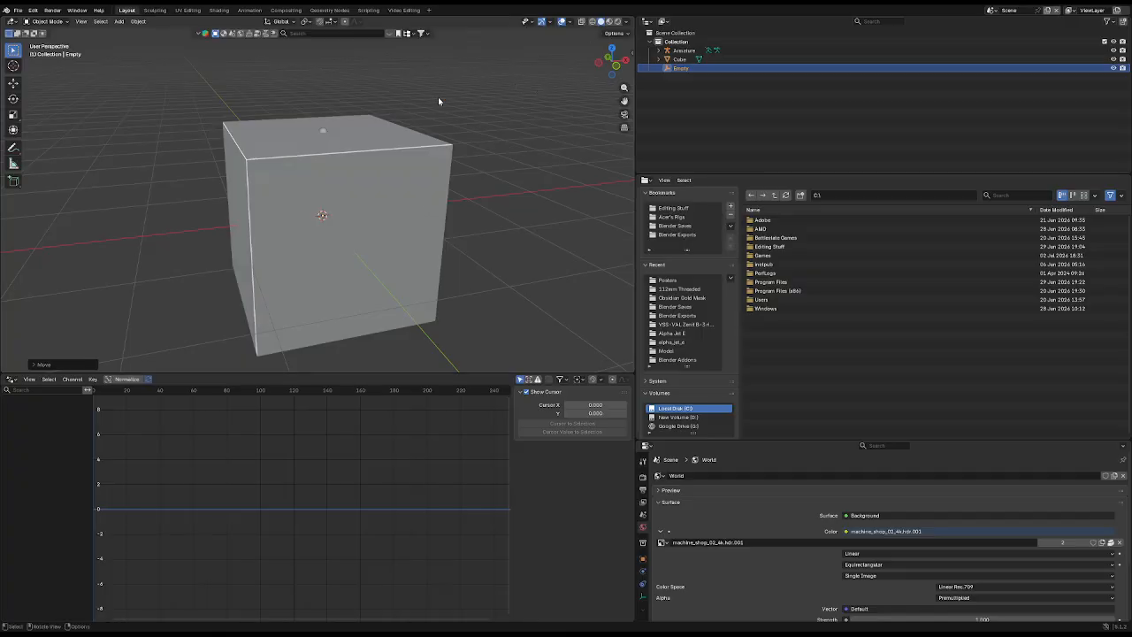
{"action": "left_click", "coordinate": [569, 21]}
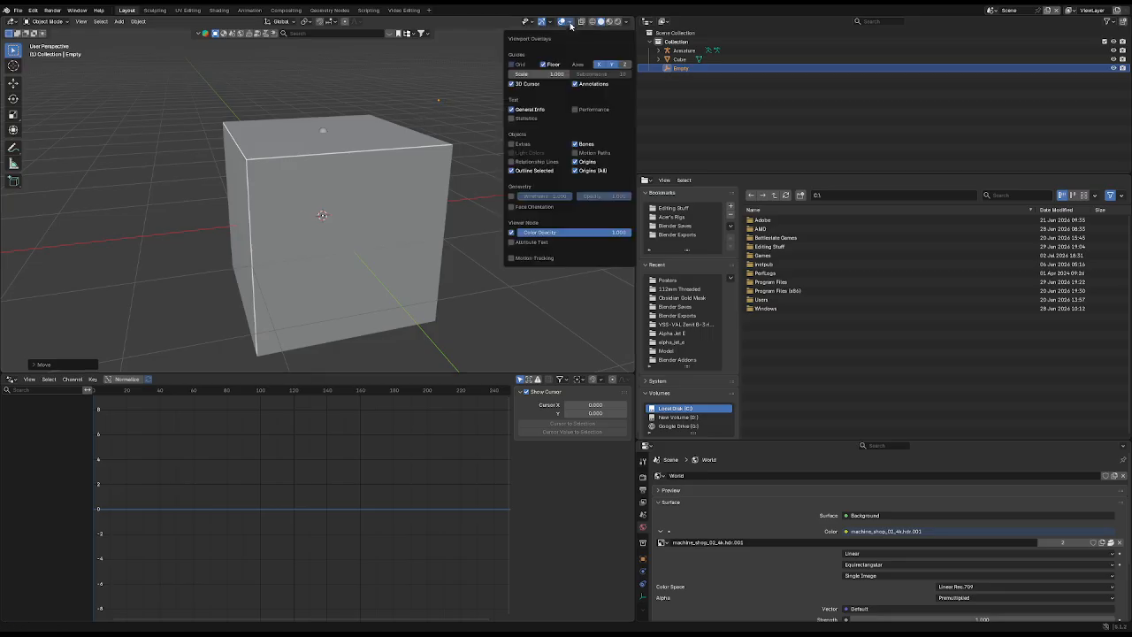
{"action": "middle_click_drag", "start_coordinate": [492, 121], "coordinate": [498, 117]}
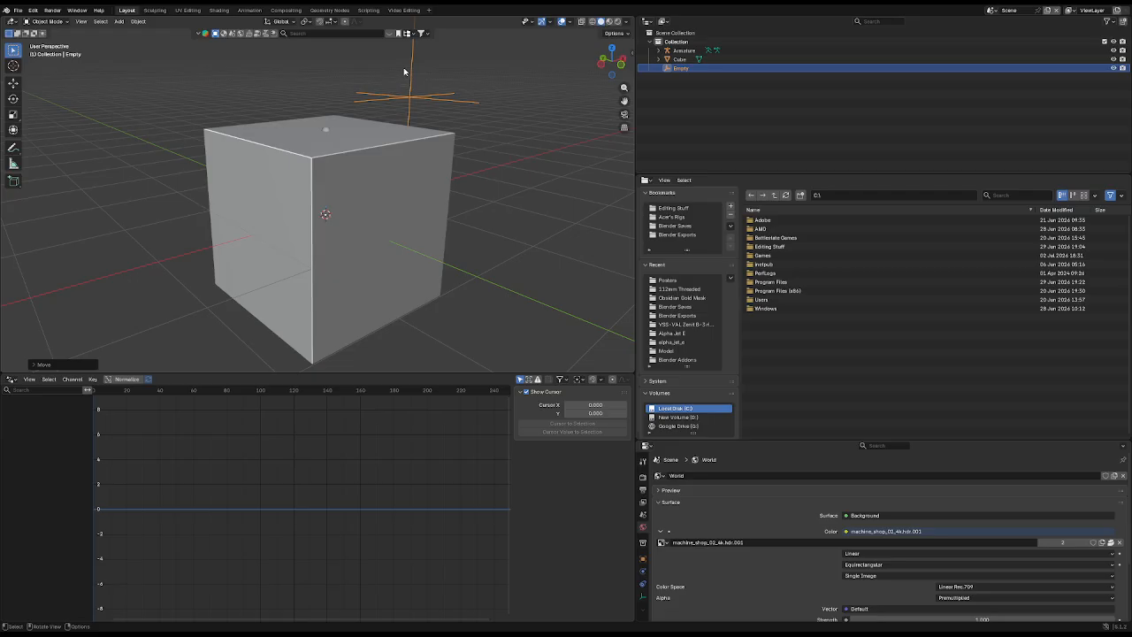
Step: Undo the Empty's move and its creation
{"action": "key", "text": "ctrl+z"}
{"action": "key", "text": "ctrl+z"}
{"action": "key", "text": "ctrl+z"}
{"action": "key", "text": "ctrl+z"}
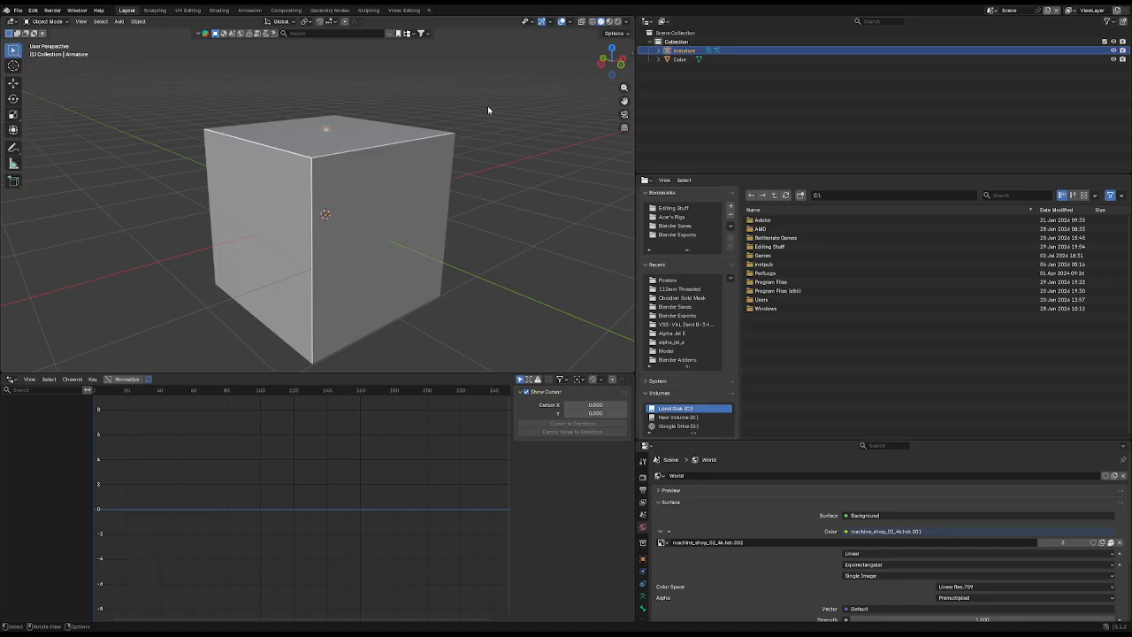
Step: Put the cube into Edit Mode and cycle through vertex, edge and face selection, ending on face
{"action": "left_click", "coordinate": [410, 170]}
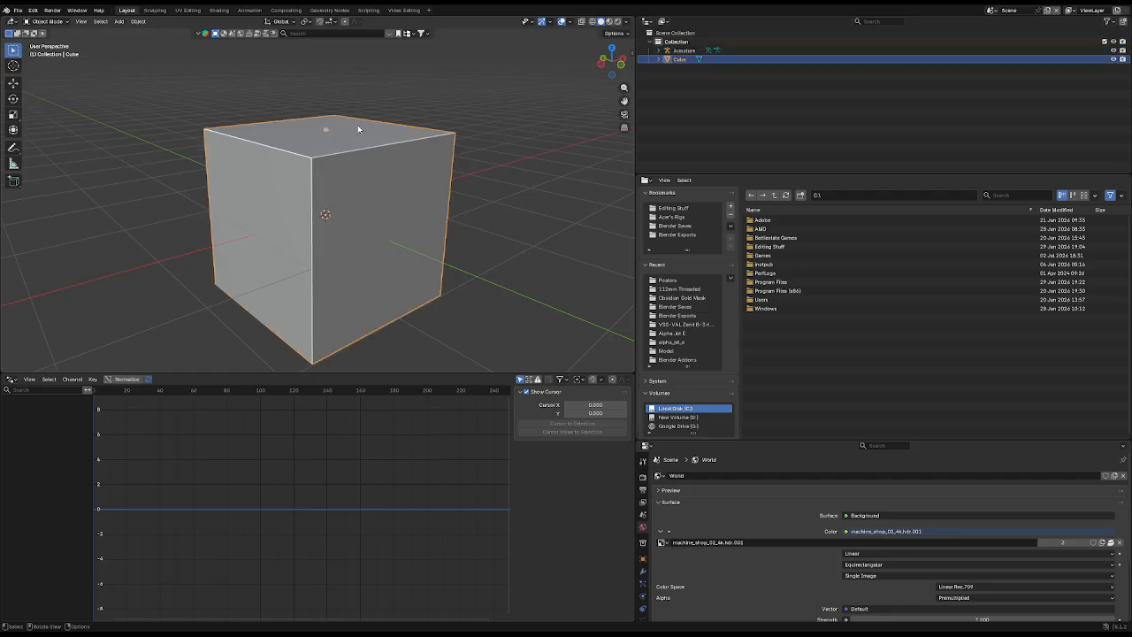
{"action": "middle_click_drag", "start_coordinate": [451, 270], "coordinate": [325, 302]}
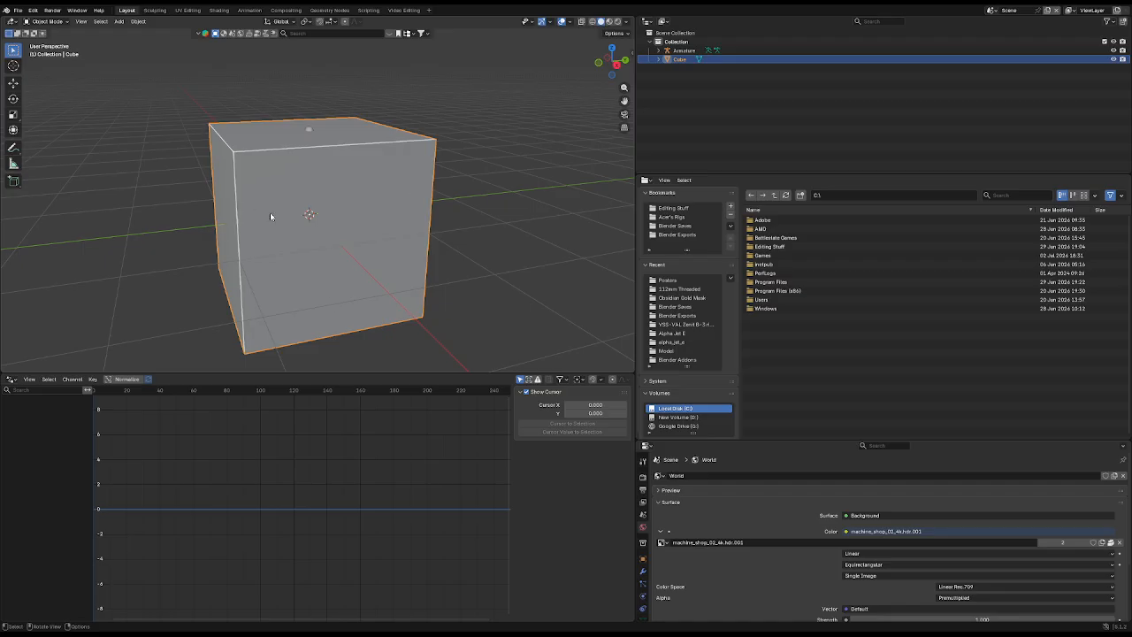
{"action": "middle_click_drag", "start_coordinate": [270, 212], "coordinate": [319, 217]}
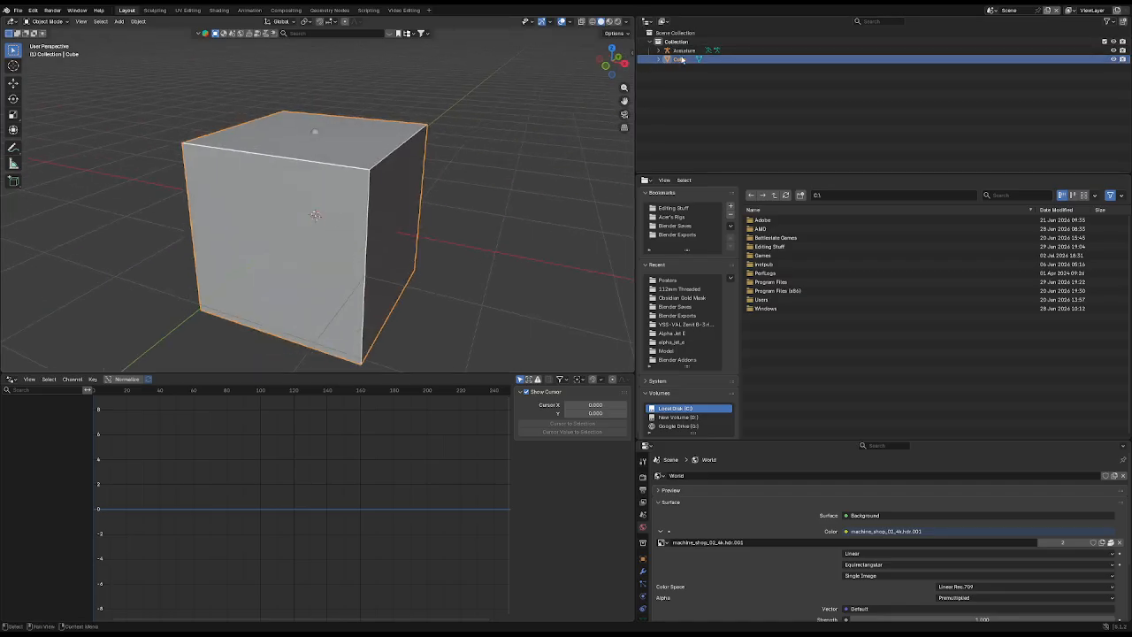
{"action": "key", "text": "Tab"}
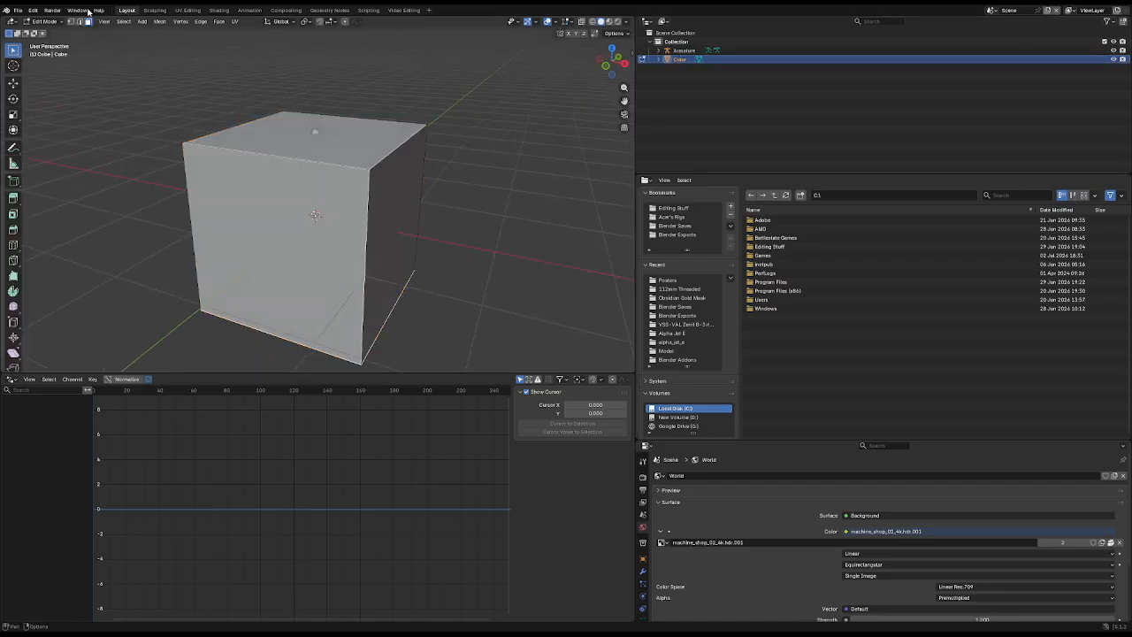
{"action": "left_click", "coordinate": [159, 100]}
{"action": "left_click", "coordinate": [71, 22]}
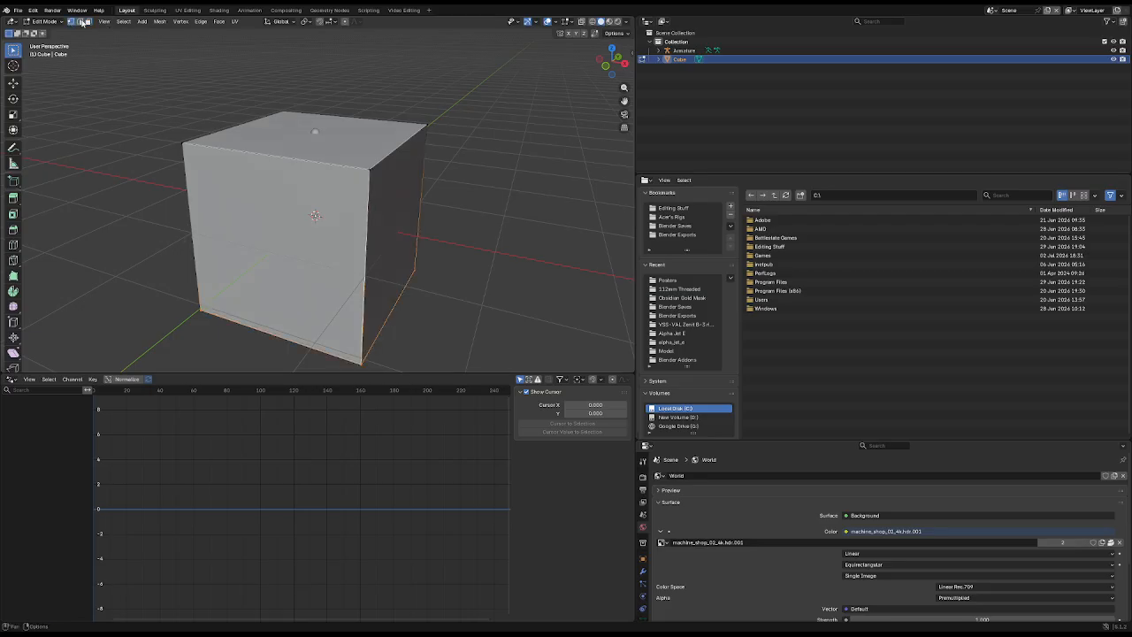
{"action": "left_click", "coordinate": [81, 22]}
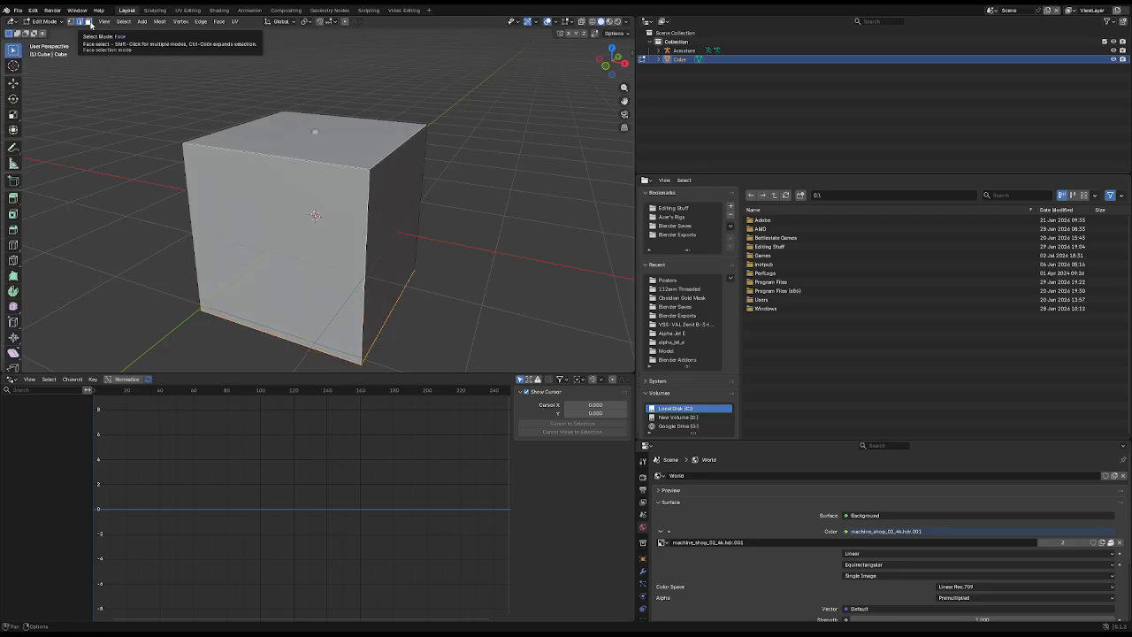
{"action": "left_click", "coordinate": [89, 22]}
Step: Select the cube's top face and snap the 3D cursor to it
{"action": "middle_click_drag", "start_coordinate": [234, 63], "coordinate": [289, 63]}
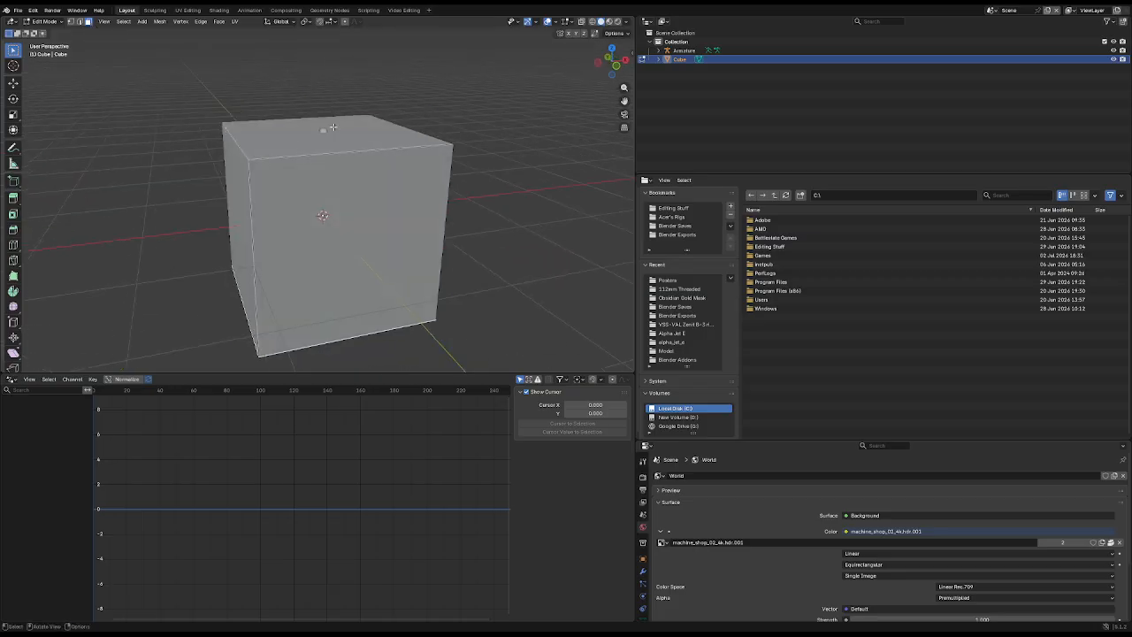
{"action": "left_click", "coordinate": [301, 146]}
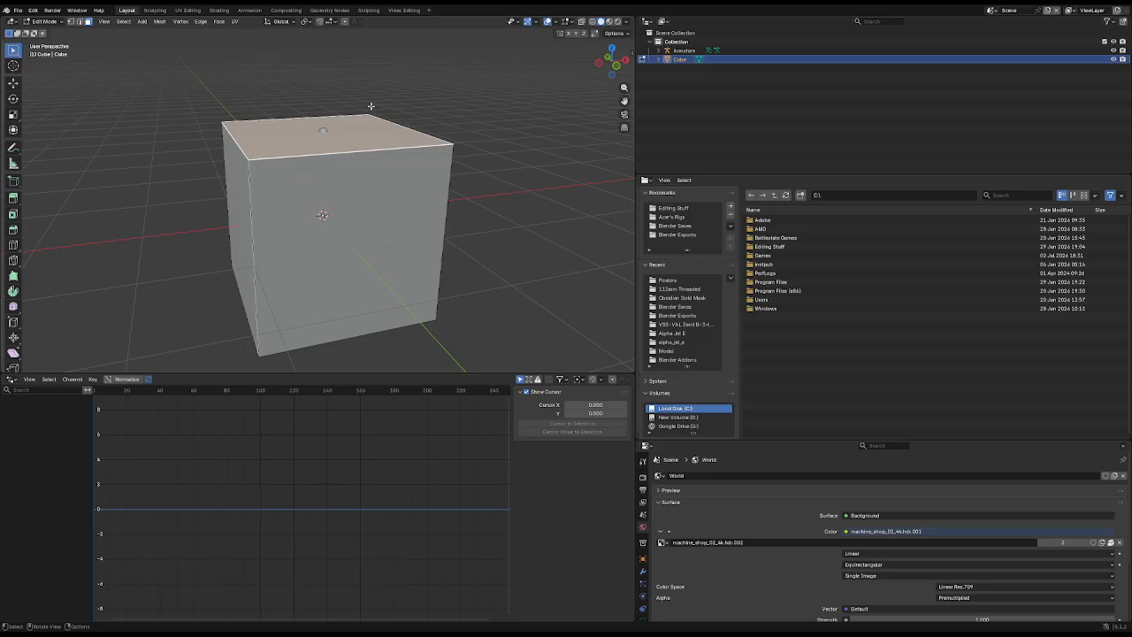
{"action": "middle_click_drag", "start_coordinate": [371, 106], "coordinate": [382, 103]}
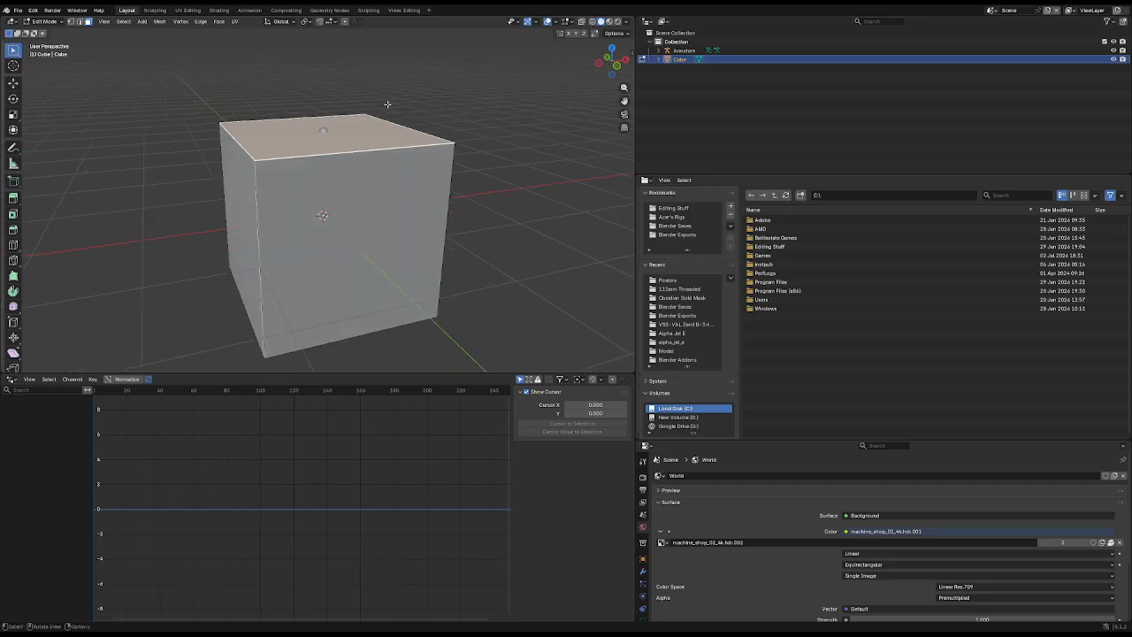
{"action": "key", "text": "shift+s"}
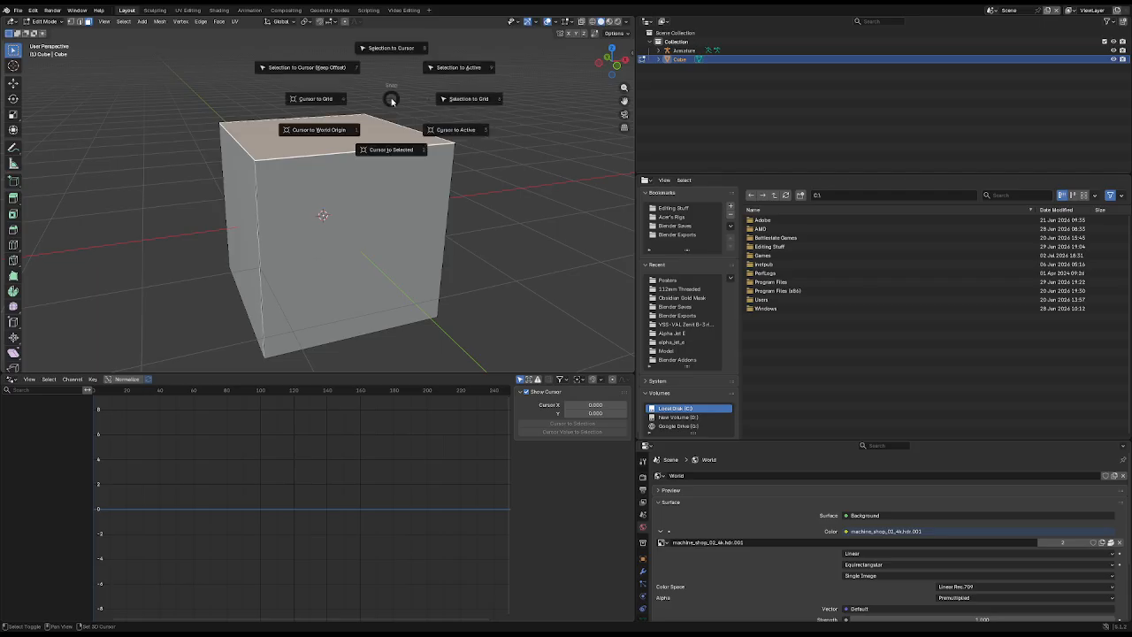
{"action": "left_click", "coordinate": [381, 160]}
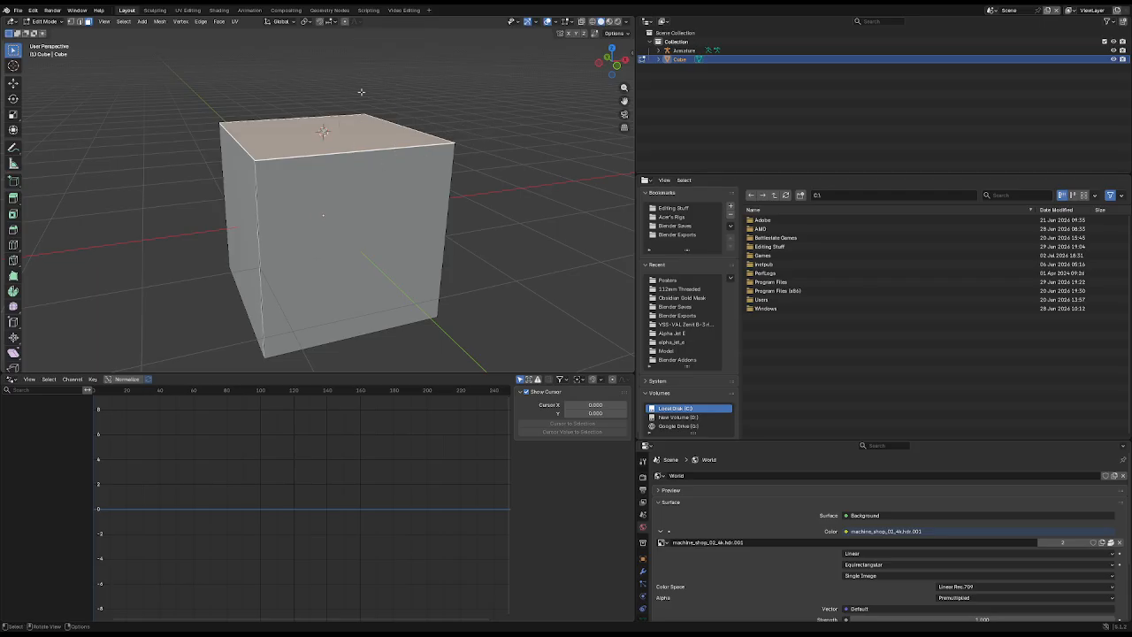
Step: Return the cube to Object Mode, then open the armature in Edit Mode with the viewport in wireframe
{"action": "key", "text": "Tab"}
{"action": "left_click", "coordinate": [681, 50]}
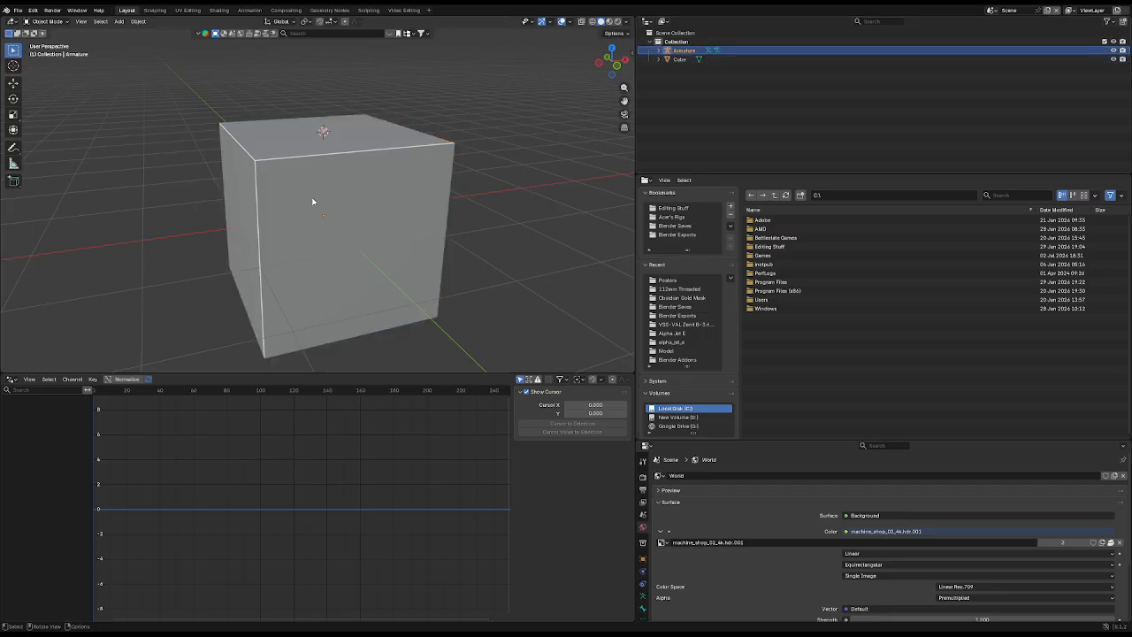
{"action": "key", "text": "alt+z"}
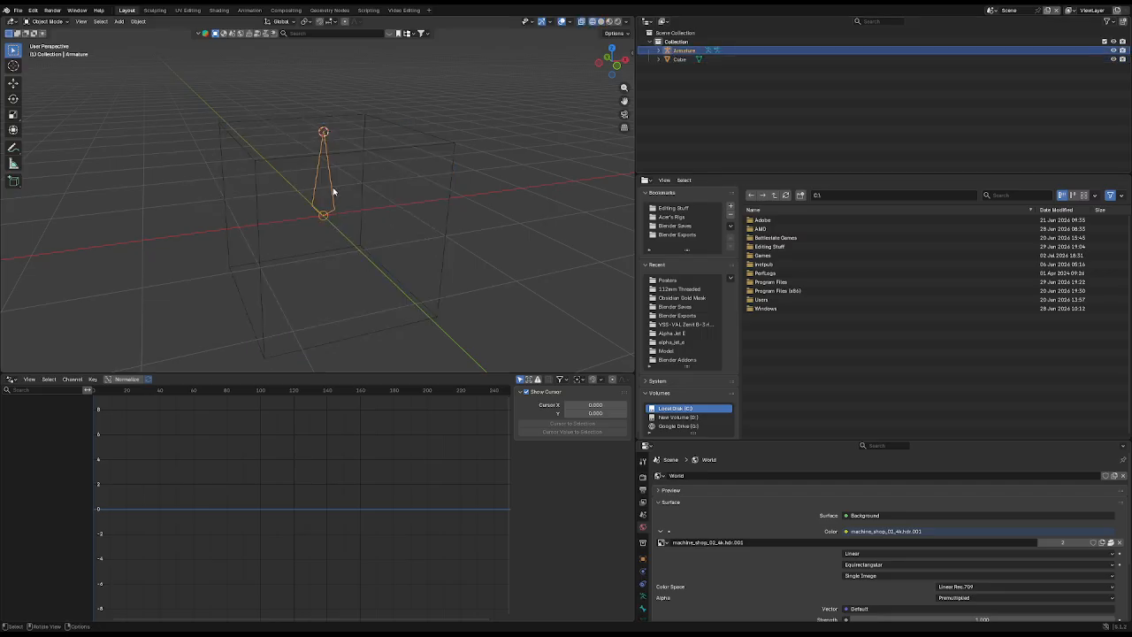
{"action": "key", "text": "Tab"}
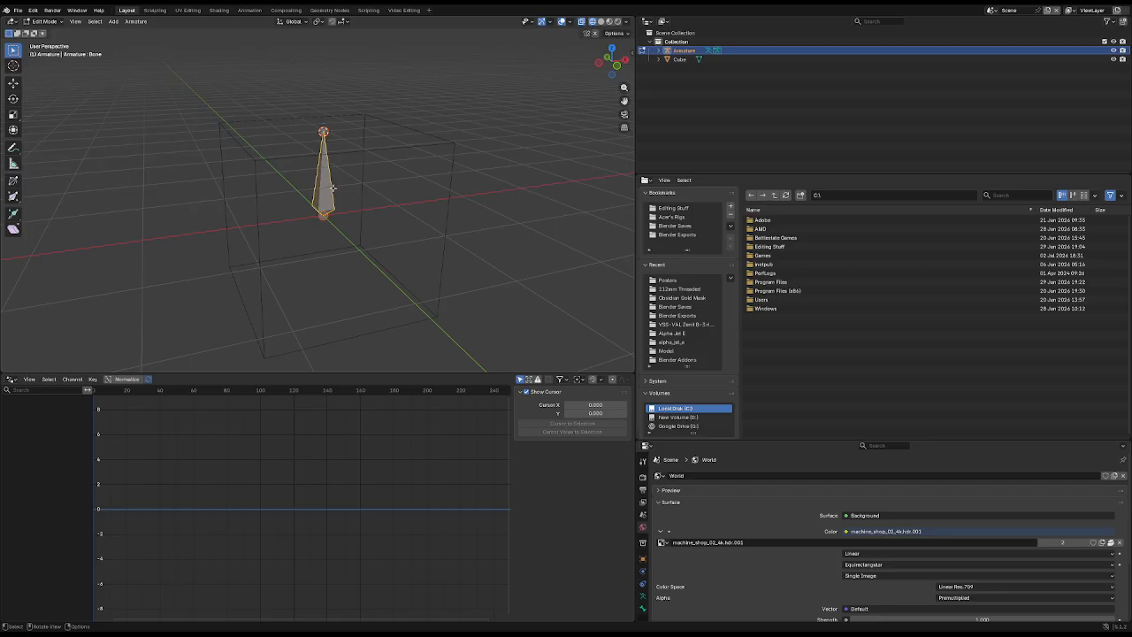
{"action": "middle_click_drag", "start_coordinate": [332, 188], "coordinate": [286, 134]}
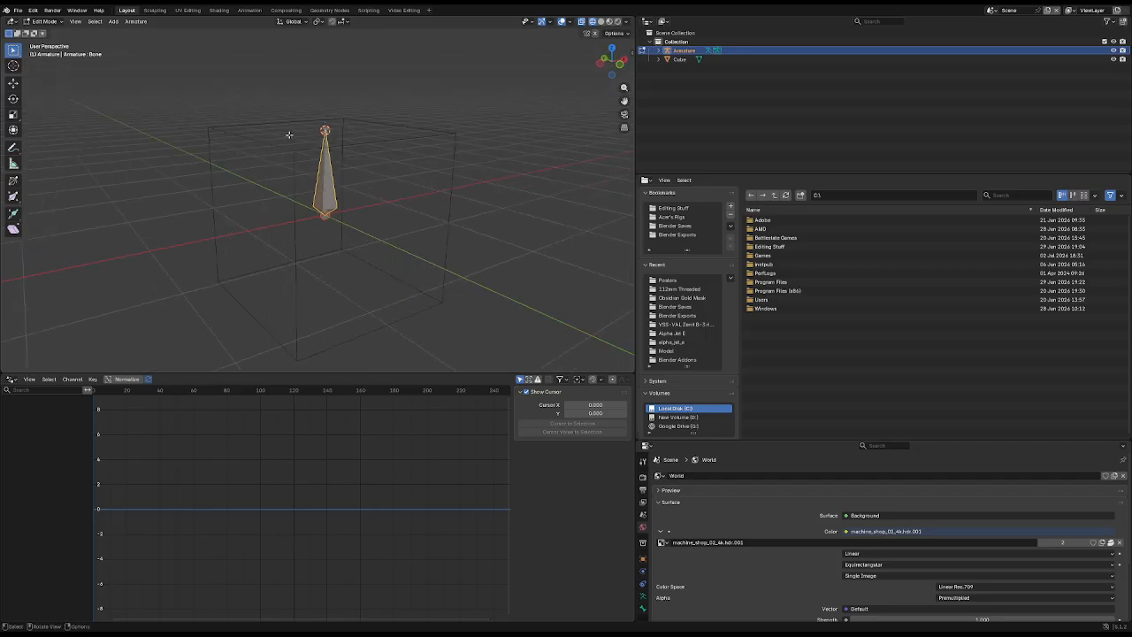
Step: Set the pivot point to Individual Origins and snap the bone to the 3D cursor on the cube's top face
{"action": "left_click", "coordinate": [321, 23]}
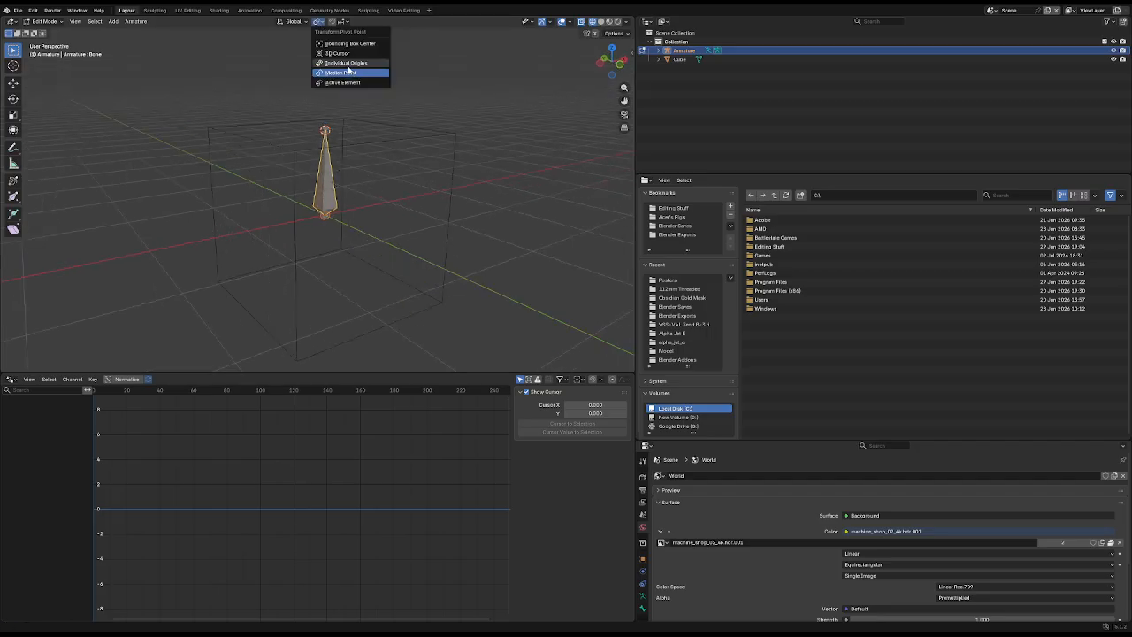
{"action": "left_click", "coordinate": [348, 66]}
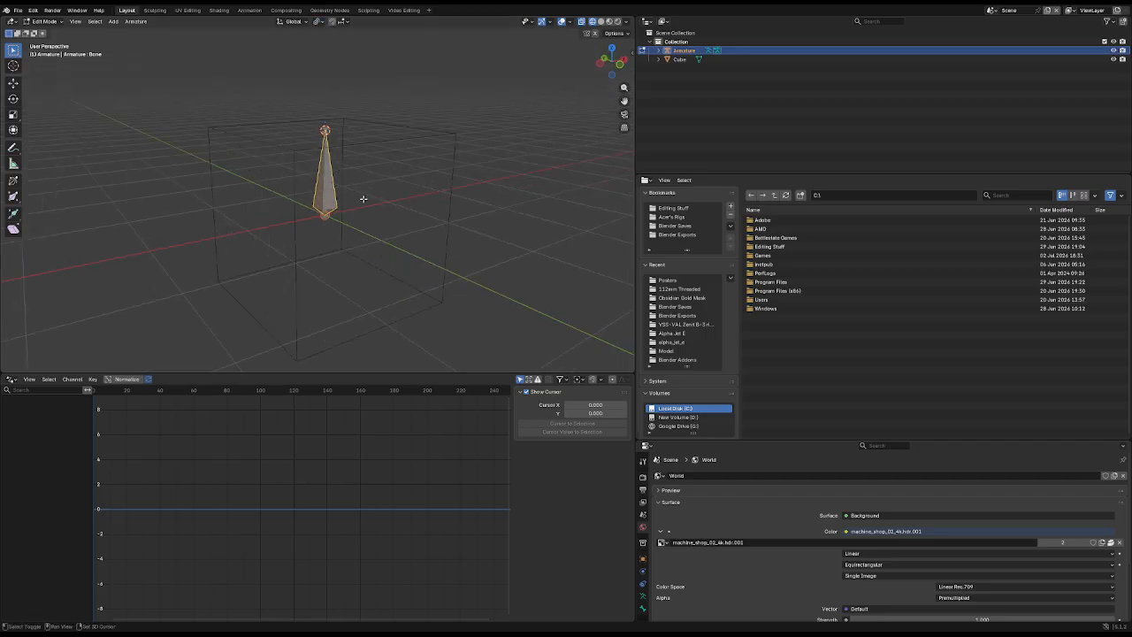
{"action": "key", "text": "shift+s"}
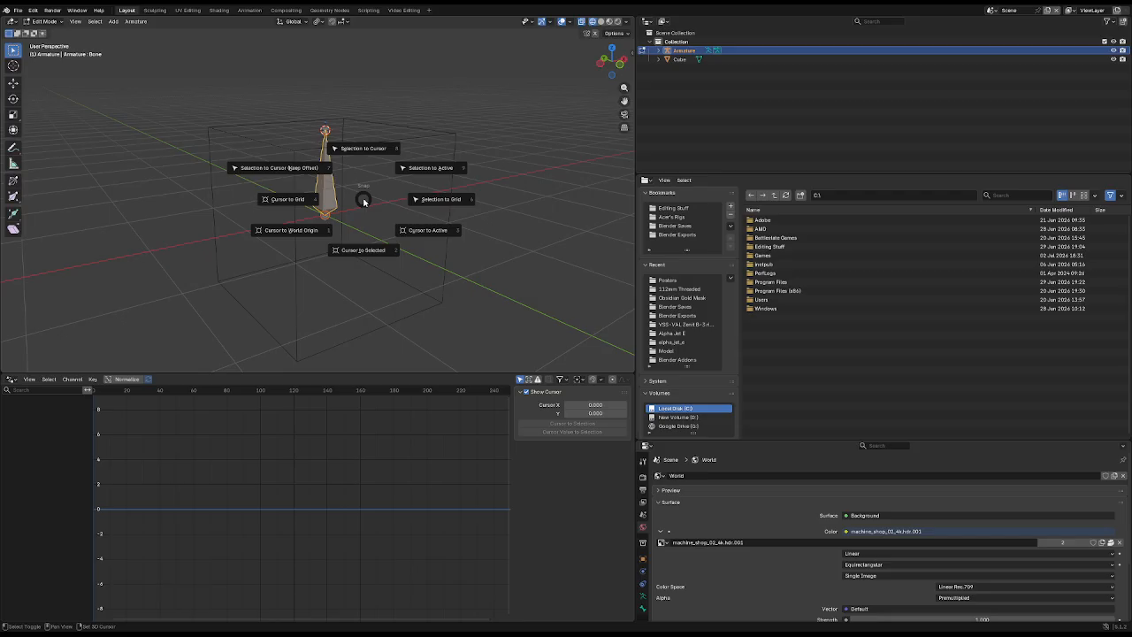
{"action": "left_click", "coordinate": [364, 148]}
Step: Switch the armature to Pose Mode and turn off wireframe shading to view the bone on the cube
{"action": "key", "text": "ctrl+Tab"}
{"action": "key", "text": "shift+z"}
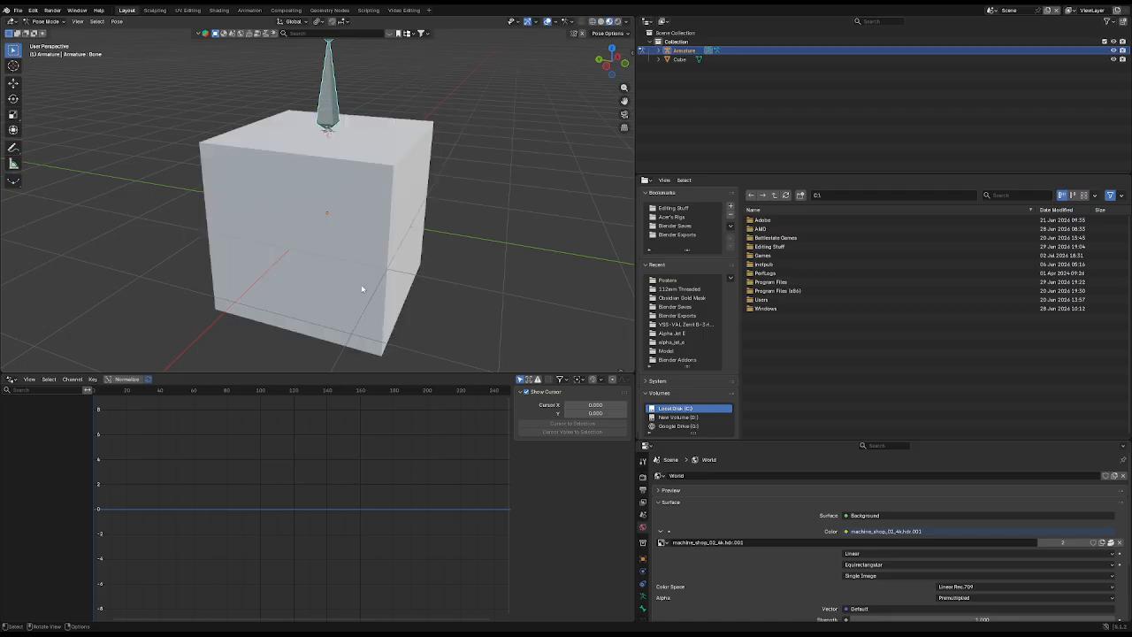
{"action": "middle_click_drag", "start_coordinate": [371, 134], "coordinate": [321, 135]}
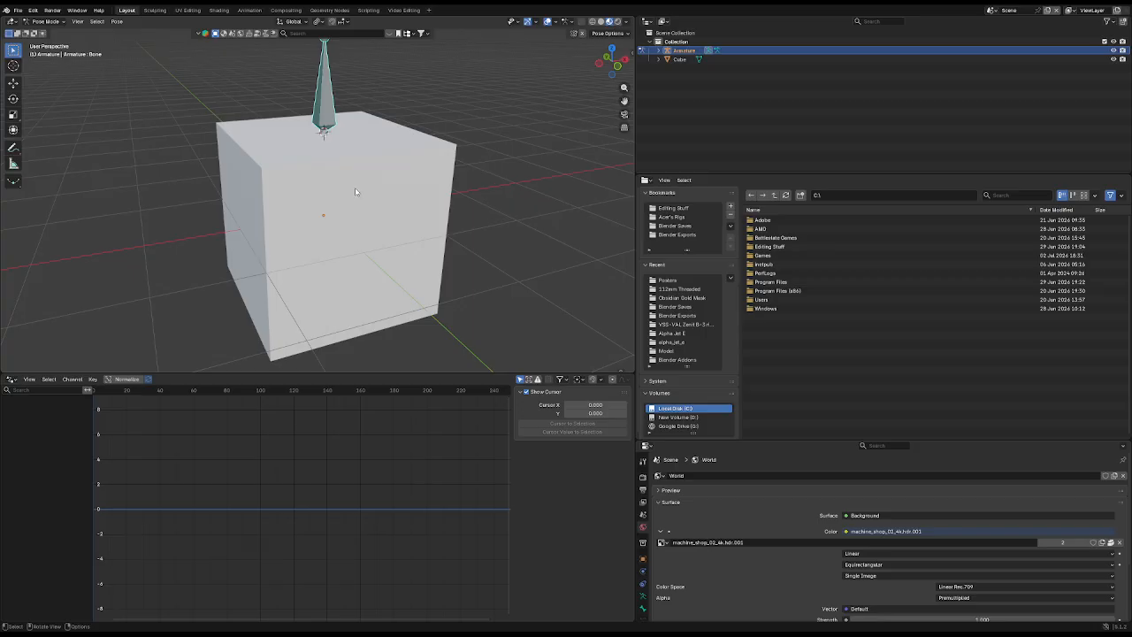
Step: Switch to Object Mode, snap the 3D cursor to the cube's side face, and reopen the armature in Edit Mode
{"action": "left_click", "coordinate": [40, 22]}
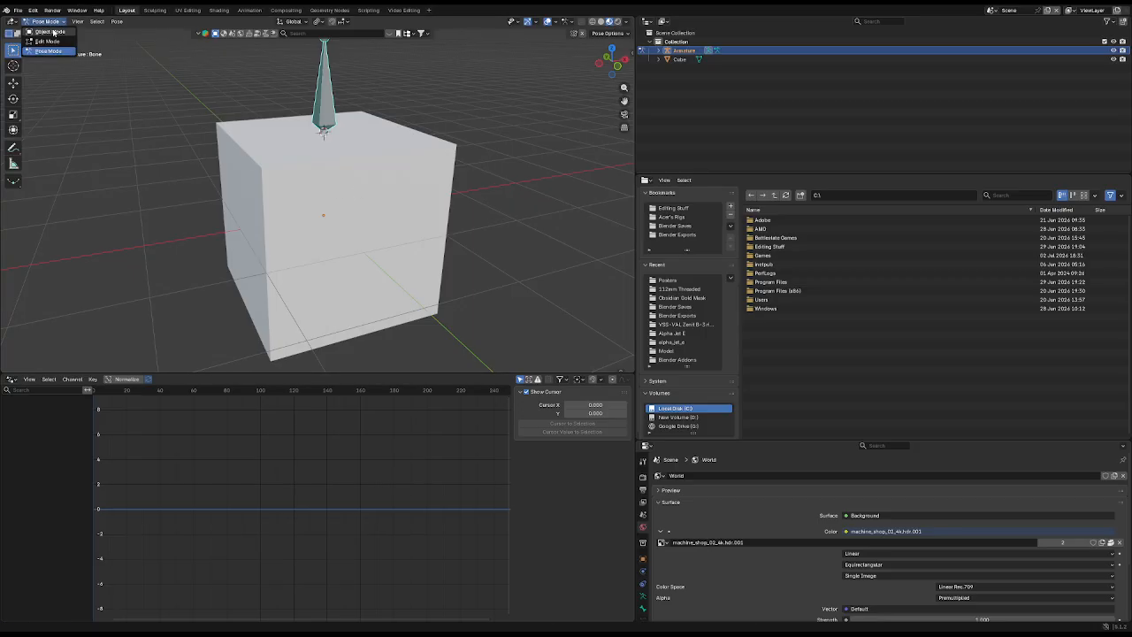
{"action": "left_click", "coordinate": [55, 33]}
{"action": "left_click", "coordinate": [285, 262]}
{"action": "key", "text": "Tab"}
{"action": "key", "text": "Tab"}
{"action": "left_click", "coordinate": [330, 93]}
{"action": "key", "text": "Tab"}
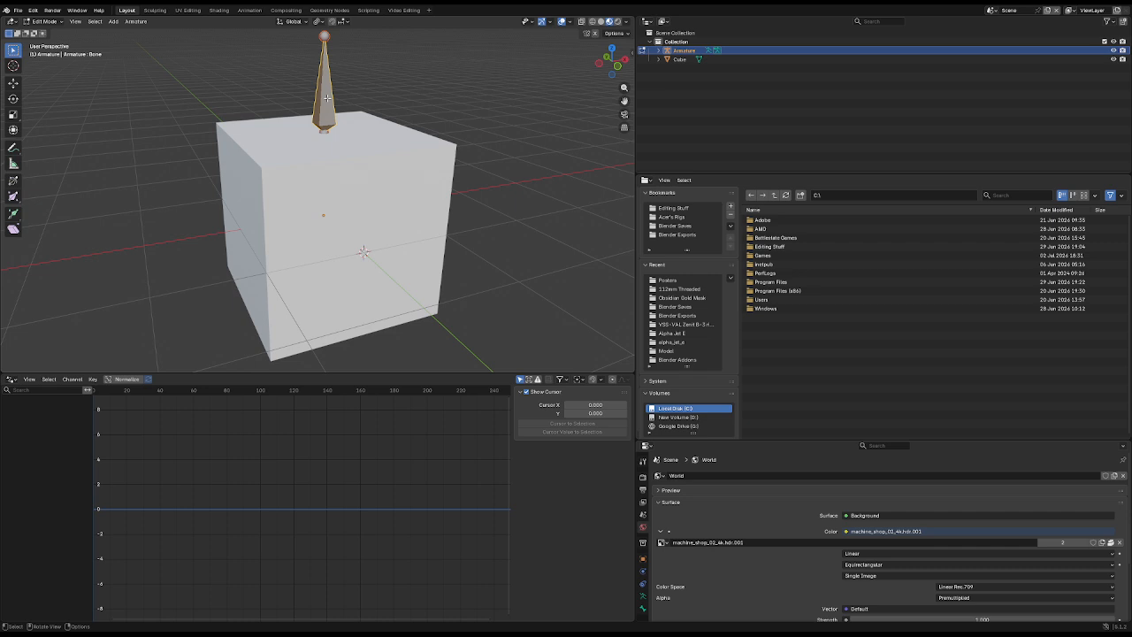
Step: Switch the viewport to wireframe shading for editing the bone above the cube
{"action": "middle_click_drag", "start_coordinate": [327, 98], "coordinate": [350, 87]}
{"action": "key", "text": "z"}
{"action": "left_click", "coordinate": [211, 116]}
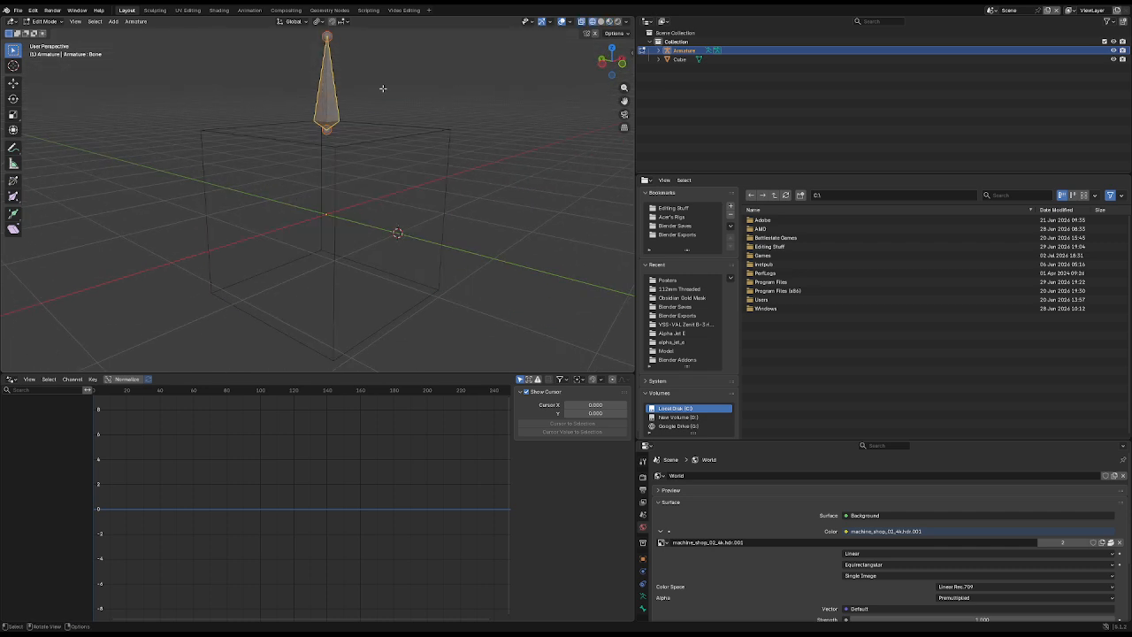
Step: Try duplicating the bone beside the original, and undo the duplication
{"action": "key", "text": "shift+d"}
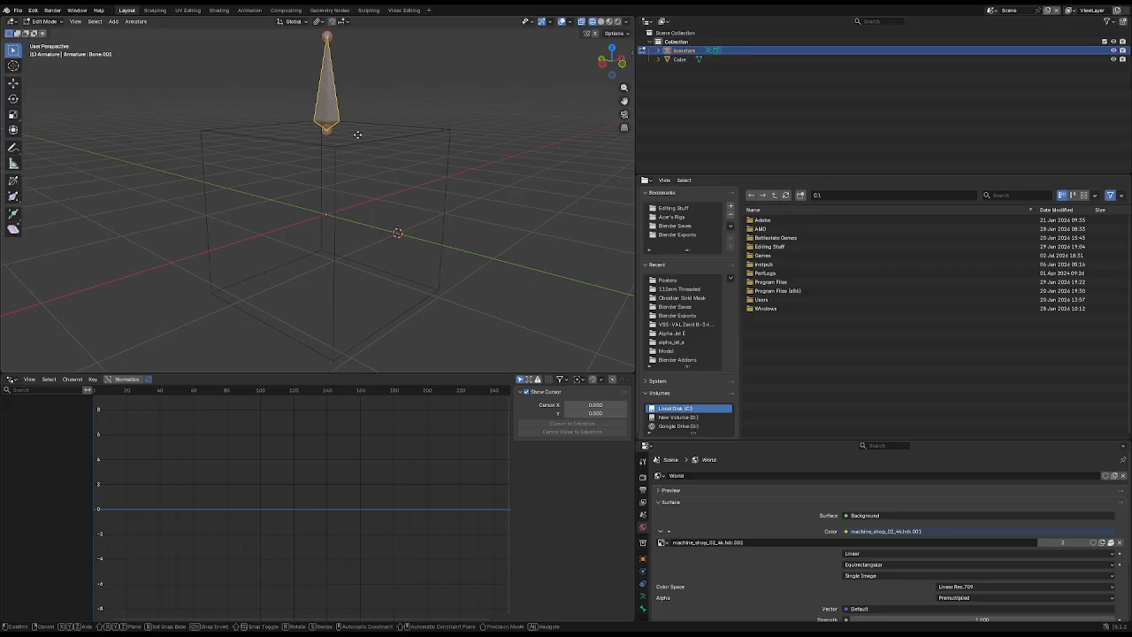
{"action": "left_click", "coordinate": [412, 131]}
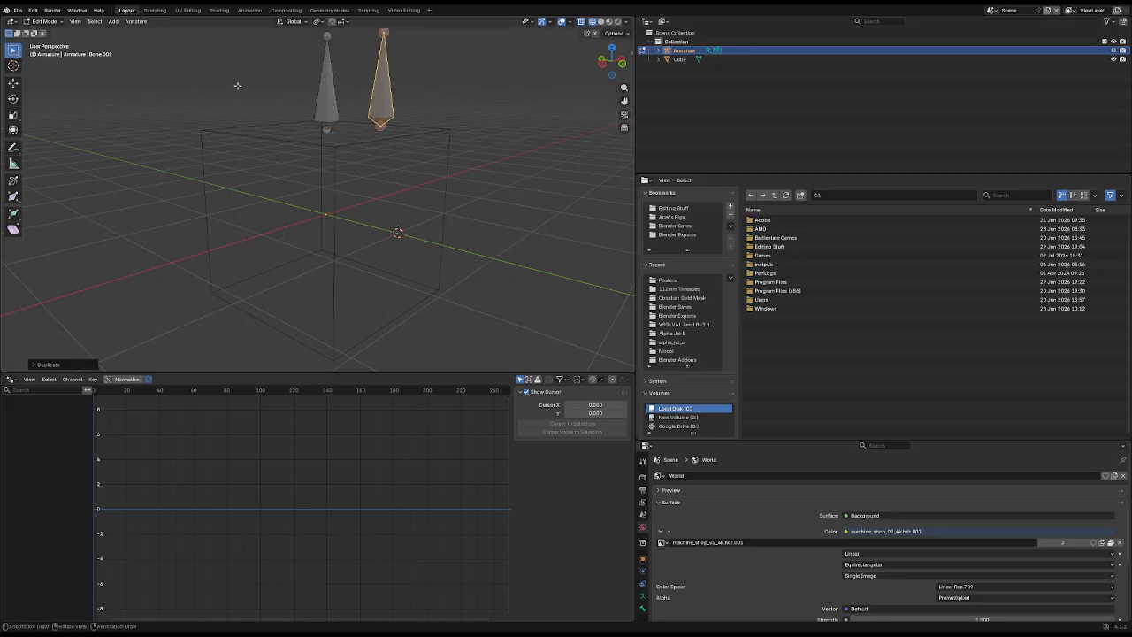
{"action": "key", "text": "ctrl+z"}
{"action": "right_click", "coordinate": [411, 214], "text": "shift"}
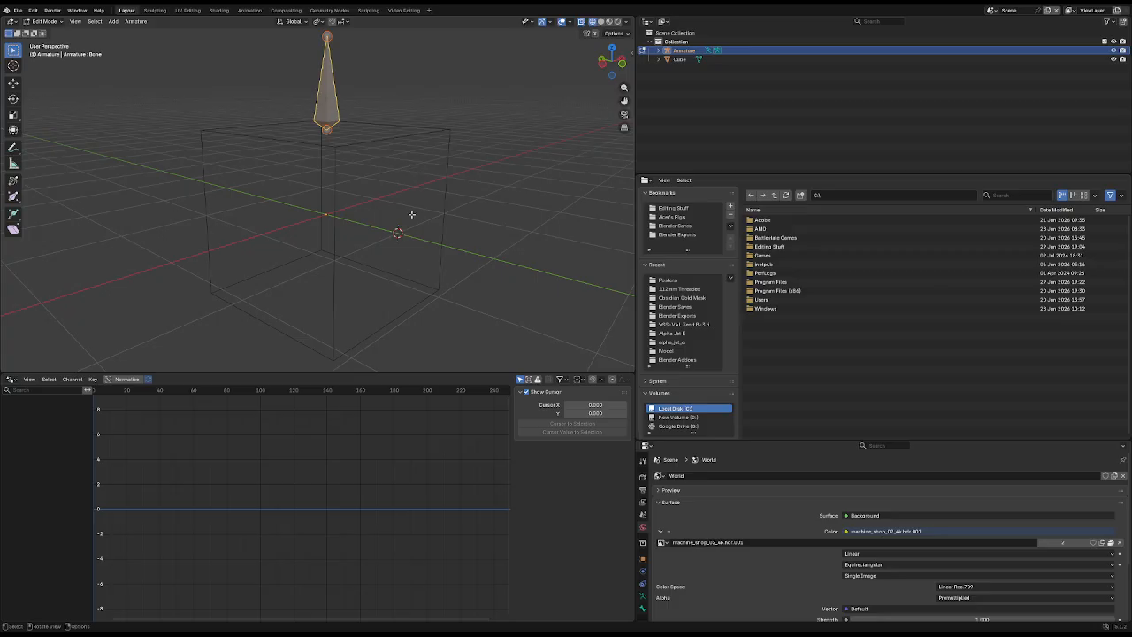
{"action": "key", "text": "ctrl+shift+z"}
{"action": "key", "text": "ctrl+z"}
Step: Reopen the cube in Edit Mode and snap the 3D cursor to its selected side face
{"action": "key", "text": "Tab"}
{"action": "left_click", "coordinate": [439, 126]}
{"action": "key", "text": "Tab"}
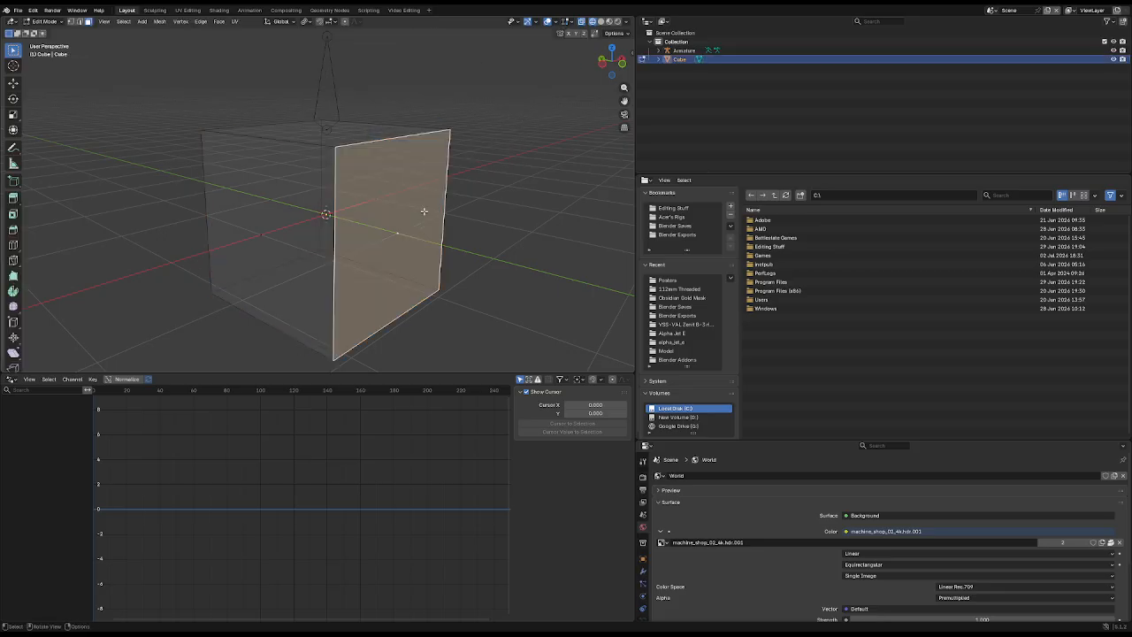
{"action": "key", "text": "shift+s"}
Step: Return to the armature's Edit Mode and add a second bone at the 3D cursor on the cube's side face
{"action": "key", "text": "Tab"}
{"action": "left_click", "coordinate": [338, 102]}
{"action": "key", "text": "ctrl+Tab"}
{"action": "key", "text": "Tab"}
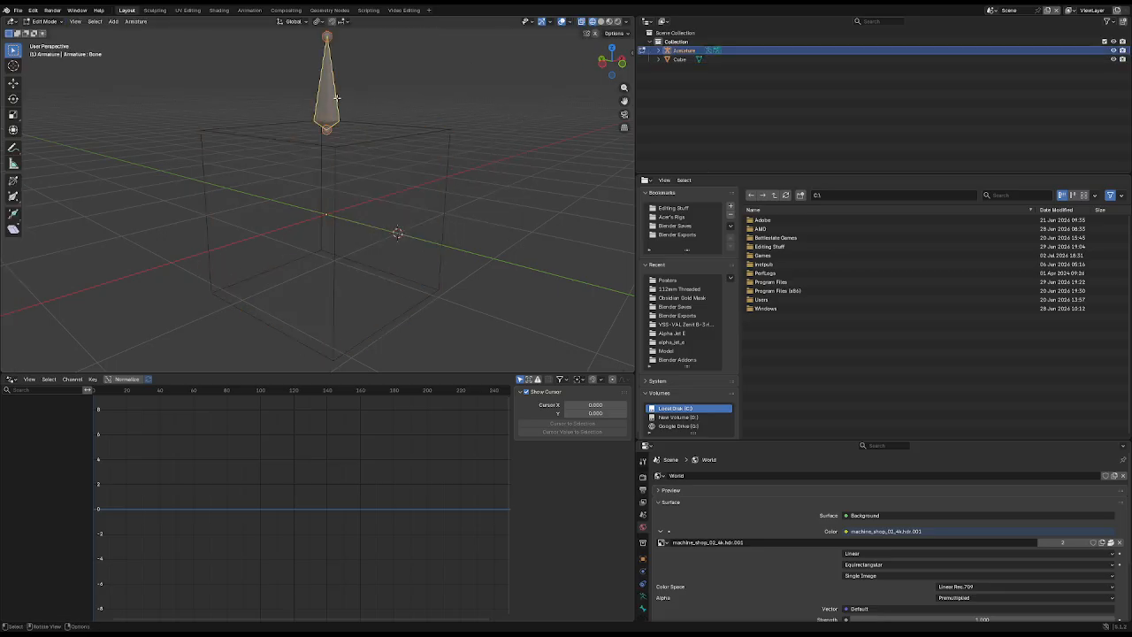
{"action": "key", "text": "shift+a"}
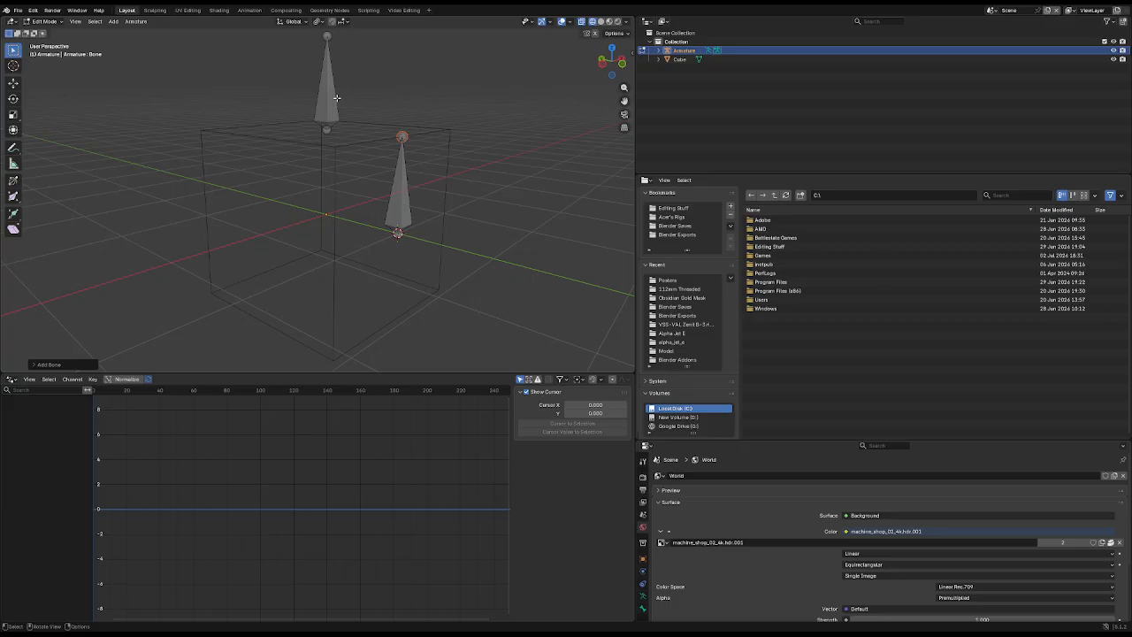
Step: Try snapping the side bone's tip to the 3D cursor, and undo the snap
{"action": "middle_click_drag", "start_coordinate": [337, 99], "coordinate": [343, 95]}
{"action": "middle_click_drag", "start_coordinate": [361, 183], "coordinate": [384, 177]}
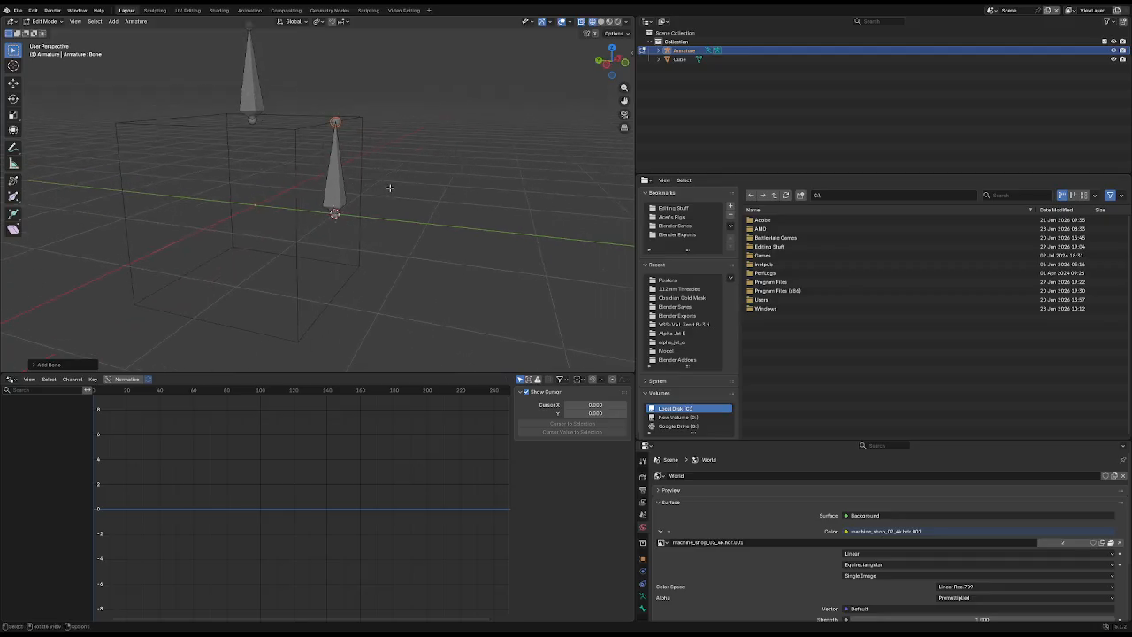
{"action": "middle_click_drag", "start_coordinate": [415, 120], "coordinate": [424, 146]}
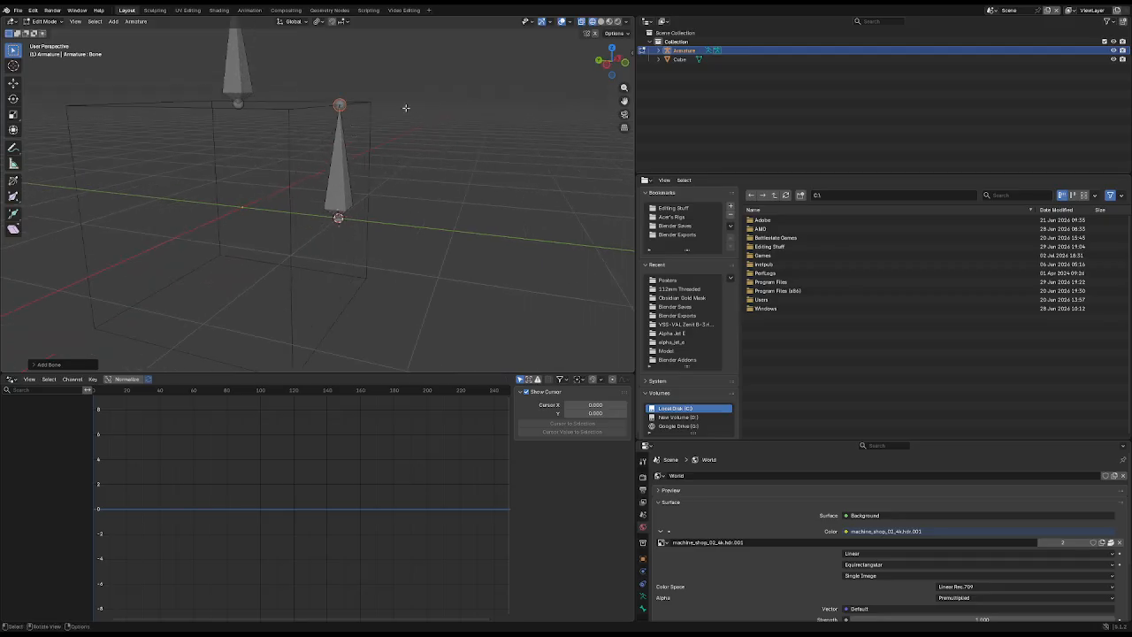
{"action": "middle_click_drag", "start_coordinate": [487, 235], "coordinate": [443, 202]}
{"action": "key", "text": "shift+s"}
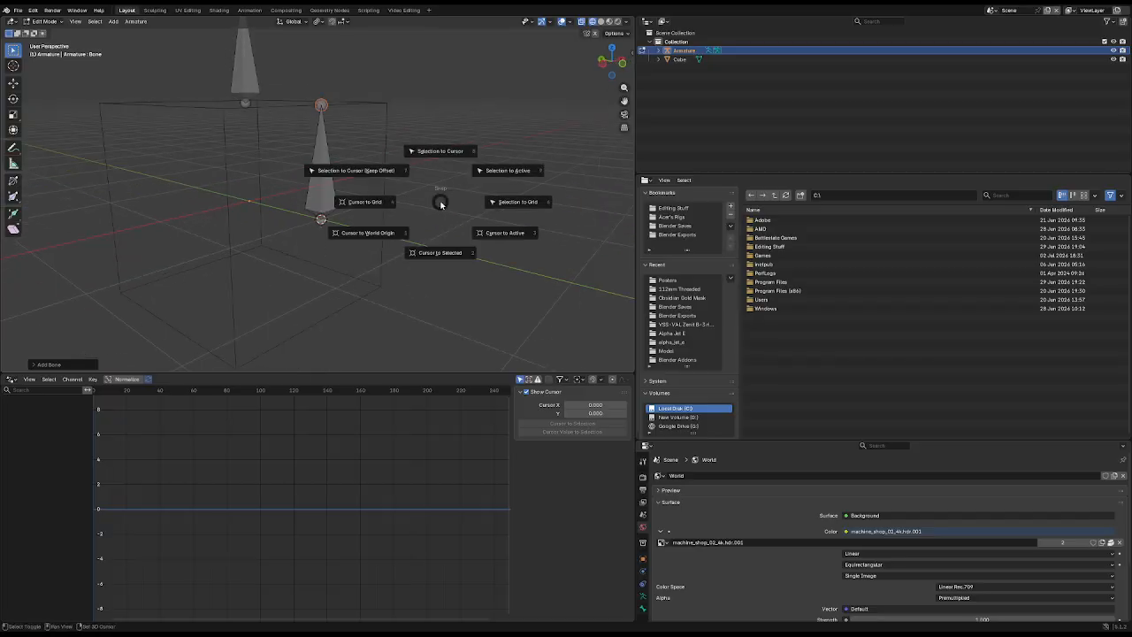
{"action": "left_click", "coordinate": [437, 156]}
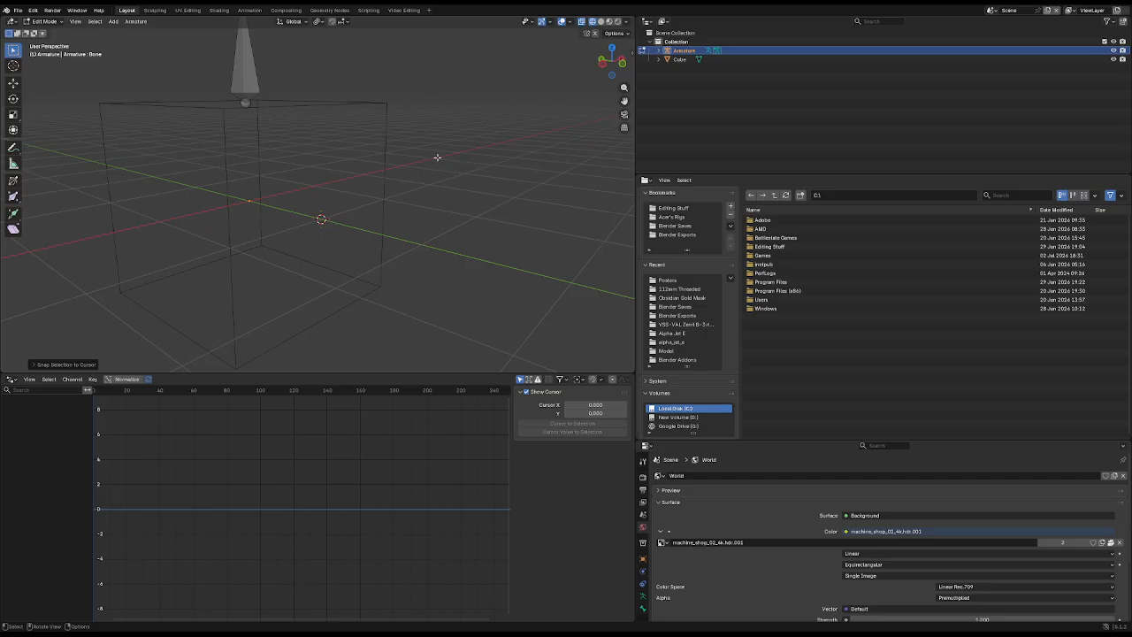
{"action": "key", "text": "shift+a"}
{"action": "scroll", "coordinate": [261, 298], "scroll_direction": "up", "scroll_amount": 5}
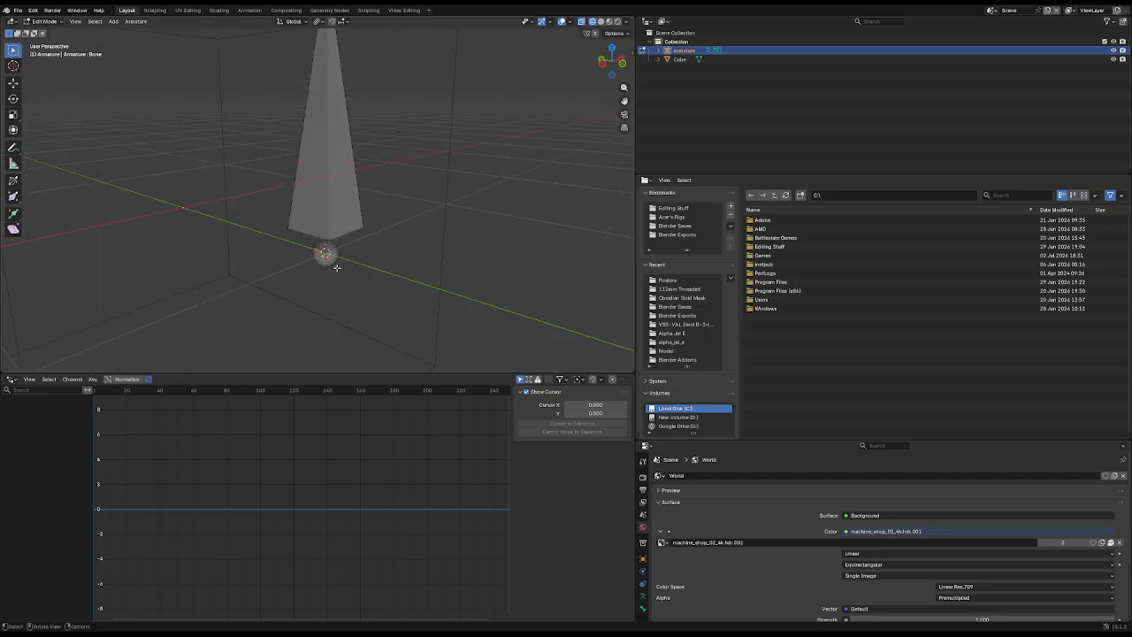
{"action": "middle_click_drag", "start_coordinate": [411, 124], "coordinate": [402, 247], "text": "shift"}
{"action": "scroll", "coordinate": [292, 82], "scroll_direction": "down", "scroll_amount": 3}
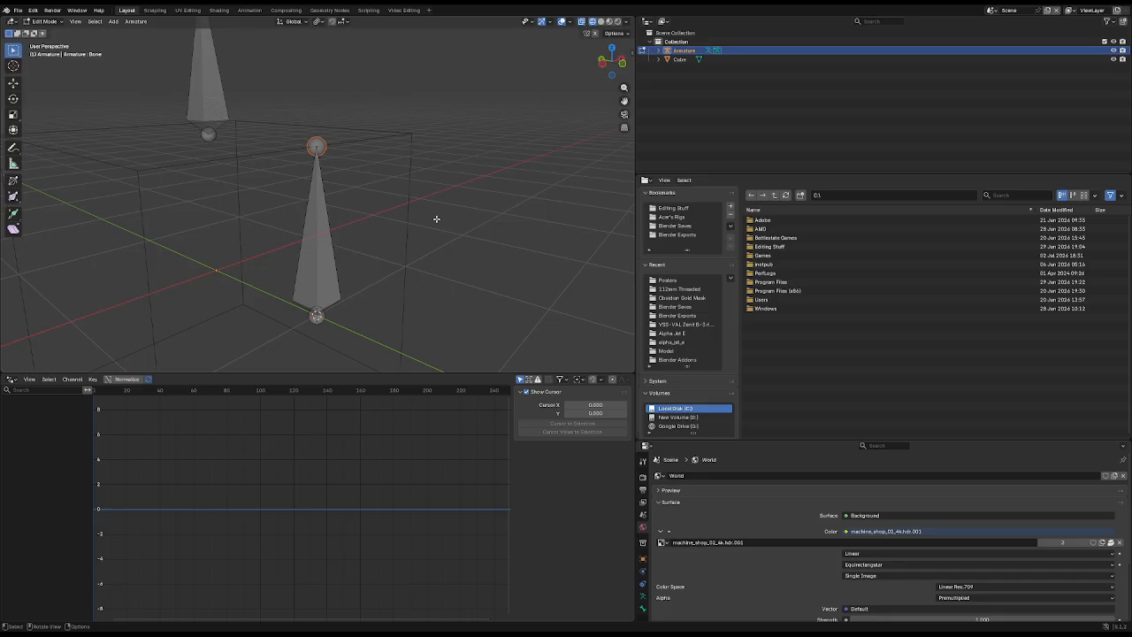
{"action": "middle_click_drag", "start_coordinate": [413, 233], "coordinate": [443, 212]}
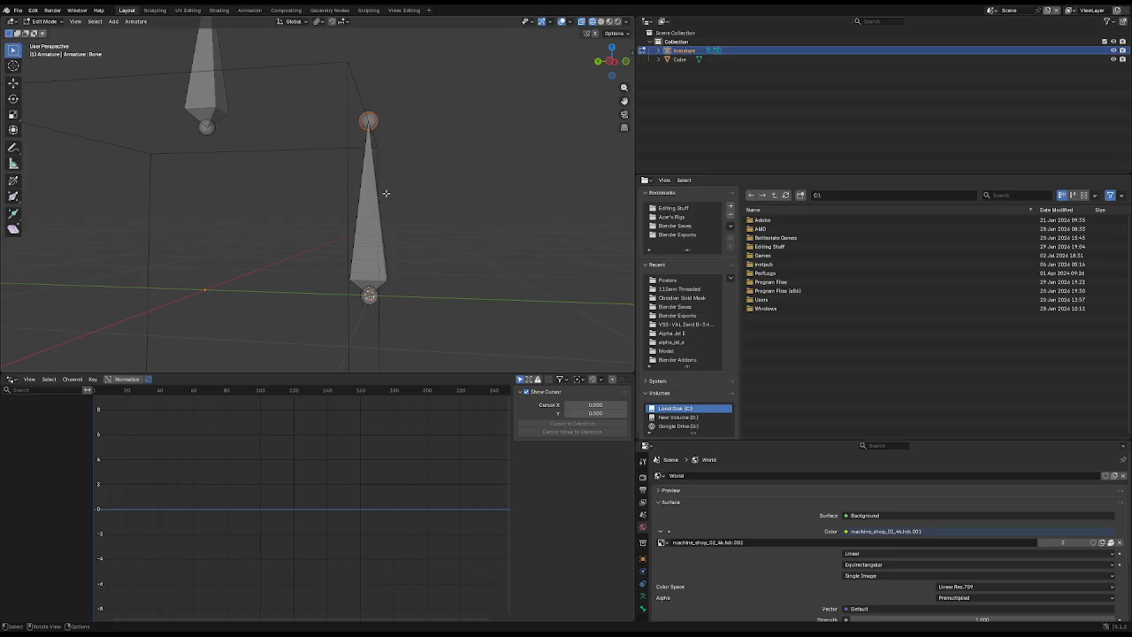
{"action": "middle_click_drag", "start_coordinate": [430, 184], "coordinate": [415, 195], "text": "shift"}
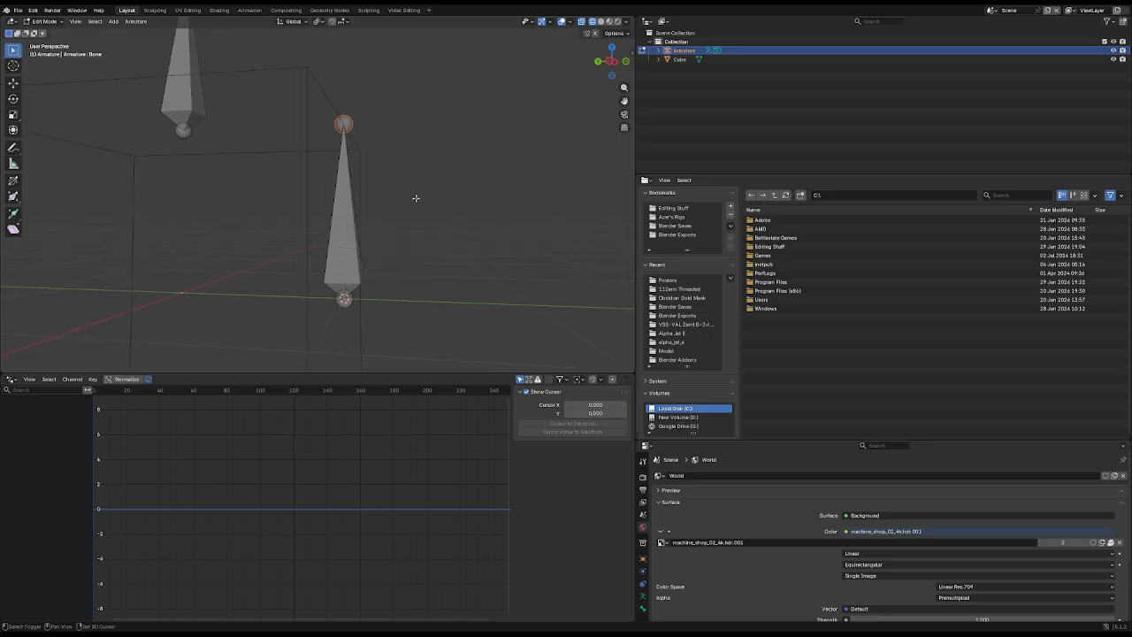
Step: Snap the side bone's tip to the 3D cursor and move it outward about 0.7 m along the Y axis
{"action": "key", "text": "shift+s"}
{"action": "left_click", "coordinate": [435, 169]}
{"action": "middle_click_drag", "start_coordinate": [366, 235], "coordinate": [360, 293]}
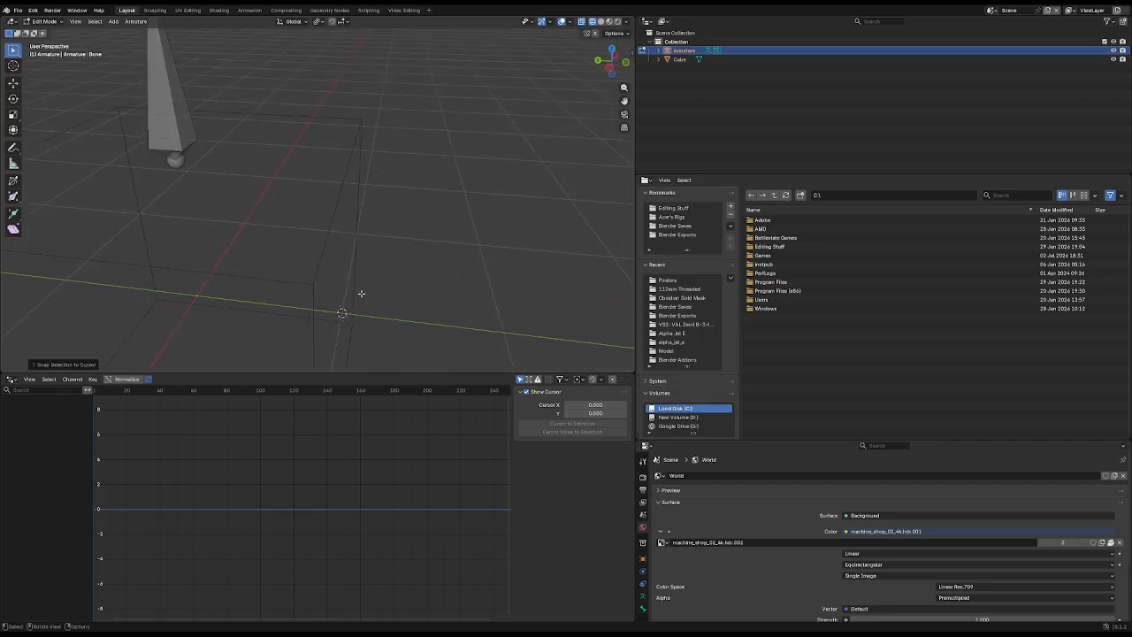
{"action": "key", "text": "e"}
{"action": "key", "text": "x"}
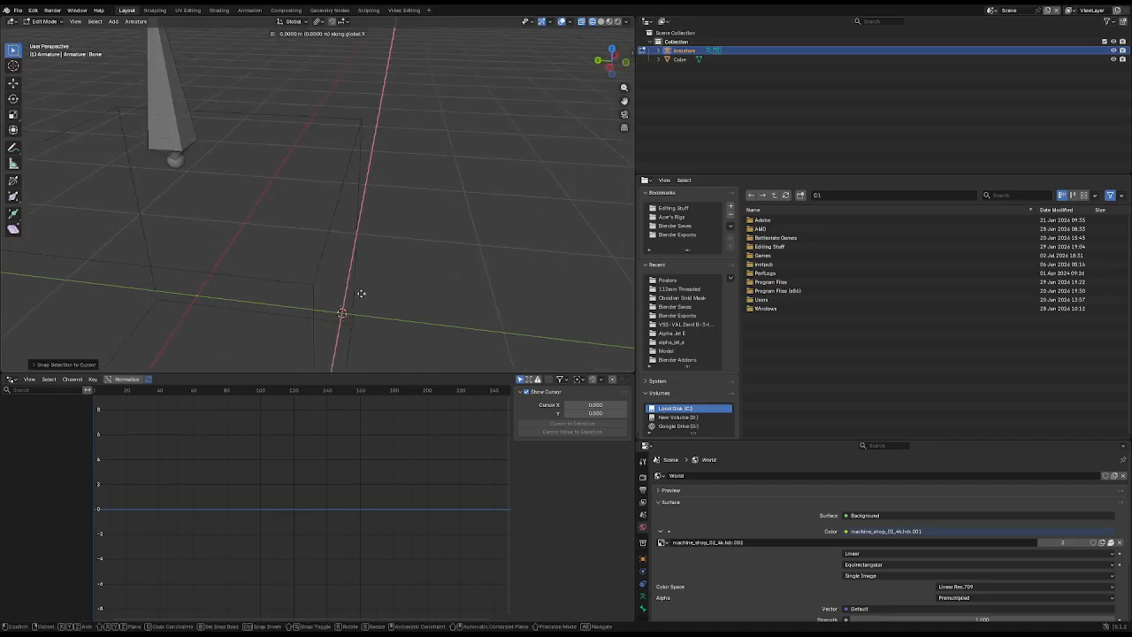
{"action": "key", "text": "y"}
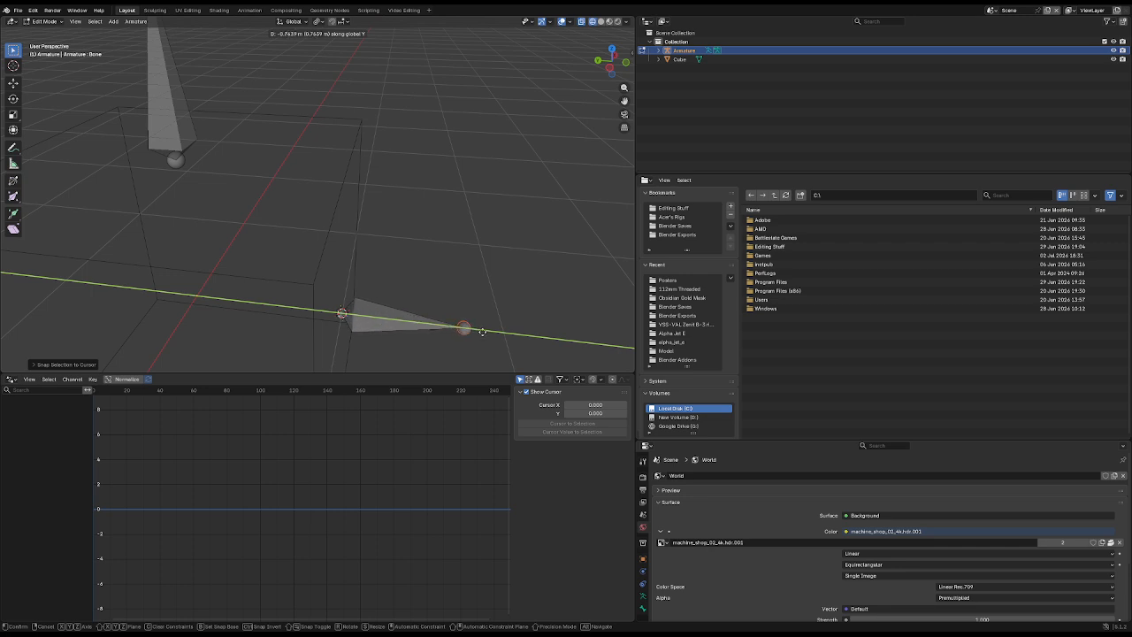
{"action": "left_click", "coordinate": [473, 329]}
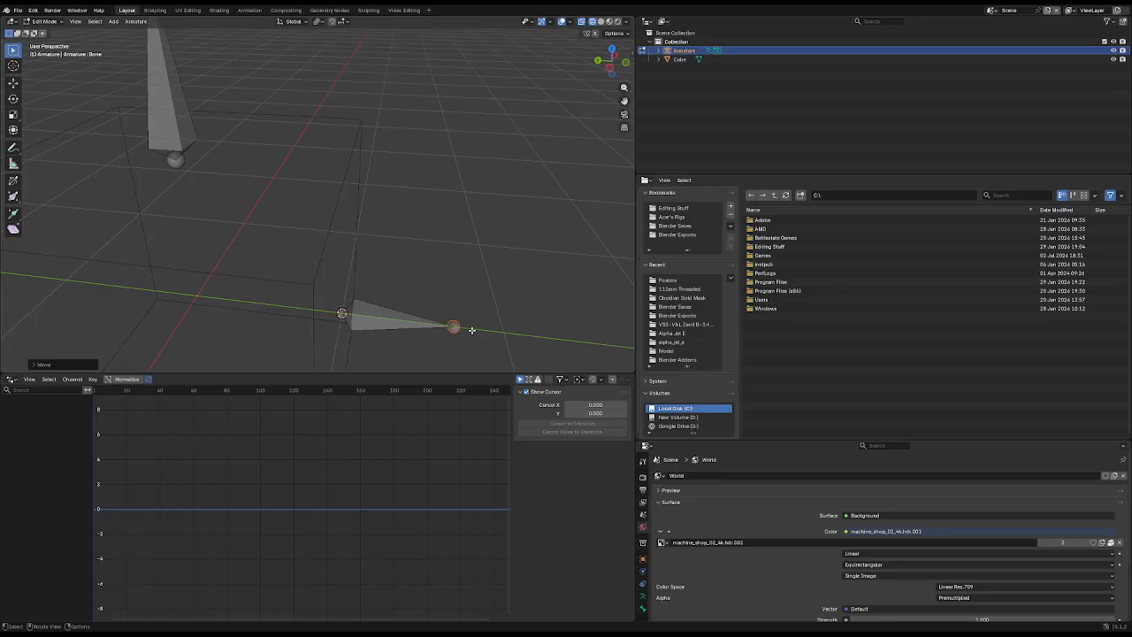
Step: Readjust the side bone's tip along the Y axis
{"action": "middle_click_drag", "start_coordinate": [472, 330], "coordinate": [484, 307]}
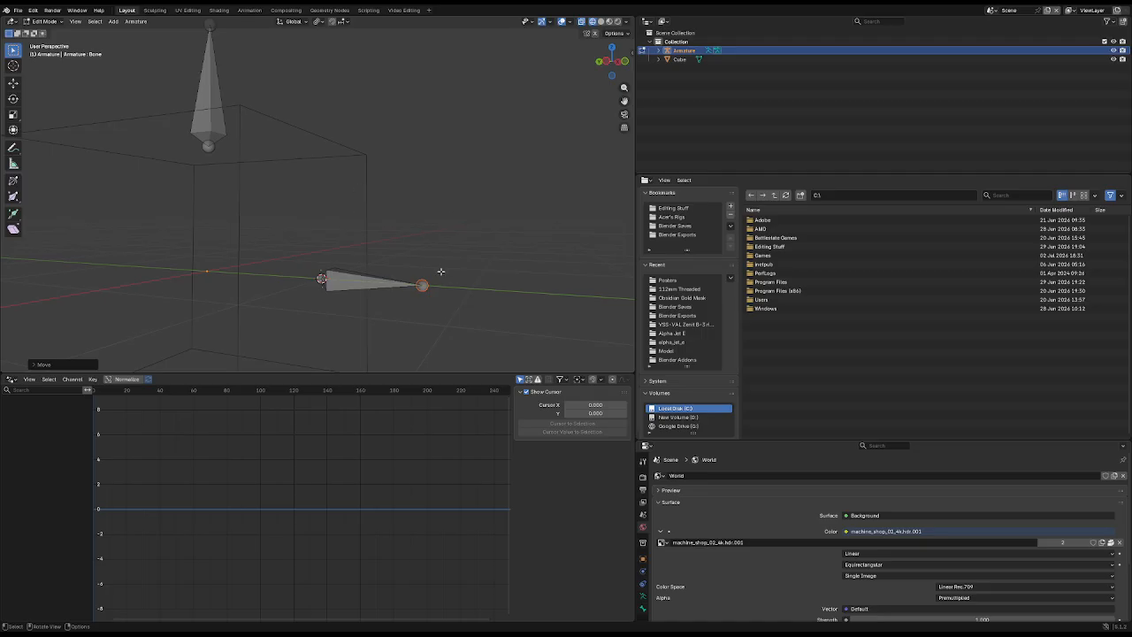
{"action": "key", "text": "g"}
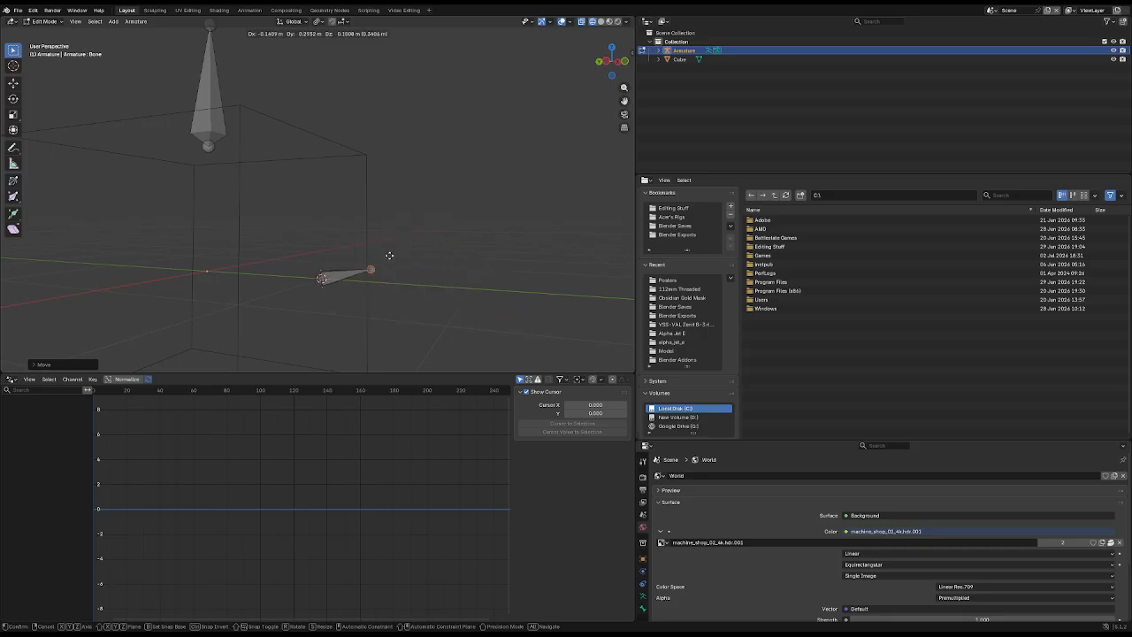
{"action": "key", "text": "y"}
{"action": "left_click", "coordinate": [389, 256]}
Step: Switch the armature to Pose Mode to view its bones, and return it to Object Mode
{"action": "key", "text": "ctrl+Tab"}
{"action": "middle_click_drag", "start_coordinate": [389, 255], "coordinate": [319, 264]}
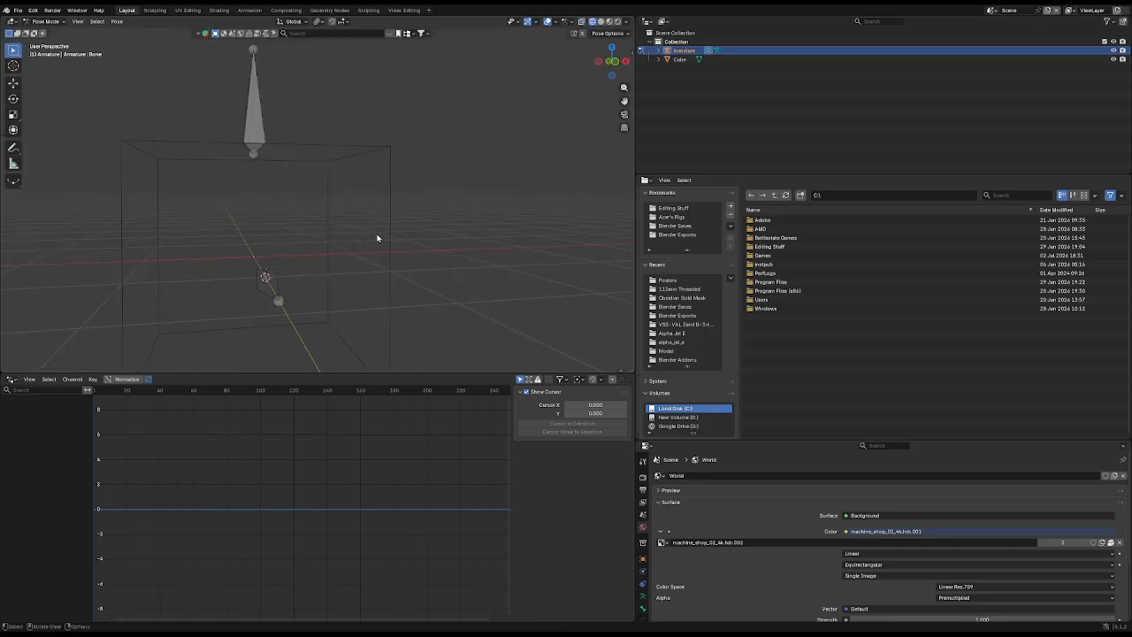
{"action": "middle_click_drag", "start_coordinate": [404, 233], "coordinate": [391, 230]}
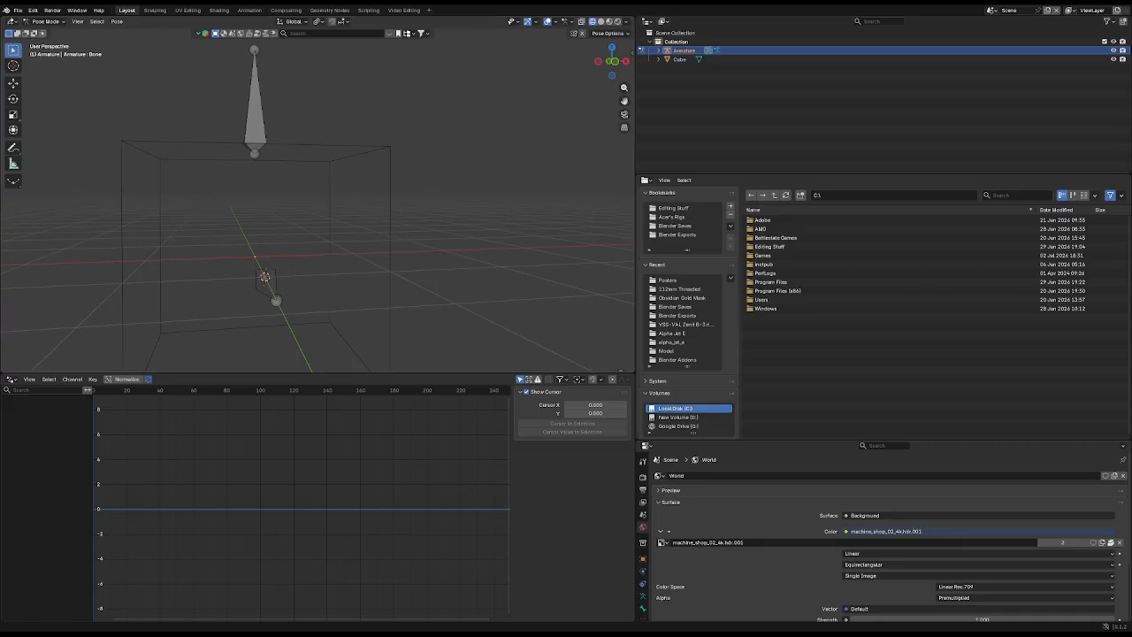
{"action": "left_click", "coordinate": [44, 21]}
{"action": "left_click", "coordinate": [49, 34]}
Step: Snap the 3D cursor to the cube's +X face in Edit Mode, and return to solid shading in Object Mode
{"action": "left_click", "coordinate": [395, 168]}
{"action": "key", "text": "Tab"}
{"action": "middle_click_drag", "start_coordinate": [458, 179], "coordinate": [397, 218]}
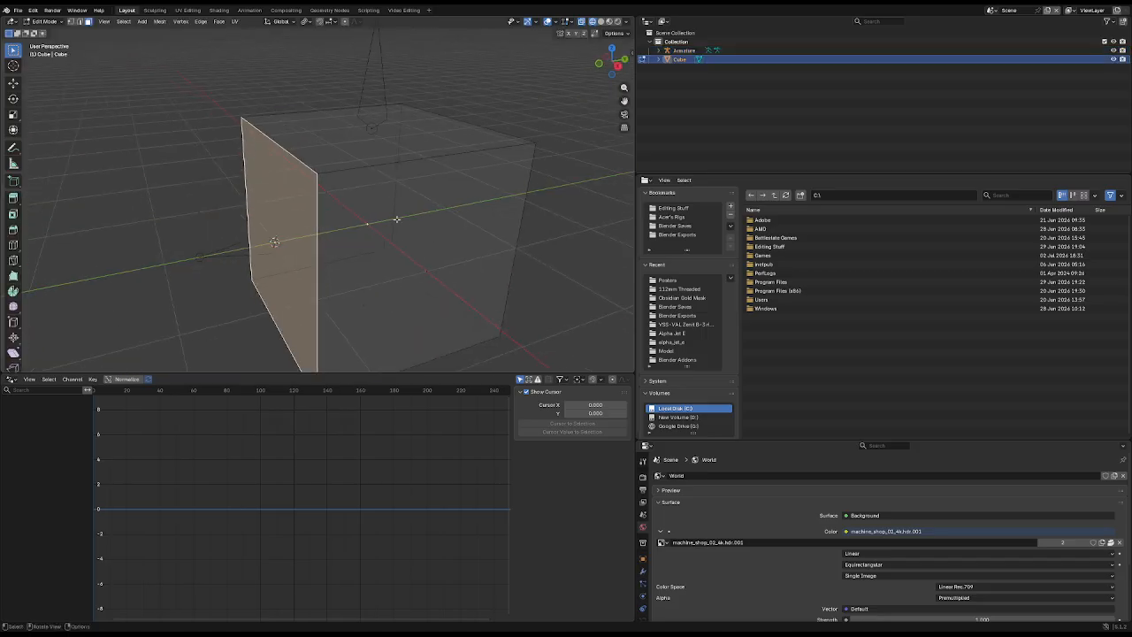
{"action": "left_click", "coordinate": [452, 215]}
{"action": "left_click", "coordinate": [434, 260]}
{"action": "key", "text": "shift+s"}
{"action": "left_click", "coordinate": [434, 150]}
{"action": "key", "text": "z"}
{"action": "left_click", "coordinate": [473, 161]}
{"action": "key", "text": "Tab"}
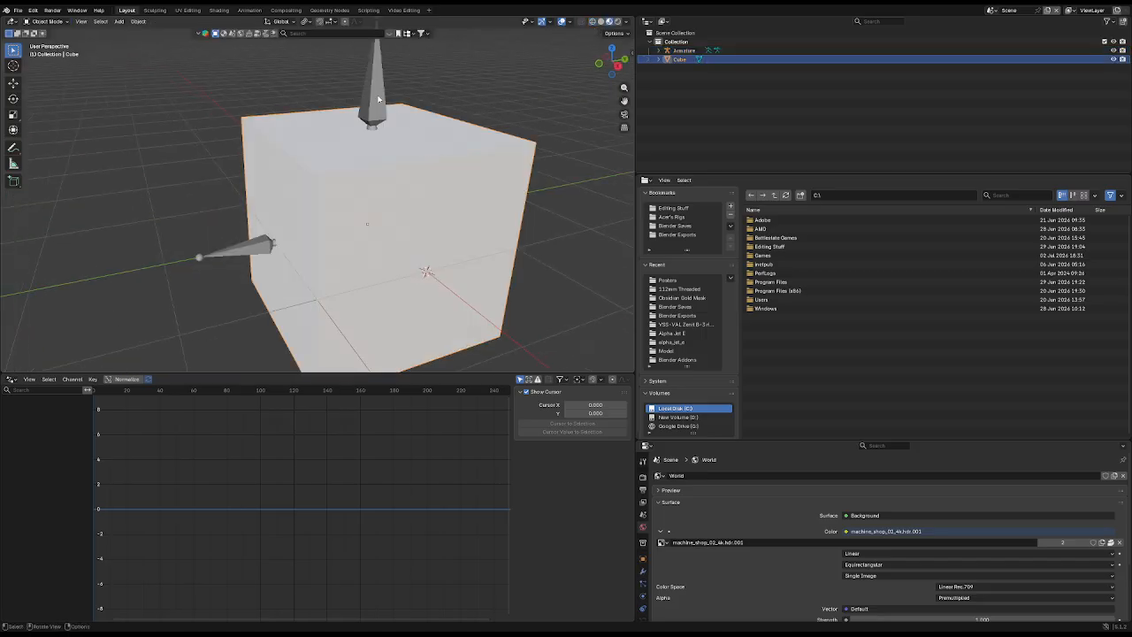
Step: Add a bone to the armature at the 3D cursor on the +X face and snap its tip to the cursor
{"action": "left_click", "coordinate": [375, 93]}
{"action": "key", "text": "Tab"}
{"action": "middle_click_drag", "start_coordinate": [428, 184], "coordinate": [432, 227]}
{"action": "key", "text": "shift+a"}
{"action": "key", "text": "shift+s"}
{"action": "left_click", "coordinate": [453, 163]}
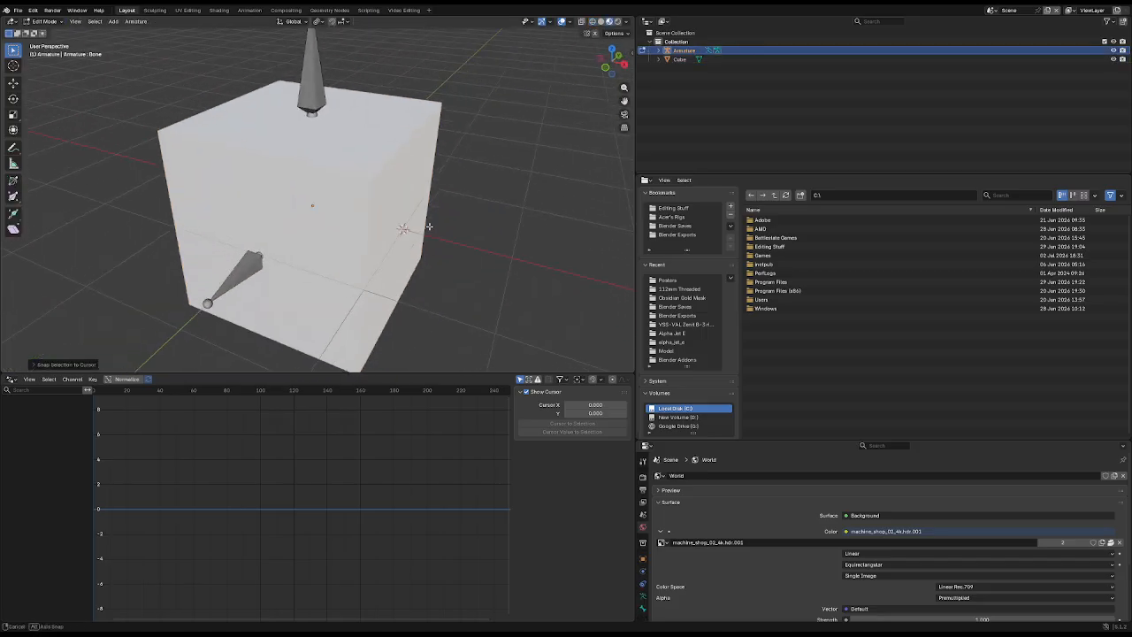
Step: Move the new bone's tip outward from the +X face along the X axis
{"action": "key", "text": "g"}
{"action": "key", "text": "x"}
{"action": "key", "text": "y"}
{"action": "key", "text": "x"}
{"action": "left_click", "coordinate": [553, 251]}
{"action": "middle_click_drag", "start_coordinate": [526, 239], "coordinate": [422, 262]}
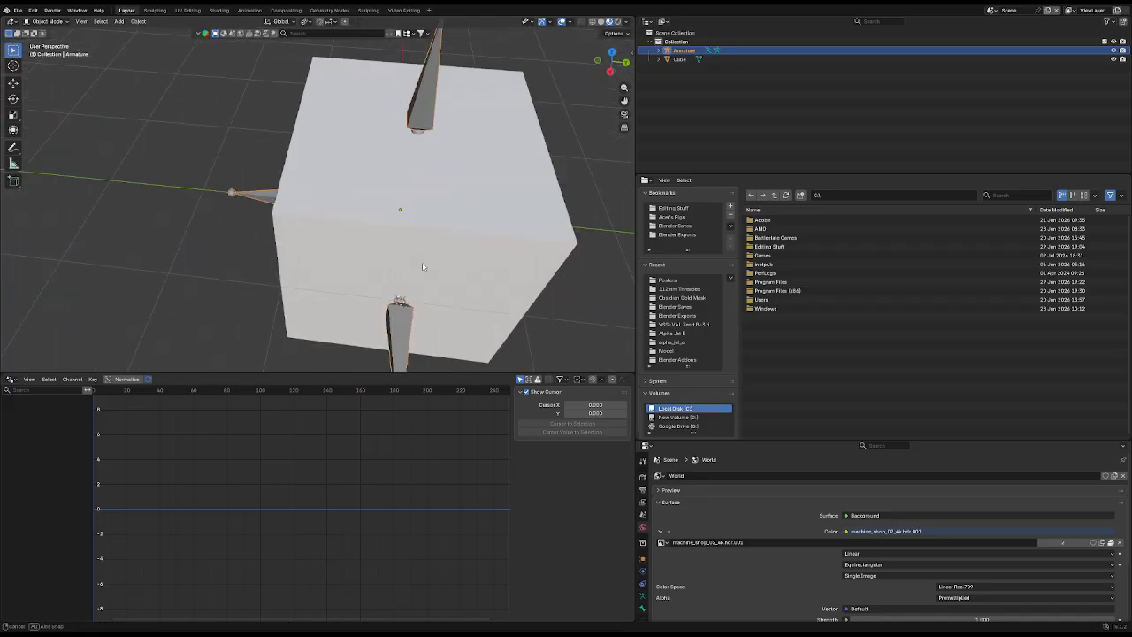
Step: Adjust the tip of the -Y face's bone along the Y axis and leave the armature's Edit Mode
{"action": "left_click", "coordinate": [234, 192]}
{"action": "key", "text": "g"}
{"action": "key", "text": "x"}
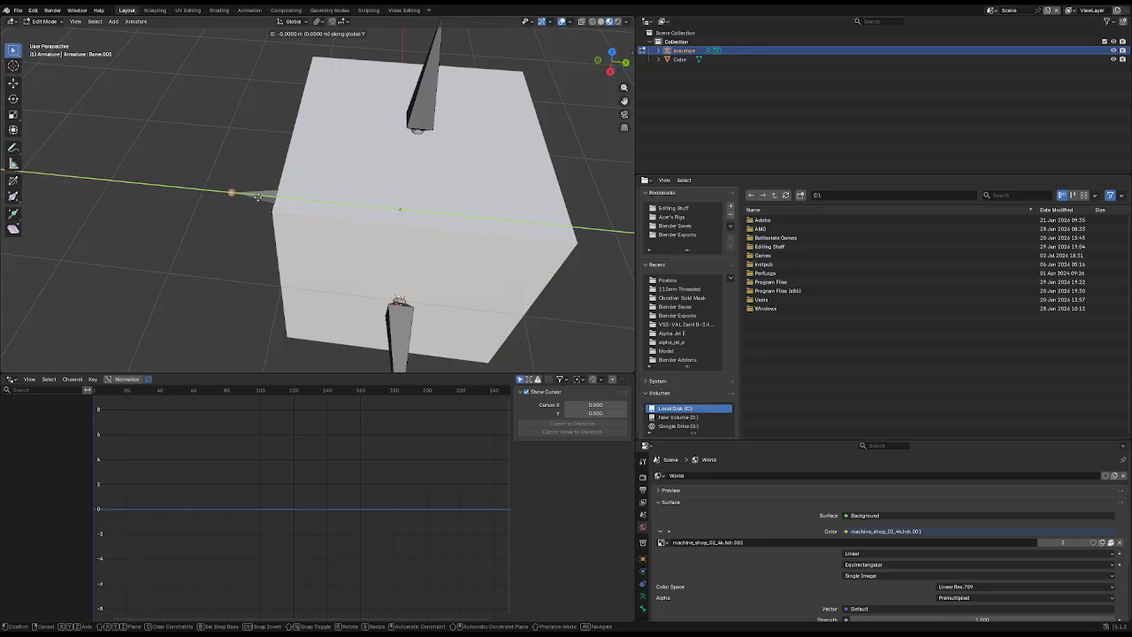
{"action": "left_click", "coordinate": [273, 202]}
{"action": "key", "text": "Tab"}
Step: Select the cube's +Y face in Edit Mode, snap the 3D cursor to it, and return to Object Mode
{"action": "scroll", "coordinate": [476, 197], "scroll_direction": "down", "scroll_amount": 1}
{"action": "middle_click_drag", "start_coordinate": [509, 190], "coordinate": [470, 187]}
{"action": "left_click", "coordinate": [482, 212]}
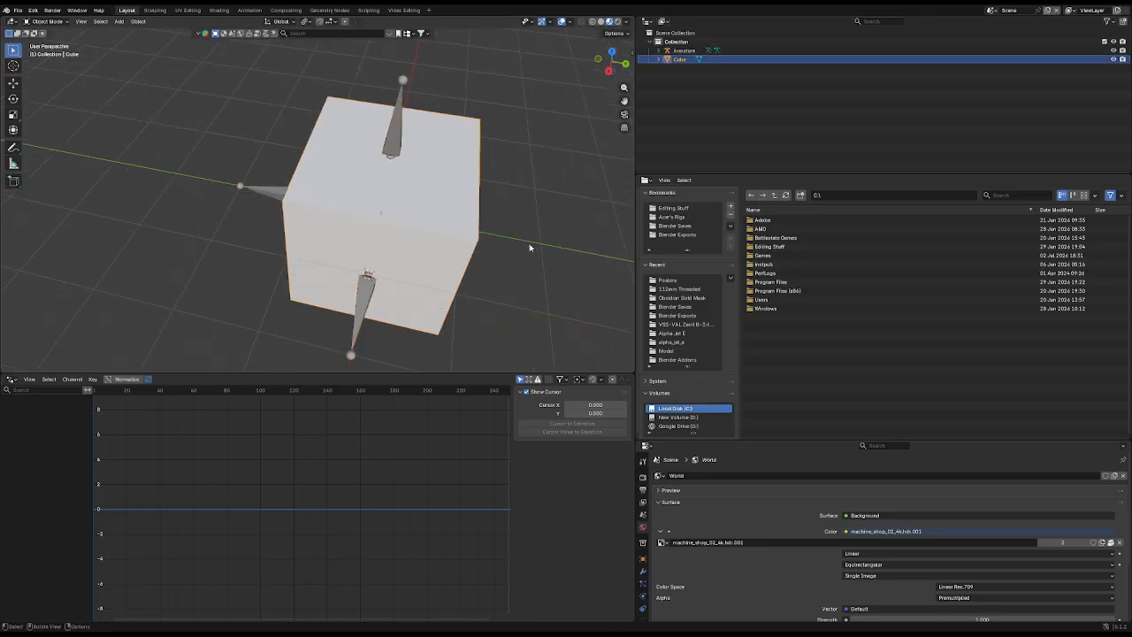
{"action": "key", "text": "Tab"}
{"action": "middle_click_drag", "start_coordinate": [531, 247], "coordinate": [414, 164], "text": "shift"}
{"action": "left_click", "coordinate": [375, 174]}
{"action": "key", "text": "shift+s"}
{"action": "key", "text": "2"}
{"action": "key", "text": "Tab"}
Step: Duplicate the top bone in the armature's Edit Mode and snap the copy to the 3D cursor on the +Y face
{"action": "left_click", "coordinate": [308, 91]}
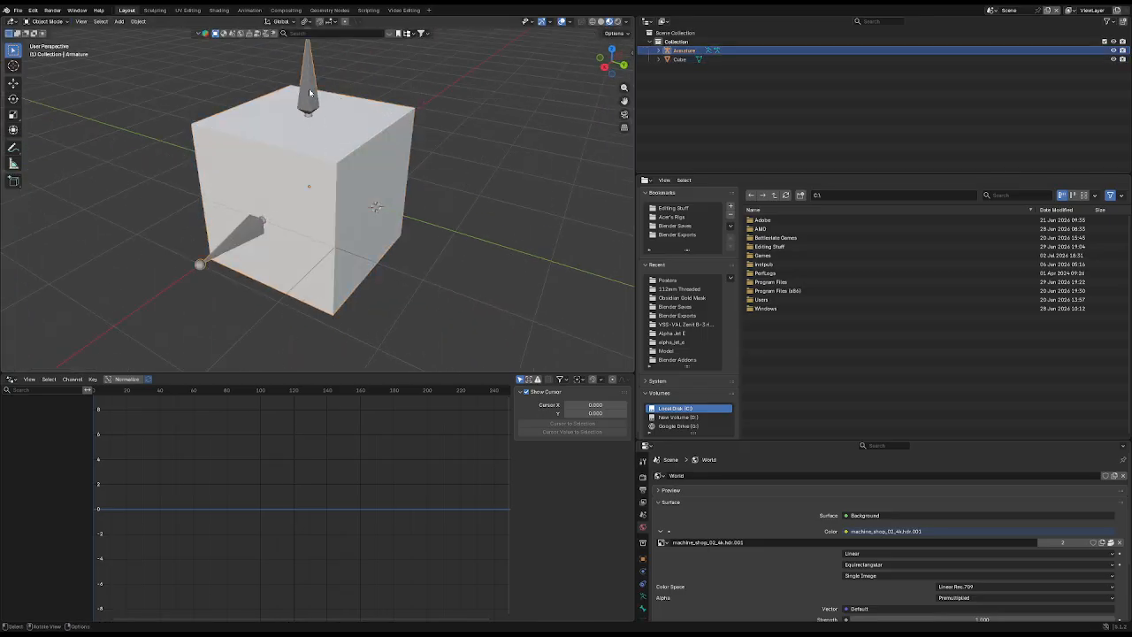
{"action": "key", "text": "Tab"}
{"action": "left_click", "coordinate": [309, 86]}
{"action": "key", "text": "shift+d"}
{"action": "right_click", "coordinate": [348, 231]}
{"action": "key", "text": "shift+s"}
{"action": "key", "text": "8"}
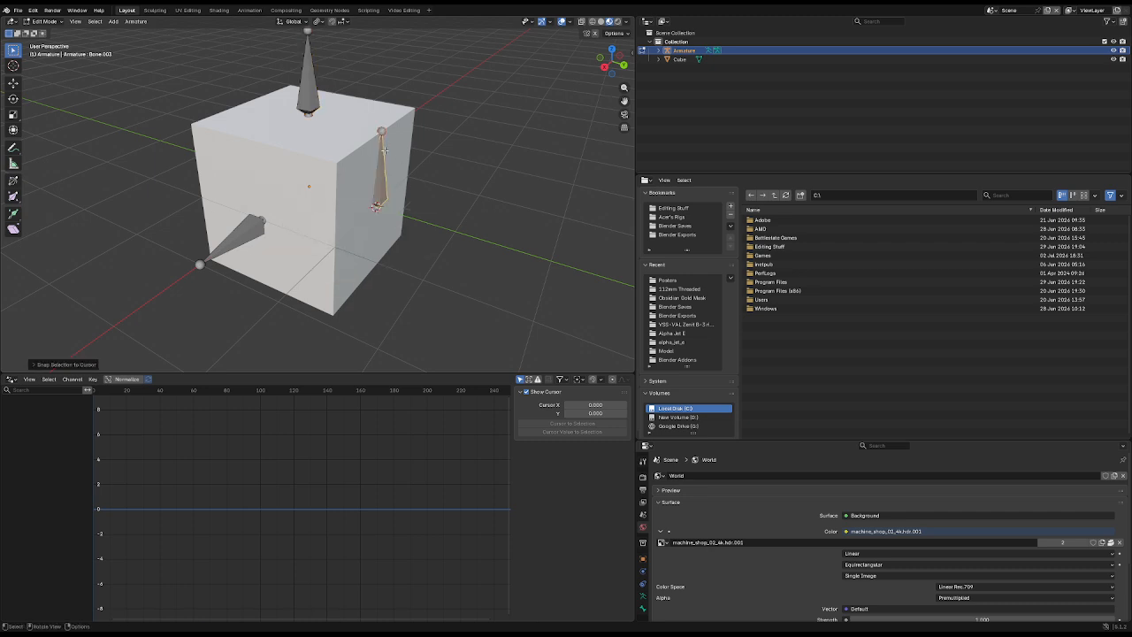
Step: Snap the duplicated bone's tip to the 3D cursor and move it outward from the +Y face along the Y axis
{"action": "left_click", "coordinate": [383, 133]}
{"action": "key", "text": "shift+s"}
{"action": "key", "text": "8"}
{"action": "key", "text": "g"}
{"action": "key", "text": "y"}
{"action": "left_click", "coordinate": [473, 186]}
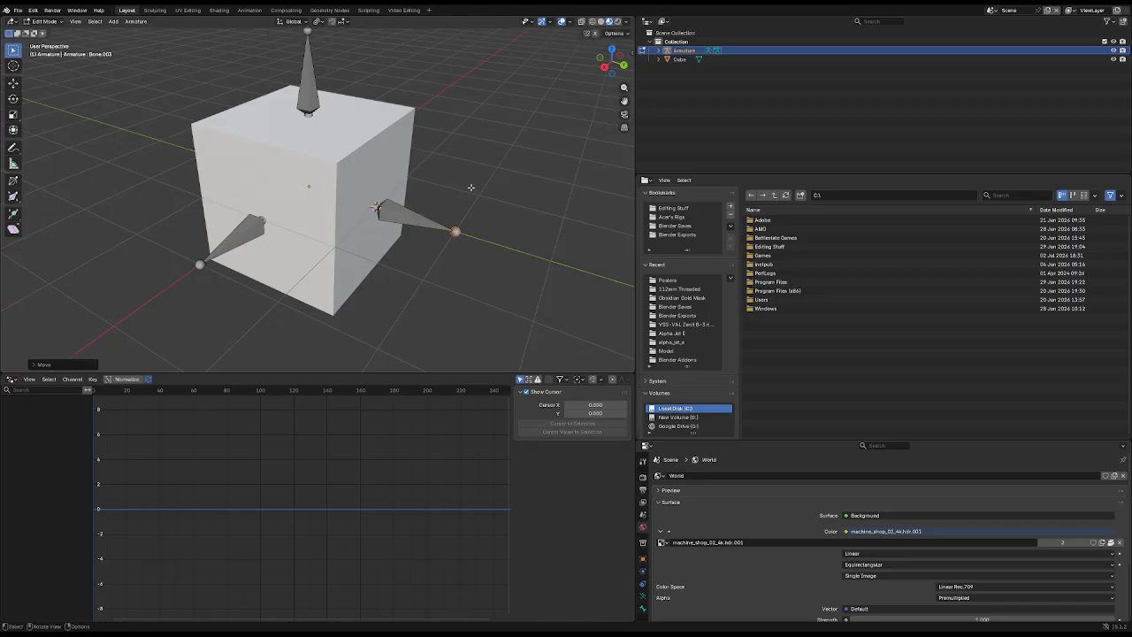
Step: Select the cube's -X face in Edit Mode, snap the 3D cursor to it, and return to Object Mode
{"action": "key", "text": "Tab"}
{"action": "middle_click_drag", "start_coordinate": [478, 190], "coordinate": [341, 211]}
{"action": "left_click", "coordinate": [419, 239]}
{"action": "key", "text": "Tab"}
{"action": "left_click", "coordinate": [419, 238]}
{"action": "key", "text": "shift+s"}
{"action": "key", "text": "2"}
{"action": "key", "text": "Tab"}
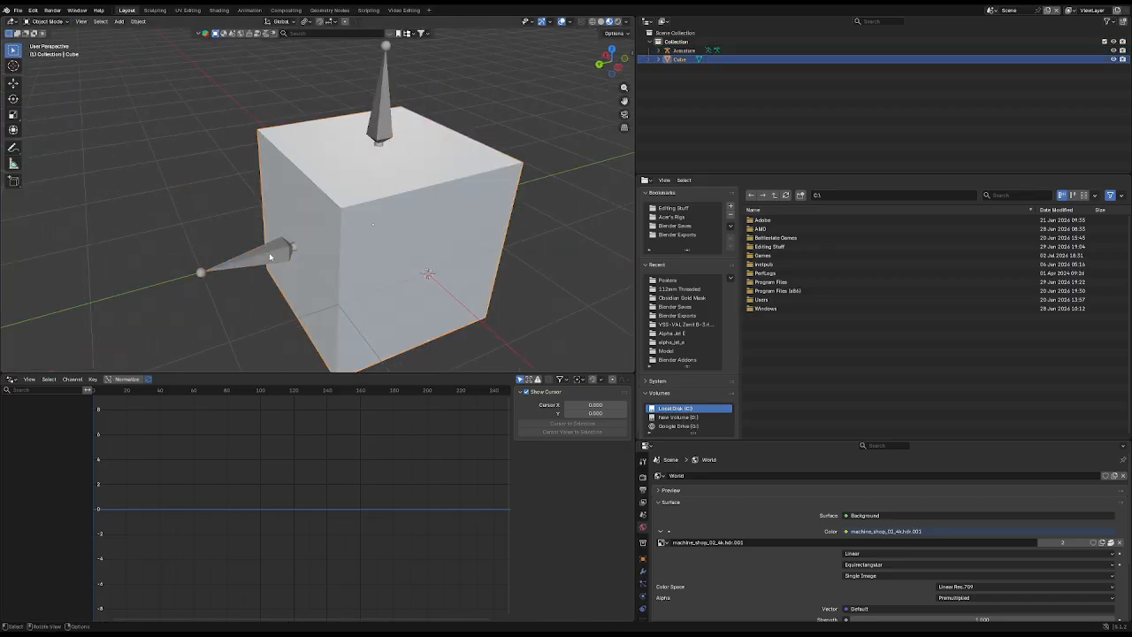
Step: Duplicate the -Y face's bone in the armature's Edit Mode and snap the copy to the 3D cursor on the -X face
{"action": "left_click", "coordinate": [268, 253]}
{"action": "key", "text": "Tab"}
{"action": "left_click", "coordinate": [269, 252]}
{"action": "key", "text": "shift+d"}
{"action": "right_click", "coordinate": [396, 276]}
{"action": "key", "text": "shift+s"}
{"action": "key", "text": "8"}
{"action": "middle_click_drag", "start_coordinate": [397, 276], "coordinate": [305, 253]}
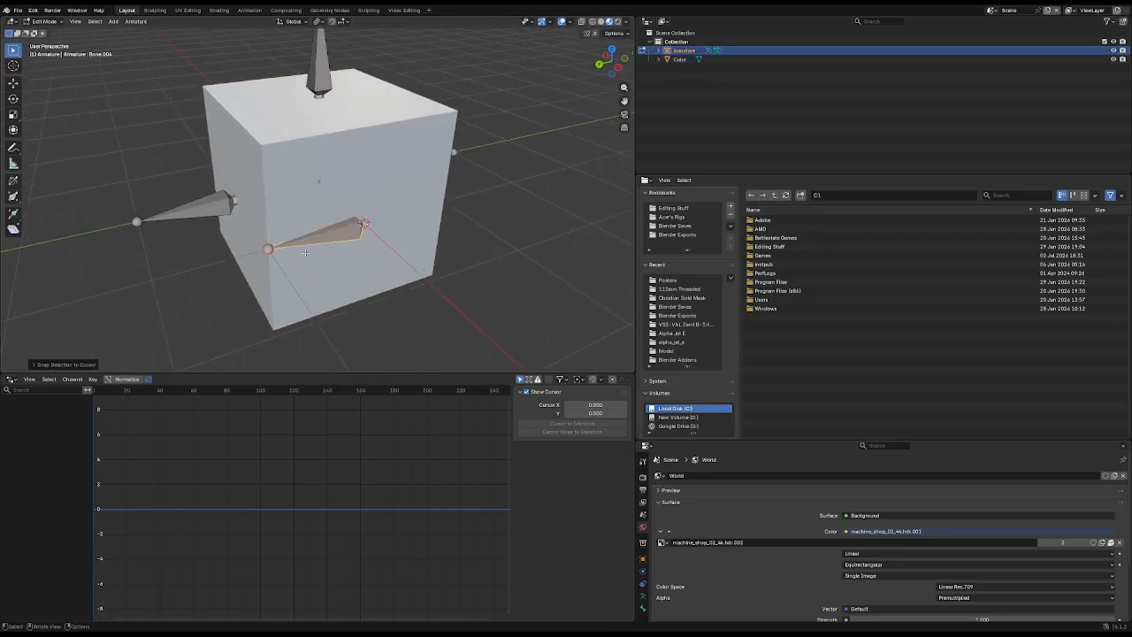
Step: Reposition the copied bone's tip -1 m along the X axis from the -X face, and leave Edit Mode
{"action": "key", "text": "g"}
{"action": "key", "text": "y"}
{"action": "key", "text": "x"}
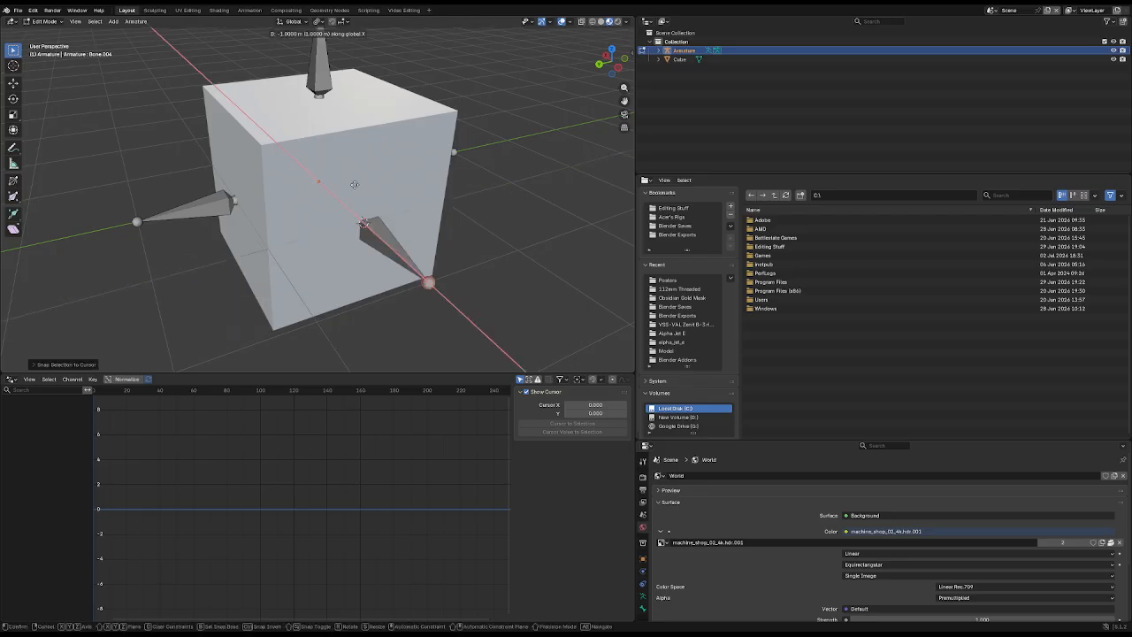
{"action": "left_click", "coordinate": [384, 222]}
{"action": "key", "text": "Tab"}
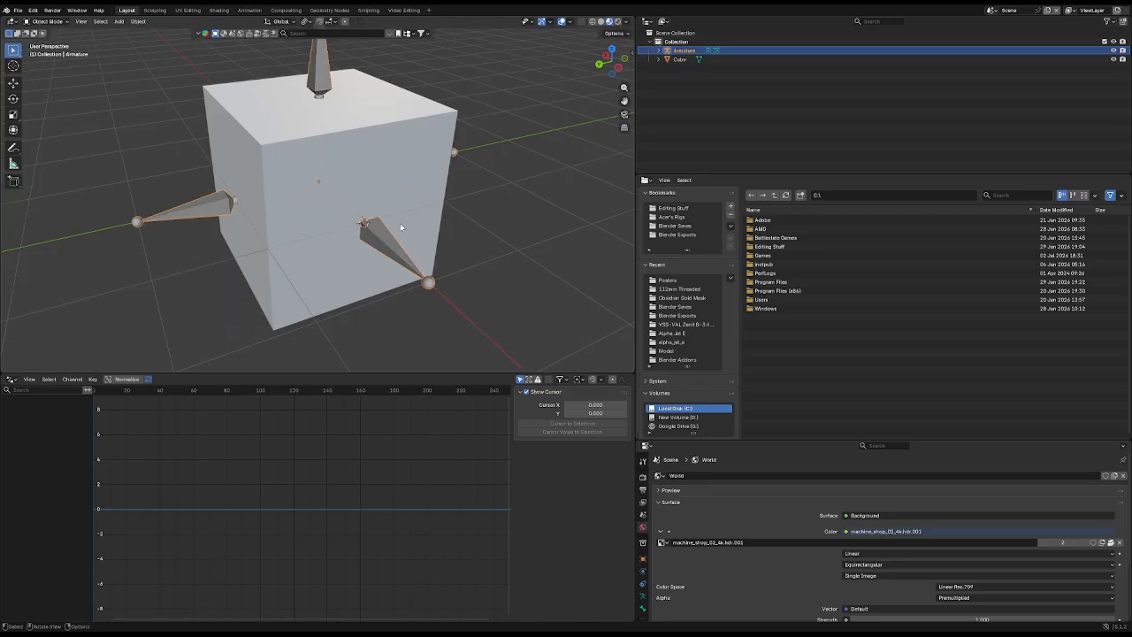
Step: Snap the 3D cursor to the cube's bottom face in Edit Mode and return to Object Mode
{"action": "middle_click_drag", "start_coordinate": [351, 224], "coordinate": [379, 129]}
{"action": "left_click", "coordinate": [243, 163]}
{"action": "key", "text": "Tab"}
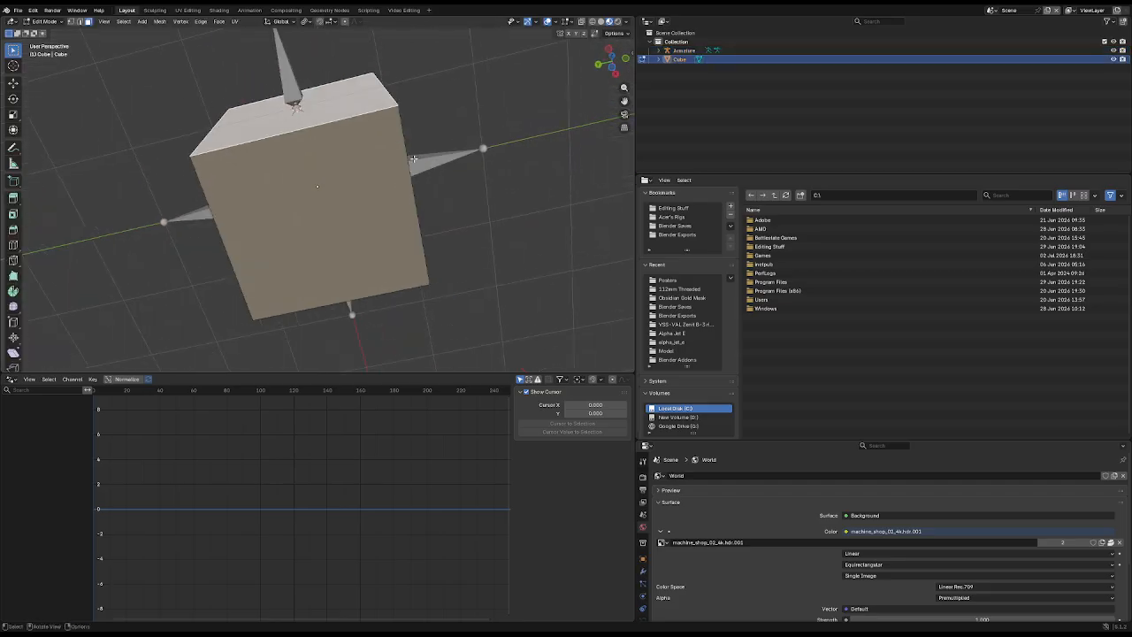
{"action": "left_click", "coordinate": [380, 129]}
{"action": "key", "text": "Tab"}
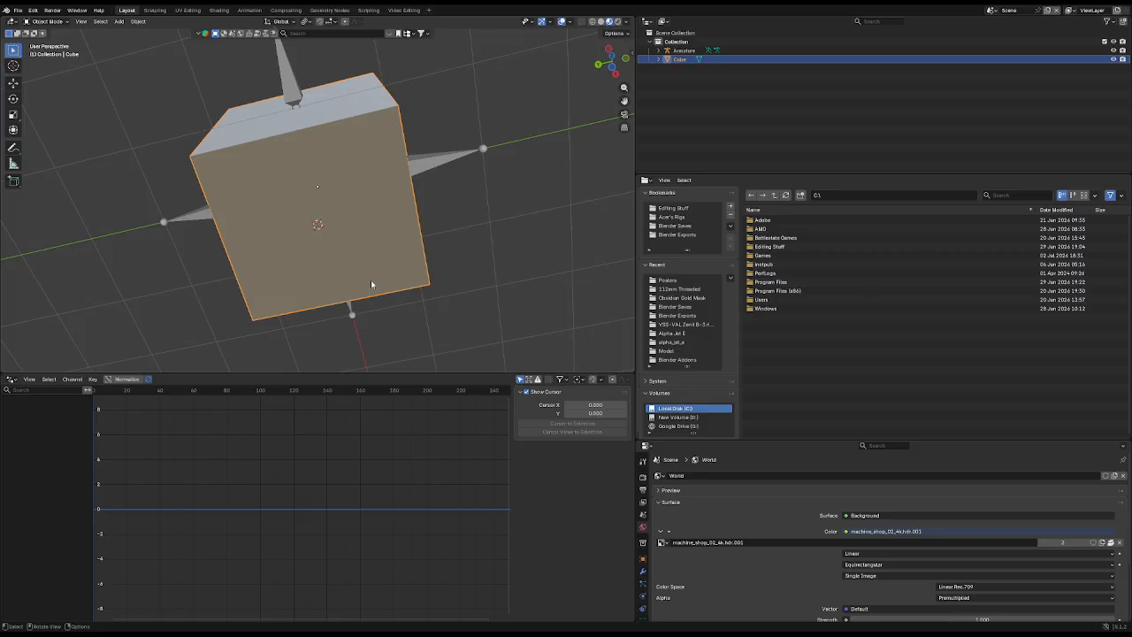
Step: Edit the armature in wireframe shading, duplicate the top bone, and snap the copy to the 3D cursor on the bottom face
{"action": "left_click", "coordinate": [431, 158]}
{"action": "key", "text": "Tab"}
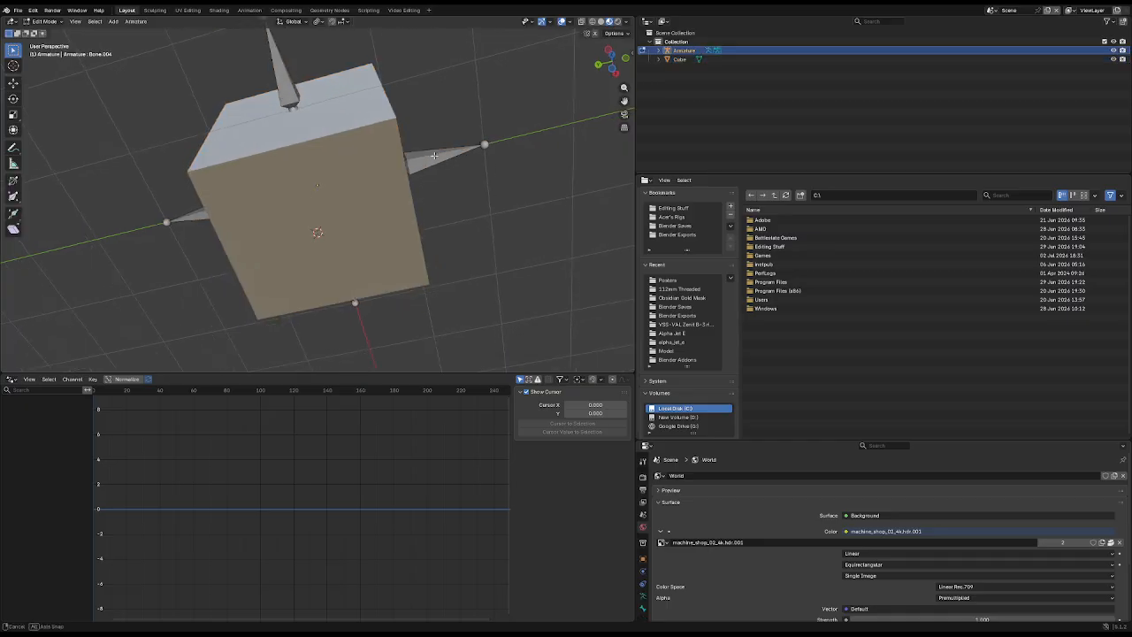
{"action": "middle_click_drag", "start_coordinate": [434, 155], "coordinate": [426, 208]}
{"action": "key", "text": "z"}
{"action": "left_click", "coordinate": [382, 150]}
{"action": "left_click", "coordinate": [324, 55]}
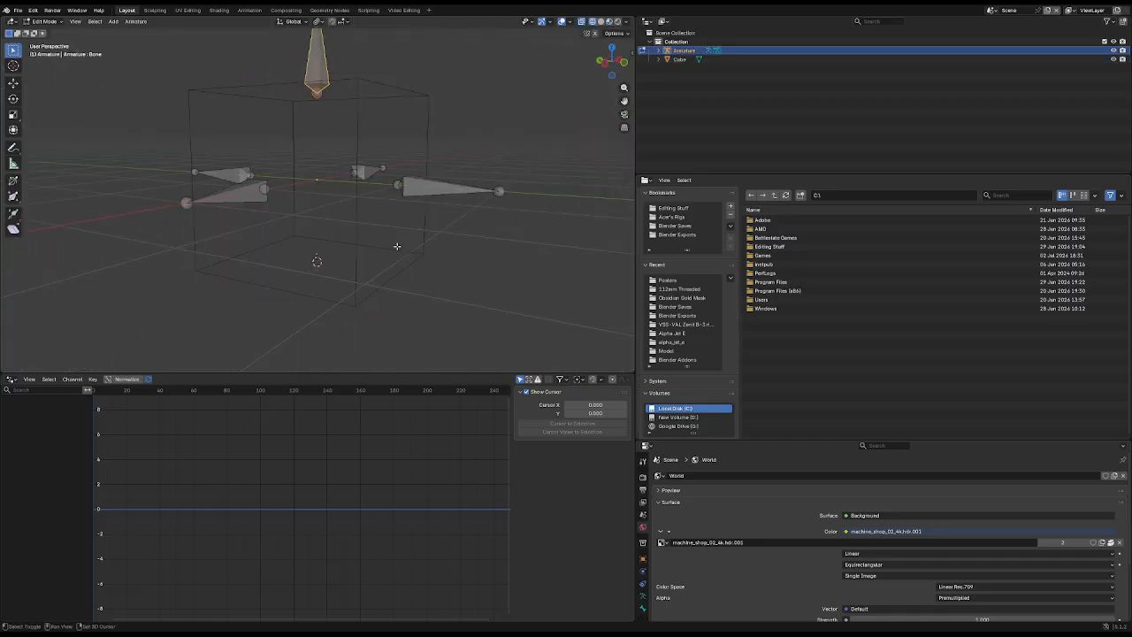
{"action": "key", "text": "shift+d"}
{"action": "right_click", "coordinate": [397, 246]}
{"action": "key", "text": "shift+s"}
{"action": "left_click", "coordinate": [386, 168]}
Step: Rotate the copied bone about the global Y axis until it points straight down, and return to Object Mode with solid shading
{"action": "key", "text": "r"}
{"action": "key", "text": "x"}
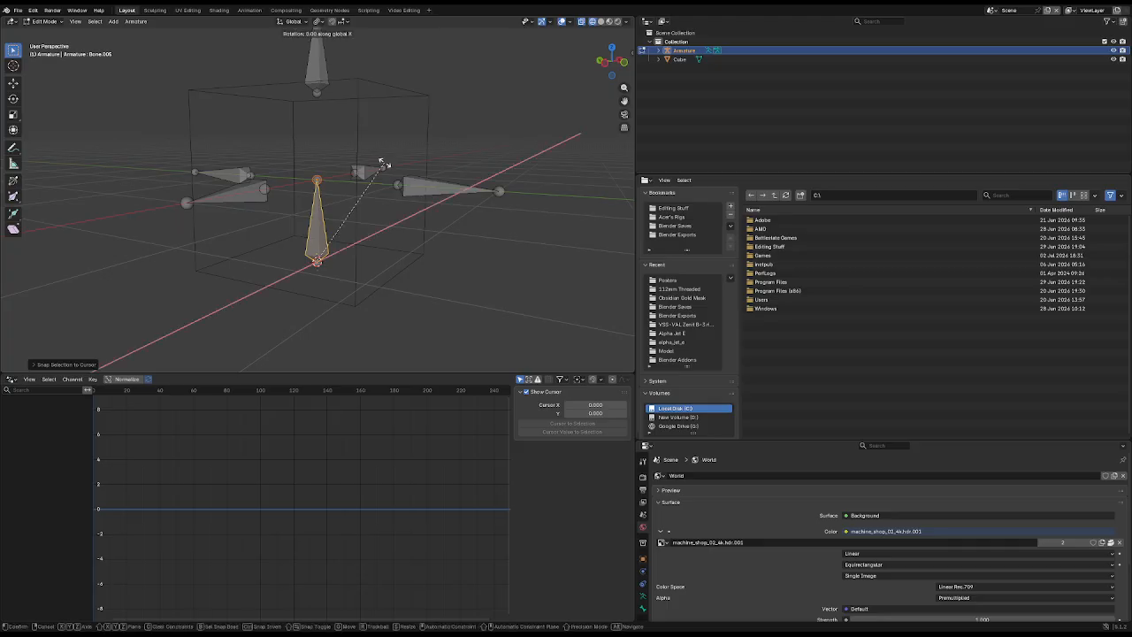
{"action": "key", "text": "y"}
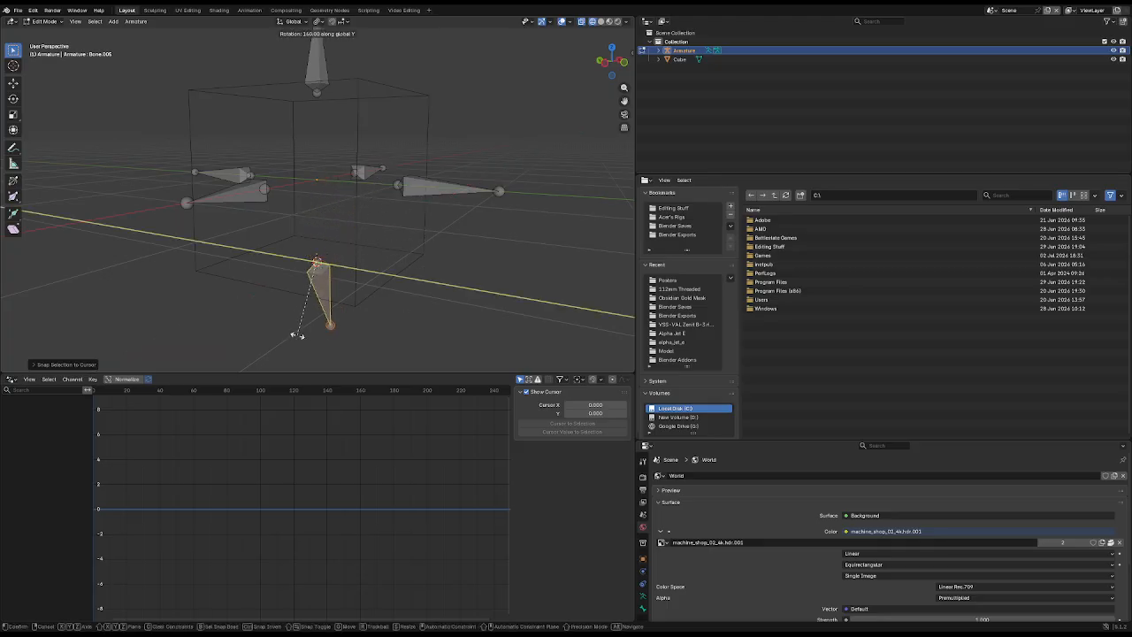
{"action": "left_click", "coordinate": [269, 329]}
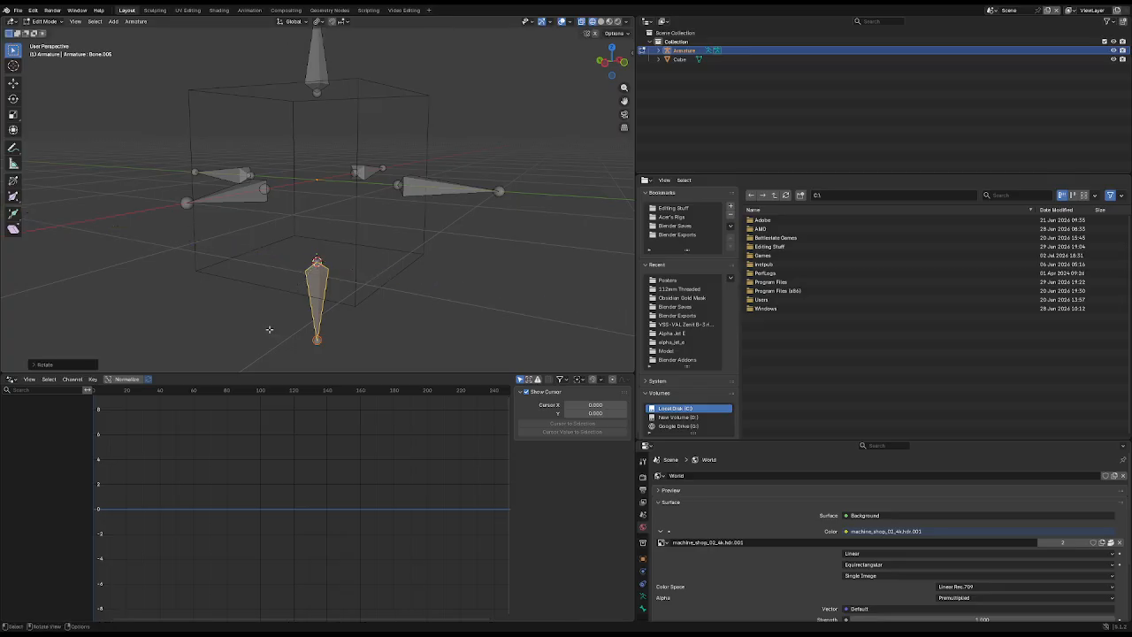
{"action": "key", "text": "Tab"}
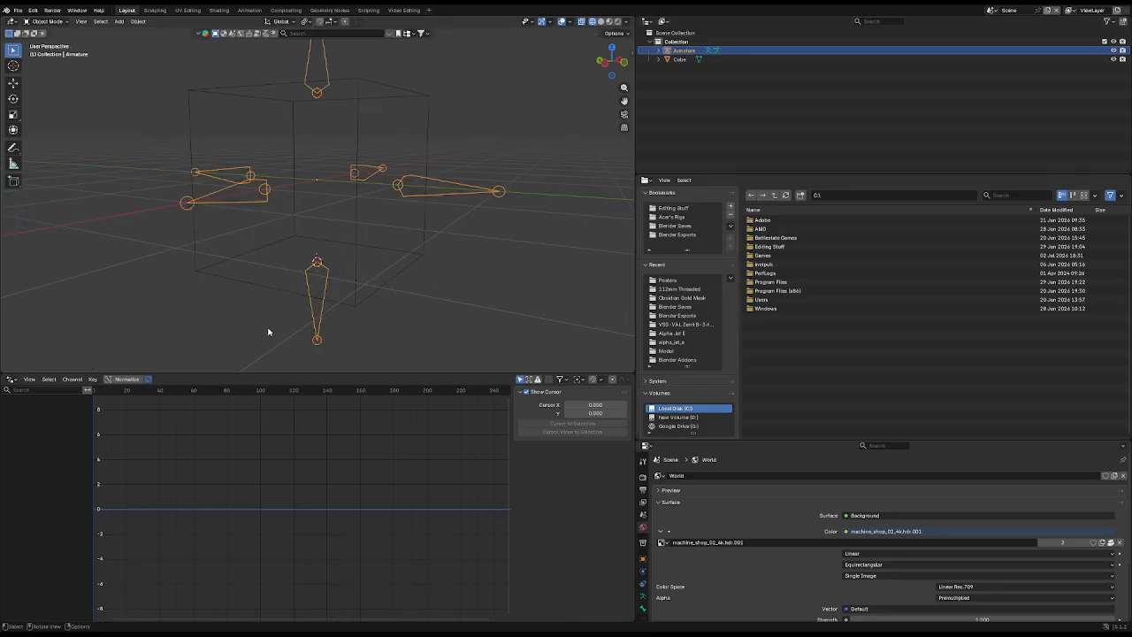
{"action": "middle_click_drag", "start_coordinate": [348, 270], "coordinate": [403, 243]}
{"action": "key", "text": "shift+z"}
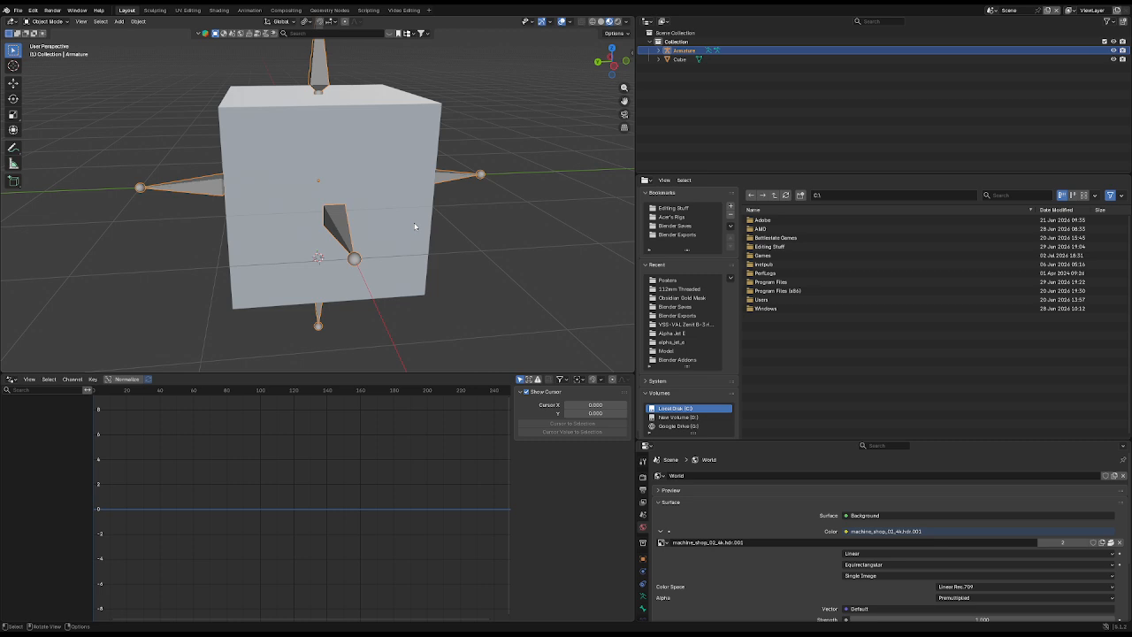
Step: Try moving the whole armature away from the cube in Object Mode
{"action": "scroll", "coordinate": [380, 210], "scroll_direction": "down", "scroll_amount": 5}
{"action": "middle_click_drag", "start_coordinate": [379, 209], "coordinate": [404, 224]}
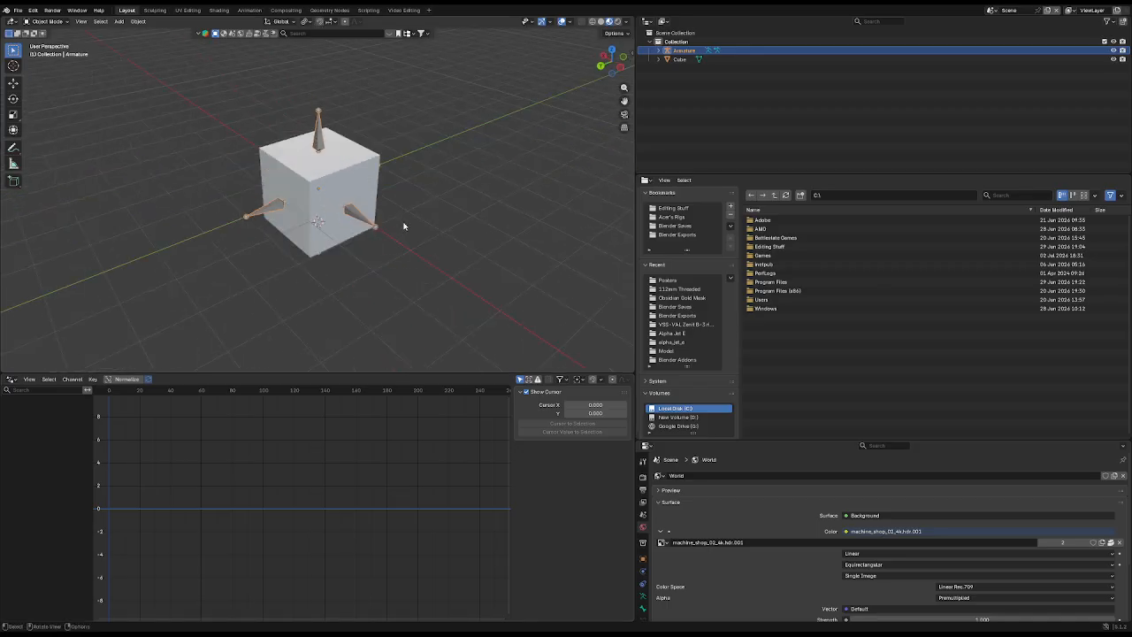
{"action": "middle_click_drag", "start_coordinate": [248, 247], "coordinate": [500, 125]}
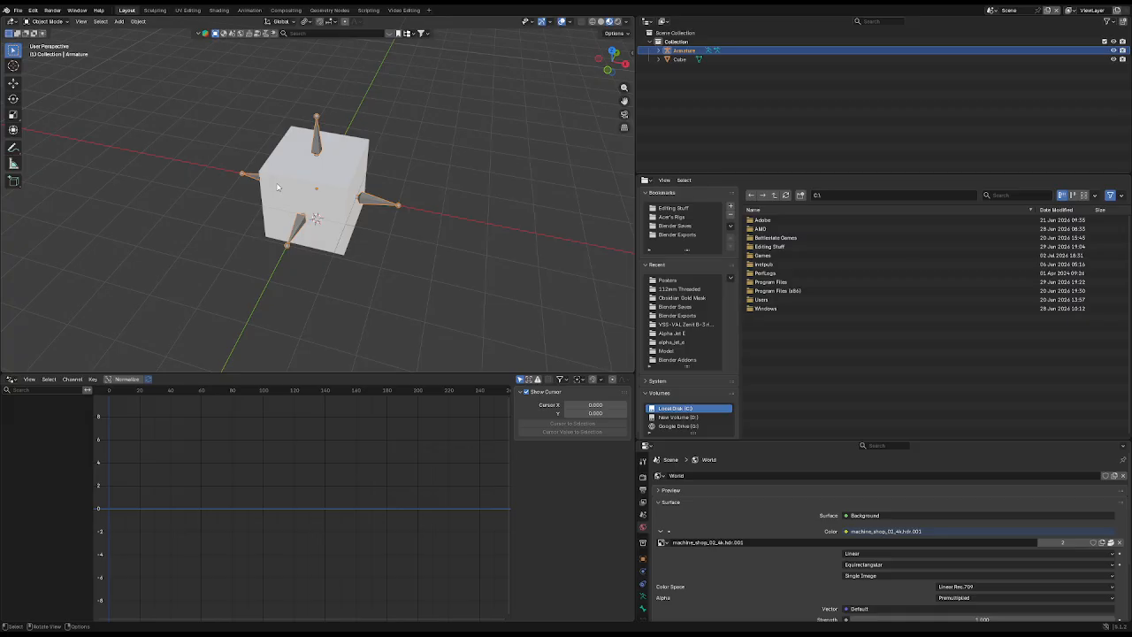
{"action": "scroll", "coordinate": [277, 186], "scroll_direction": "up", "scroll_amount": 1}
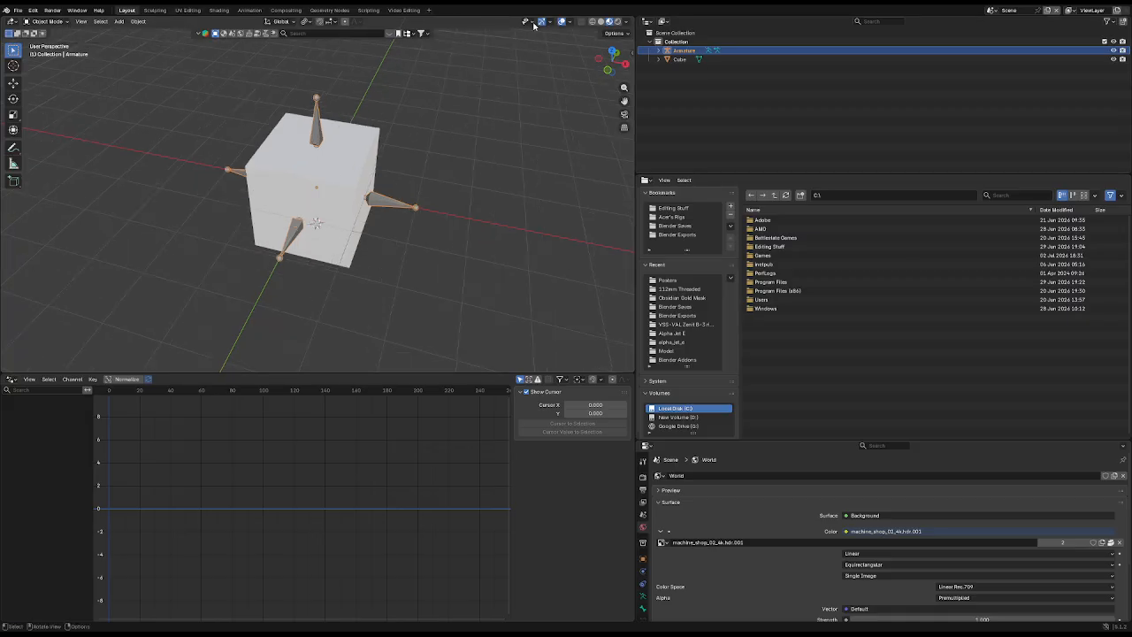
{"action": "key", "text": "g"}
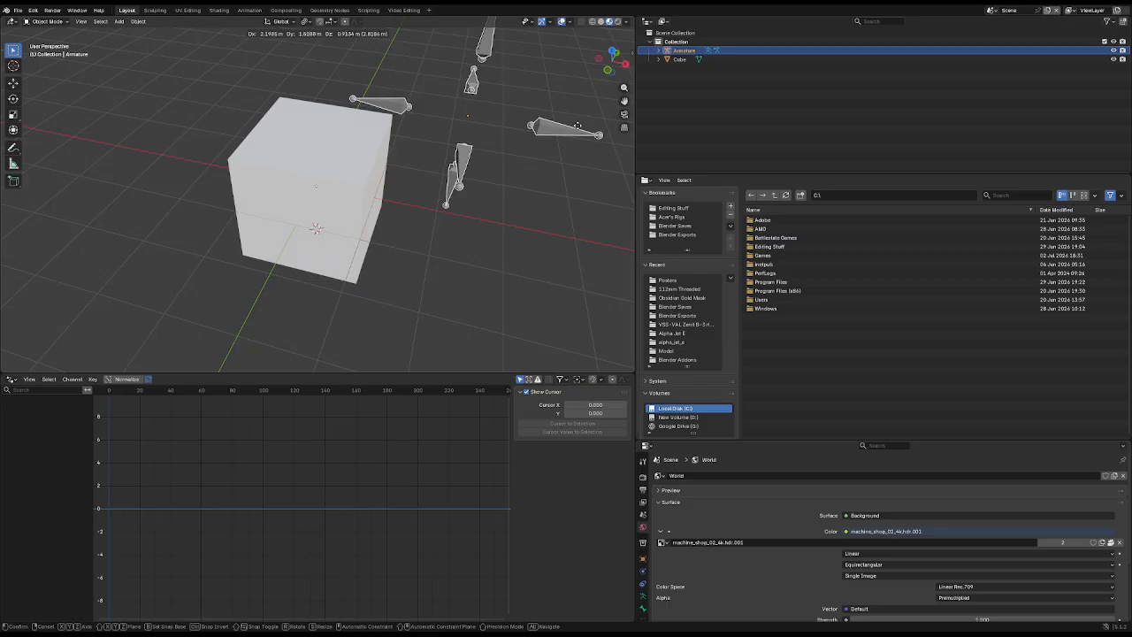
{"action": "key", "text": "Escape"}
Step: Switch the armature to Pose Mode, select the top face's bone, and try moving it on its own
{"action": "key", "text": "ctrl+Tab"}
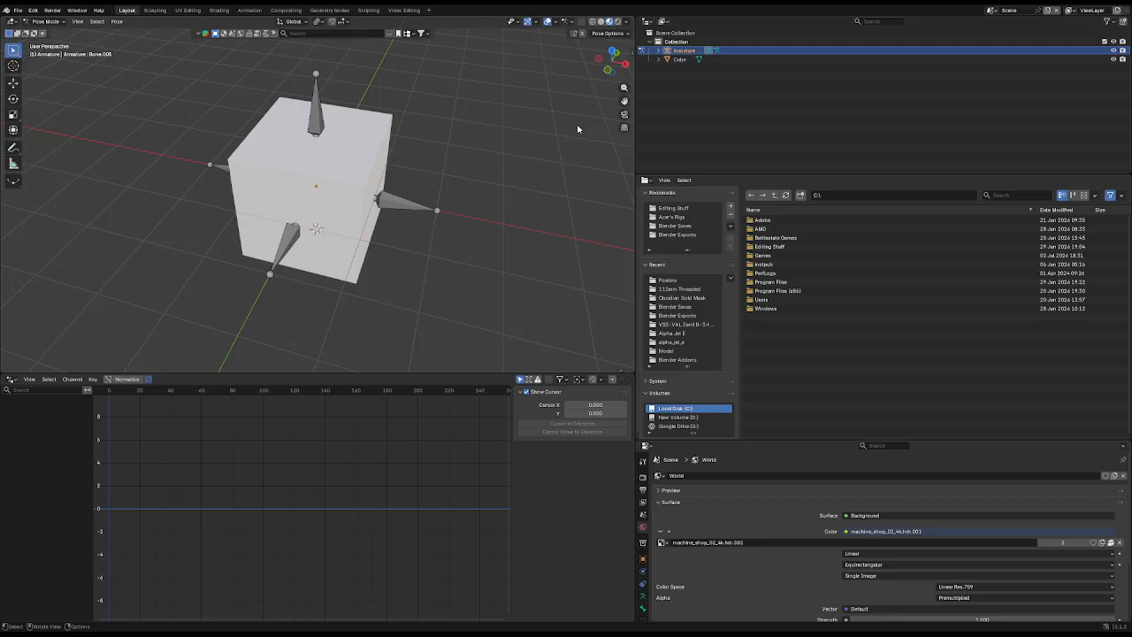
{"action": "scroll", "coordinate": [412, 182], "scroll_direction": "up", "scroll_amount": 2}
{"action": "middle_click_drag", "start_coordinate": [410, 147], "coordinate": [265, 119], "text": "shift"}
{"action": "left_click", "coordinate": [292, 106]}
{"action": "key", "text": "g"}
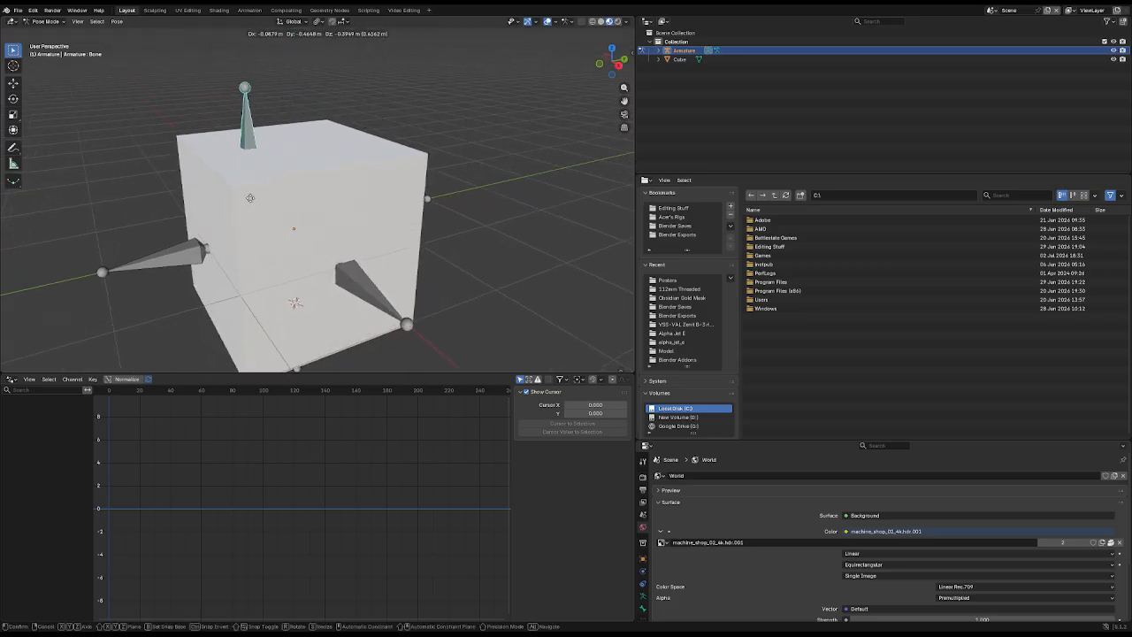
{"action": "key", "text": "Escape"}
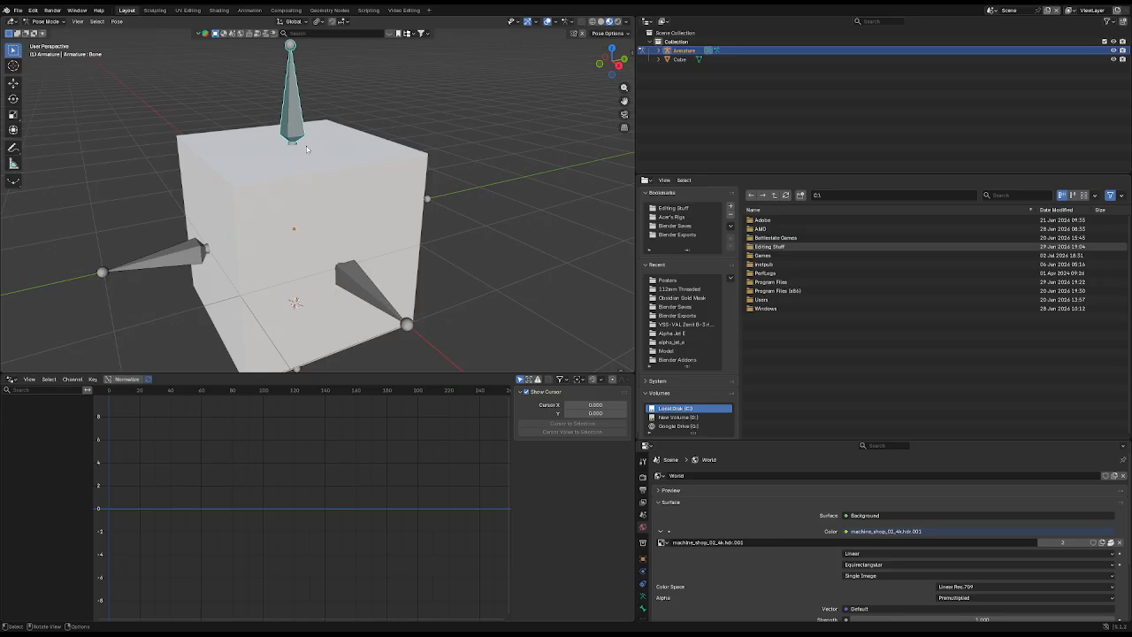
Step: Rename the top face's bone as Bone A
{"action": "key", "text": "F2"}
{"action": "key", "text": "Escape"}
{"action": "key", "text": "F2"}
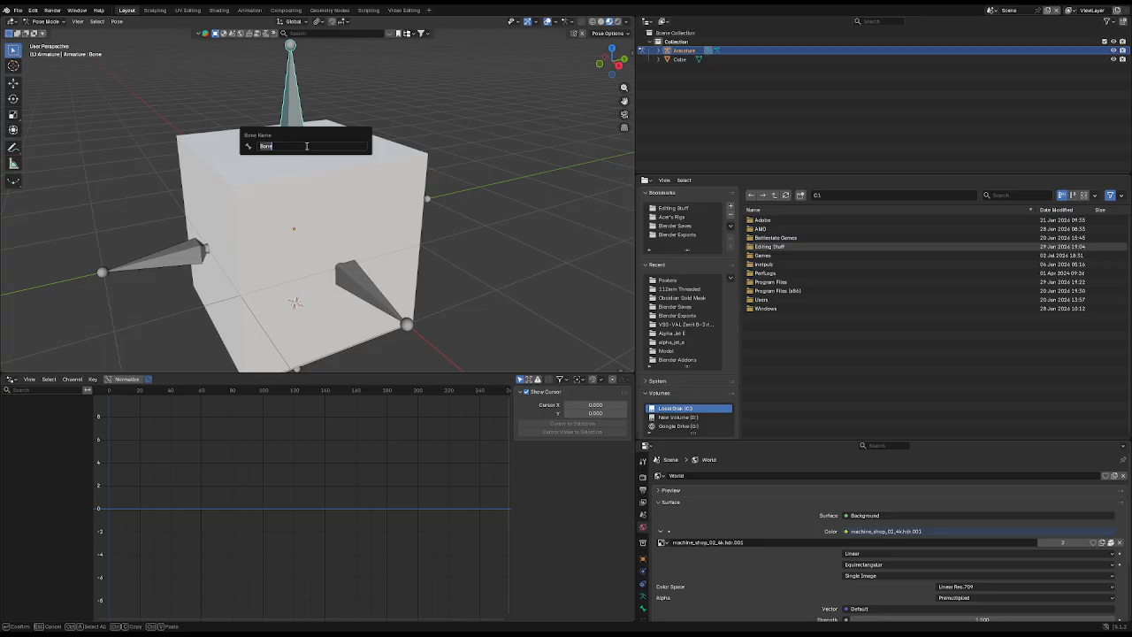
{"action": "type", "text": "Bone A"}
{"action": "key", "text": "Return"}
Step: Rename the bottom face's bone as Bone B
{"action": "scroll", "coordinate": [369, 162], "scroll_direction": "down", "scroll_amount": 1}
{"action": "middle_click_drag", "start_coordinate": [412, 200], "coordinate": [377, 211]}
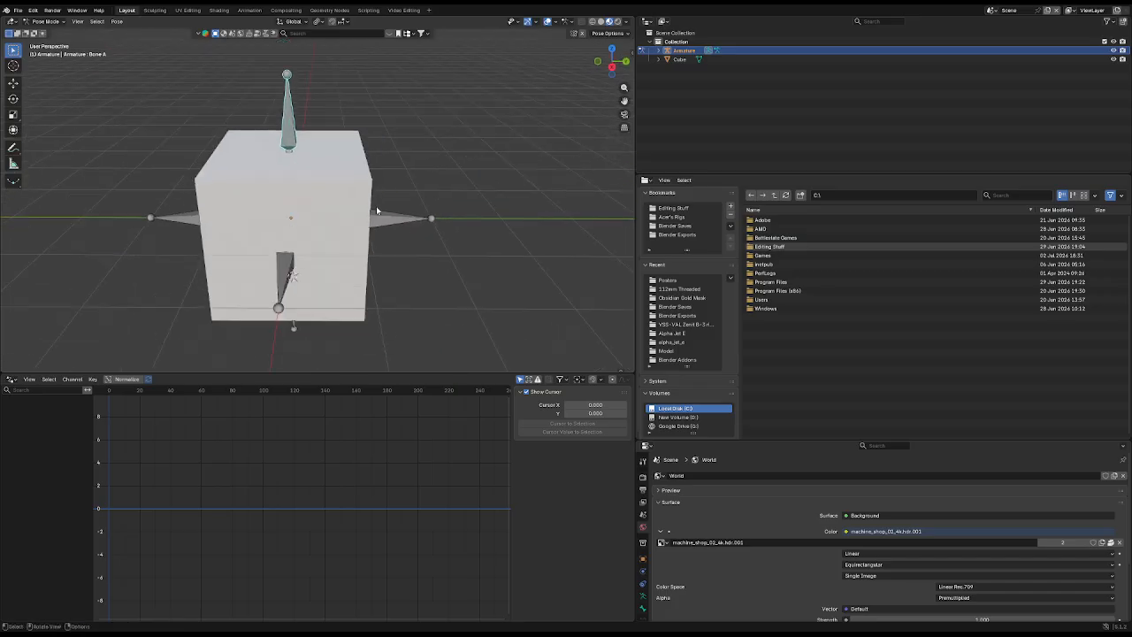
{"action": "middle_click_drag", "start_coordinate": [301, 265], "coordinate": [282, 215]}
{"action": "left_click", "coordinate": [290, 309]}
{"action": "key", "text": "F2"}
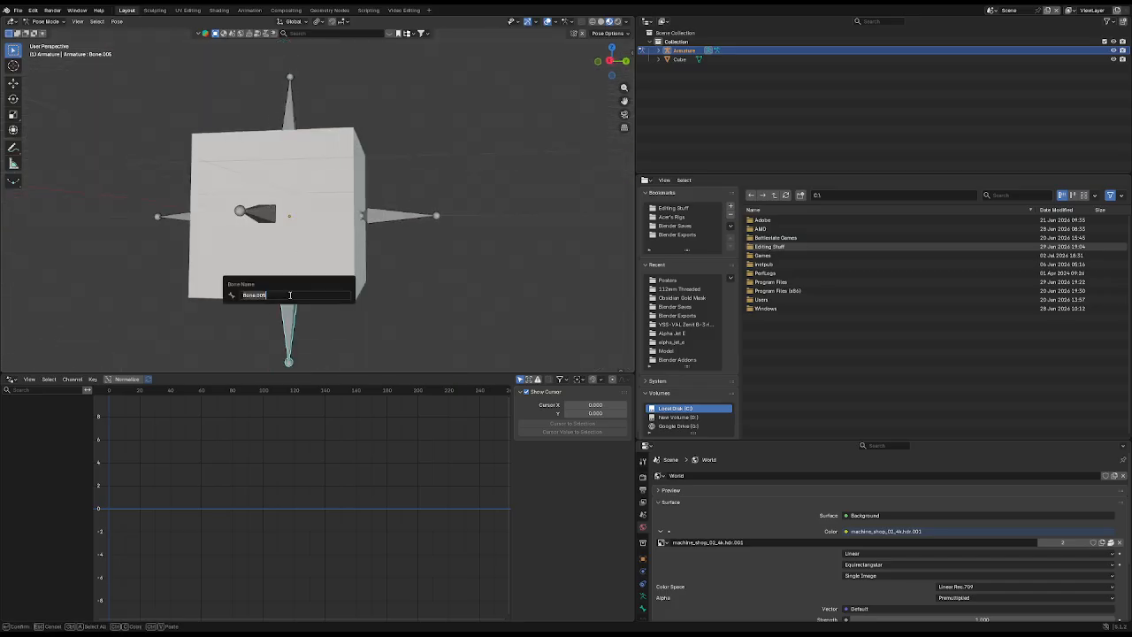
{"action": "type", "text": "Bone B"}
{"action": "key", "text": "Return"}
Step: Rename the +Y face's bone as Bone C and the +X face's bone as Bone D
{"action": "left_click", "coordinate": [380, 217]}
{"action": "key", "text": "F2"}
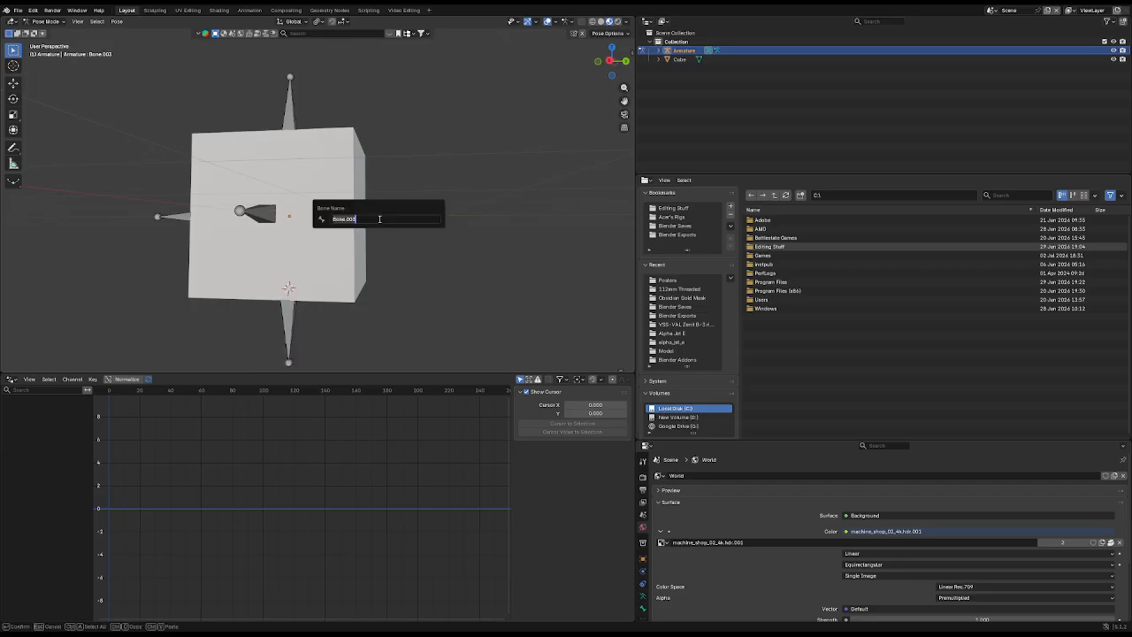
{"action": "type", "text": "Bone C"}
{"action": "key", "text": "Return"}
{"action": "middle_click_drag", "start_coordinate": [380, 218], "coordinate": [308, 238]}
{"action": "left_click", "coordinate": [217, 226]}
{"action": "key", "text": "F2"}
{"action": "type", "text": "Bone D"}
{"action": "key", "text": "Return"}
Step: Rename the -Y face's bone as Bone F and the -X face's bone as Bone G
{"action": "left_click", "coordinate": [187, 215]}
{"action": "key", "text": "F2"}
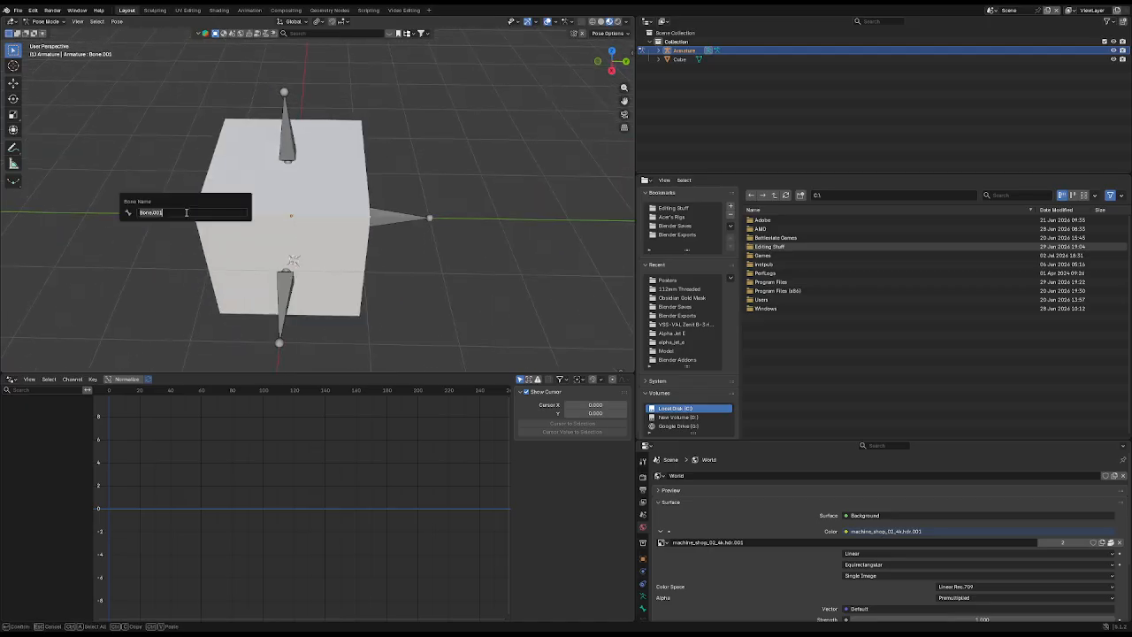
{"action": "type", "text": "Bone F"}
{"action": "key", "text": "Return"}
{"action": "middle_click_drag", "start_coordinate": [314, 211], "coordinate": [213, 192]}
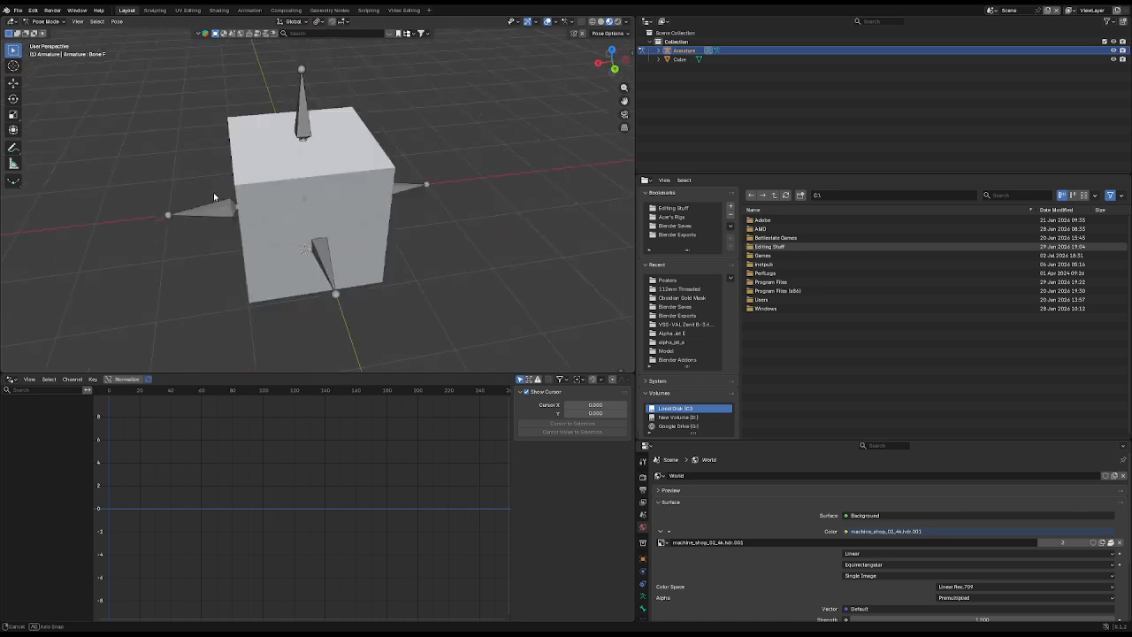
{"action": "left_click", "coordinate": [411, 186]}
{"action": "key", "text": "F2"}
{"action": "type", "text": "Bone G"}
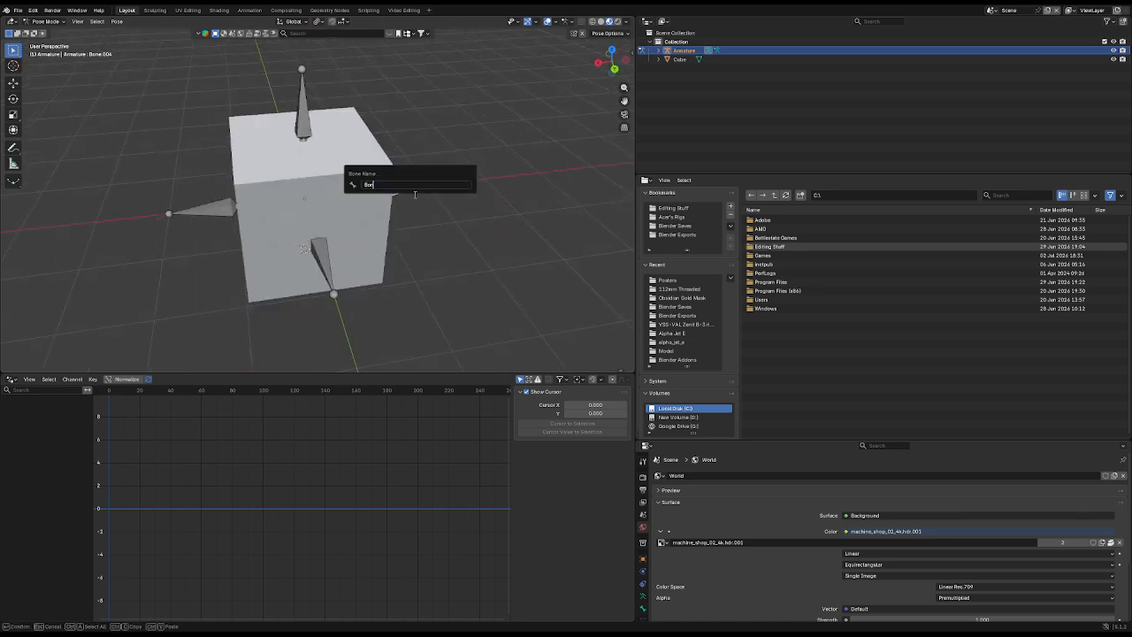
{"action": "key", "text": "Return"}
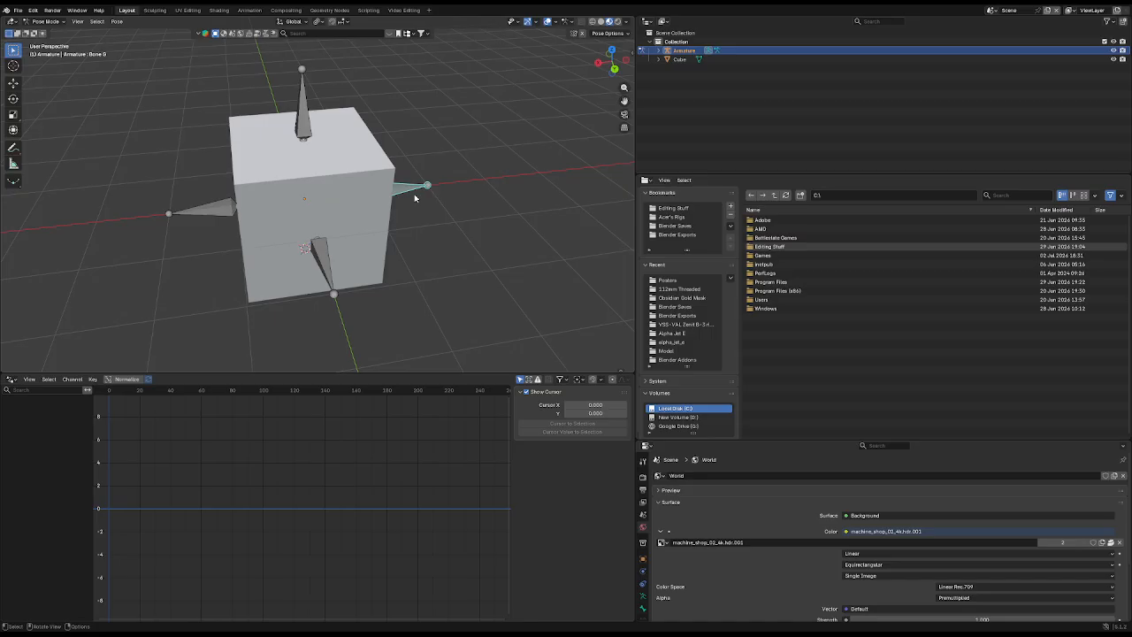
Step: Leave Pose Mode and separate the cube's bottom face into its own object in Edit Mode
{"action": "middle_click_drag", "start_coordinate": [415, 197], "coordinate": [292, 194]}
{"action": "left_click", "coordinate": [46, 20]}
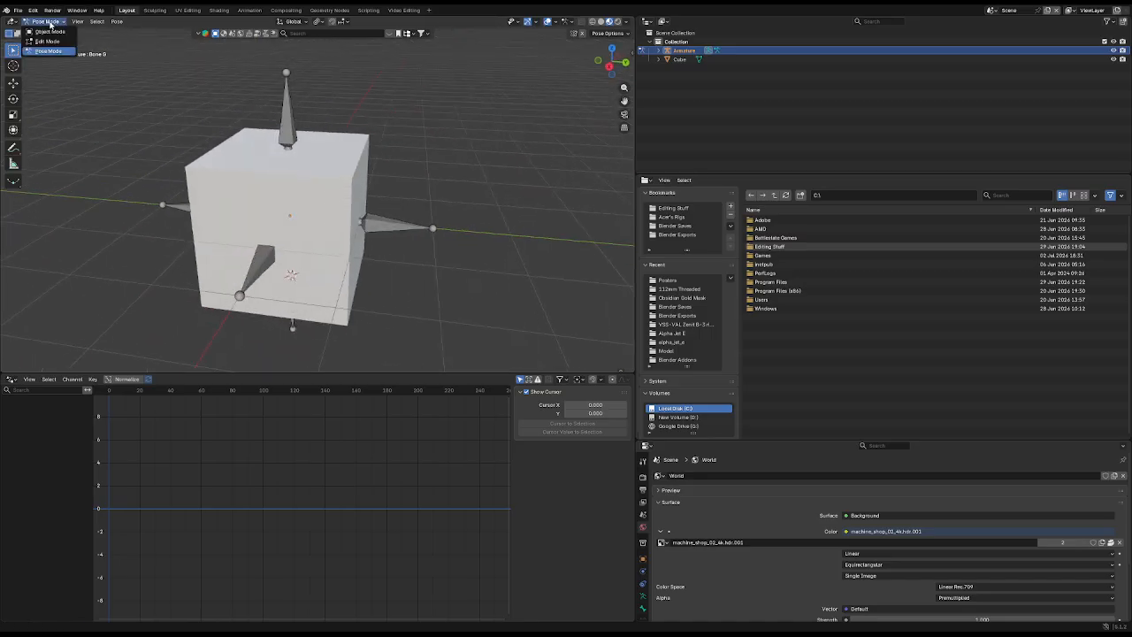
{"action": "left_click", "coordinate": [50, 32]}
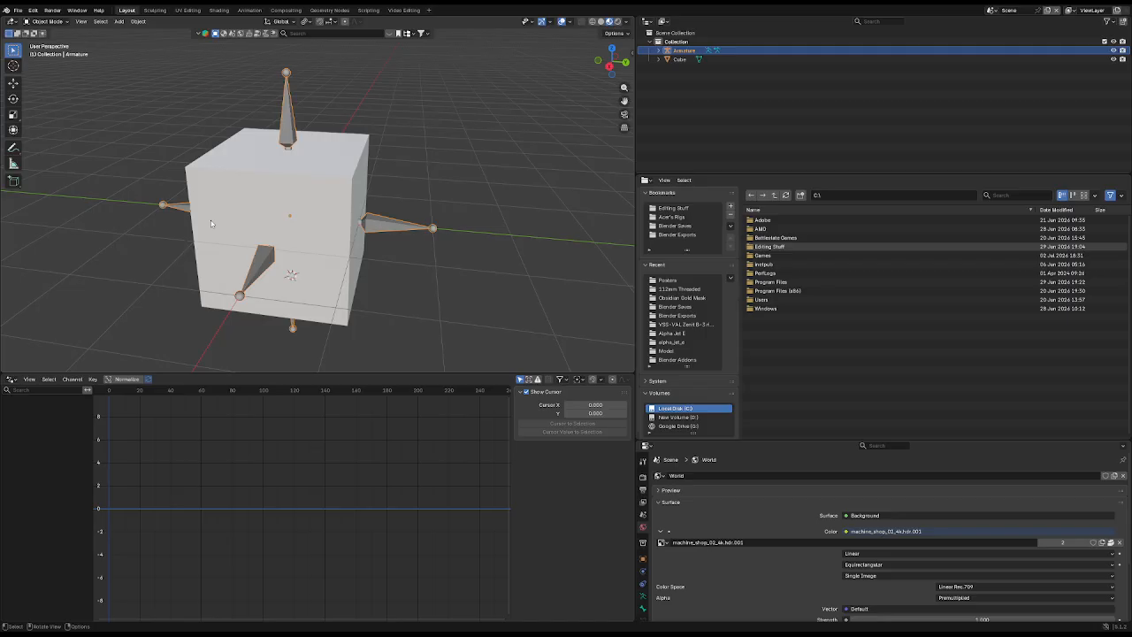
{"action": "left_click", "coordinate": [309, 227]}
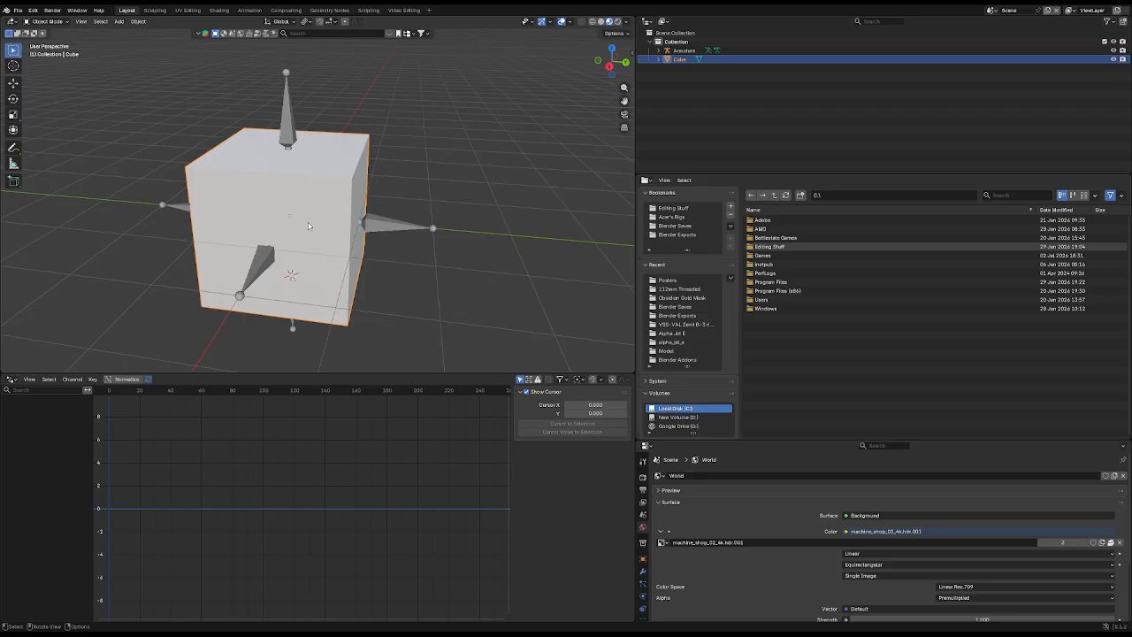
{"action": "key", "text": "Tab"}
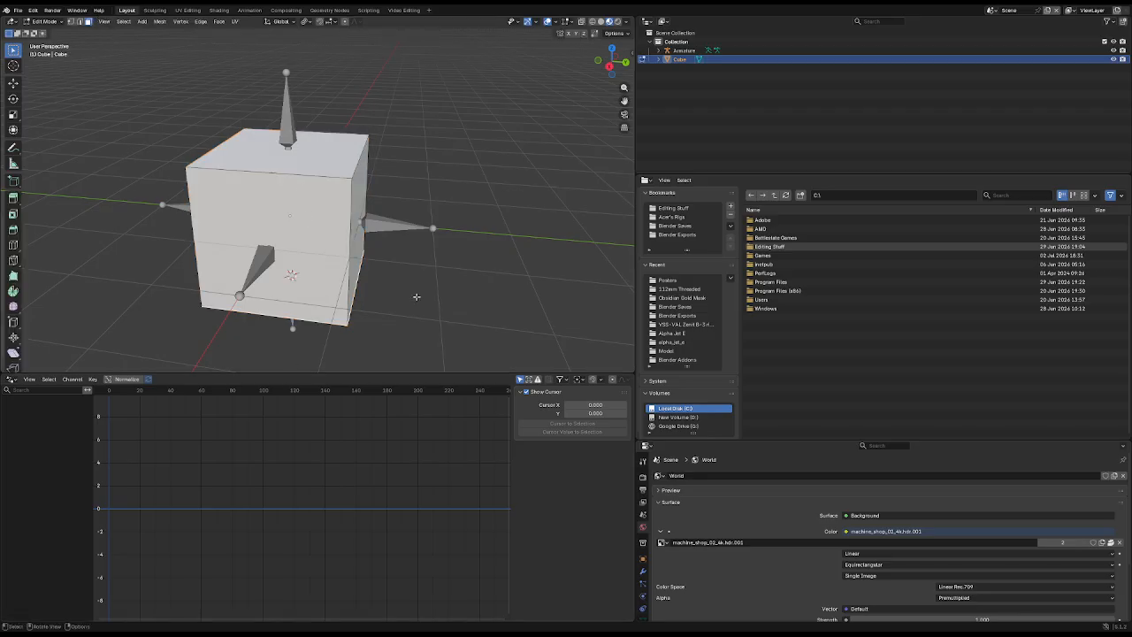
{"action": "middle_click_drag", "start_coordinate": [416, 298], "coordinate": [245, 286]}
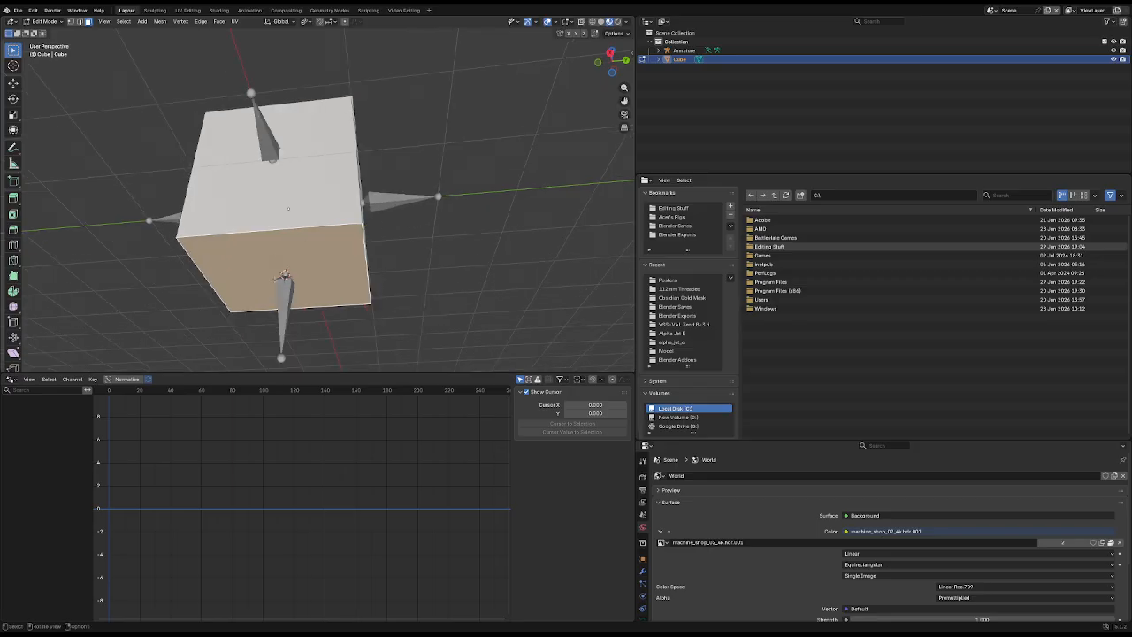
{"action": "key", "text": "p"}
{"action": "left_click", "coordinate": [302, 275]}
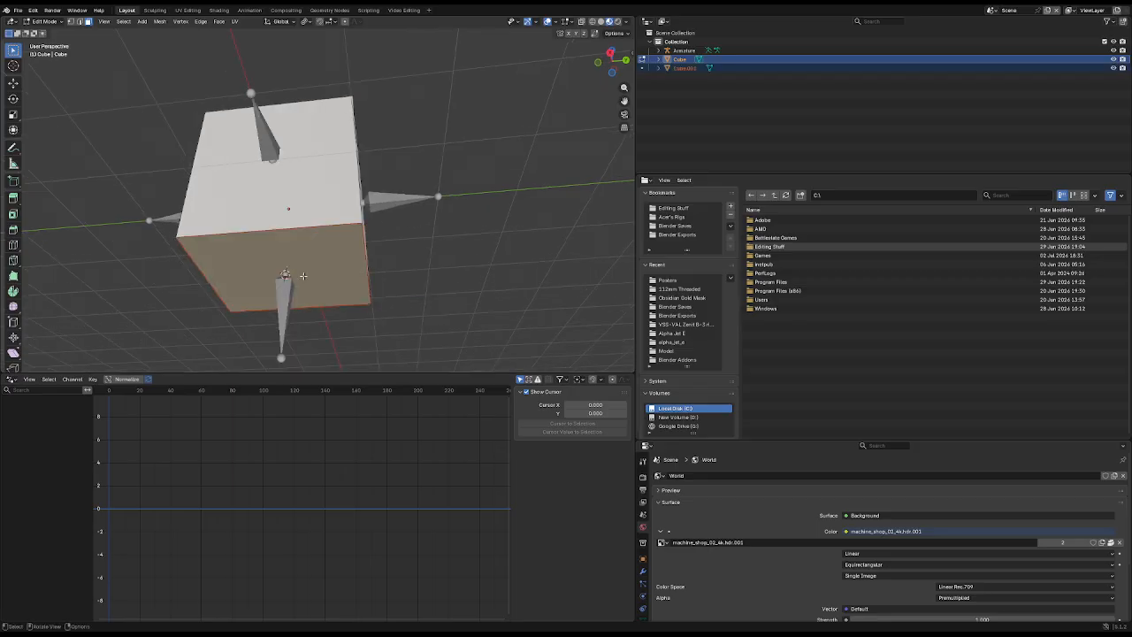
Step: Separate four more cube faces, including the top one, into individual objects, and return to Object Mode
{"action": "key", "text": "p"}
{"action": "left_click", "coordinate": [323, 148]}
{"action": "middle_click_drag", "start_coordinate": [323, 148], "coordinate": [82, 218]}
{"action": "key", "text": "p"}
{"action": "left_click", "coordinate": [319, 192]}
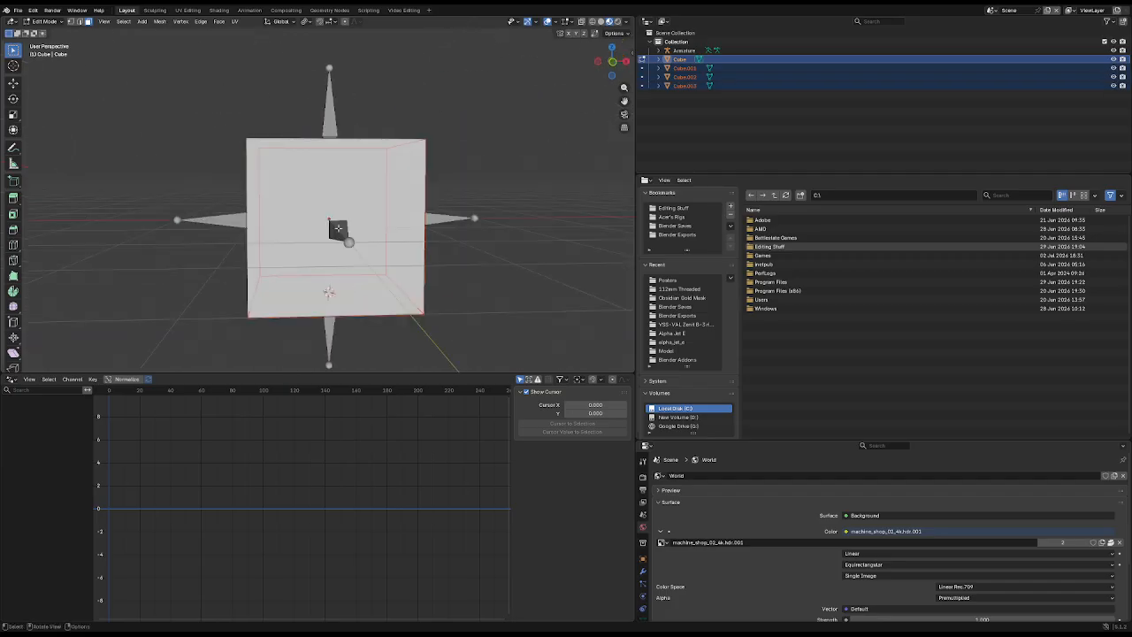
{"action": "left_click", "coordinate": [338, 228]}
{"action": "key", "text": "p"}
{"action": "left_click", "coordinate": [337, 228]}
{"action": "middle_click_drag", "start_coordinate": [338, 228], "coordinate": [349, 203]}
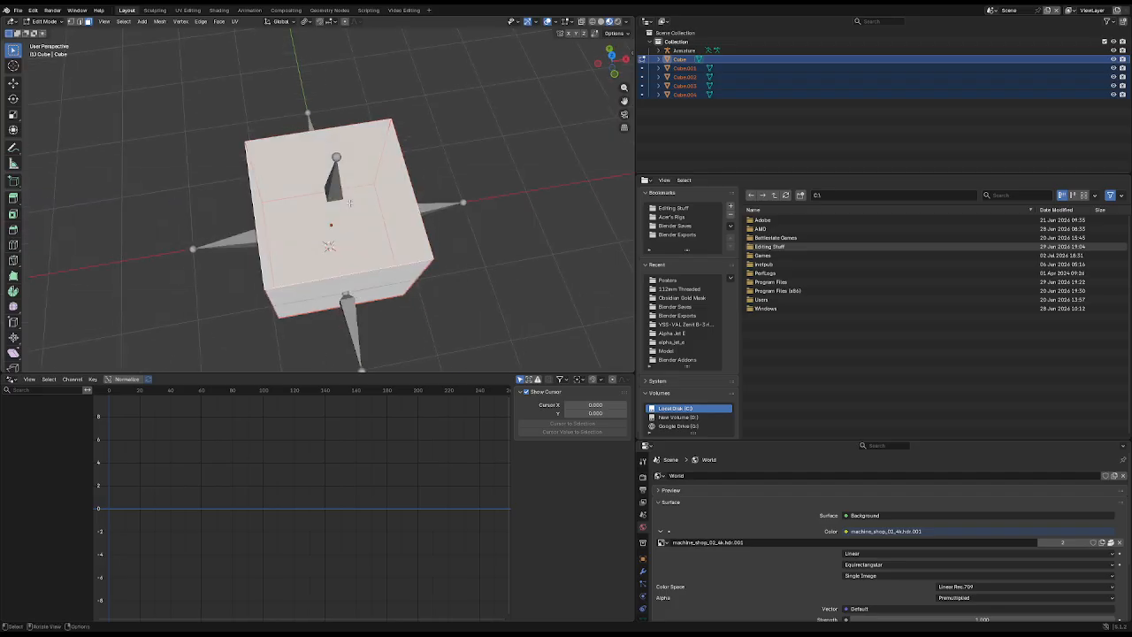
{"action": "key", "text": "p"}
{"action": "left_click", "coordinate": [349, 203]}
{"action": "key", "text": "Tab"}
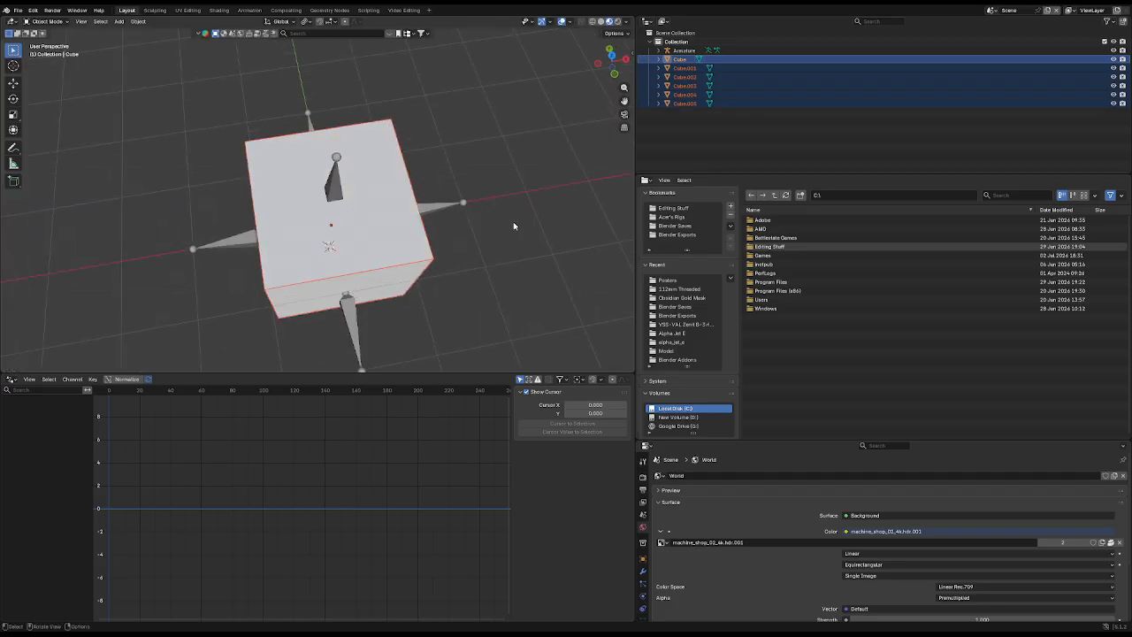
Step: Select the cube's top face together with the armature, enter Pose Mode, and pick Bone A on that face
{"action": "middle_click_drag", "start_coordinate": [513, 222], "coordinate": [554, 178]}
{"action": "left_click", "coordinate": [377, 156]}
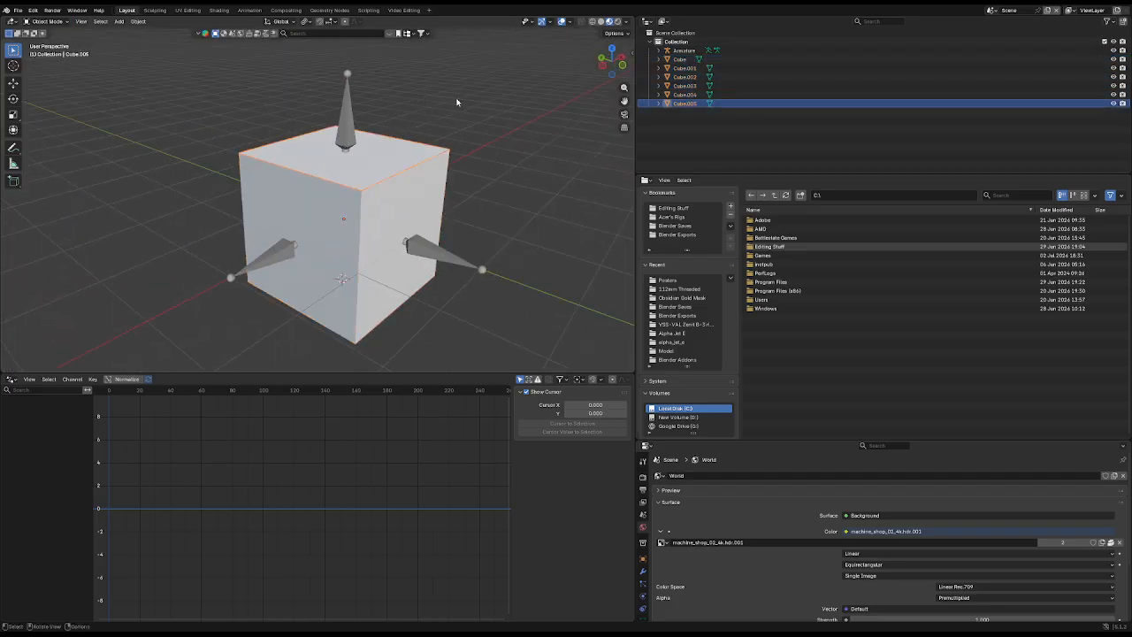
{"action": "middle_click_drag", "start_coordinate": [456, 103], "coordinate": [370, 179]}
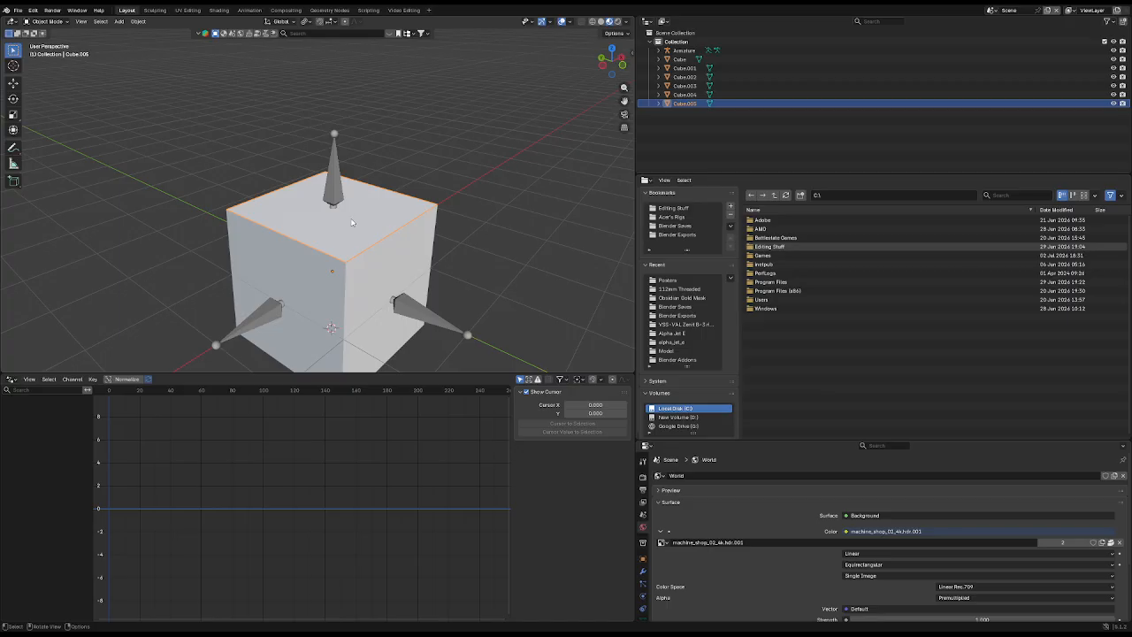
{"action": "middle_click_drag", "start_coordinate": [343, 185], "coordinate": [348, 141]}
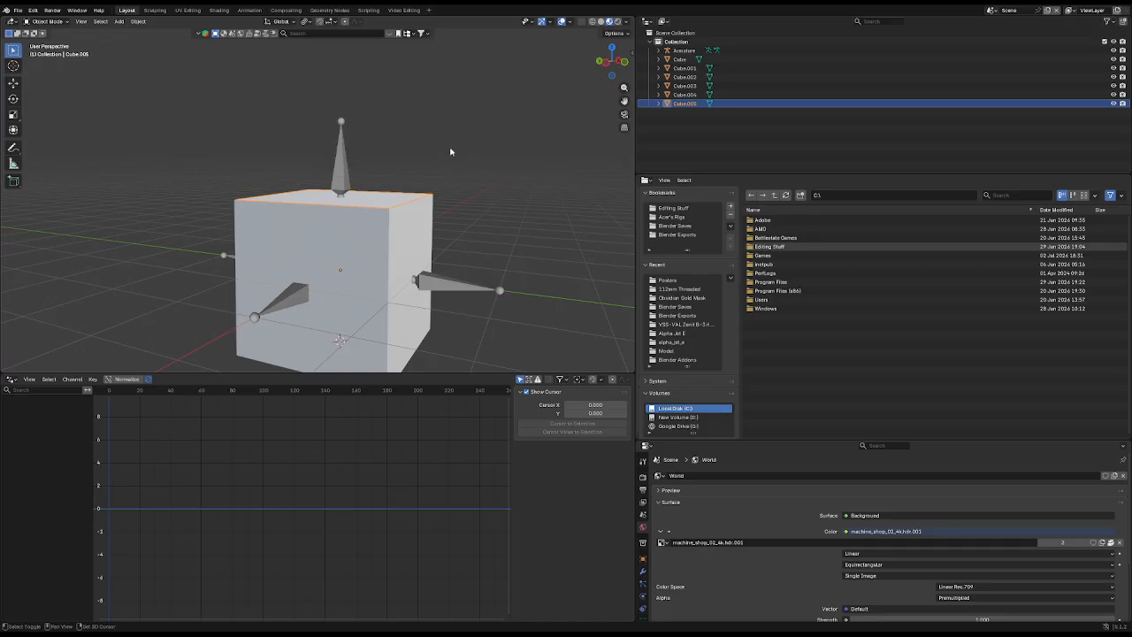
{"action": "left_click", "coordinate": [342, 135], "text": "shift"}
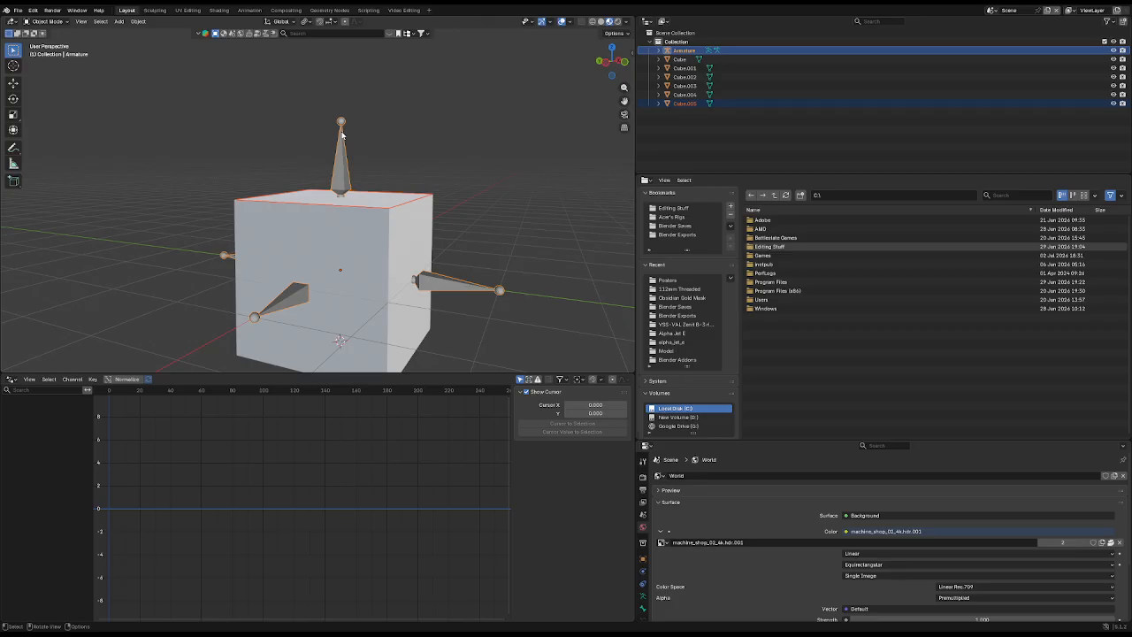
{"action": "key", "text": "ctrl+Tab"}
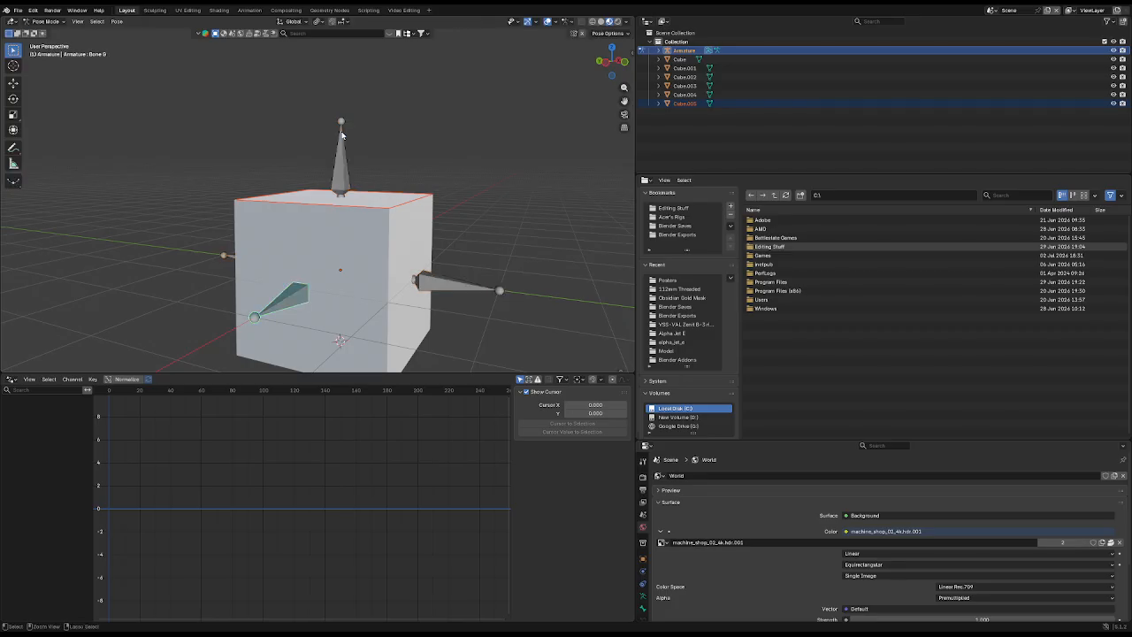
{"action": "key", "text": "ctrl+Tab"}
{"action": "left_click", "coordinate": [51, 20]}
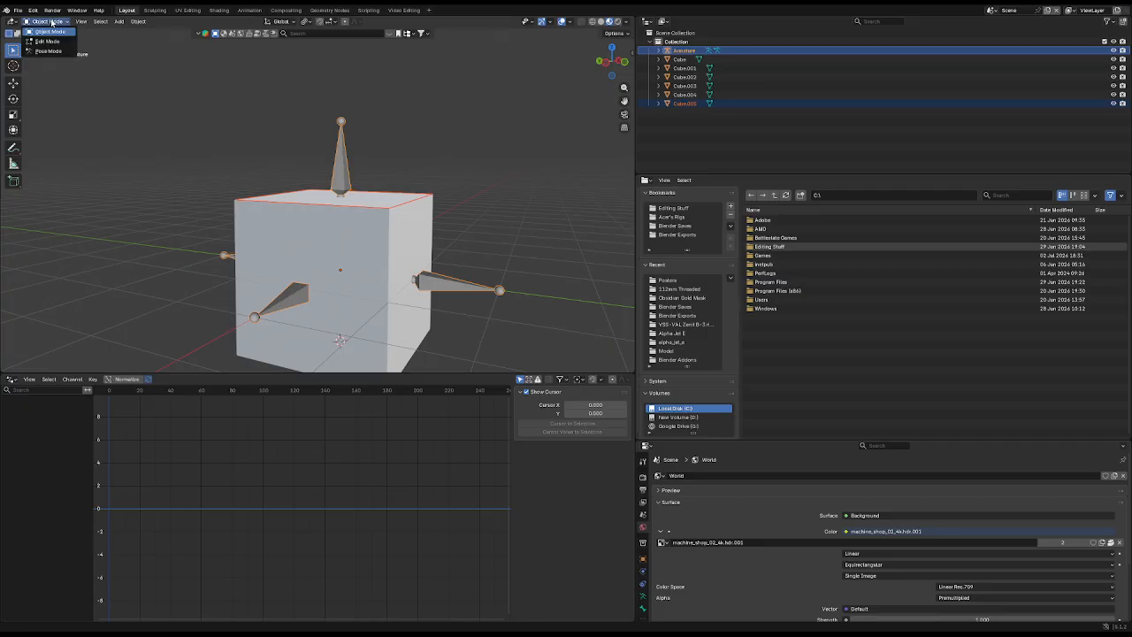
{"action": "left_click", "coordinate": [49, 51]}
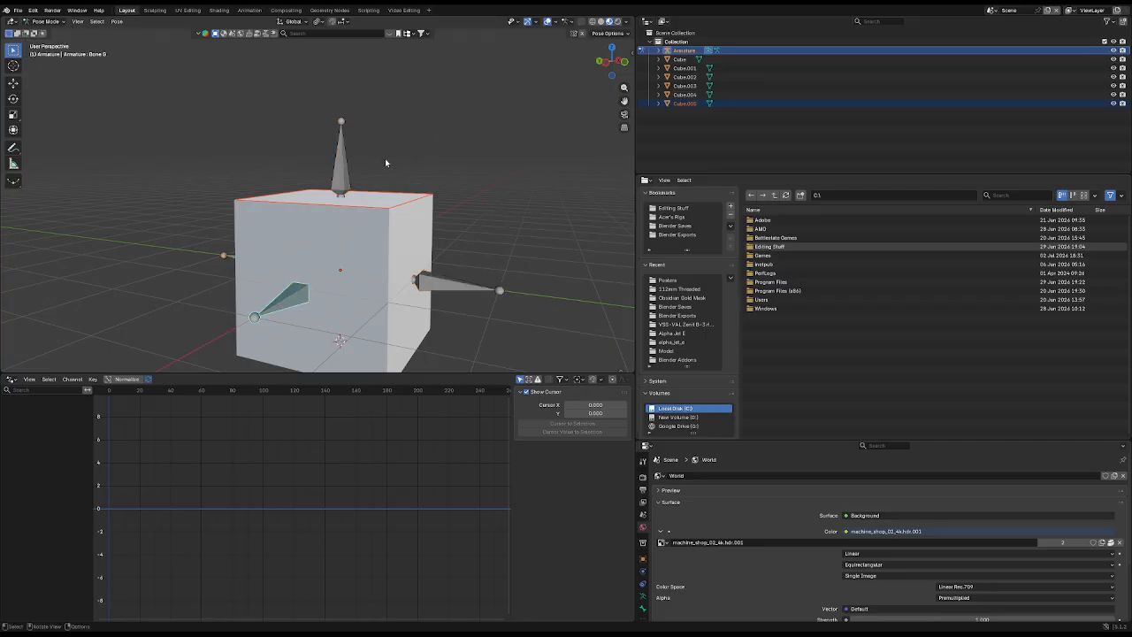
{"action": "left_click", "coordinate": [343, 168]}
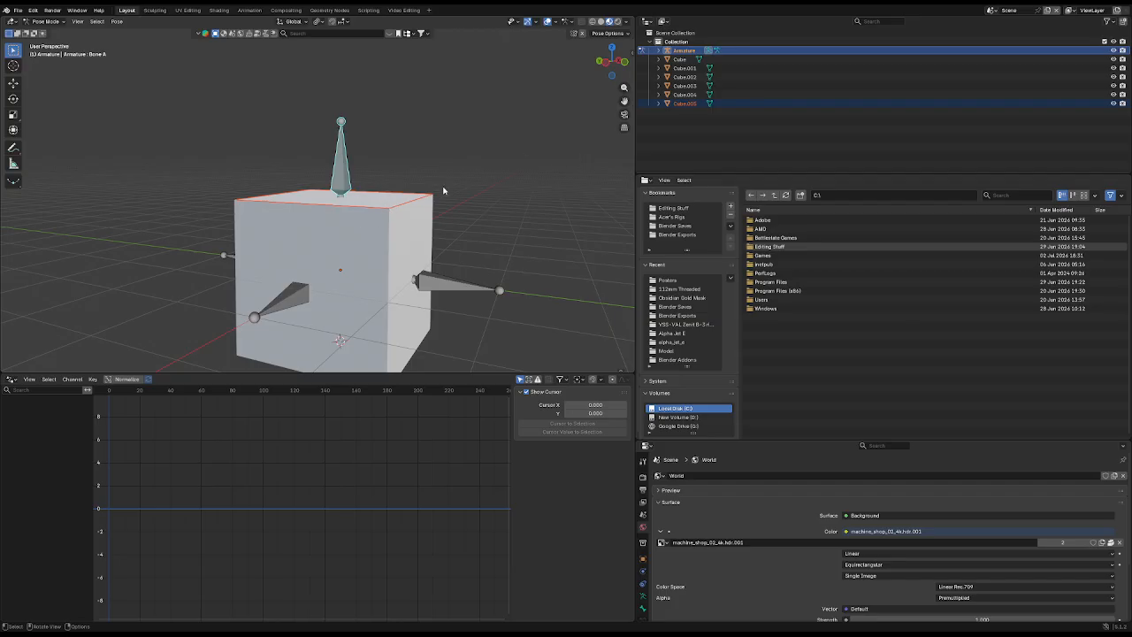
Step: Parent the top face to Bone A using Bone Relative with Keep Transform enabled
{"action": "key", "text": "ctrl+p"}
{"action": "key", "text": "Up"}
{"action": "key", "text": "Up"}
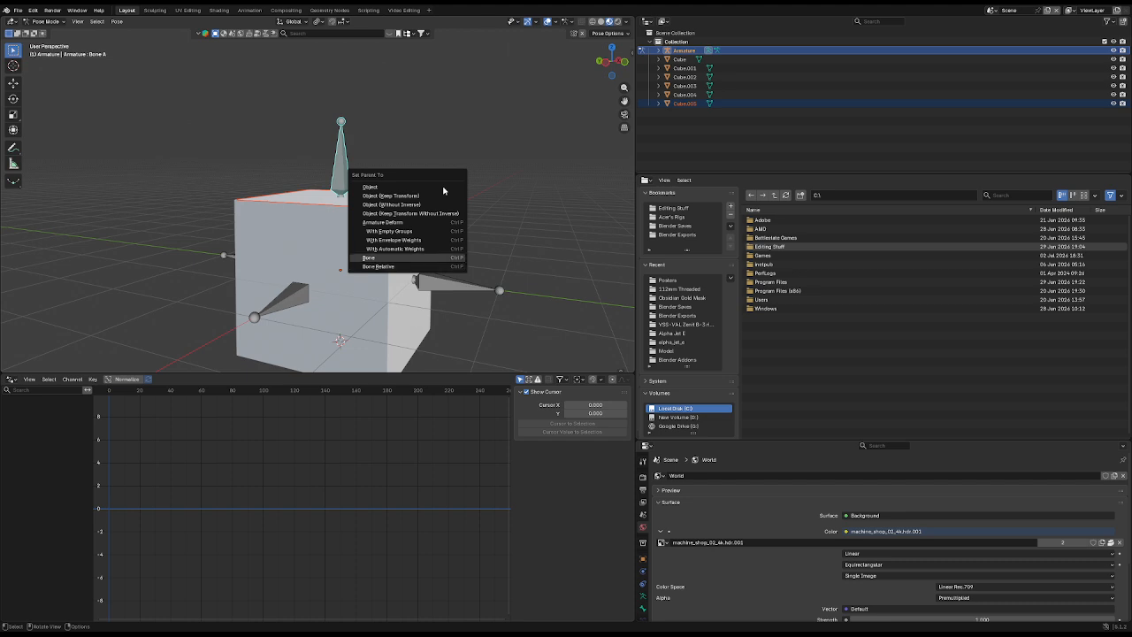
{"action": "key", "text": "Down"}
{"action": "key", "text": "Up"}
{"action": "key", "text": "Down"}
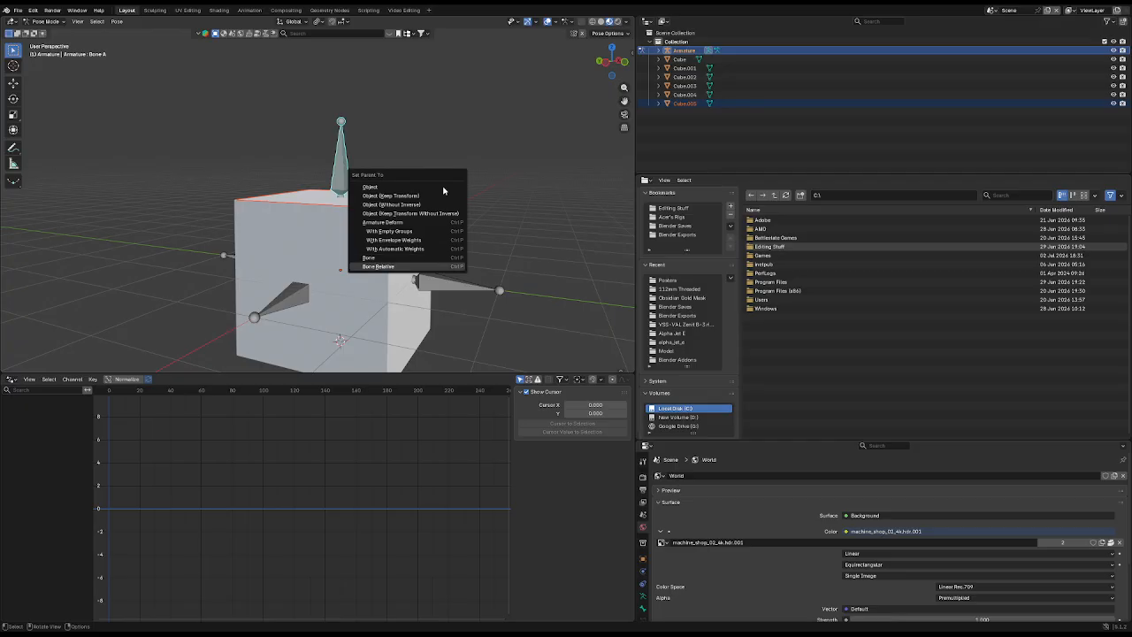
{"action": "key", "text": "Return"}
{"action": "left_click", "coordinate": [48, 364]}
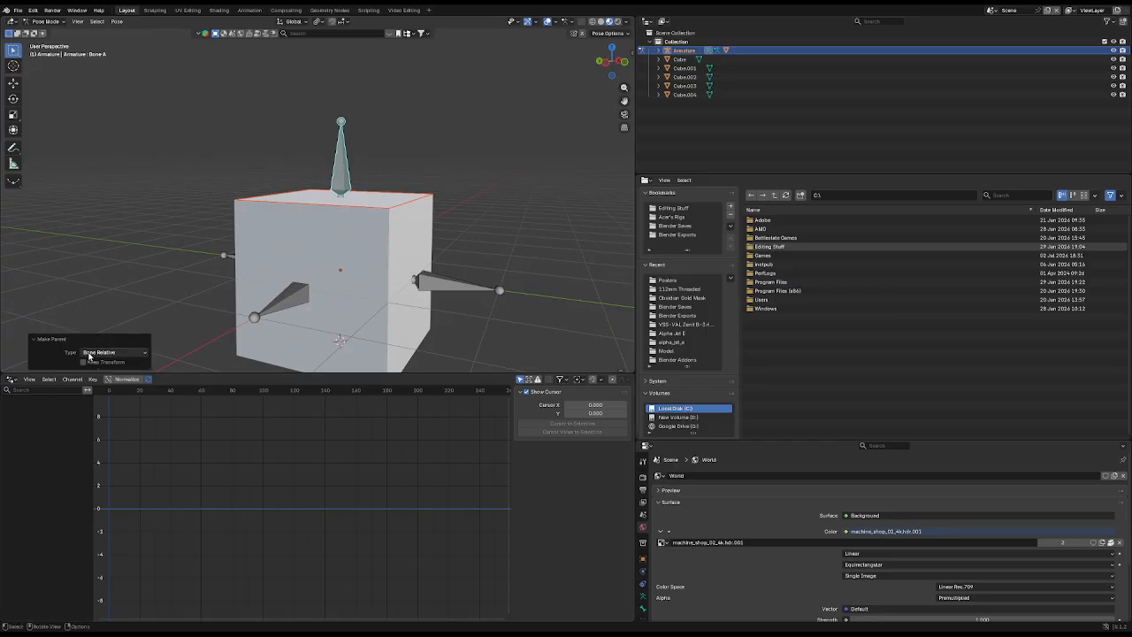
{"action": "left_click", "coordinate": [85, 362]}
Step: Try moving Bone A along the Z axis and freely to test whether the top face follows it
{"action": "middle_click_drag", "start_coordinate": [291, 264], "coordinate": [523, 196]}
{"action": "key", "text": "g"}
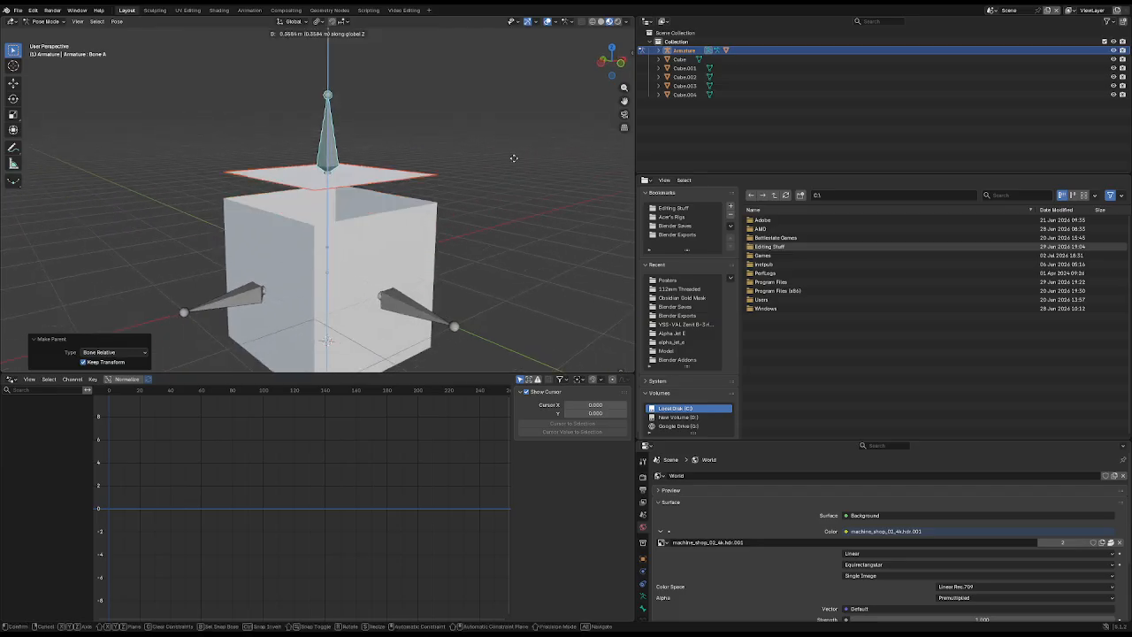
{"action": "key", "text": "z"}
{"action": "key", "text": "z"}
{"action": "key", "text": "z"}
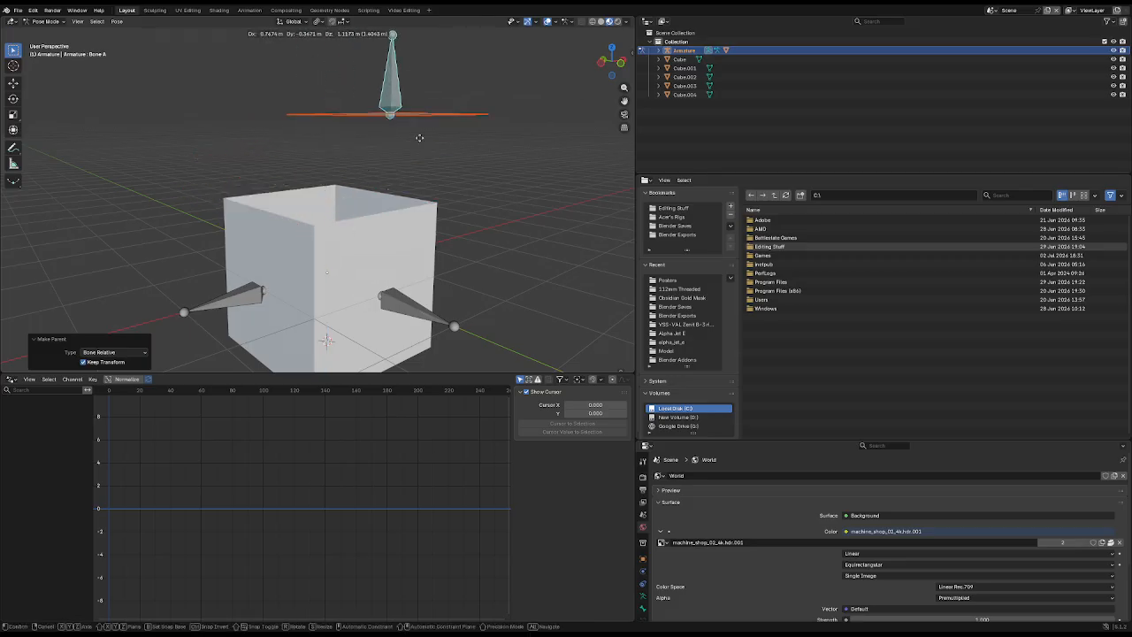
{"action": "key", "text": "Escape"}
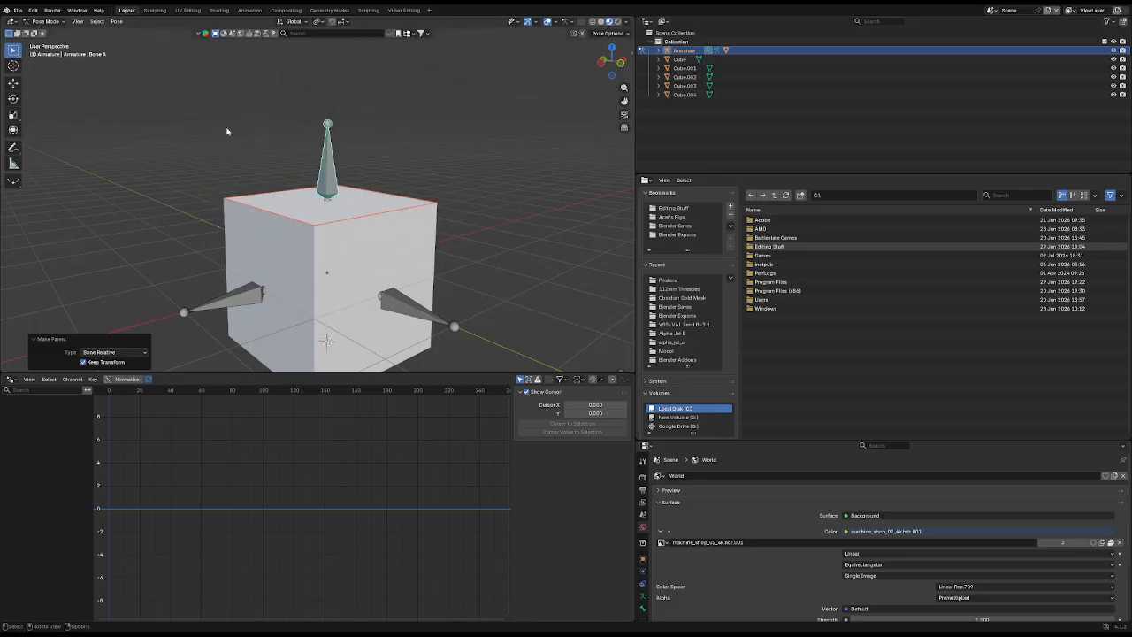
{"action": "key", "text": "ctrl+z"}
Step: Return to Object Mode, select the -X face with the armature, and parent it to Bone G as Bone Relative in Pose Mode
{"action": "left_click", "coordinate": [46, 21]}
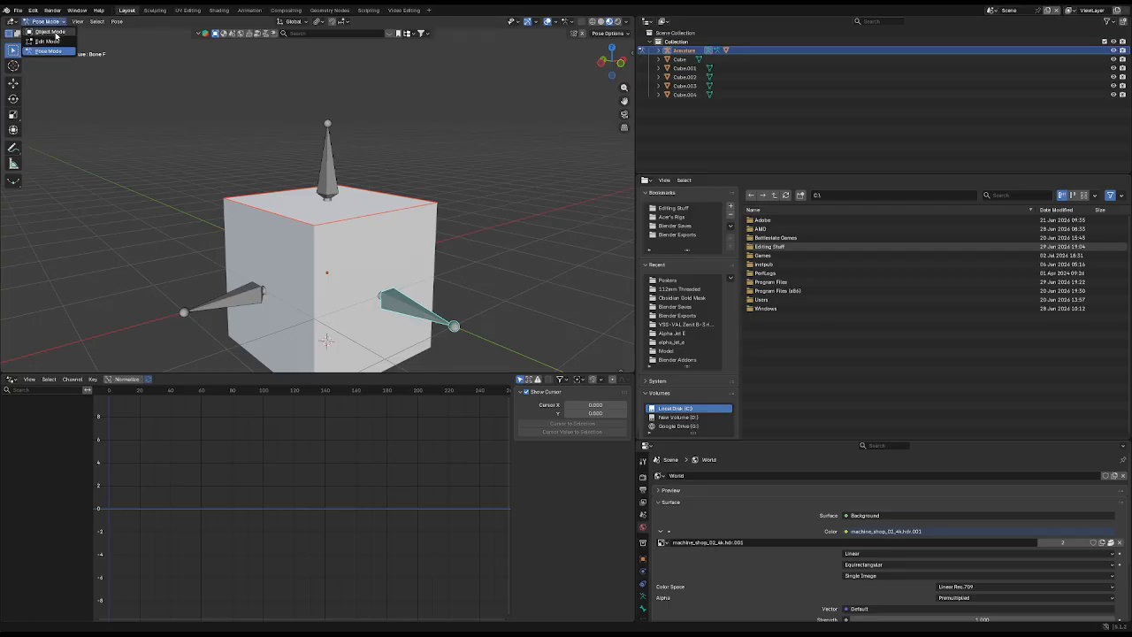
{"action": "left_click", "coordinate": [49, 31]}
{"action": "left_click", "coordinate": [760, 59]}
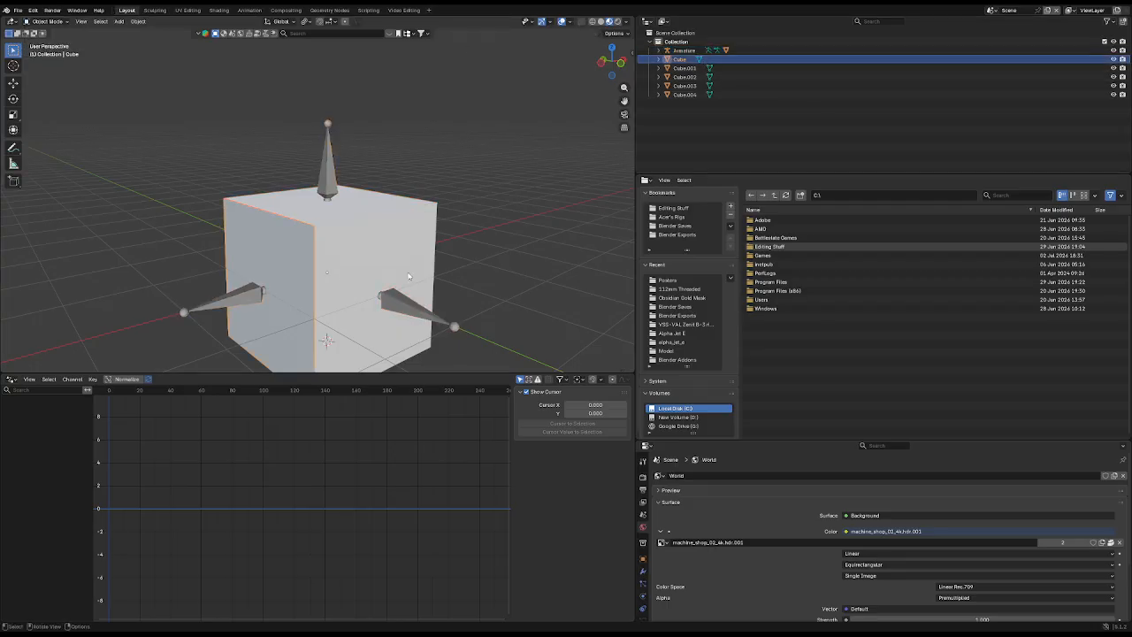
{"action": "left_click", "coordinate": [240, 297]}
{"action": "key", "text": "ctrl+Tab"}
{"action": "left_click", "coordinate": [239, 298]}
{"action": "key", "text": "ctrl+p"}
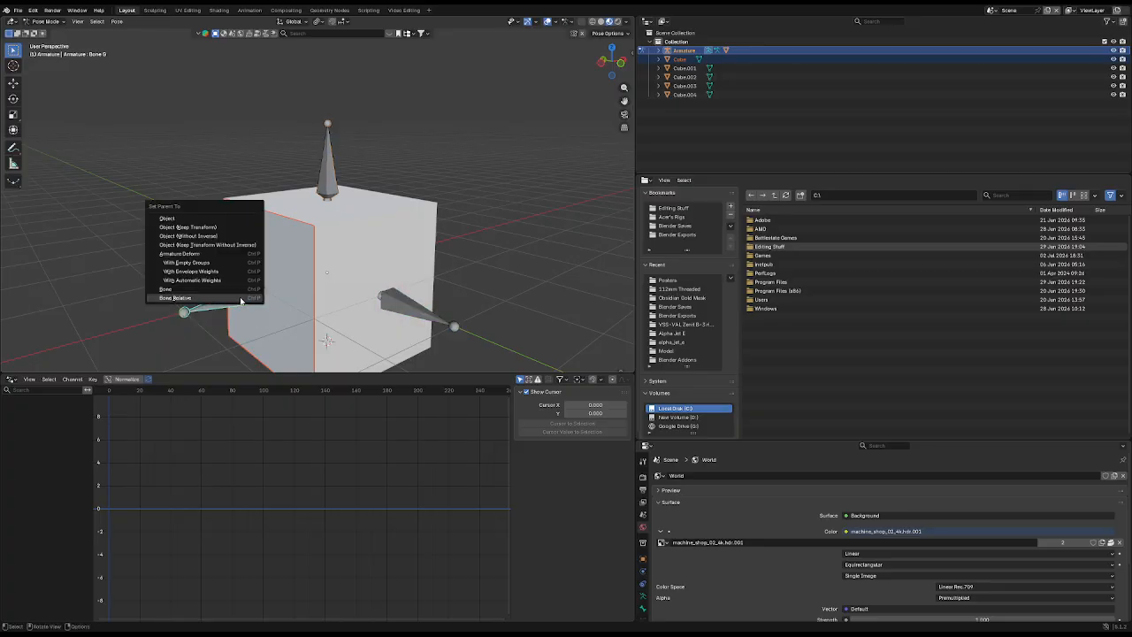
{"action": "left_click", "coordinate": [243, 297]}
Step: Parent the cube's bottom face to Bone B using Bone Relative
{"action": "left_click", "coordinate": [686, 60]}
{"action": "middle_click_drag", "start_coordinate": [276, 270], "coordinate": [340, 182]}
{"action": "left_click", "coordinate": [281, 348], "text": "shift"}
{"action": "key", "text": "ctrl+p"}
{"action": "left_click", "coordinate": [283, 349]}
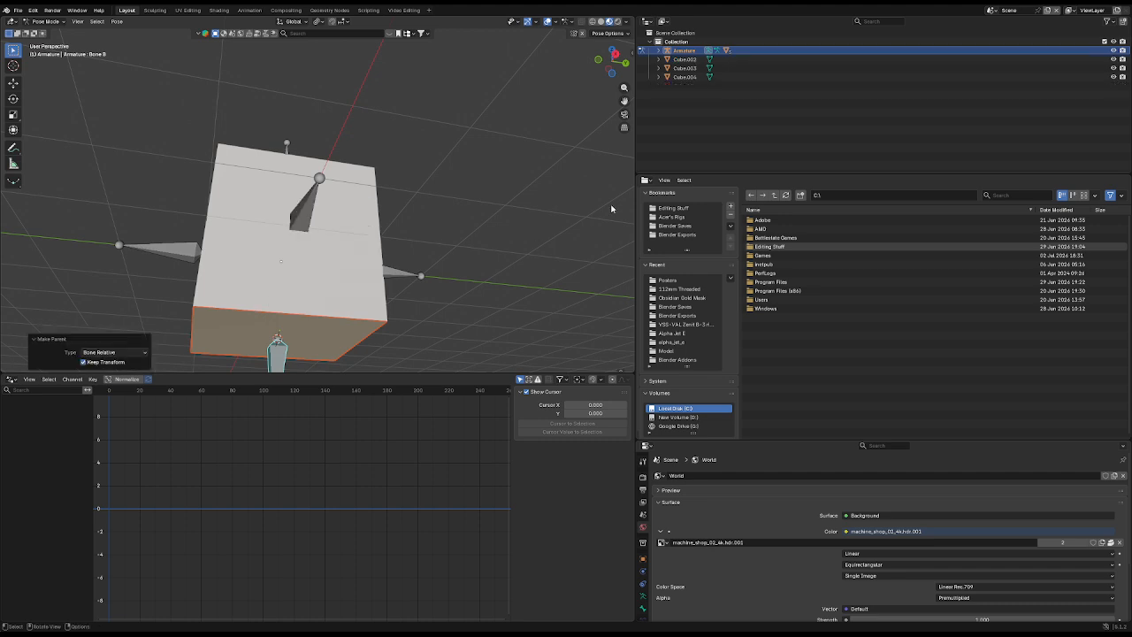
Step: Parent the cube's +X face to Bone D using Bone Relative
{"action": "left_click", "coordinate": [683, 61]}
{"action": "middle_click_drag", "start_coordinate": [523, 170], "coordinate": [424, 257]}
{"action": "left_click", "coordinate": [291, 239], "text": "shift"}
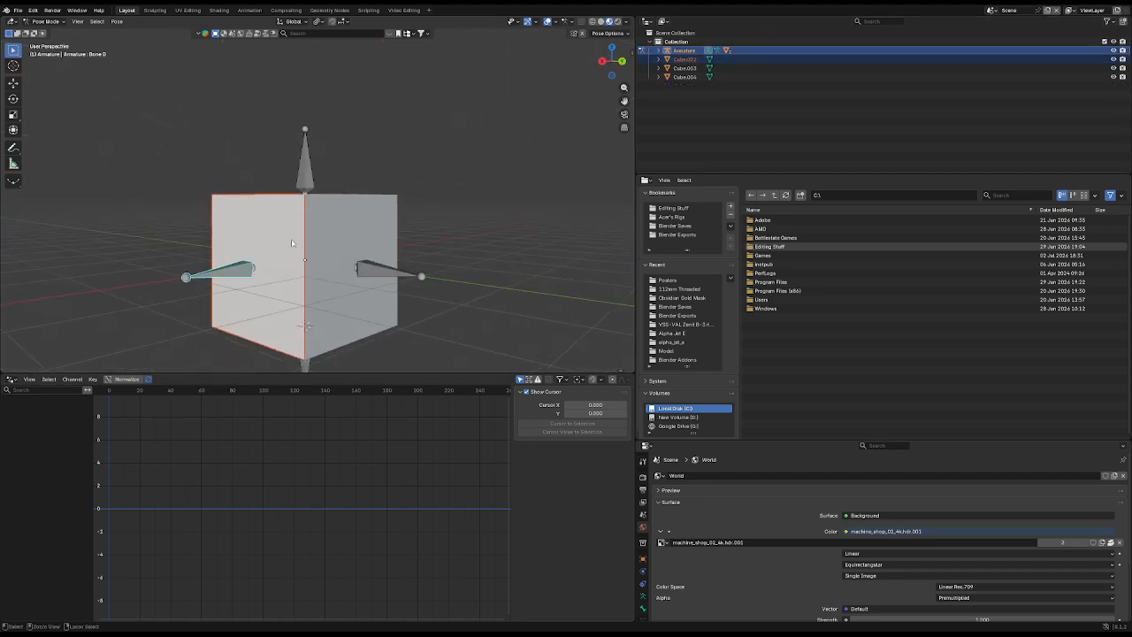
{"action": "key", "text": "ctrl+p"}
{"action": "left_click", "coordinate": [291, 242]}
Step: Parent the cube's -Y face to Bone F using Bone Relative
{"action": "left_click", "coordinate": [690, 69]}
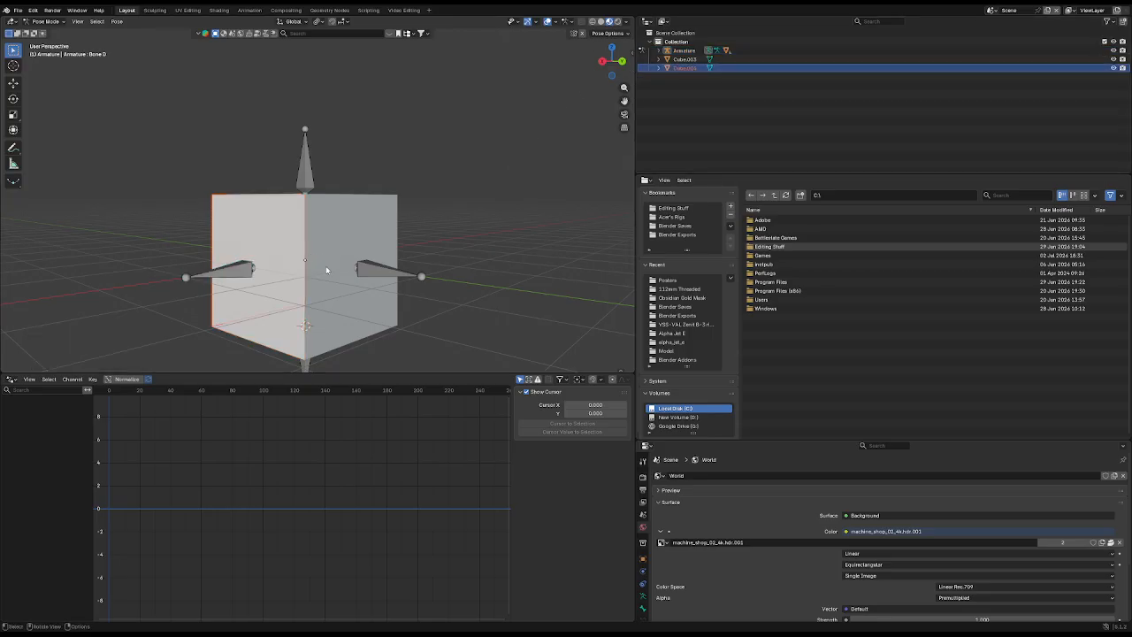
{"action": "middle_click_drag", "start_coordinate": [221, 292], "coordinate": [424, 285]}
{"action": "left_click", "coordinate": [441, 284], "text": "shift"}
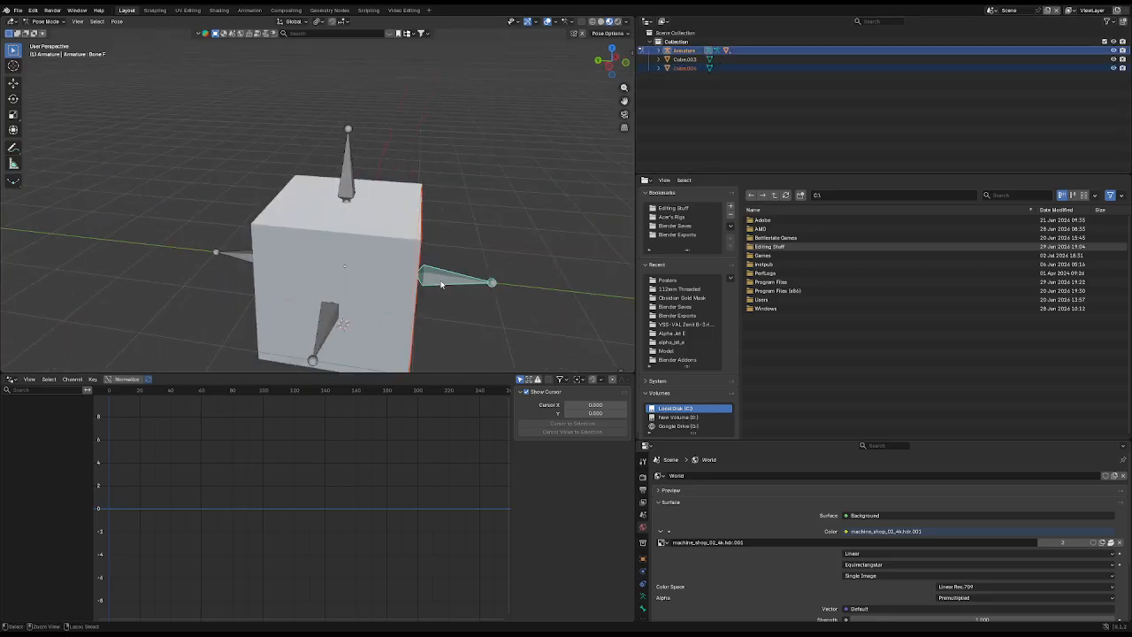
{"action": "key", "text": "ctrl+p"}
{"action": "left_click", "coordinate": [442, 284]}
Step: Parent the cube's remaining +Y face to Bone C using Bone Relative
{"action": "left_click", "coordinate": [693, 60]}
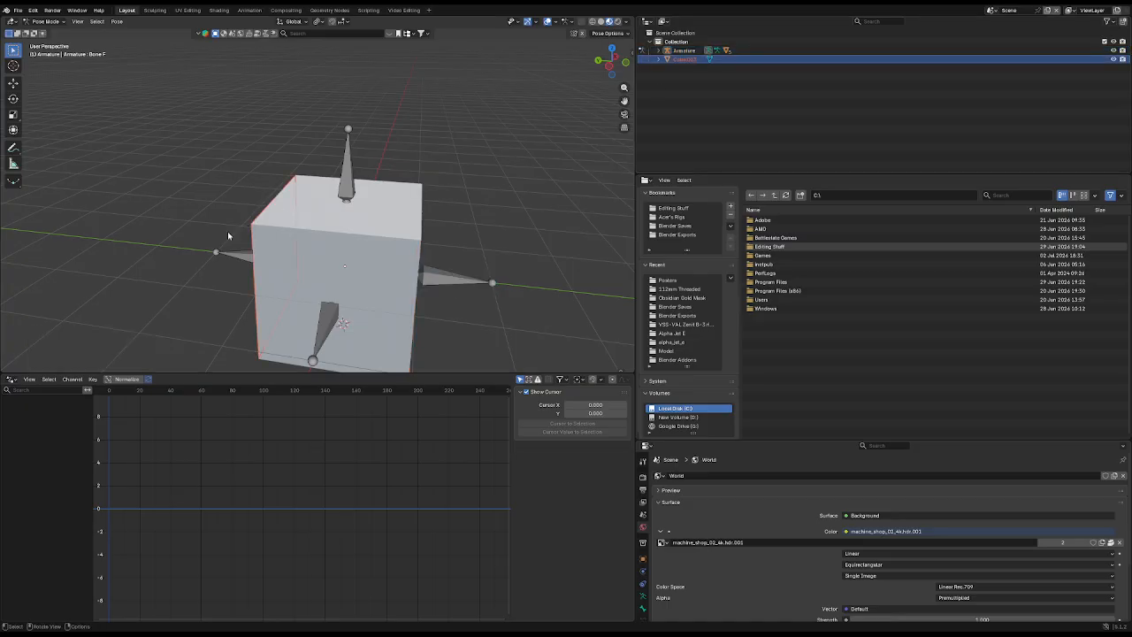
{"action": "left_click", "coordinate": [223, 253], "text": "shift"}
{"action": "key", "text": "ctrl+p"}
{"action": "left_click", "coordinate": [223, 255]}
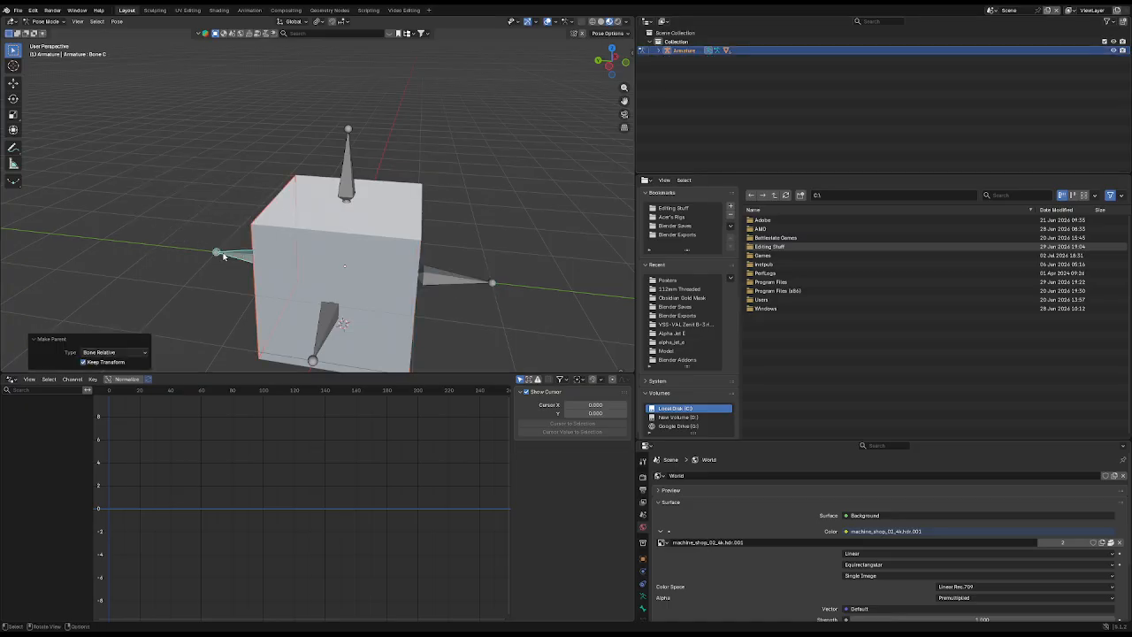
Step: Select all bones and test-scale them, changing the transform pivot point so they scale together about their common center
{"action": "key", "text": "a"}
{"action": "key", "text": "s"}
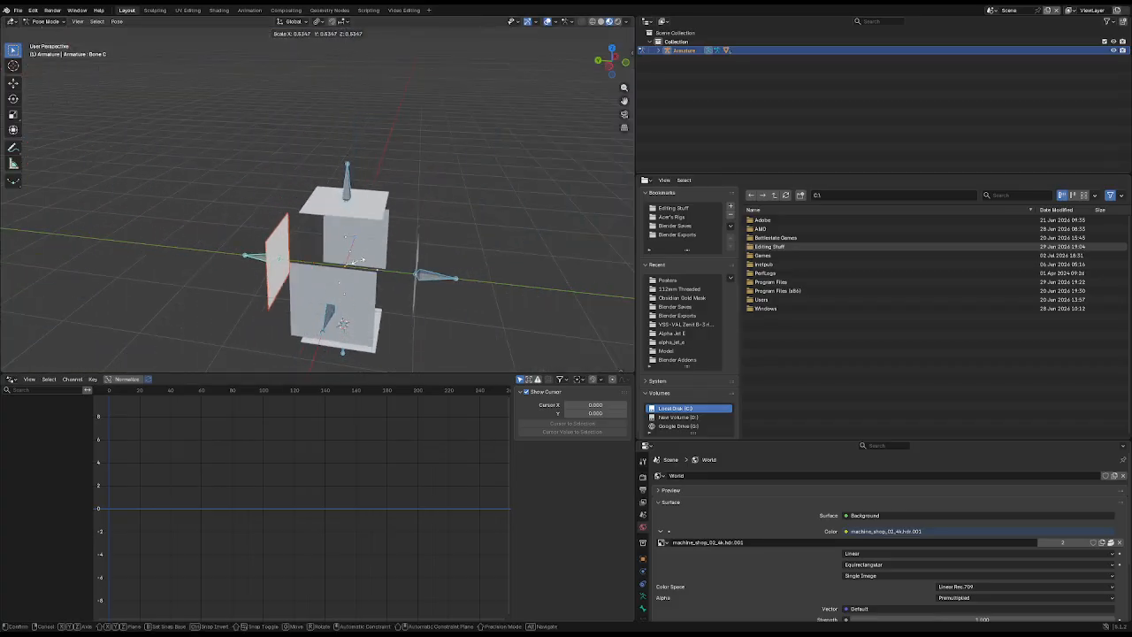
{"action": "right_click", "coordinate": [288, 217]}
{"action": "left_click", "coordinate": [325, 21]}
{"action": "left_click", "coordinate": [338, 70]}
{"action": "key", "text": "s"}
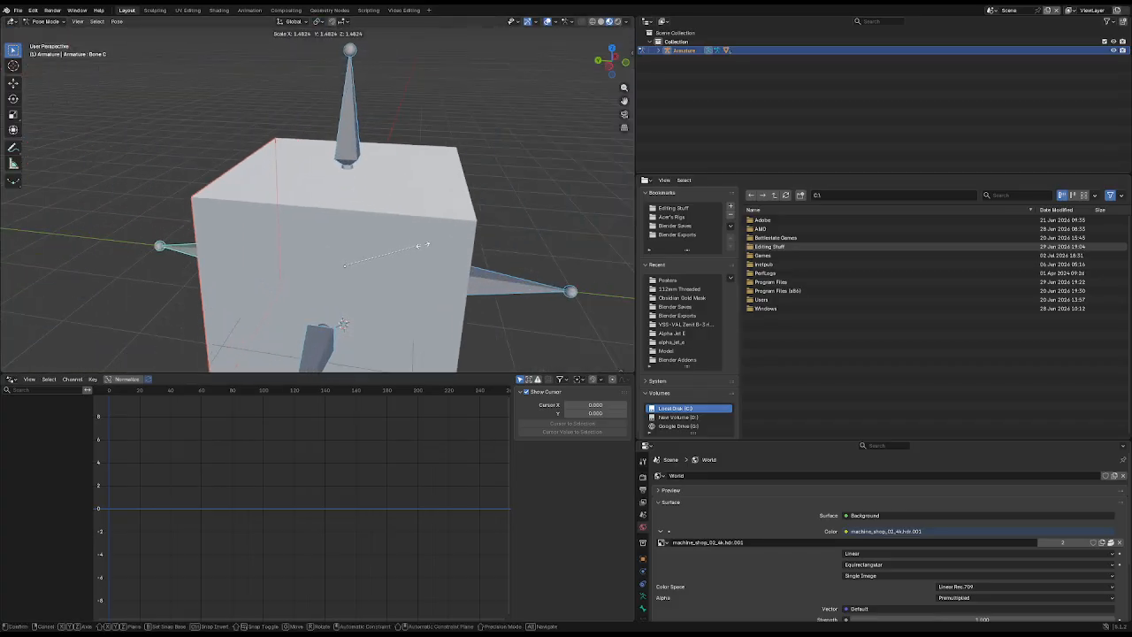
{"action": "right_click", "coordinate": [415, 270]}
Step: Switch the viewport to wireframe shading to show the rigged cube's faces and bones together
{"action": "scroll", "coordinate": [412, 275], "scroll_direction": "down", "scroll_amount": 4}
{"action": "mouse_move", "coordinate": [495, 199]}
{"action": "middle_mouse_down"}
{"action": "mouse_move", "coordinate": [417, 194]}
{"action": "mouse_move", "coordinate": [173, 217]}
{"action": "middle_mouse_up"}
{"action": "key", "text": "shift+z"}
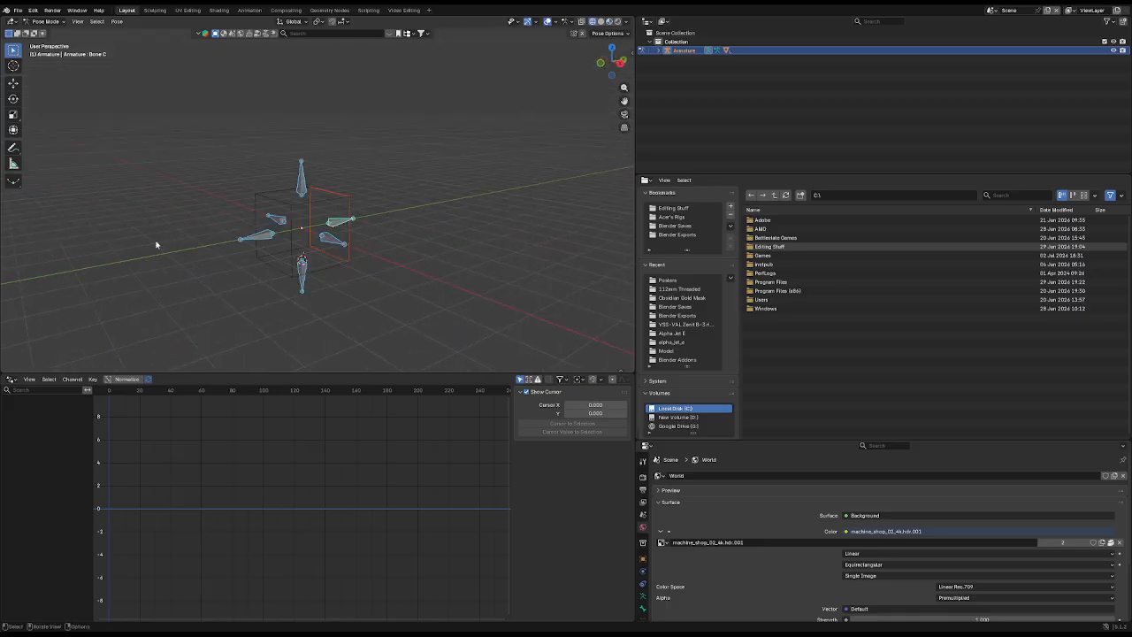
Step: Show the cube in solid shading and test-move its top bone along Z without keeping the move
{"action": "key", "text": "s"}
{"action": "right_click", "coordinate": [356, 209]}
{"action": "key", "text": "shift+z"}
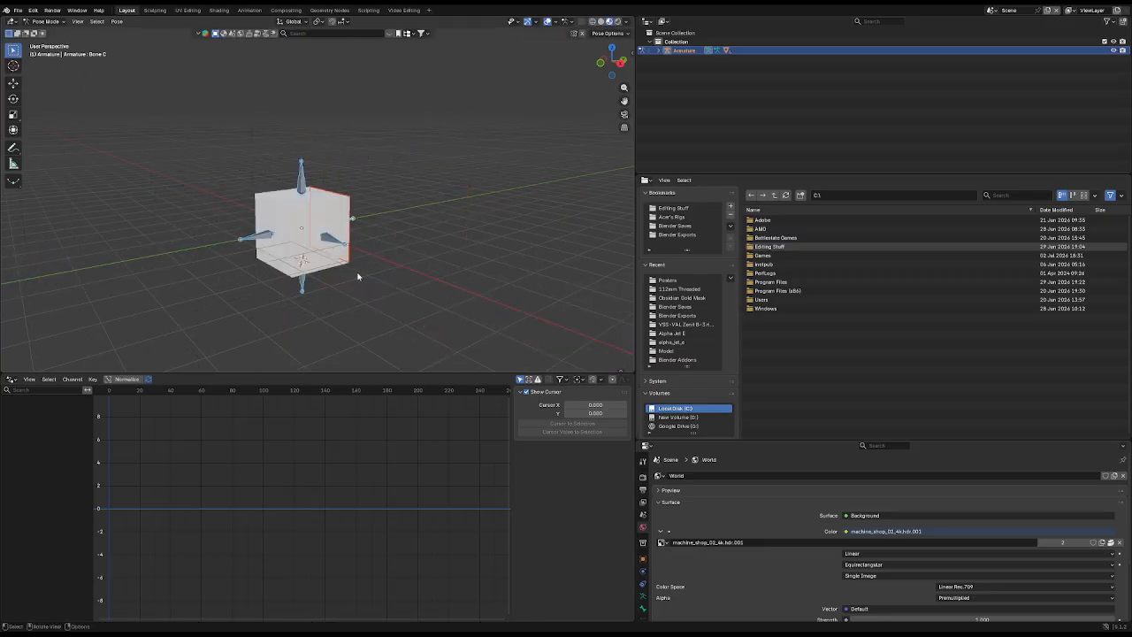
{"action": "scroll", "coordinate": [355, 274], "scroll_direction": "up", "scroll_amount": 4}
{"action": "left_click", "coordinate": [289, 180]}
{"action": "middle_click_drag", "start_coordinate": [296, 185], "coordinate": [376, 203]}
{"action": "key", "text": "g"}
{"action": "key", "text": "z"}
{"action": "right_click", "coordinate": [376, 175]}
Step: Test-move the cube's side bones one after another to check which face each one carries
{"action": "middle_click_drag", "start_coordinate": [181, 232], "coordinate": [418, 259]}
{"action": "left_click", "coordinate": [251, 244]}
{"action": "key", "text": "g"}
{"action": "right_click", "coordinate": [229, 241]}
{"action": "left_click", "coordinate": [350, 285]}
{"action": "key", "text": "g"}
{"action": "right_click", "coordinate": [413, 307]}
{"action": "left_click", "coordinate": [435, 246]}
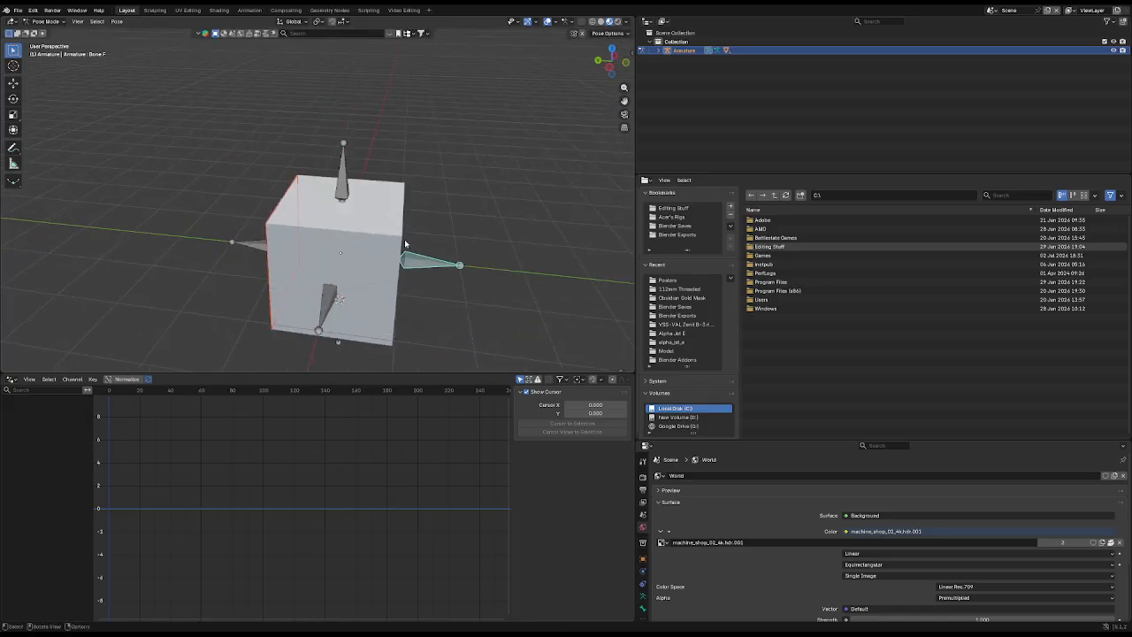
{"action": "key", "text": "g"}
{"action": "right_click", "coordinate": [495, 262]}
{"action": "middle_click_drag", "start_coordinate": [493, 252], "coordinate": [468, 255]}
{"action": "left_click", "coordinate": [390, 251]}
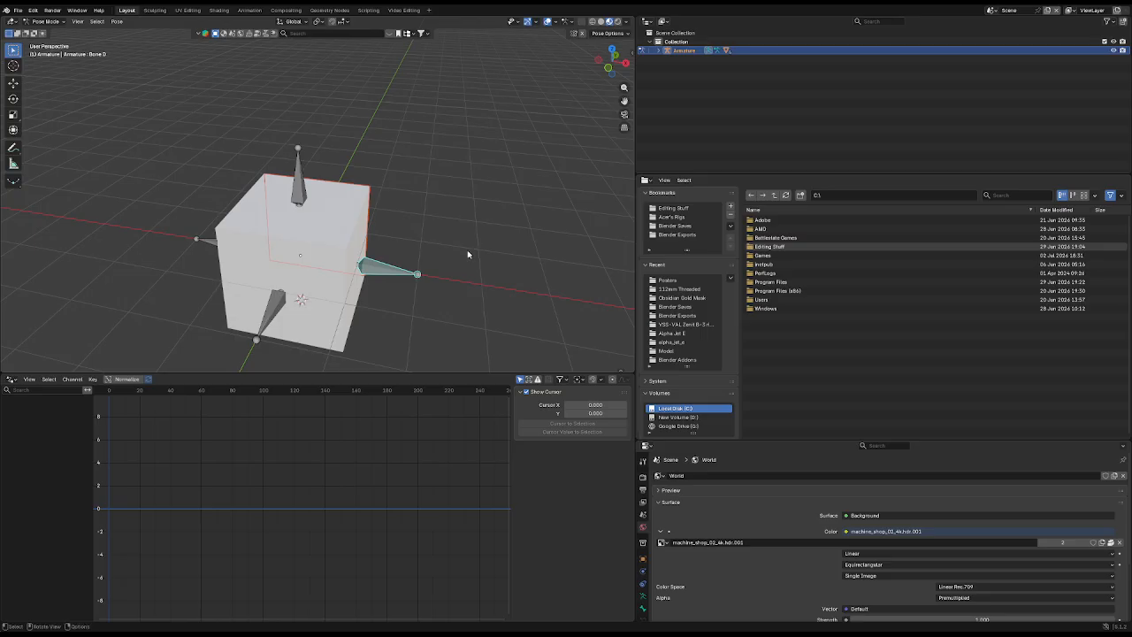
Step: Undo the previous edits back to the state where all six separate, unparented cube faces are selected
{"action": "key", "text": "ctrl+z"}
{"action": "key", "text": "ctrl+z"}
{"action": "key", "text": "ctrl+z"}
{"action": "key", "text": "ctrl+z"}
{"action": "key", "text": "ctrl+z"}
{"action": "key", "text": "ctrl+z"}
{"action": "key", "text": "ctrl+z"}
{"action": "key", "text": "ctrl+z"}
{"action": "key", "text": "ctrl+z"}
{"action": "key", "text": "ctrl+z"}
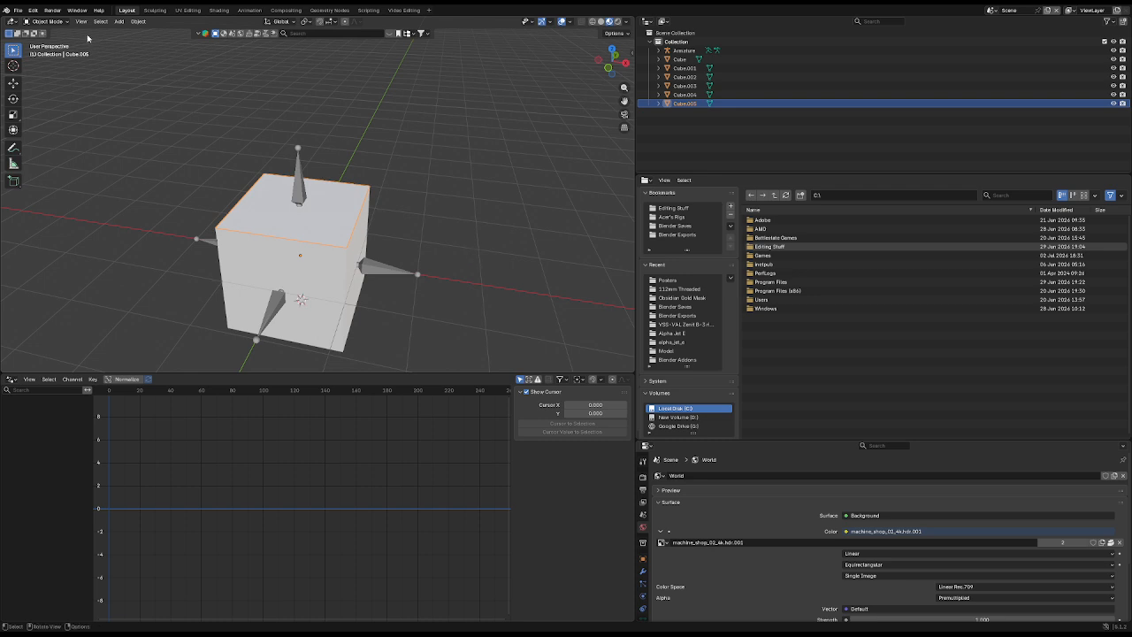
{"action": "key", "text": "ctrl+z"}
{"action": "key", "text": "ctrl+z"}
{"action": "key", "text": "ctrl+z"}
{"action": "key", "text": "ctrl+z"}
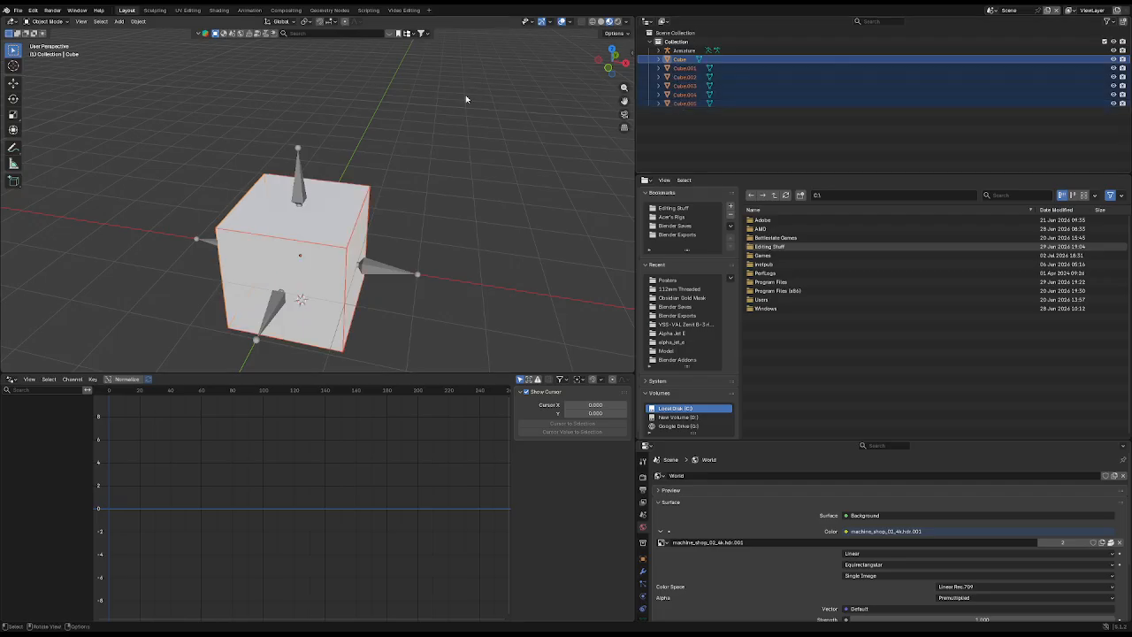
Step: Join the six face objects into one mesh and merge all its vertices by distance
{"action": "middle_click_drag", "start_coordinate": [466, 99], "coordinate": [442, 106]}
{"action": "key", "text": "ctrl+j"}
{"action": "key", "text": "Tab"}
{"action": "key", "text": "a"}
{"action": "key", "text": "m"}
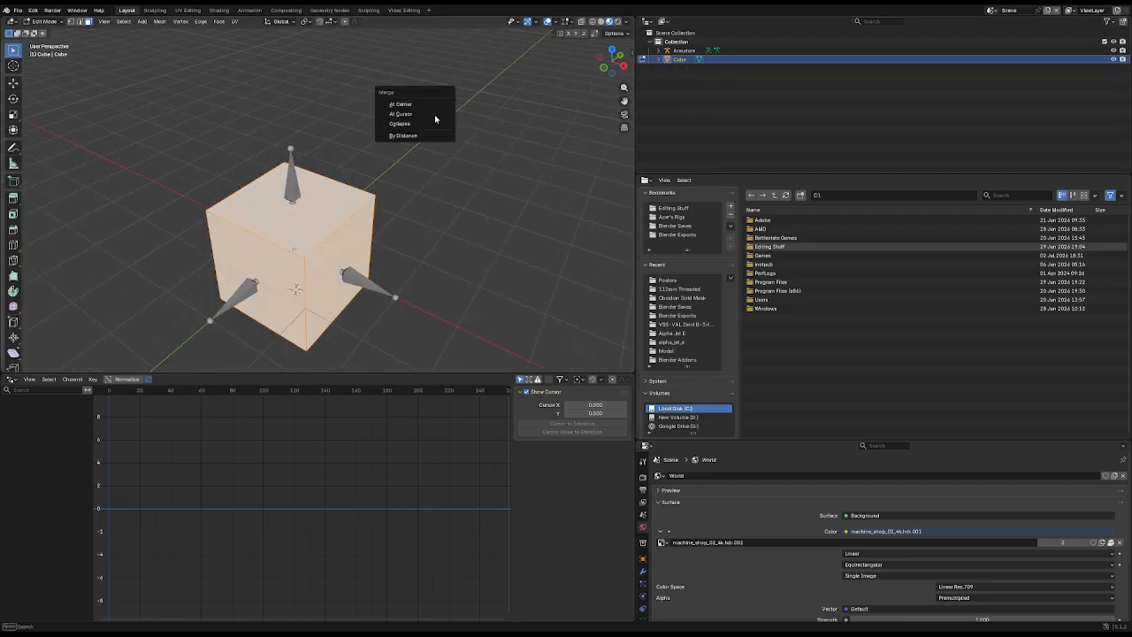
{"action": "left_click", "coordinate": [422, 135]}
{"action": "key", "text": "Tab"}
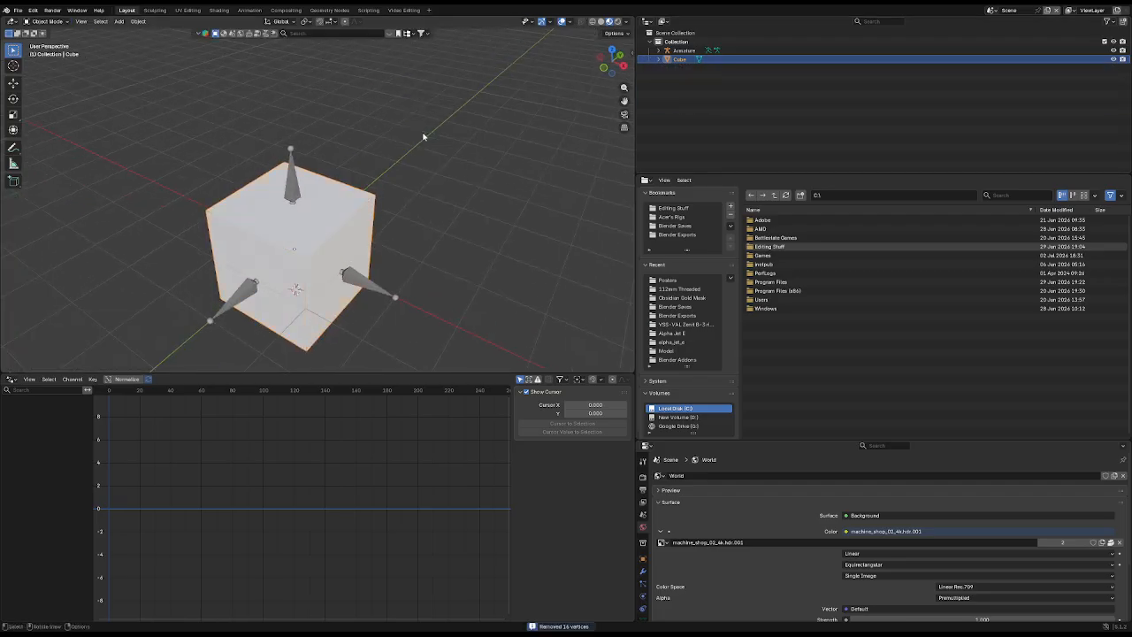
Step: Select only the cube's top face in Edit Mode and add a vertex group to the mesh
{"action": "key", "text": "h"}
{"action": "key", "text": "alt+h"}
{"action": "key", "text": "Tab"}
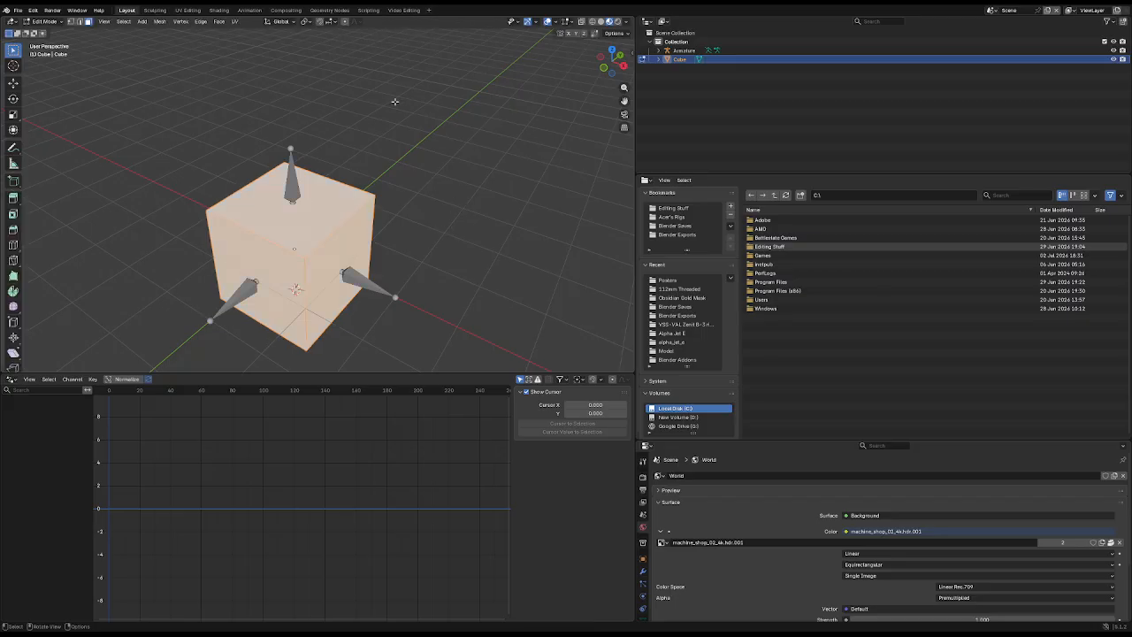
{"action": "key", "text": "alt+a"}
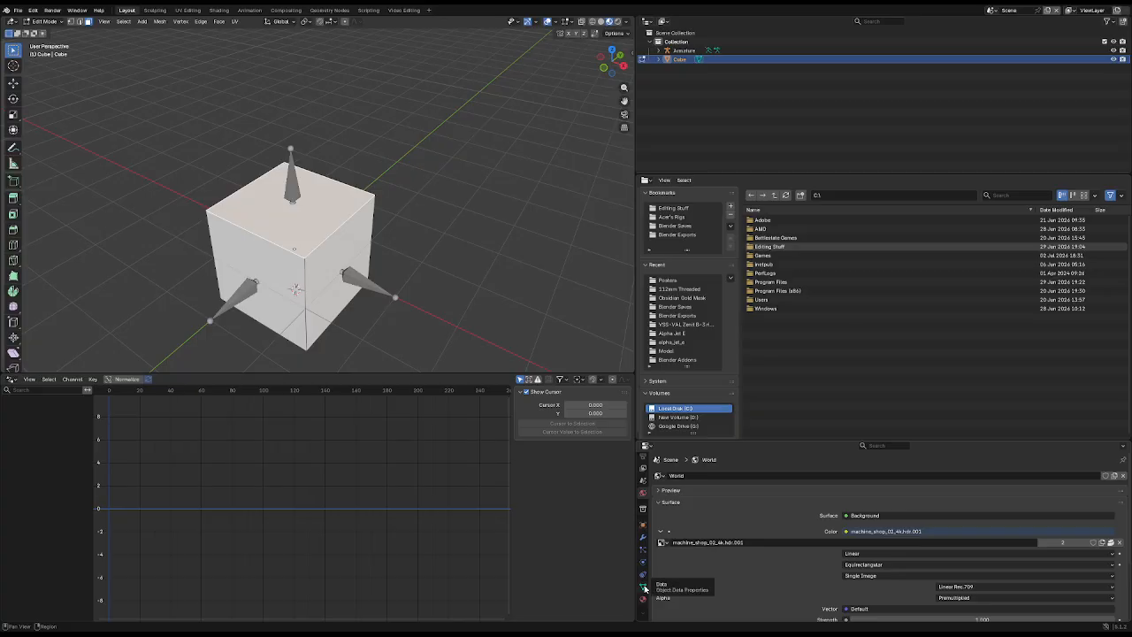
{"action": "left_click", "coordinate": [643, 587]}
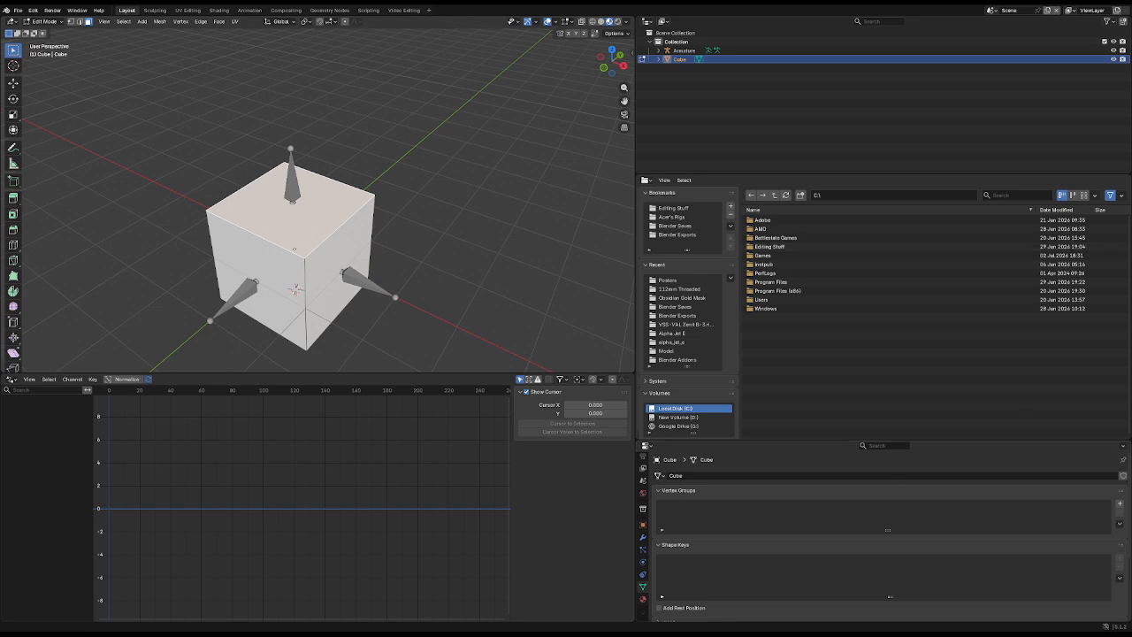
{"action": "left_click", "coordinate": [1120, 505]}
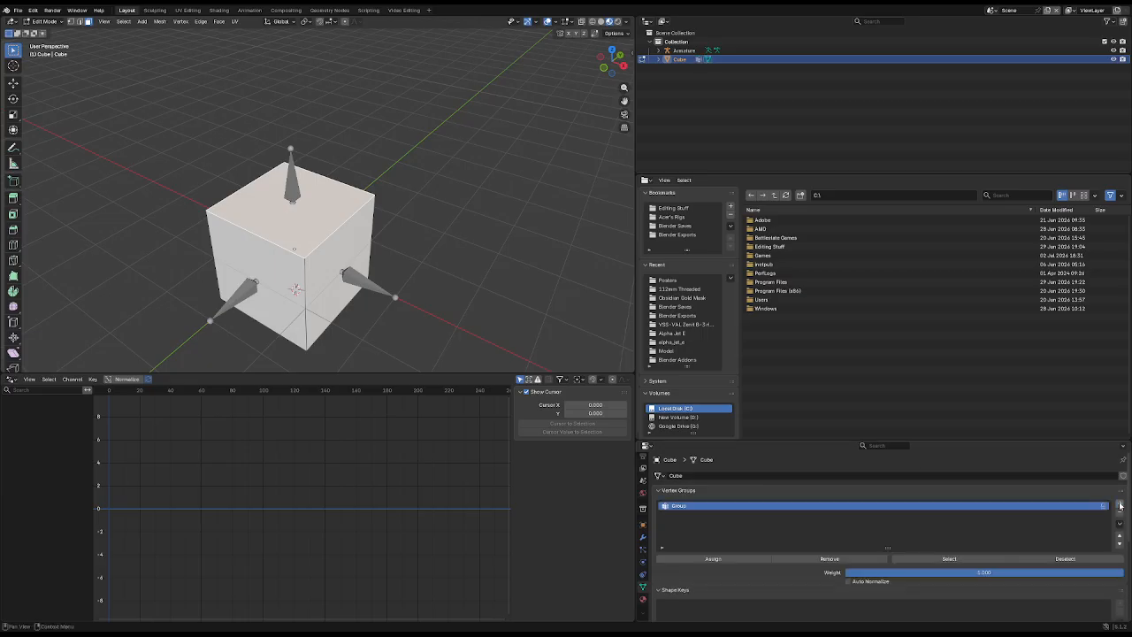
Step: Try naming the new vertex group Bone A
{"action": "double_click", "coordinate": [678, 506]}
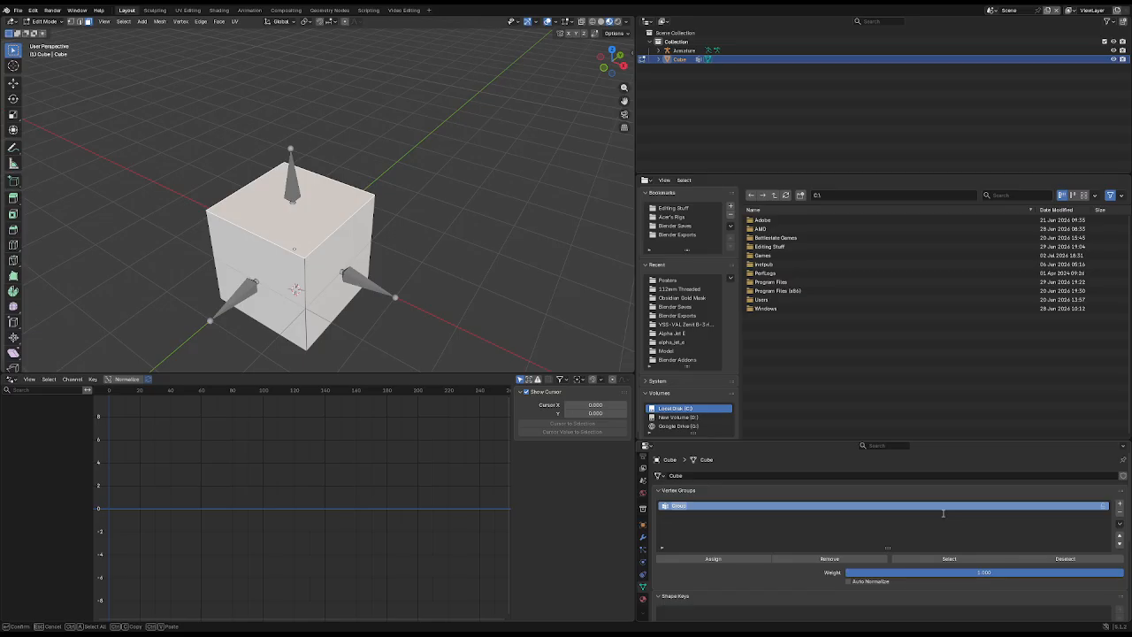
{"action": "type", "text": "Bone.A"}
{"action": "key", "text": "Return"}
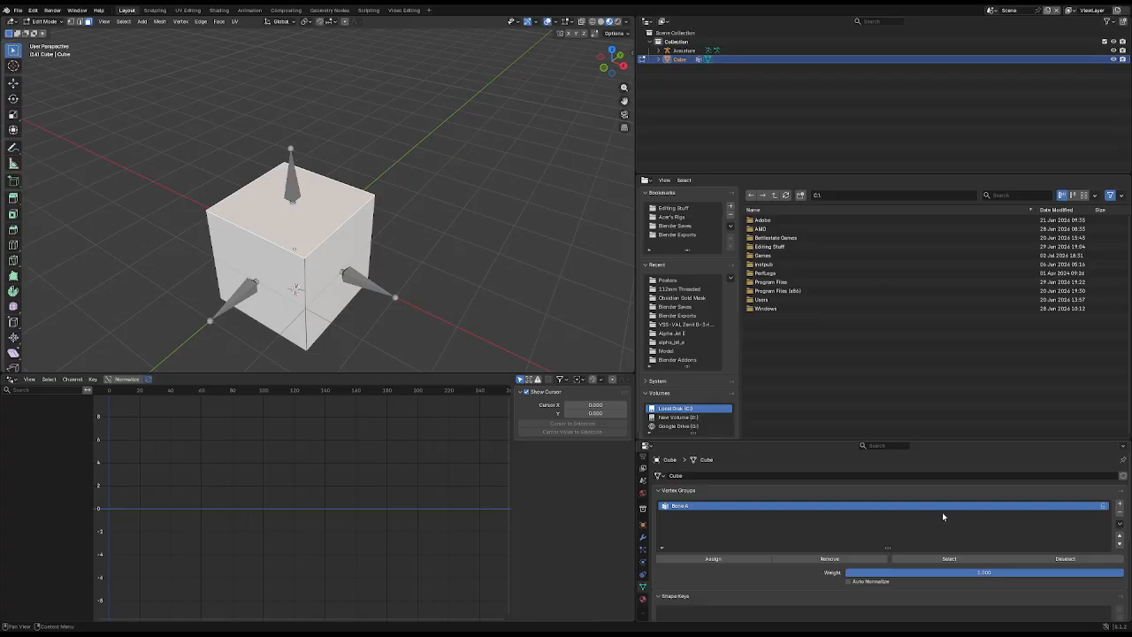
{"action": "key", "text": "ctrl+z"}
Step: Select the top bone in Pose Mode and check its exact name
{"action": "key", "text": "Tab"}
{"action": "left_click", "coordinate": [289, 166], "text": "shift"}
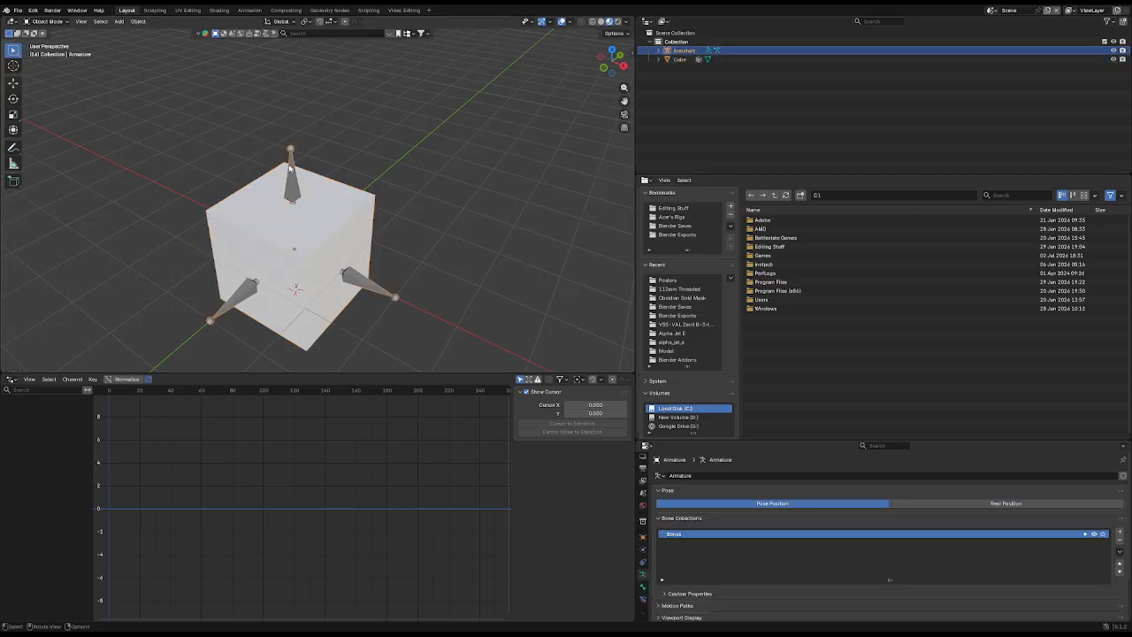
{"action": "key", "text": "ctrl+Tab"}
{"action": "left_click", "coordinate": [289, 166]}
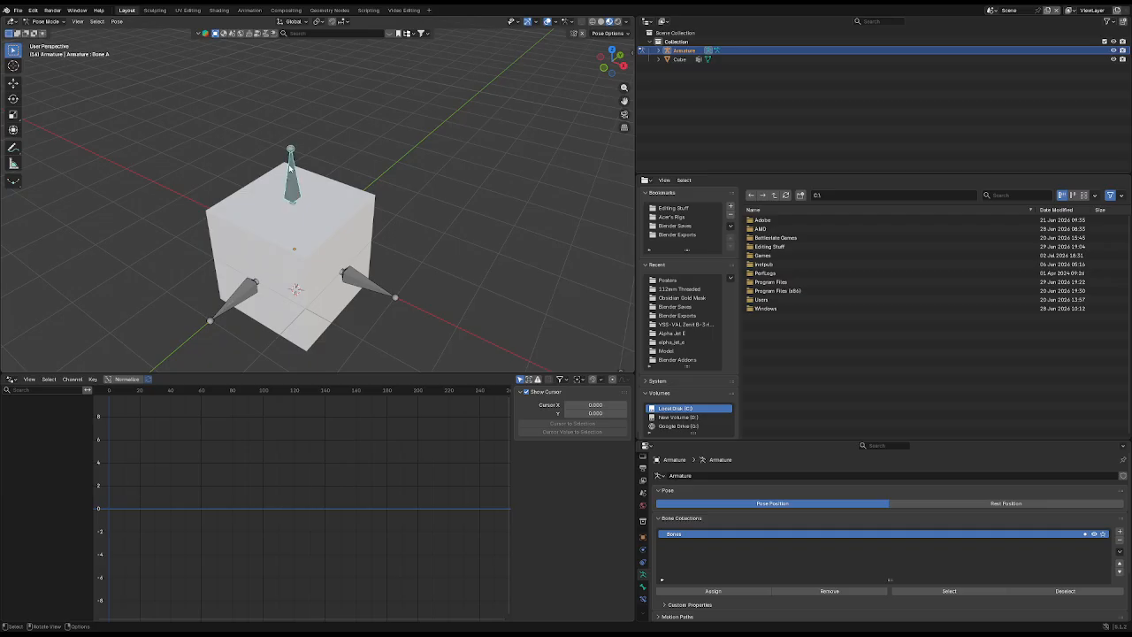
{"action": "key", "text": "F2"}
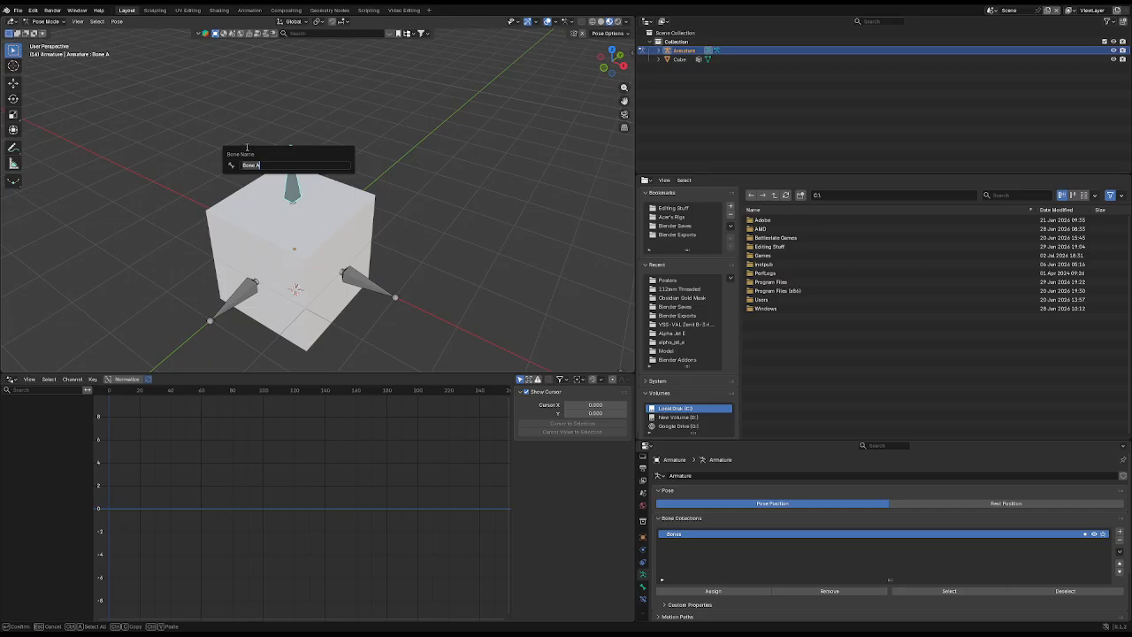
{"action": "key", "text": "Escape"}
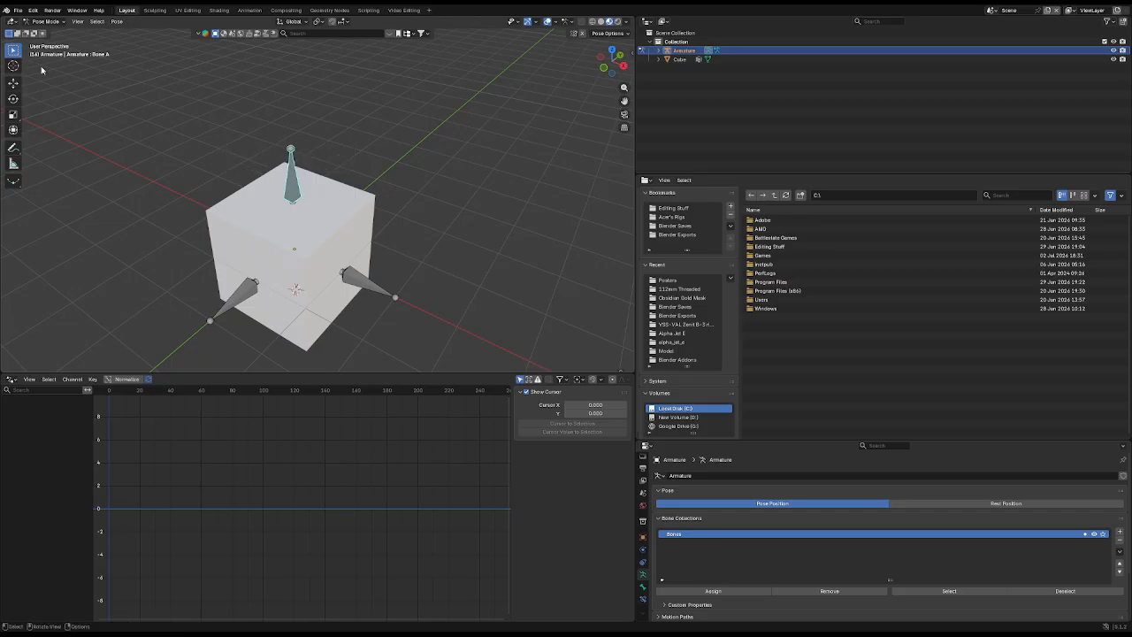
Step: Return to the cube mesh, rename its vertex group to Bone A and assign the selected top face to it
{"action": "left_click", "coordinate": [44, 22]}
{"action": "left_click", "coordinate": [43, 32]}
{"action": "left_click", "coordinate": [320, 185]}
{"action": "key", "text": "Tab"}
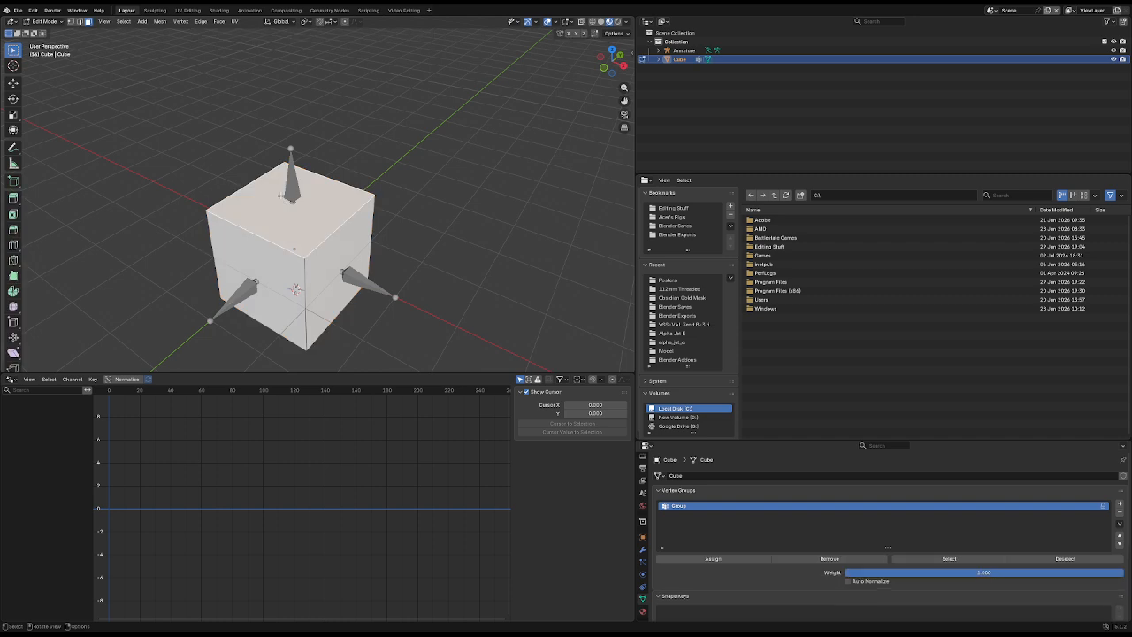
{"action": "double_click", "coordinate": [720, 506]}
{"action": "type", "text": "Bone.4"}
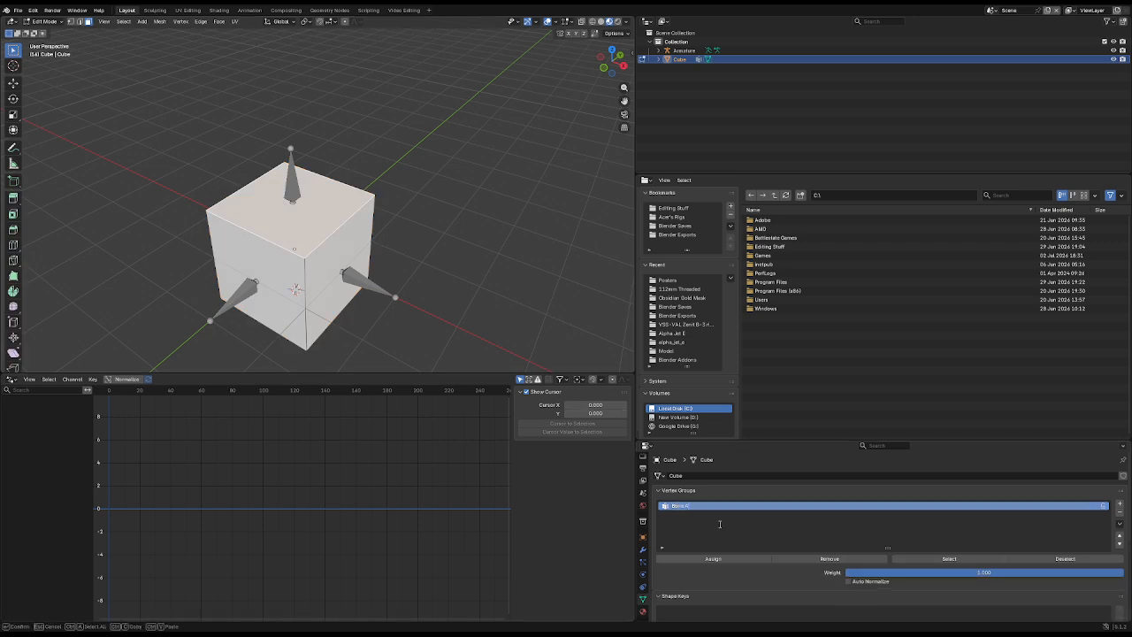
{"action": "key", "text": "Return"}
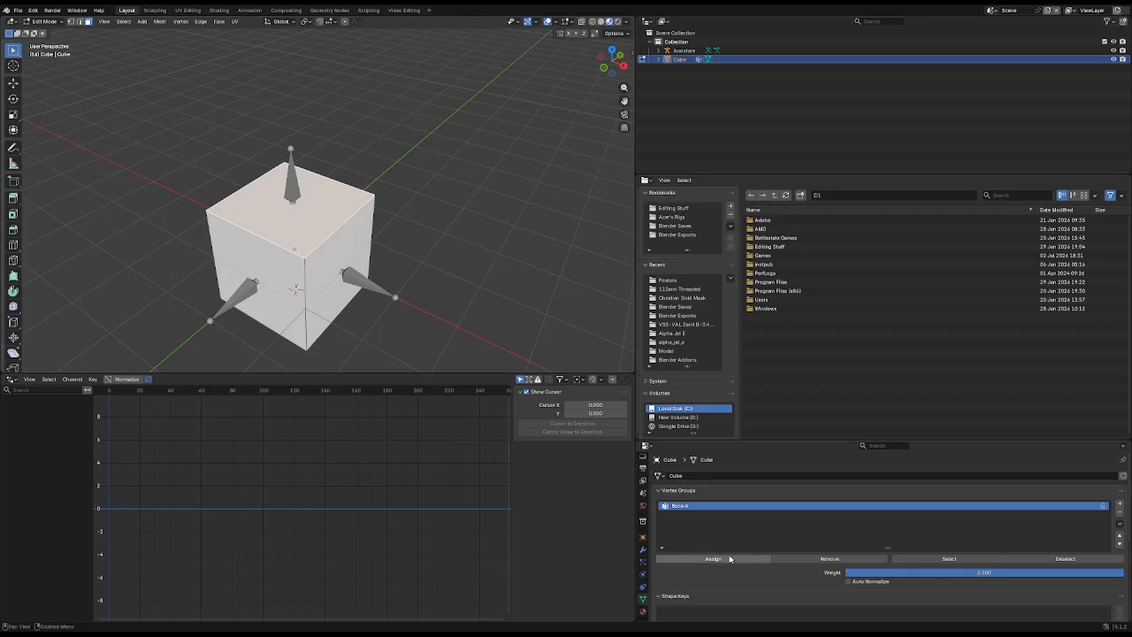
{"action": "key", "text": "Tab"}
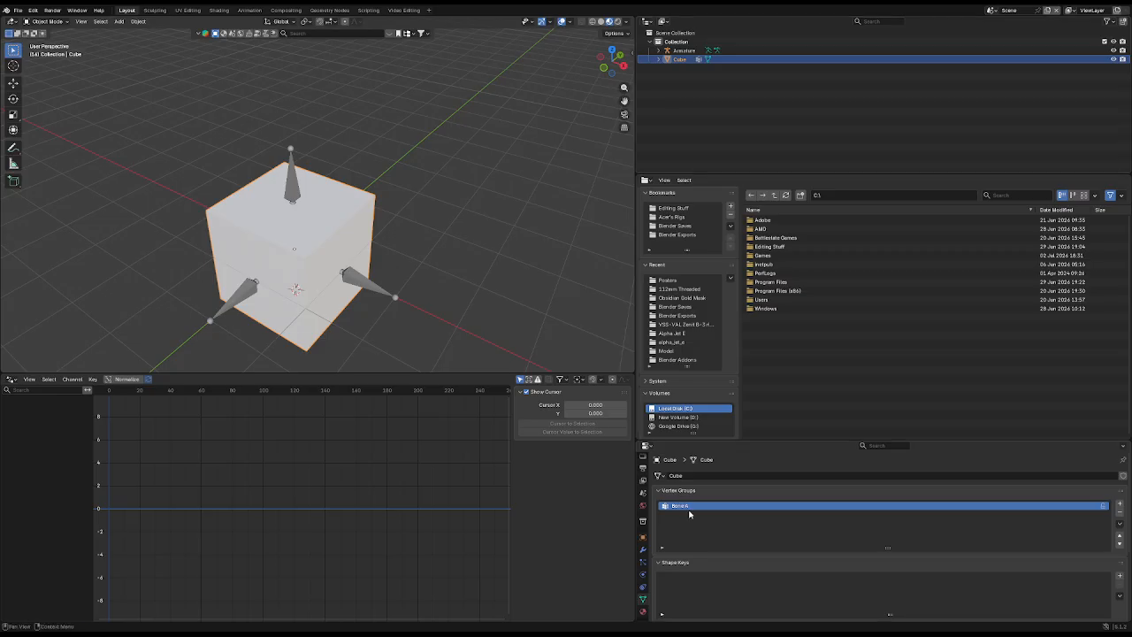
Step: Parent the cube to the armature with the Armature Deform option
{"action": "left_click", "coordinate": [684, 50], "text": "ctrl"}
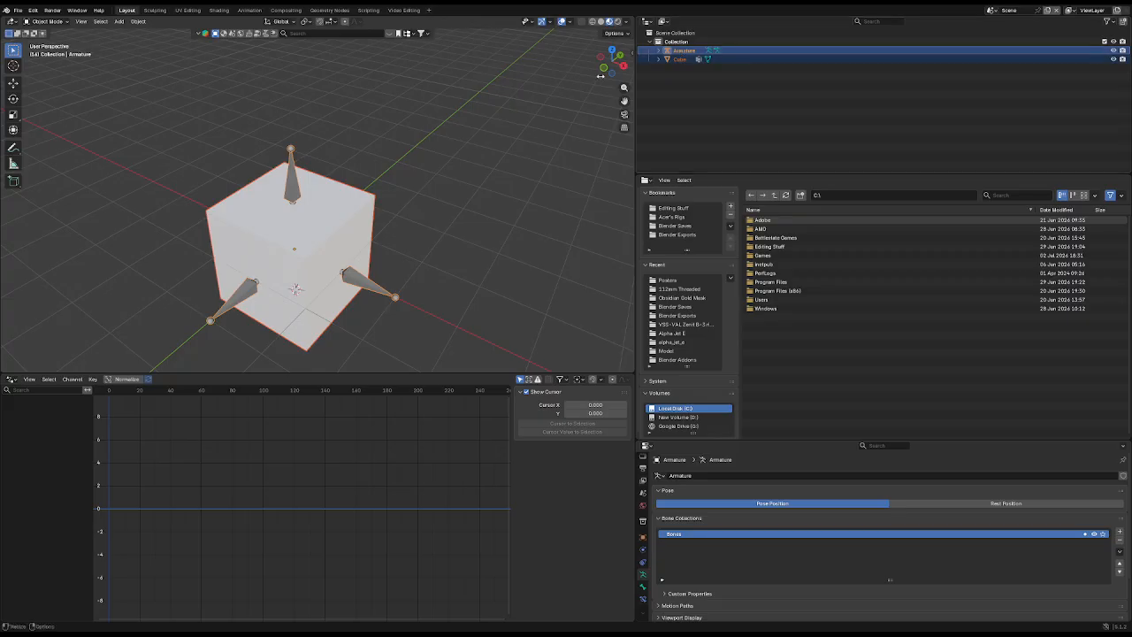
{"action": "key", "text": "ctrl+p"}
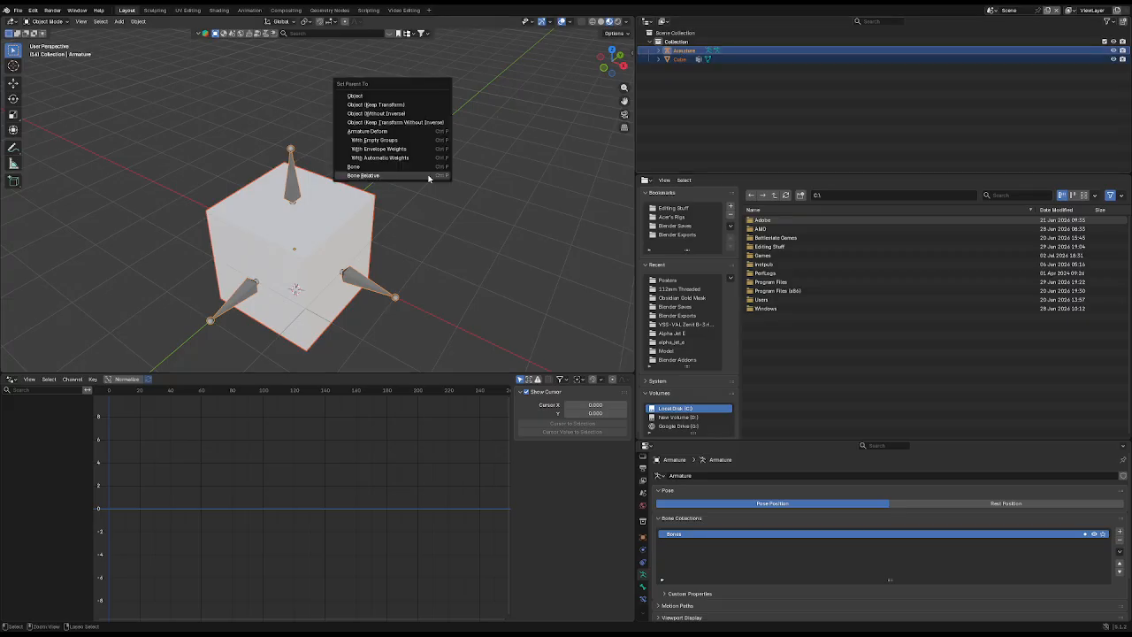
{"action": "key", "text": "Up"}
{"action": "key", "text": "Up"}
{"action": "key", "text": "Up"}
{"action": "key", "text": "Up"}
{"action": "key", "text": "Up"}
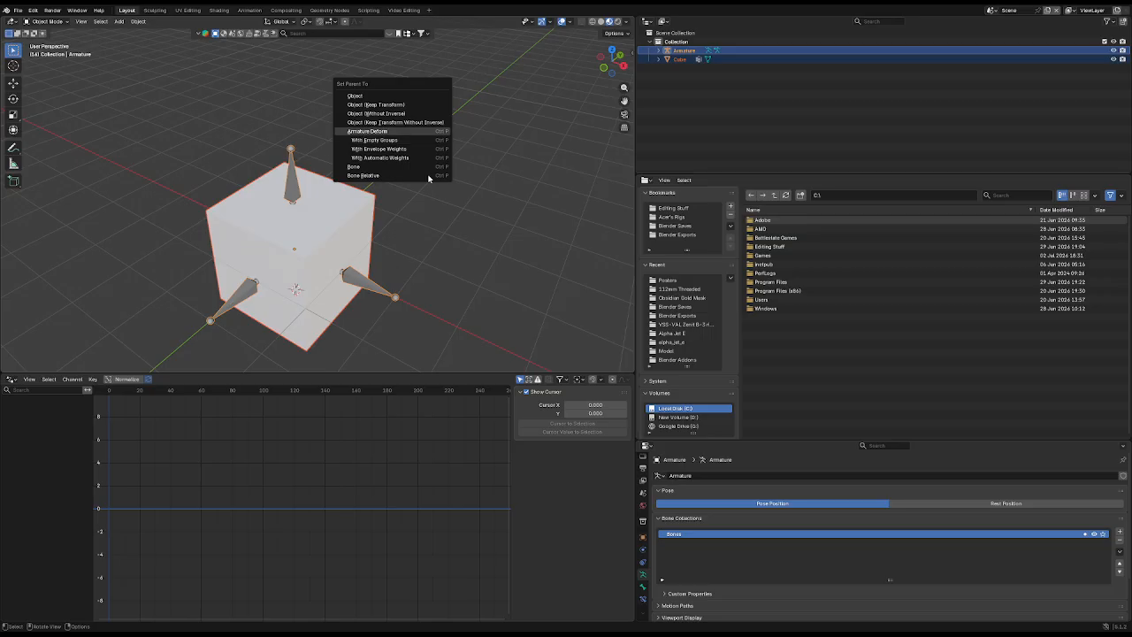
{"action": "key", "text": "Return"}
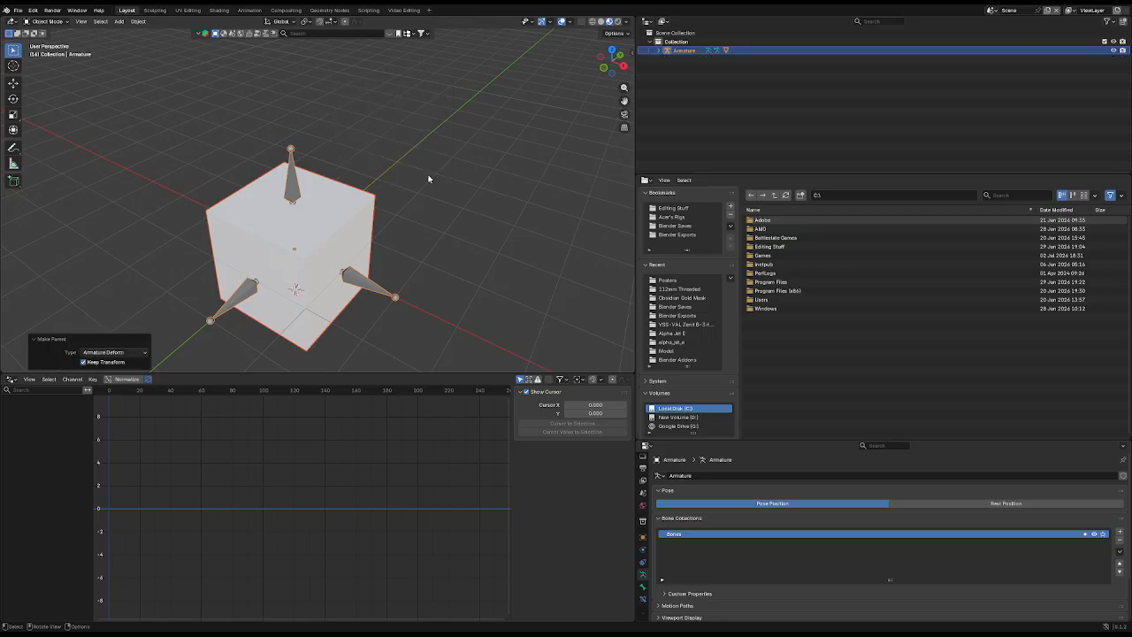
Step: Put the armature in Pose Mode and test-move the top bone along Z without keeping the move
{"action": "left_click", "coordinate": [296, 162]}
{"action": "key", "text": "ctrl+Tab"}
{"action": "middle_click_drag", "start_coordinate": [443, 291], "coordinate": [472, 254]}
{"action": "key", "text": "g"}
{"action": "key", "text": "z"}
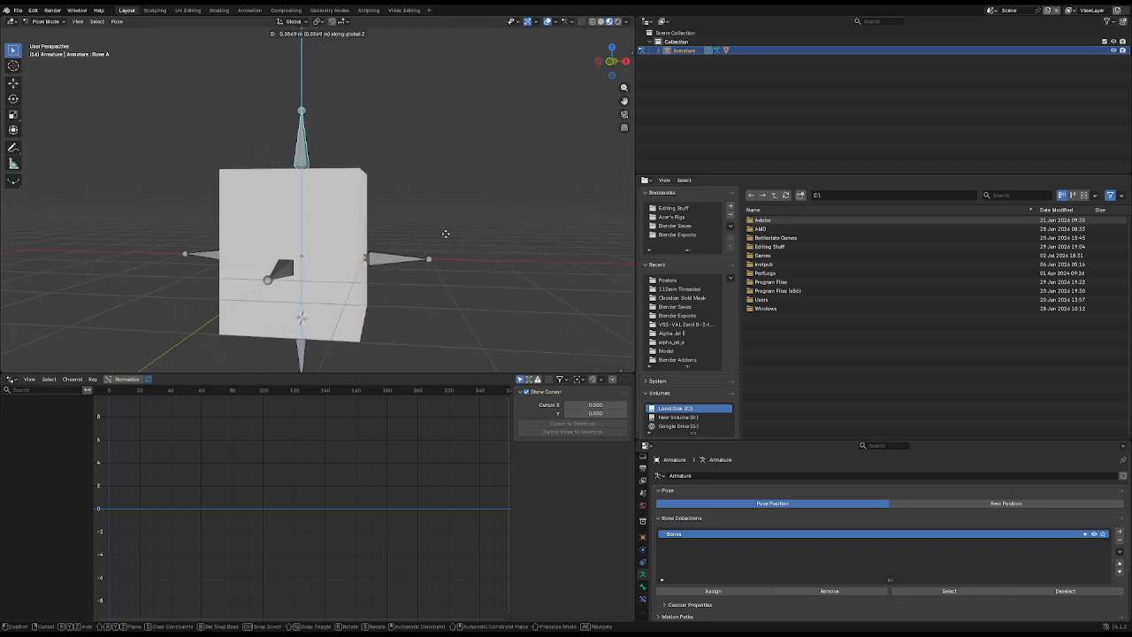
{"action": "right_click", "coordinate": [445, 195]}
Step: Test moving, scaling and rotating the top bone in wireframe display, and return the viewport to solid shading
{"action": "key", "text": "shift+z"}
{"action": "middle_click_drag", "start_coordinate": [445, 195], "coordinate": [295, 213]}
{"action": "key", "text": "g"}
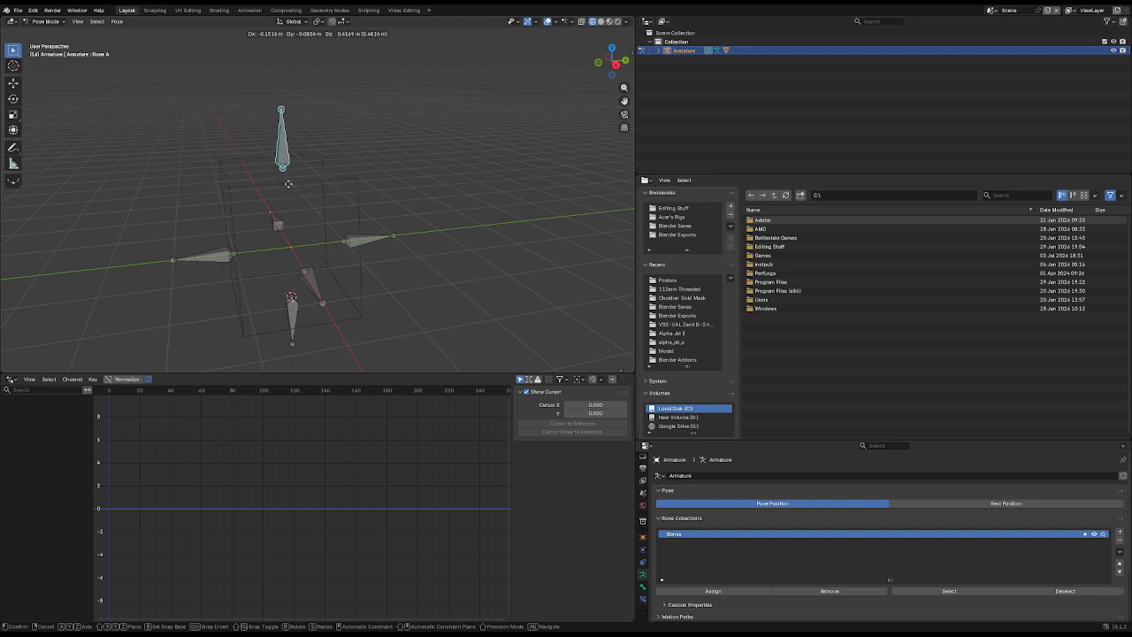
{"action": "key", "text": "Escape"}
{"action": "key", "text": "c"}
{"action": "key", "text": "Escape"}
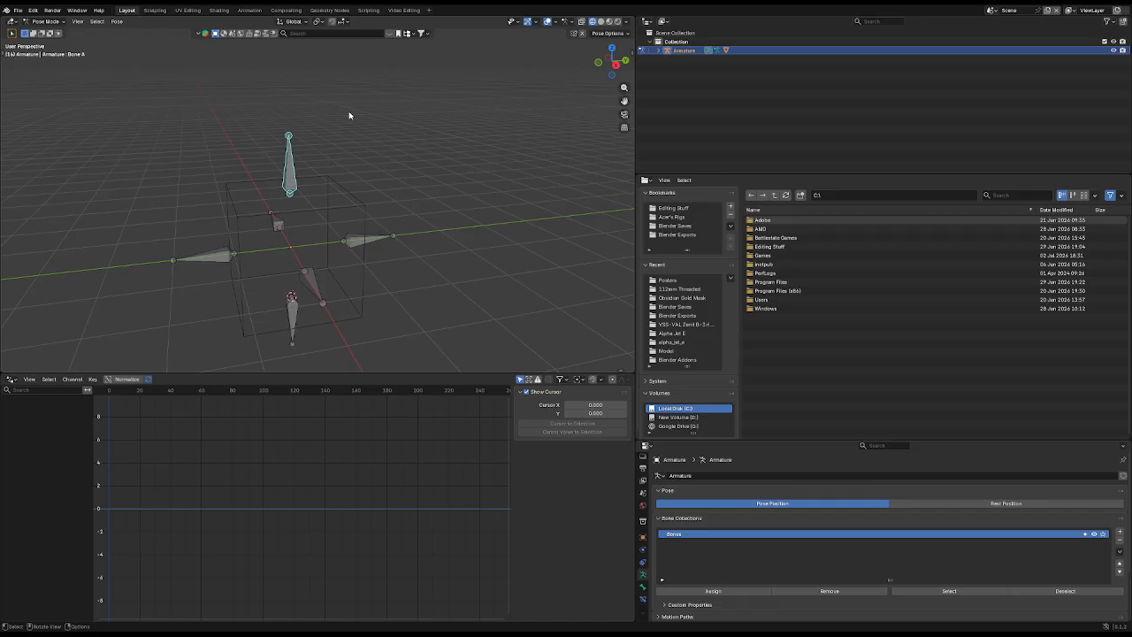
{"action": "key", "text": "s"}
{"action": "right_click", "coordinate": [426, 110]}
{"action": "key", "text": "r"}
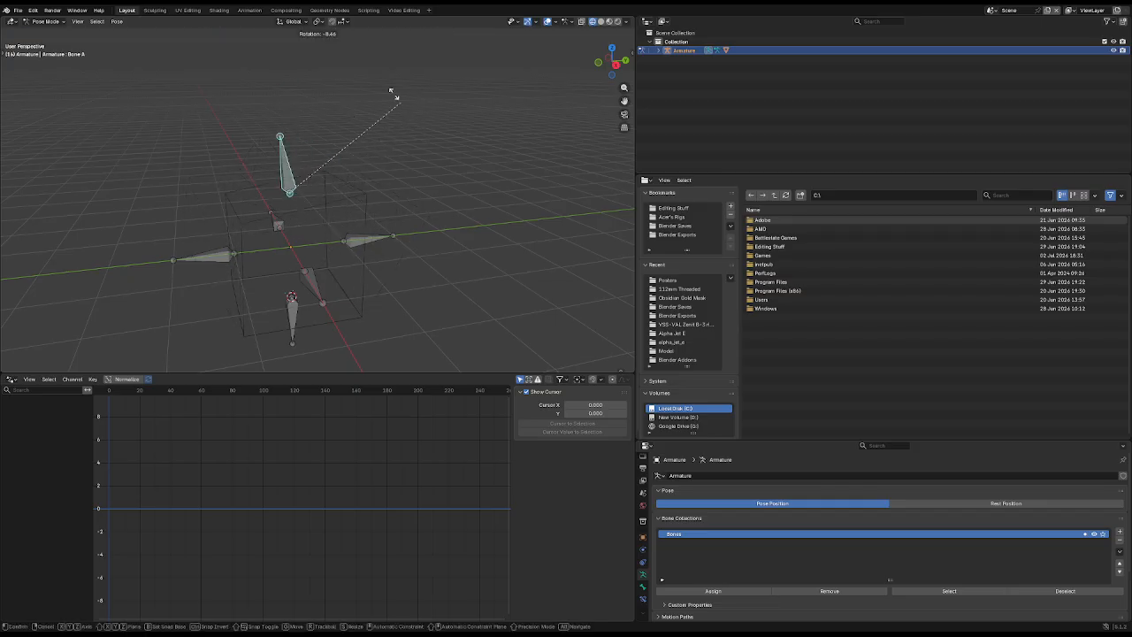
{"action": "right_click", "coordinate": [401, 115]}
{"action": "key", "text": "shift+z"}
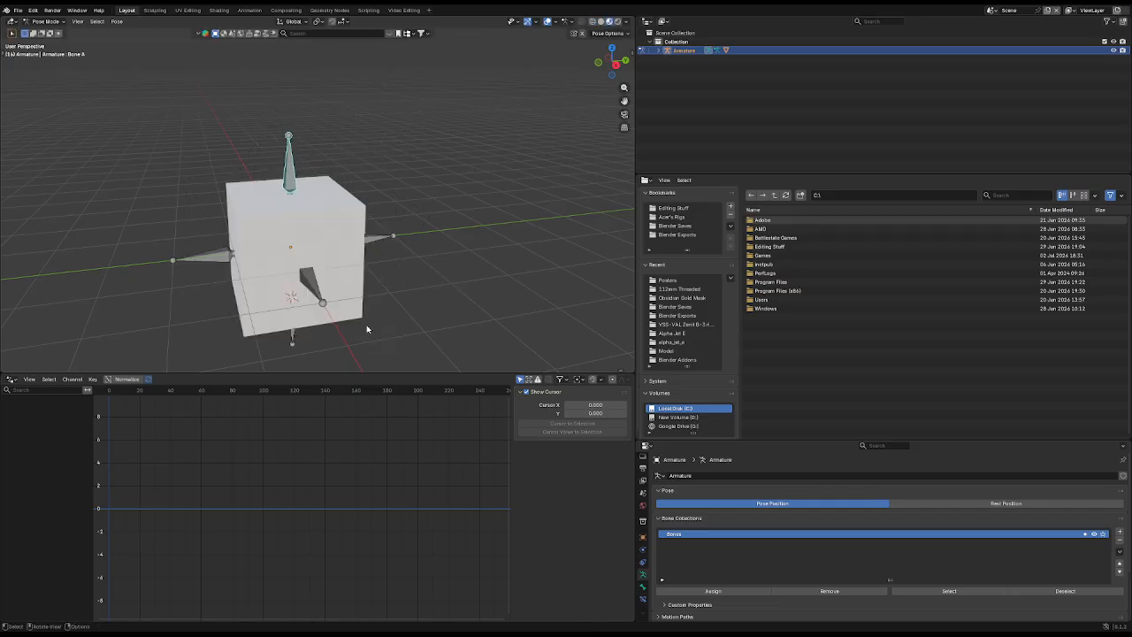
{"action": "key", "text": "z"}
{"action": "left_click", "coordinate": [317, 222]}
Step: Test-move Bone F and Bone D to check whether they affect the cube mesh
{"action": "middle_click_drag", "start_coordinate": [278, 152], "coordinate": [400, 172]}
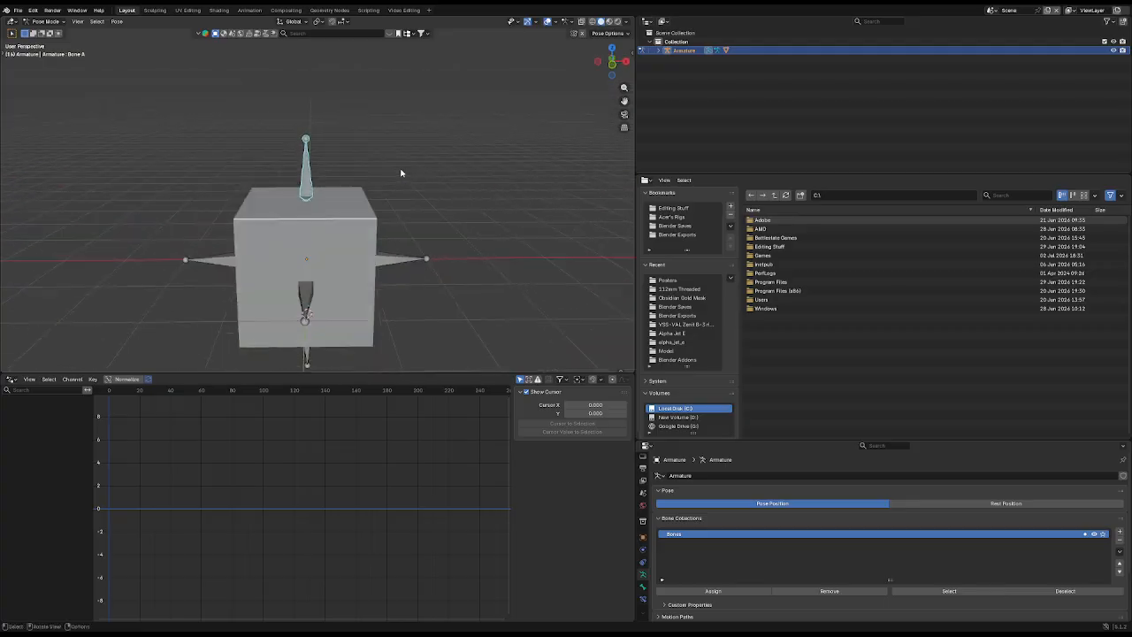
{"action": "left_click", "coordinate": [292, 303]}
{"action": "left_click", "coordinate": [306, 303]}
{"action": "middle_click_drag", "start_coordinate": [366, 283], "coordinate": [407, 278]}
{"action": "key", "text": "g"}
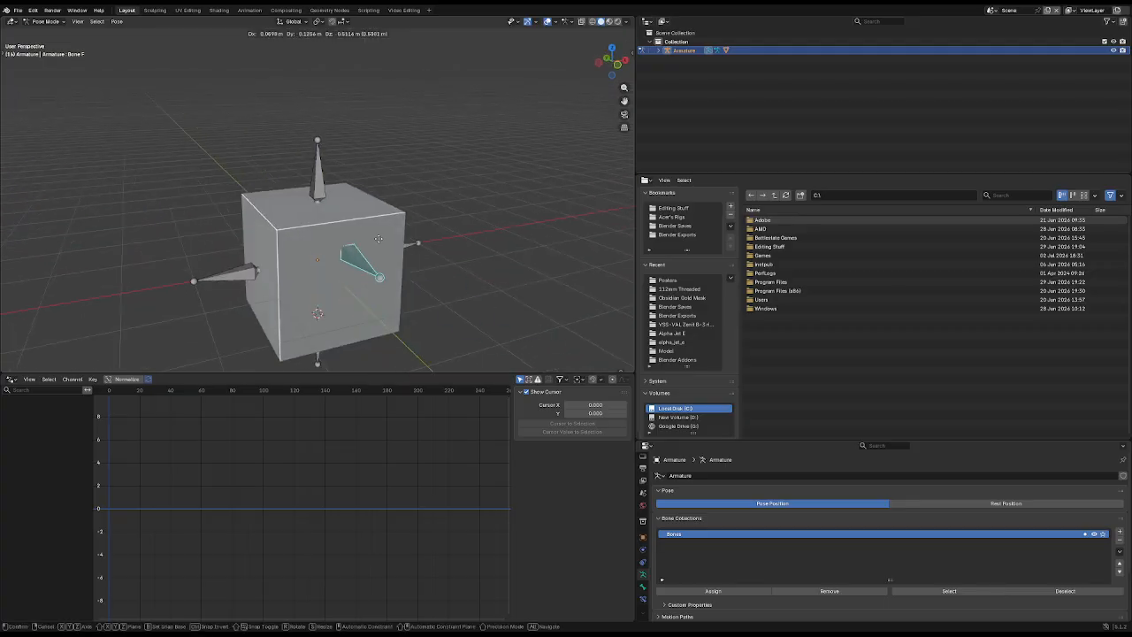
{"action": "right_click", "coordinate": [406, 238]}
{"action": "left_click", "coordinate": [405, 237]}
{"action": "middle_click_drag", "start_coordinate": [417, 240], "coordinate": [380, 253]}
{"action": "left_click", "coordinate": [379, 258]}
{"action": "key", "text": "g"}
{"action": "right_click", "coordinate": [389, 255]}
{"action": "middle_click_drag", "start_coordinate": [324, 221], "coordinate": [355, 232]}
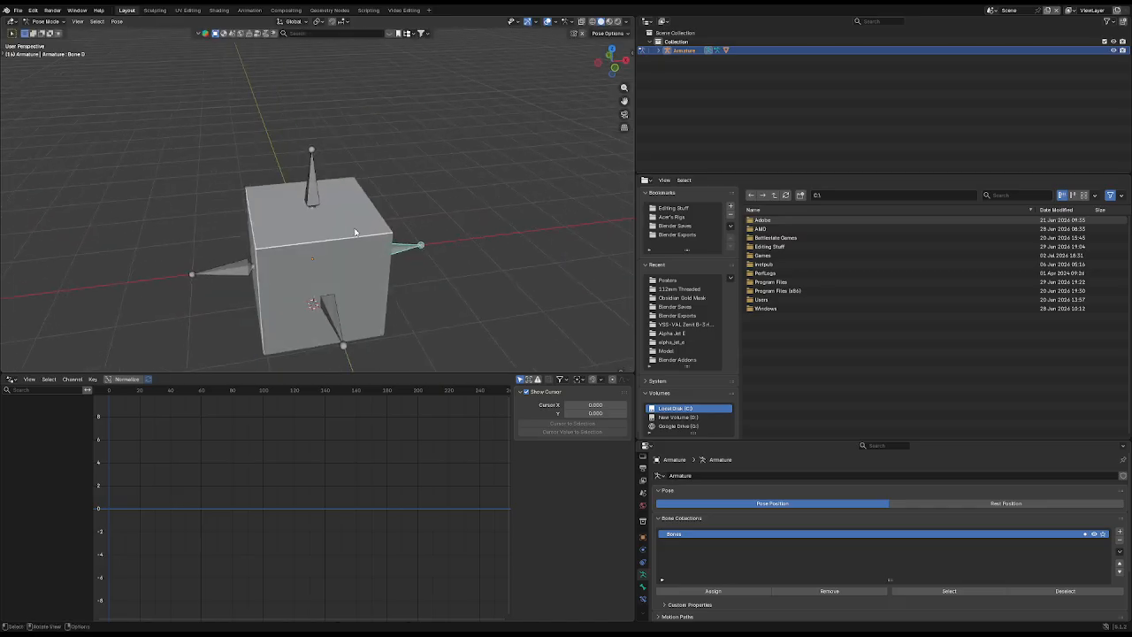
Step: Test-move the bone on the cube's side without keeping the move, and check the names of Bone C and Bone B
{"action": "left_click", "coordinate": [251, 267]}
{"action": "key", "text": "g"}
{"action": "right_click", "coordinate": [252, 253]}
{"action": "middle_click_drag", "start_coordinate": [252, 251], "coordinate": [339, 228]}
{"action": "left_click", "coordinate": [291, 233]}
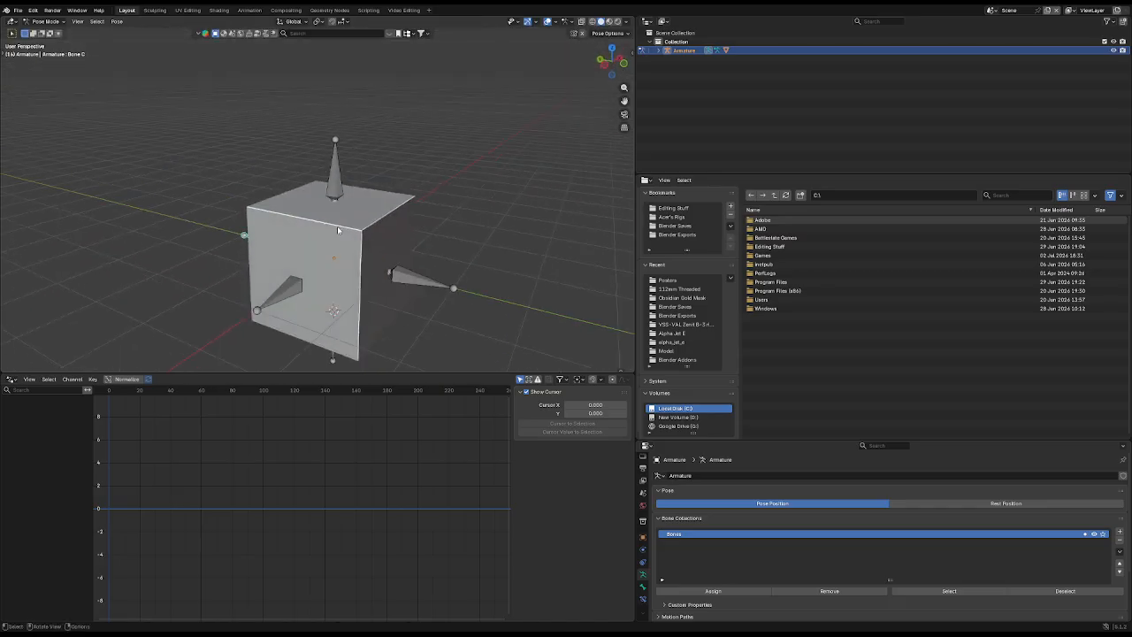
{"action": "middle_click_drag", "start_coordinate": [399, 283], "coordinate": [335, 238]}
{"action": "left_click", "coordinate": [329, 239]}
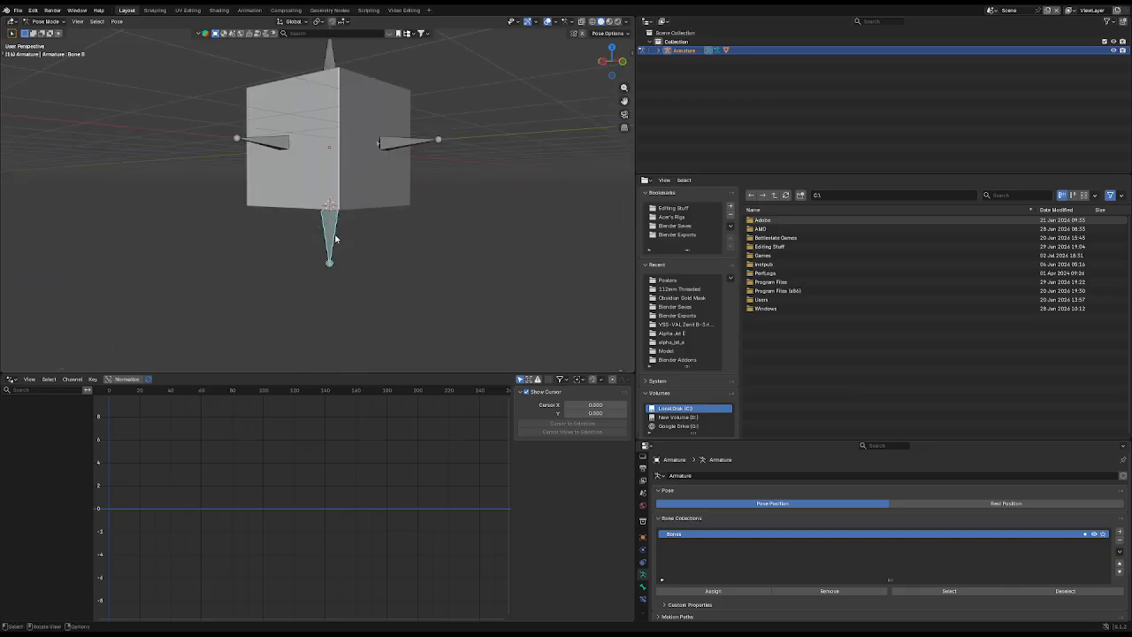
{"action": "key", "text": "F2"}
Step: Return the armature to Object Mode and select the cube mesh with its underside in view
{"action": "left_click", "coordinate": [44, 21]}
{"action": "left_click", "coordinate": [51, 38]}
{"action": "left_click", "coordinate": [48, 23]}
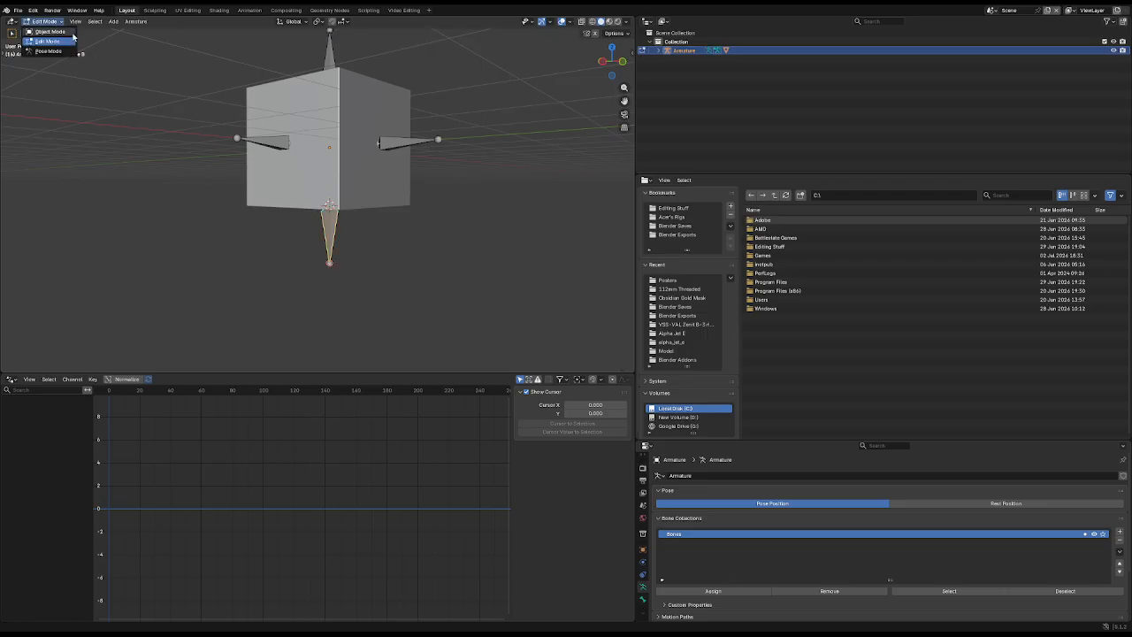
{"action": "left_click", "coordinate": [72, 32]}
{"action": "key", "text": "Tab"}
{"action": "middle_click_drag", "start_coordinate": [398, 224], "coordinate": [375, 199]}
{"action": "key", "text": "Tab"}
{"action": "left_click", "coordinate": [375, 199]}
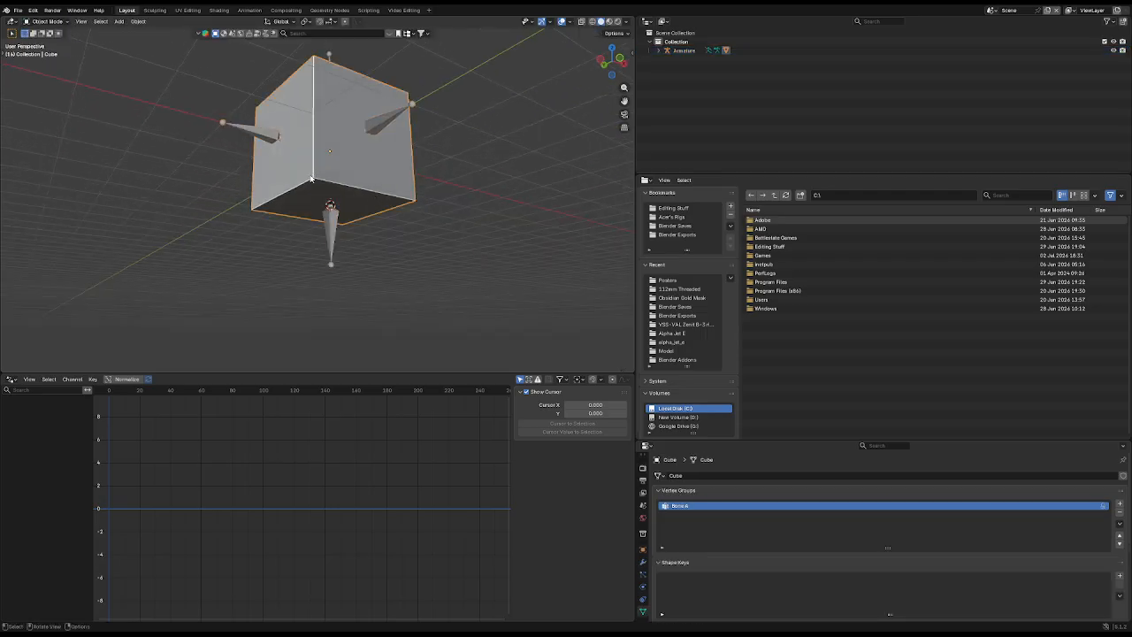
Step: Assign the cube's bottom face to a new vertex group named Bone B
{"action": "key", "text": "Tab"}
{"action": "left_click", "coordinate": [317, 193]}
{"action": "left_click", "coordinate": [1119, 503]}
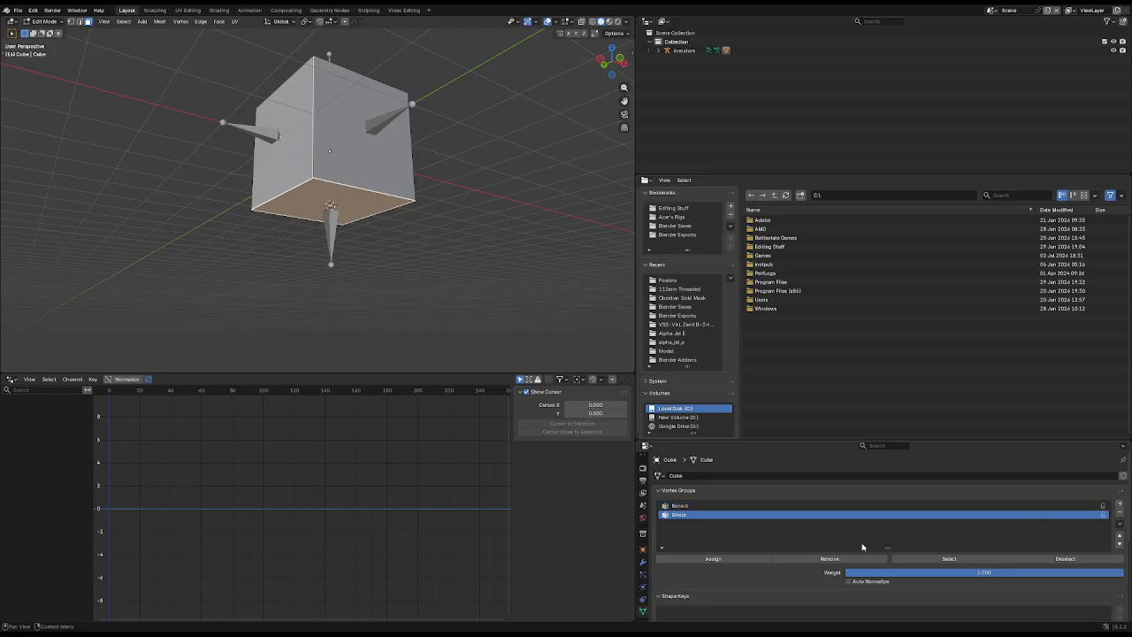
{"action": "type", "text": "Bone.B"}
{"action": "key", "text": "Return"}
{"action": "scroll", "coordinate": [337, 191], "scroll_direction": "up", "scroll_amount": 3}
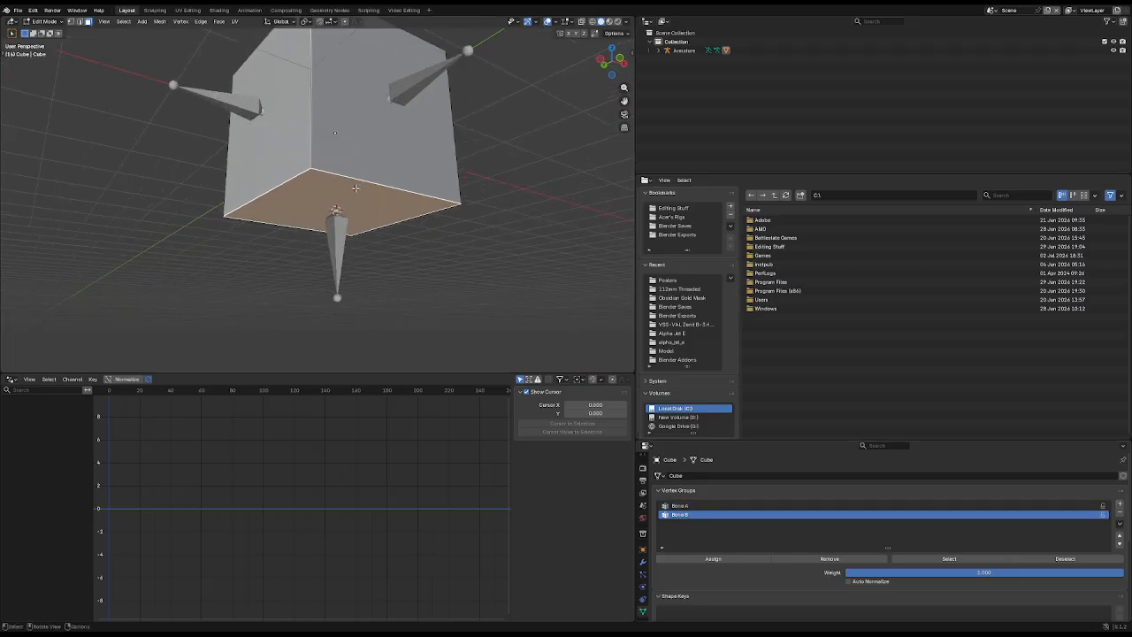
{"action": "key", "text": "ctrl+z"}
{"action": "double_click", "coordinate": [720, 516]}
{"action": "type", "text": "Bone.B"}
{"action": "key", "text": "Return"}
{"action": "key", "text": "Tab"}
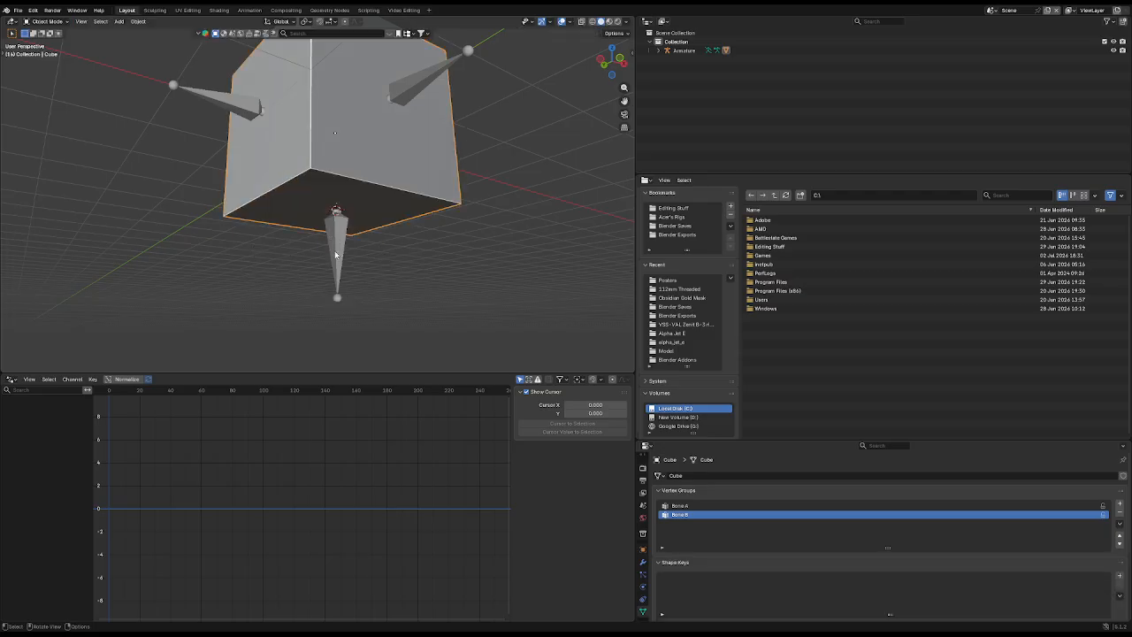
Step: Put the armature in Pose Mode and test-move Bone B without keeping the move
{"action": "left_click", "coordinate": [339, 234]}
{"action": "key", "text": "ctrl+Tab"}
{"action": "key", "text": "g"}
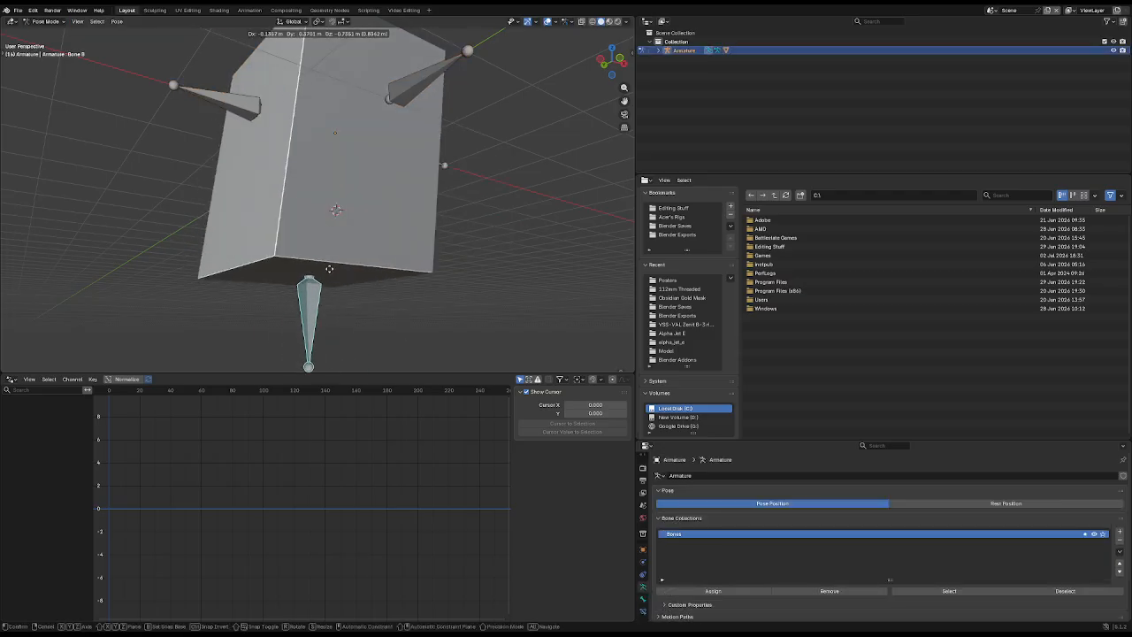
{"action": "key", "text": "Escape"}
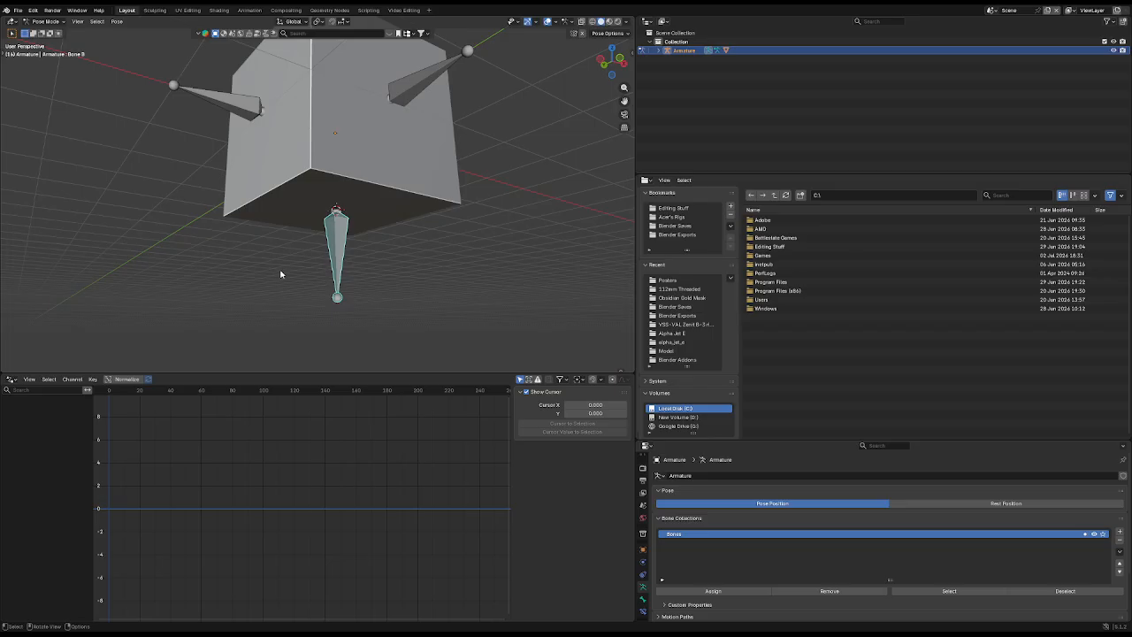
{"action": "middle_click_drag", "start_coordinate": [361, 189], "coordinate": [350, 196]}
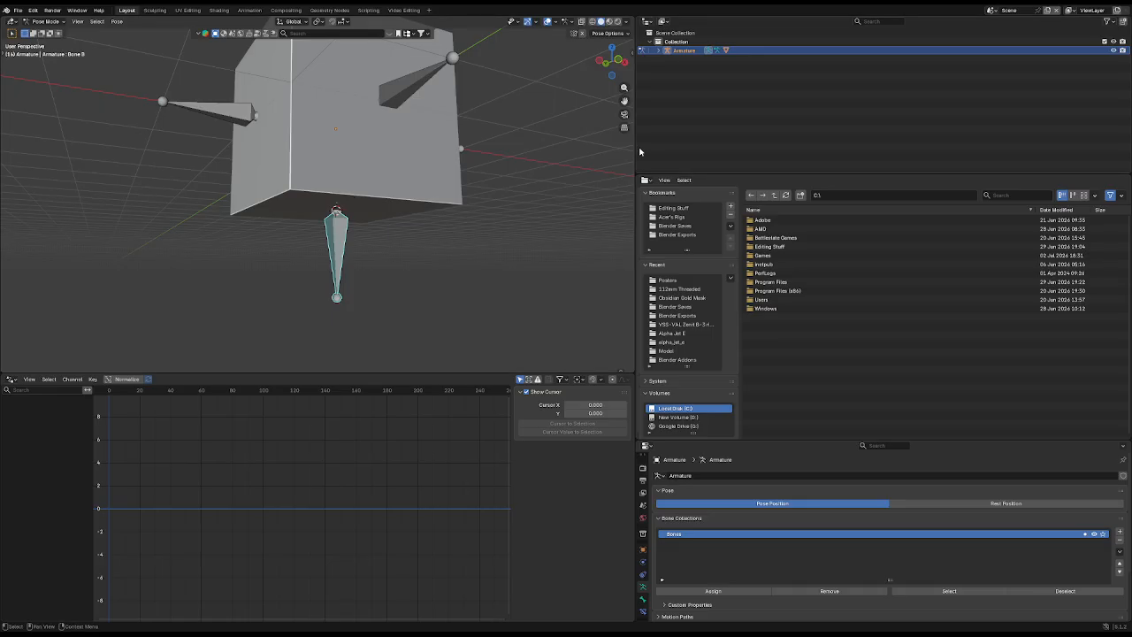
{"action": "middle_click_drag", "start_coordinate": [358, 221], "coordinate": [441, 215]}
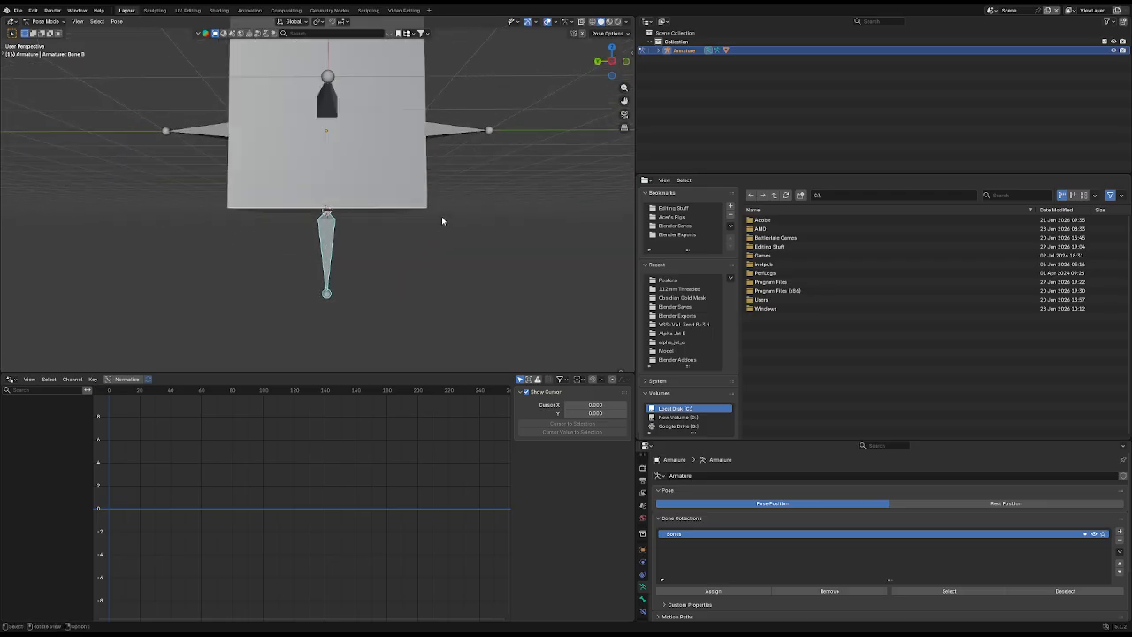
Step: Move Bone B about 0.97 m along Y and -0.91 m along Z
{"action": "key", "text": "g"}
{"action": "left_click", "coordinate": [401, 228]}
{"action": "scroll", "coordinate": [401, 231], "scroll_direction": "down", "scroll_amount": 6}
{"action": "scroll", "coordinate": [430, 198], "scroll_direction": "up", "scroll_amount": 3}
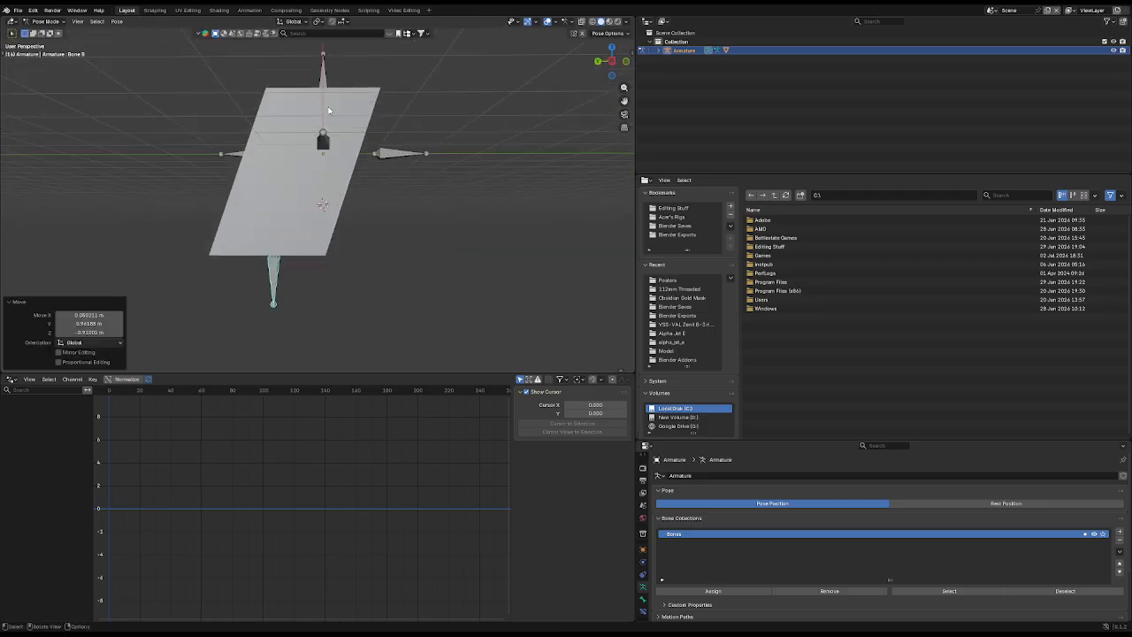
Step: Move Bone A above the cube about -3.8 m along Y and 0.42 m along Z
{"action": "left_click", "coordinate": [323, 76]}
{"action": "key", "text": "g"}
{"action": "left_click", "coordinate": [521, 56]}
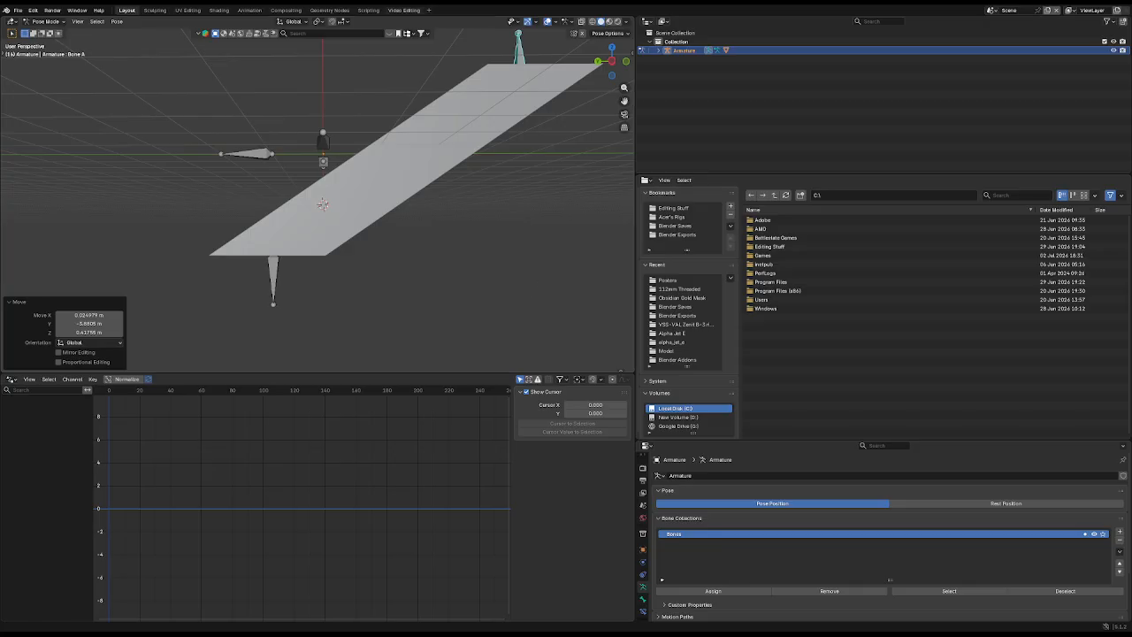
Step: Return to Object Mode, select the deformed cube and bring up its modifier settings
{"action": "left_click", "coordinate": [45, 21]}
{"action": "left_click", "coordinate": [42, 31]}
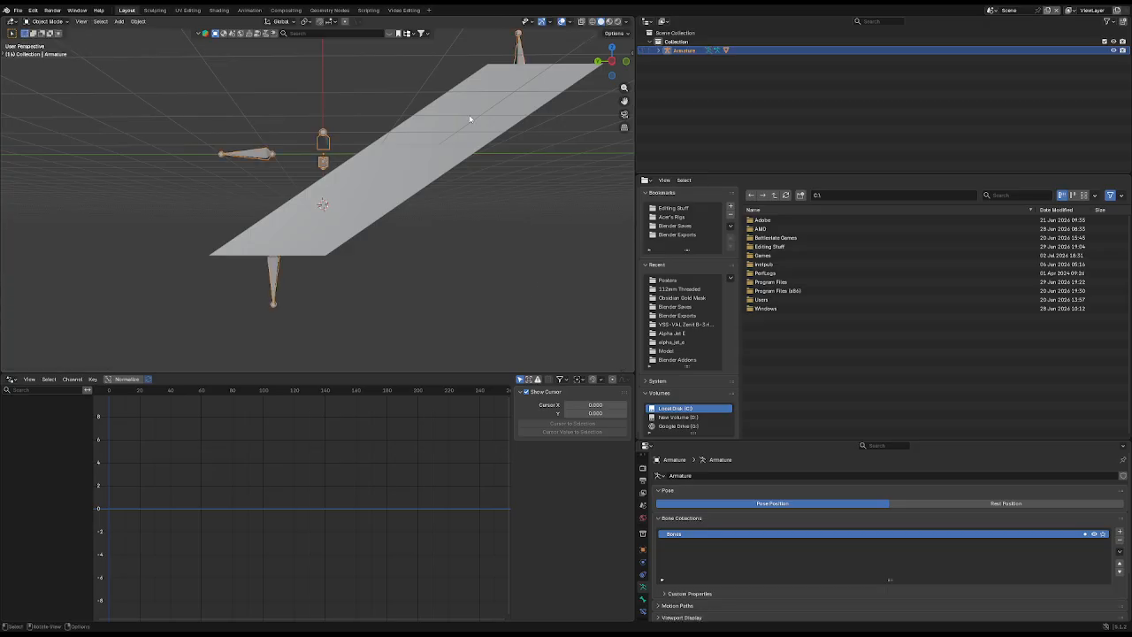
{"action": "left_click", "coordinate": [470, 118]}
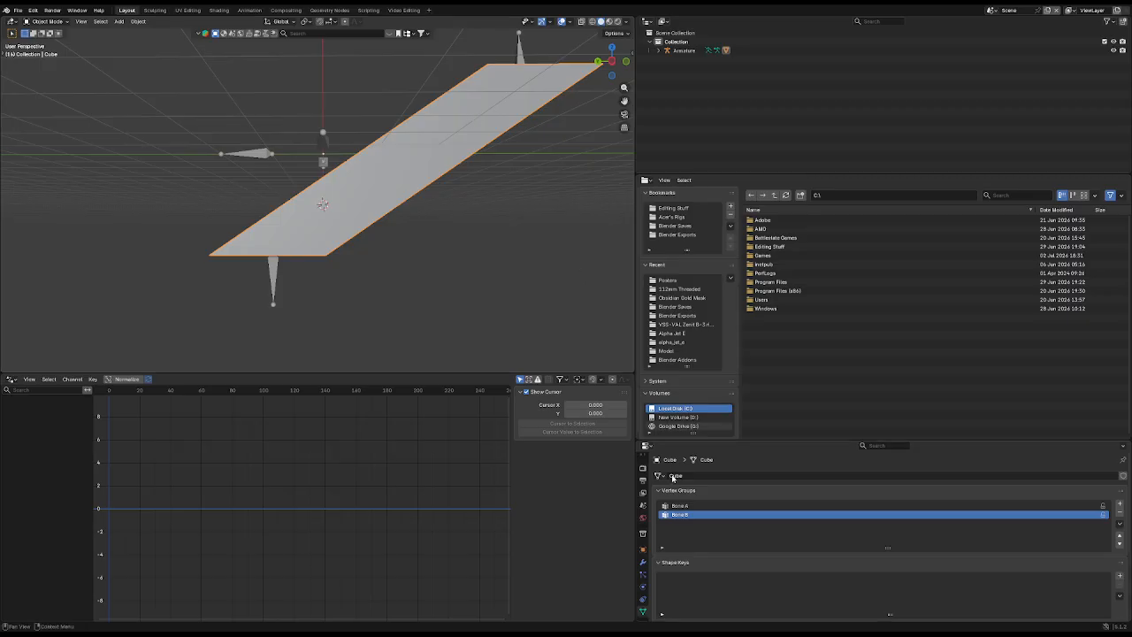
{"action": "left_click", "coordinate": [643, 562]}
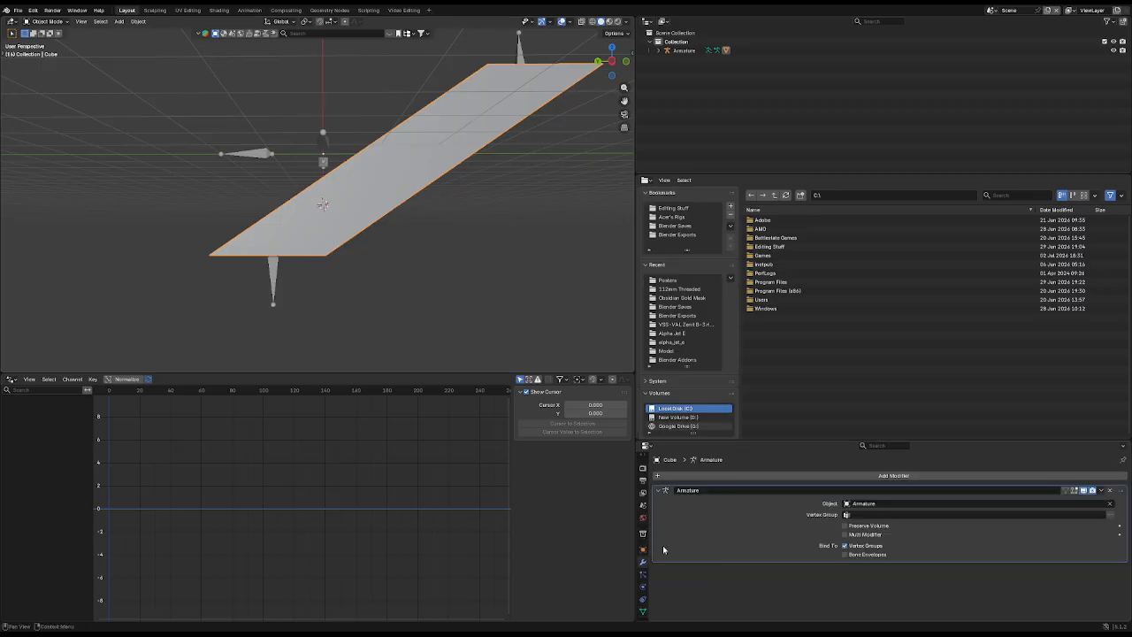
Step: Turn the Armature modifier's viewport display off and back on to compare the cube's shapes
{"action": "left_click", "coordinate": [1083, 491]}
{"action": "middle_click_drag", "start_coordinate": [495, 212], "coordinate": [463, 203]}
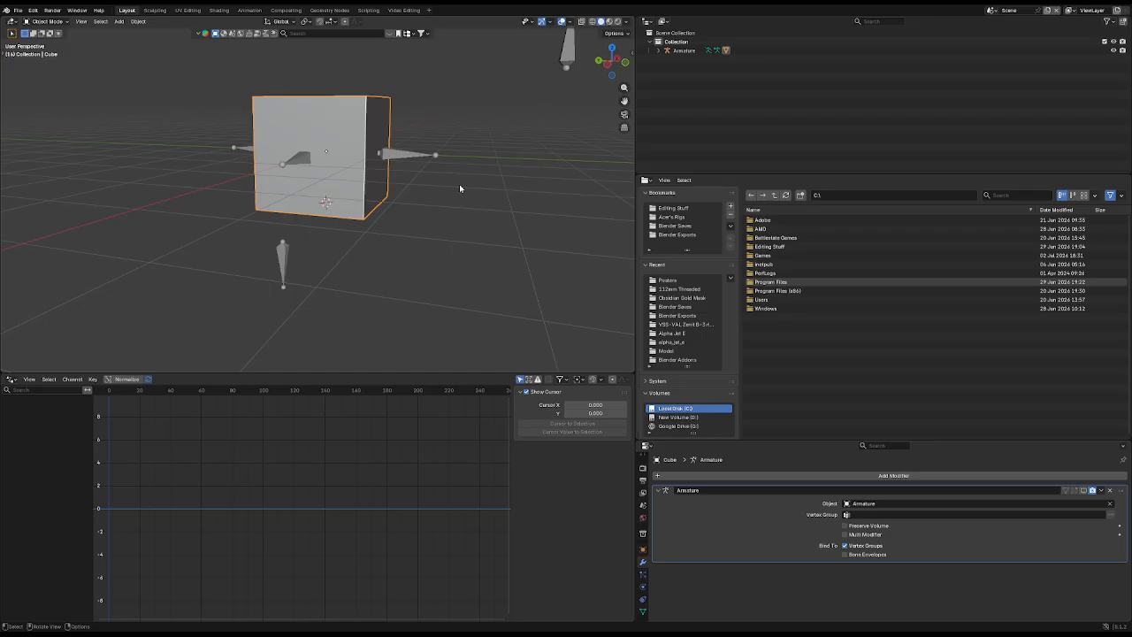
{"action": "left_click", "coordinate": [1086, 489]}
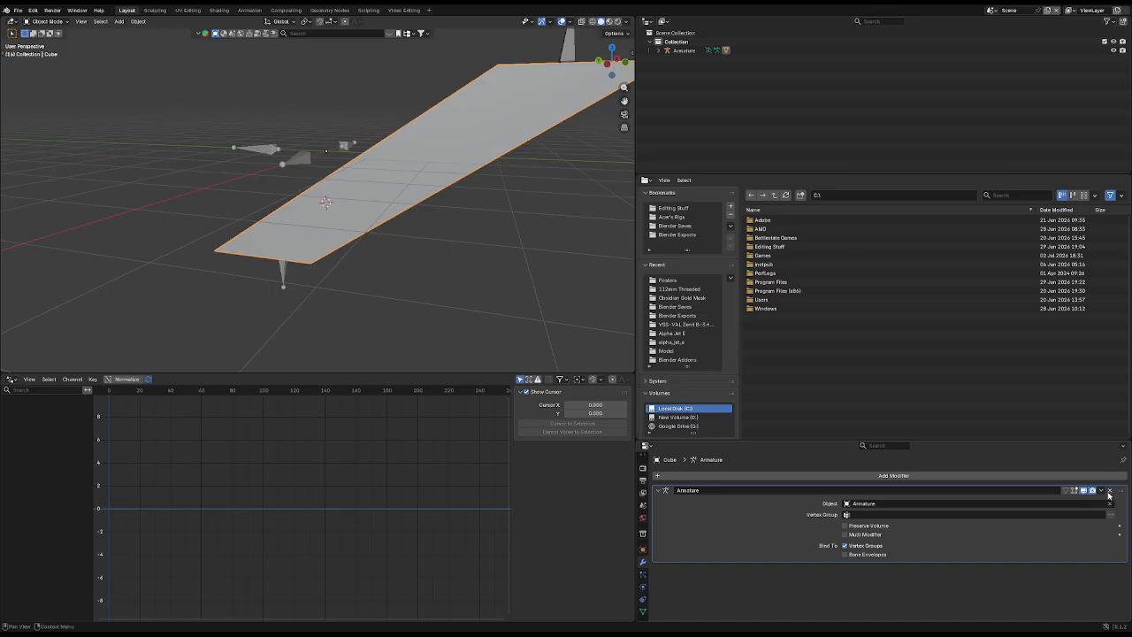
Step: Remove the Armature modifier from the cube and undo the removal
{"action": "left_click", "coordinate": [1110, 490]}
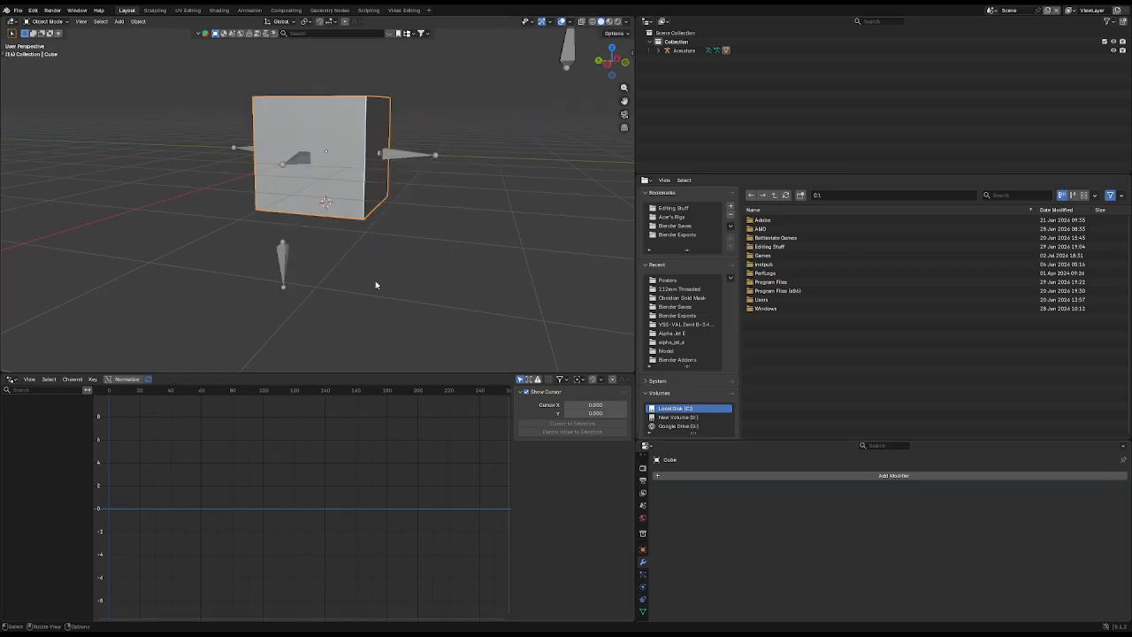
{"action": "key", "text": "ctrl+z"}
{"action": "middle_click_drag", "start_coordinate": [375, 285], "coordinate": [390, 261]}
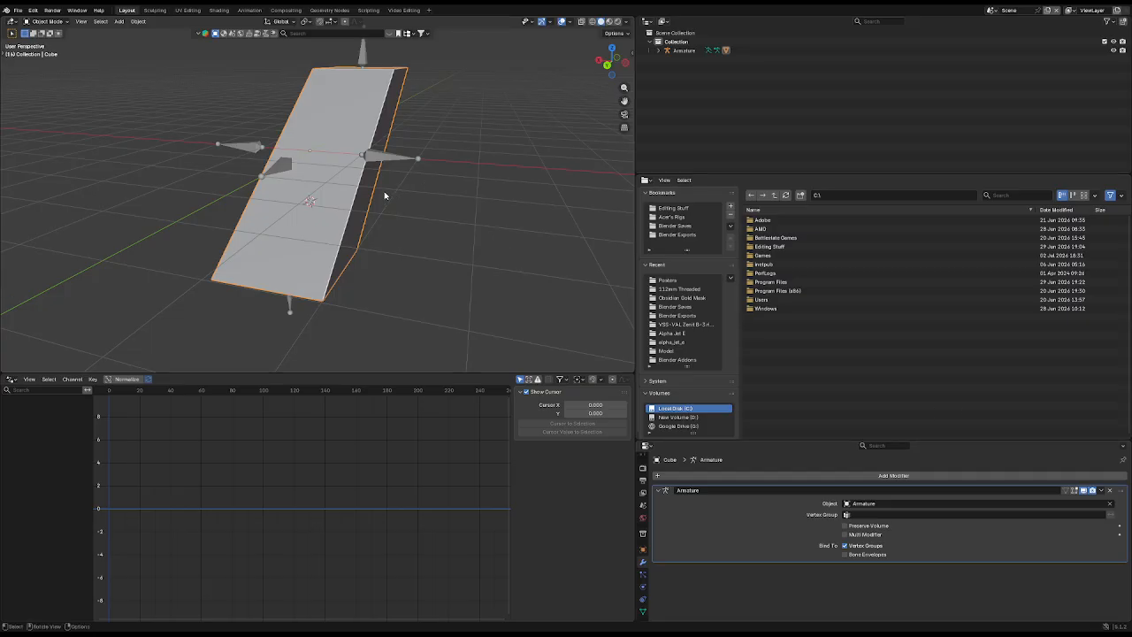
Step: Compare the cube's original geometry in Edit Mode with its deformed shape in Object Mode
{"action": "middle_click_drag", "start_coordinate": [388, 197], "coordinate": [327, 204]}
{"action": "key", "text": "Tab"}
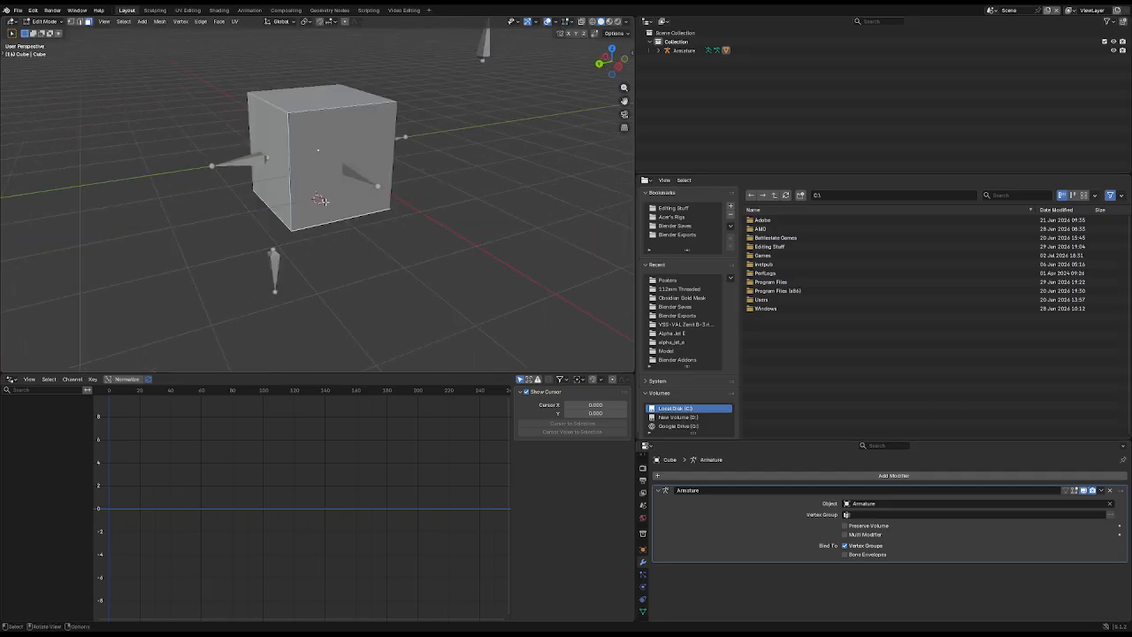
{"action": "key", "text": "Tab"}
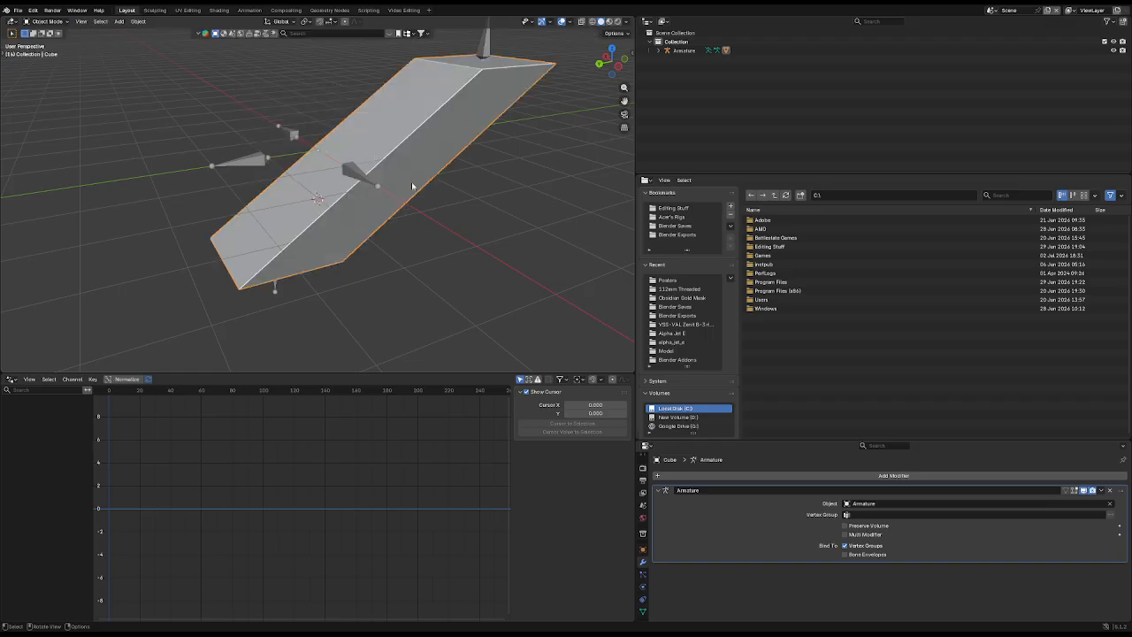
{"action": "middle_click_drag", "start_coordinate": [439, 202], "coordinate": [397, 197]}
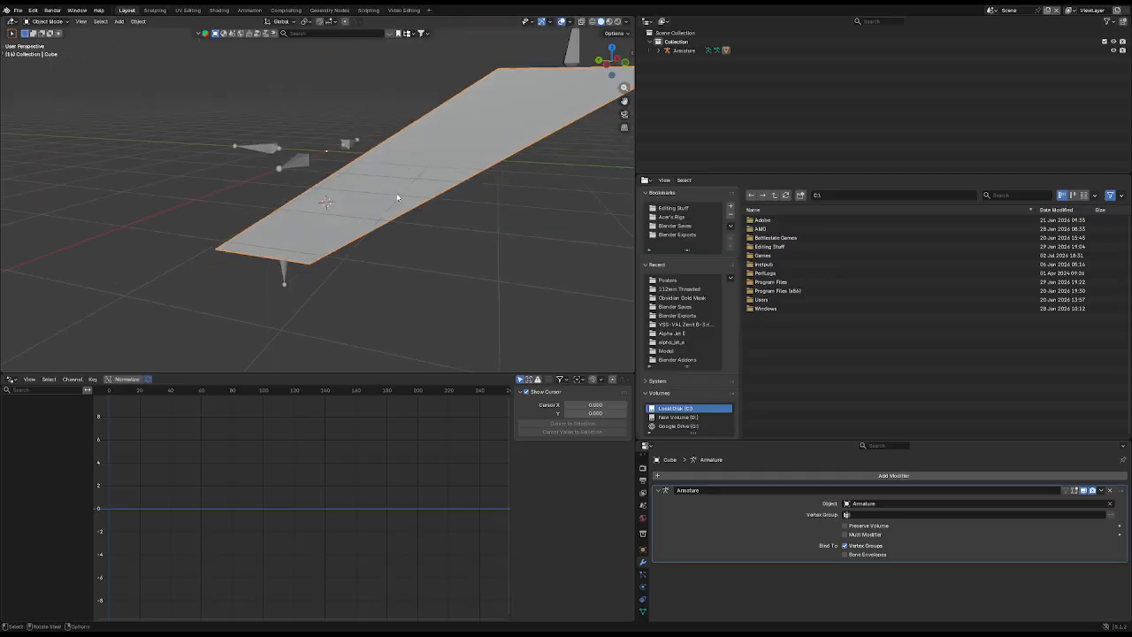
{"action": "key", "text": "Tab"}
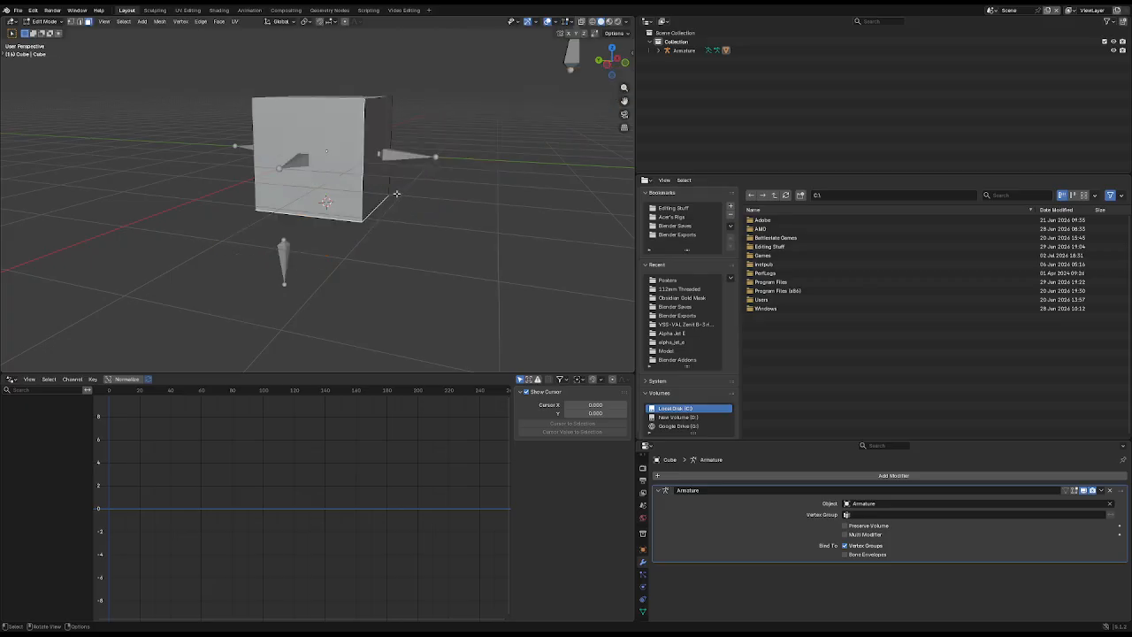
{"action": "key", "text": "Tab"}
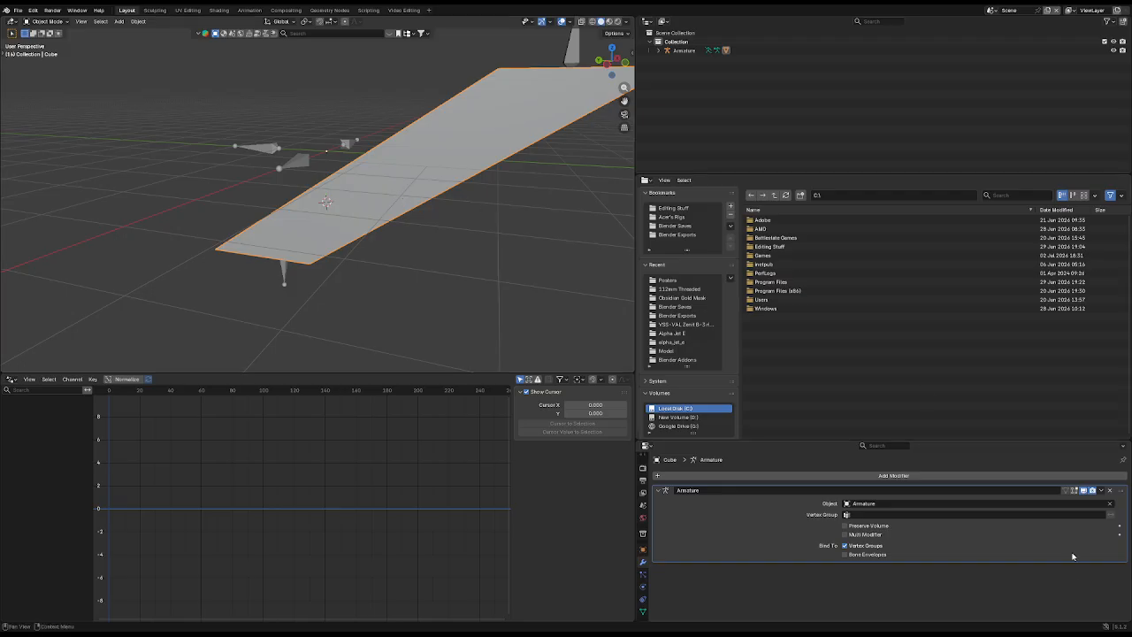
Step: Apply the Armature modifier to the cube and check the resulting mesh in Edit Mode
{"action": "left_click", "coordinate": [1099, 490]}
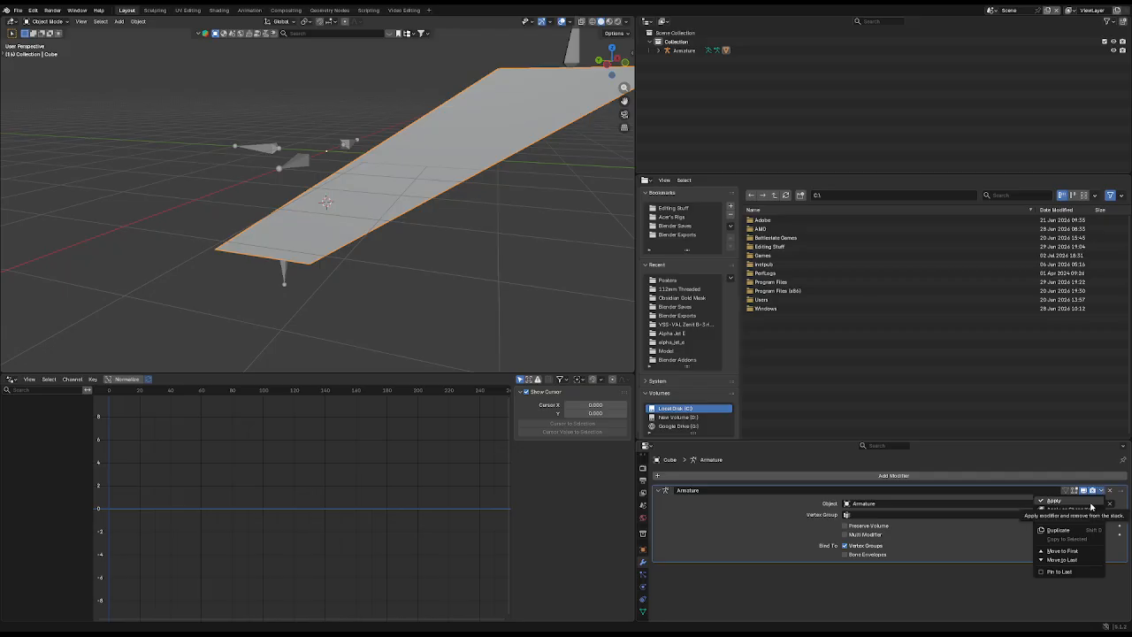
{"action": "left_click", "coordinate": [1091, 504]}
{"action": "middle_click_drag", "start_coordinate": [480, 177], "coordinate": [475, 95]}
{"action": "key", "text": "Tab"}
{"action": "key", "text": "Tab"}
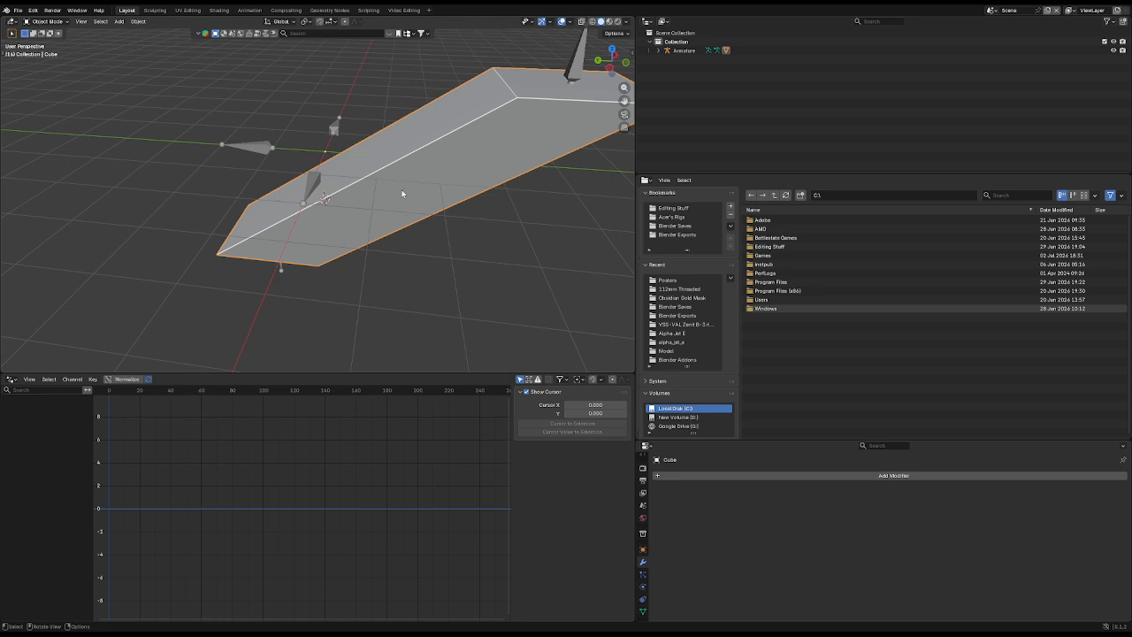
{"action": "scroll", "coordinate": [372, 124], "scroll_direction": "down", "scroll_amount": 2}
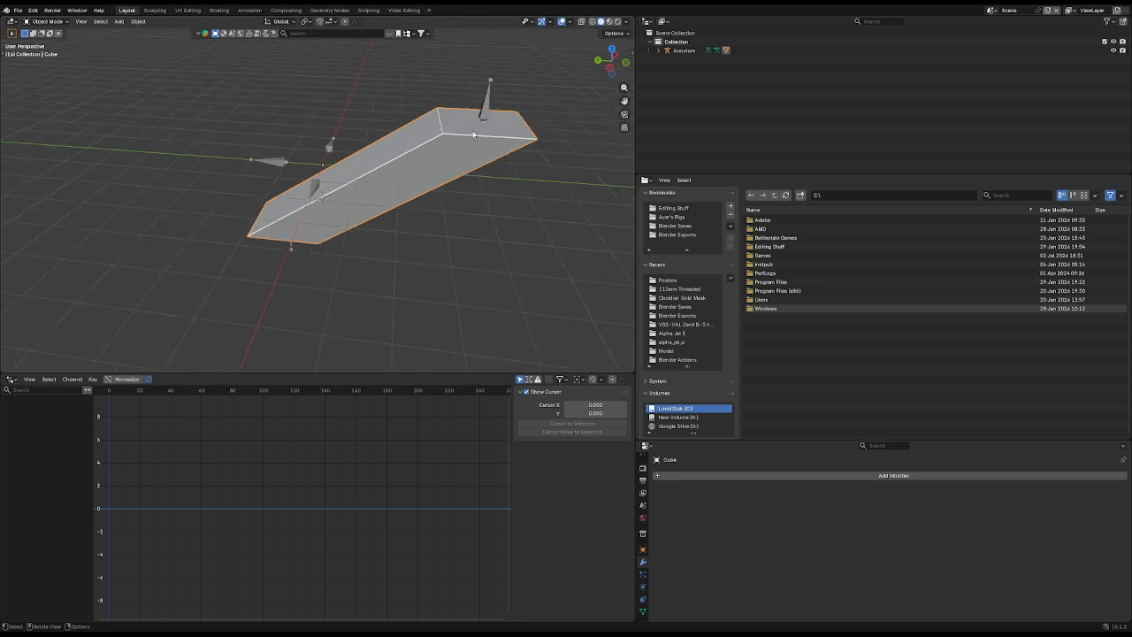
{"action": "middle_click_drag", "start_coordinate": [375, 163], "coordinate": [339, 160]}
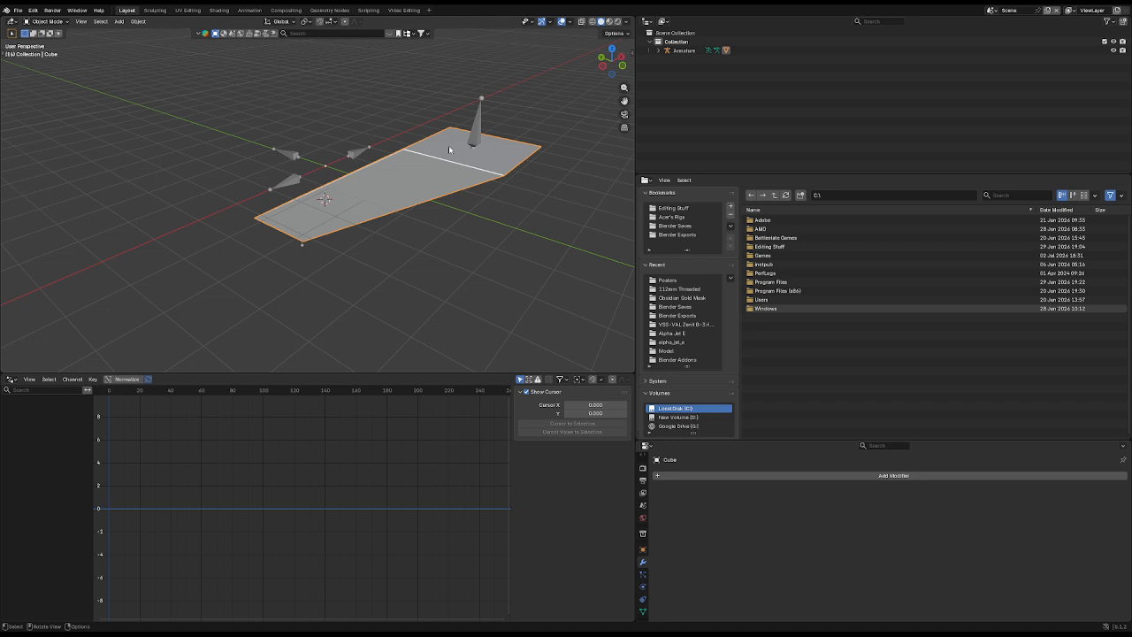
Step: Undo applying the Armature modifier
{"action": "key", "text": "ctrl+z"}
{"action": "key", "text": "ctrl+z"}
{"action": "key", "text": "ctrl+z"}
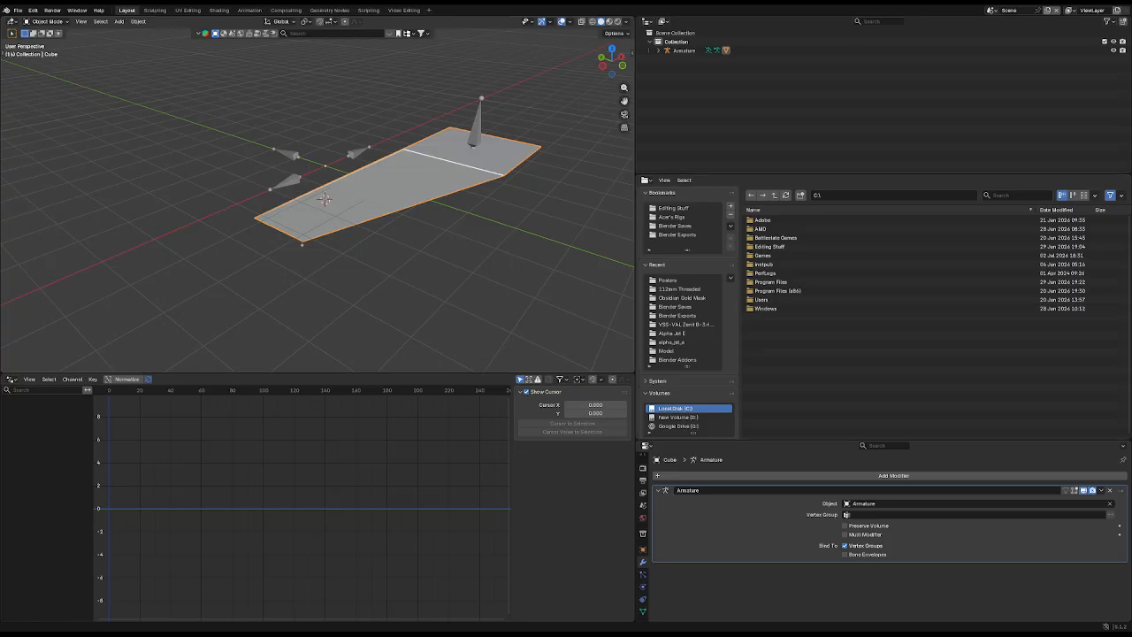
Step: Add a Basis shape key to the cube mesh
{"action": "left_click", "coordinate": [1101, 490]}
{"action": "left_click", "coordinate": [643, 610]}
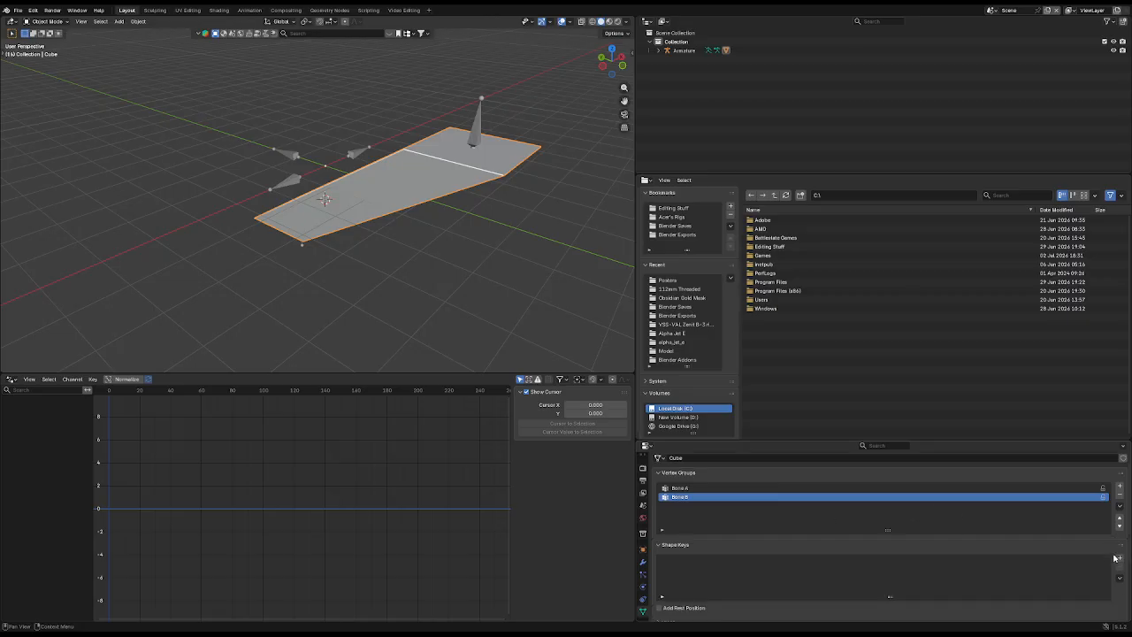
{"action": "left_click", "coordinate": [1120, 559]}
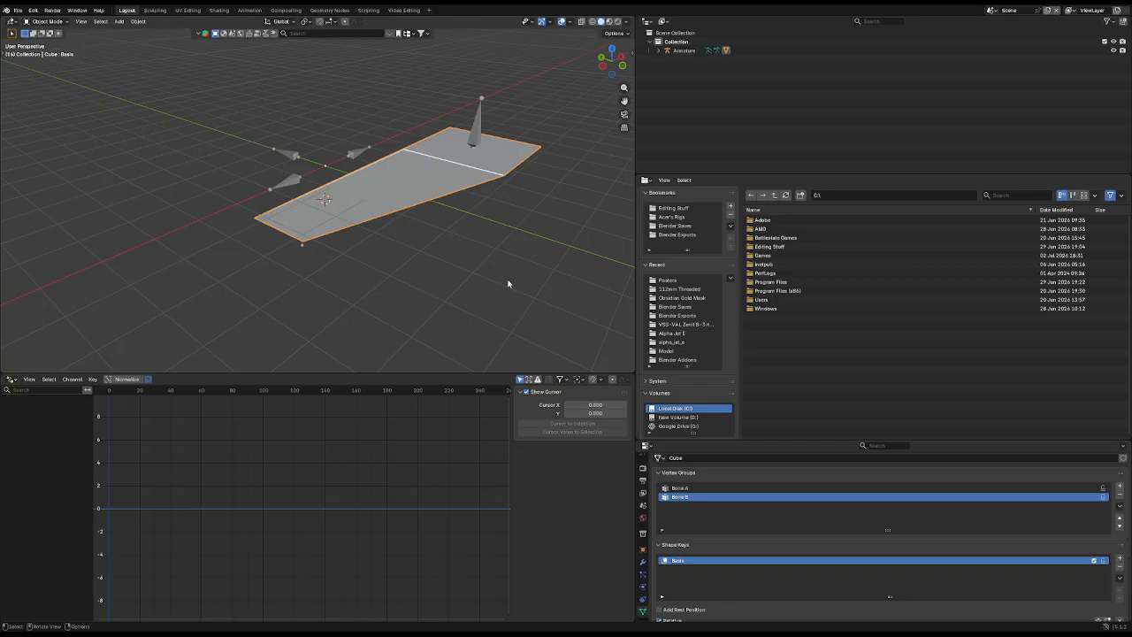
Step: Apply the cube's Armature modifier as a shape key
{"action": "left_click", "coordinate": [643, 562]}
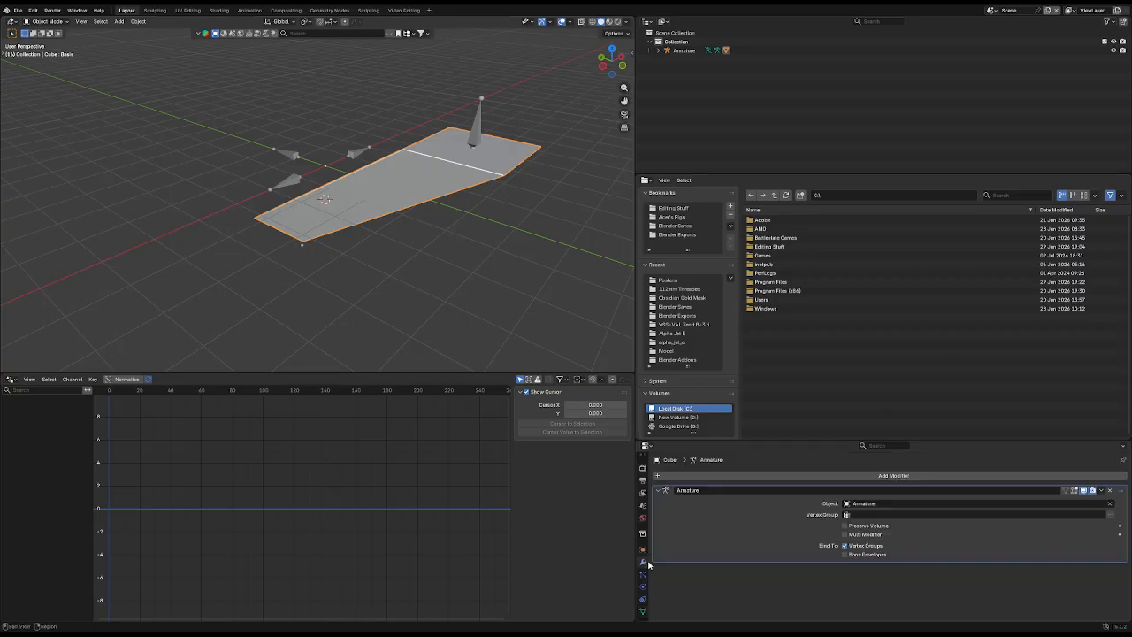
{"action": "left_click", "coordinate": [1100, 491]}
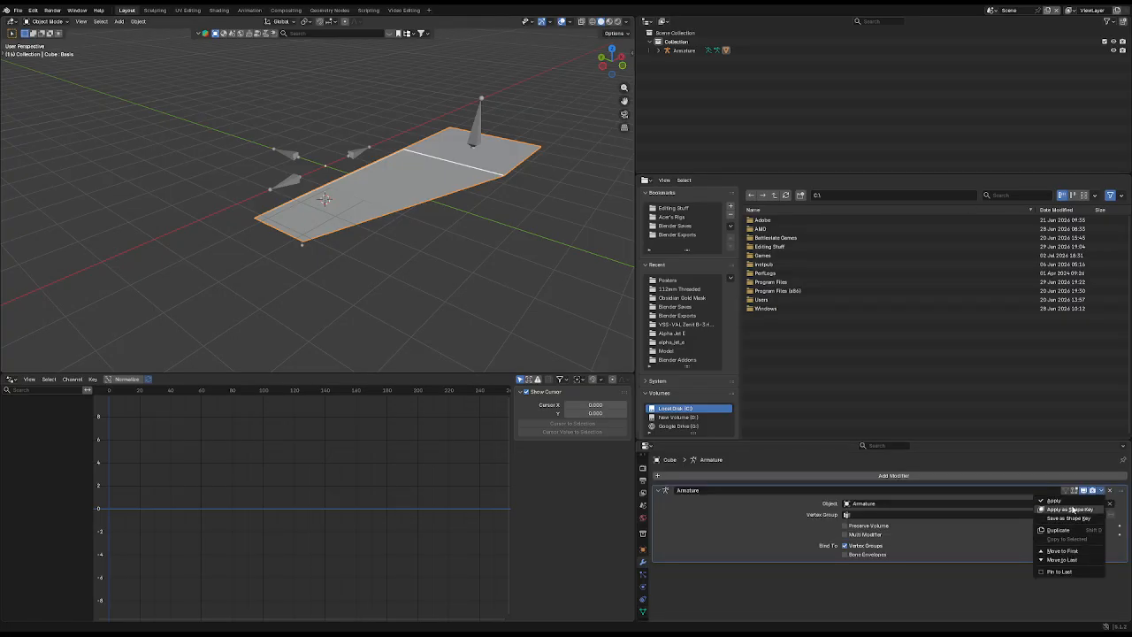
{"action": "left_click", "coordinate": [1066, 502]}
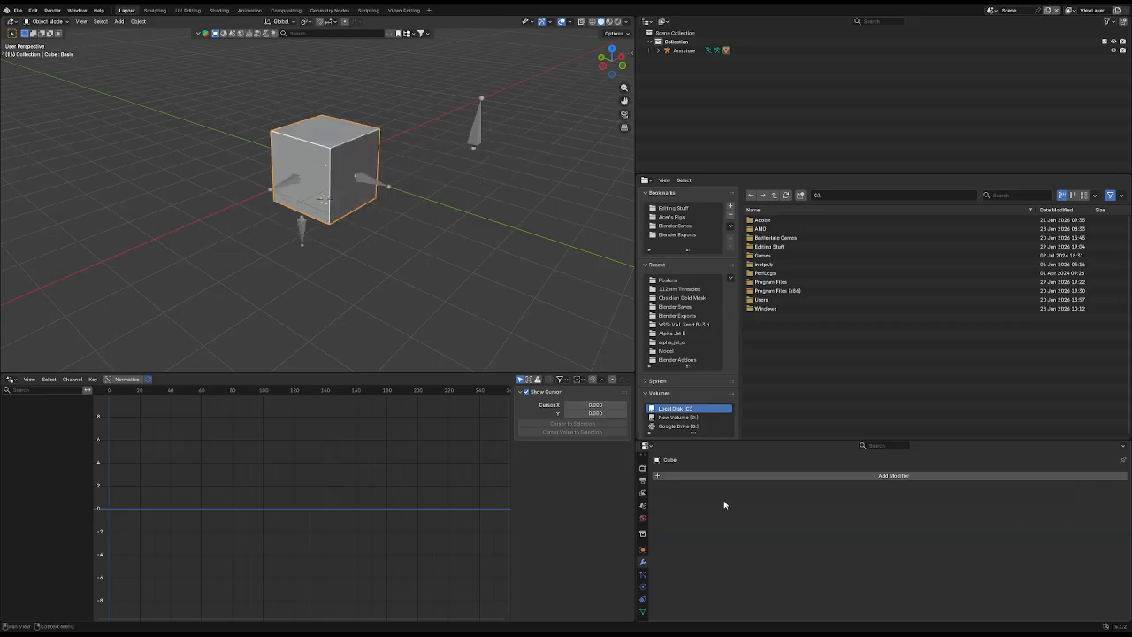
Step: Raise the cube's Armature shape key value to 1.000 to preview the baked deformation
{"action": "left_click", "coordinate": [643, 611]}
{"action": "scroll", "coordinate": [717, 569], "scroll_direction": "down", "scroll_amount": 2}
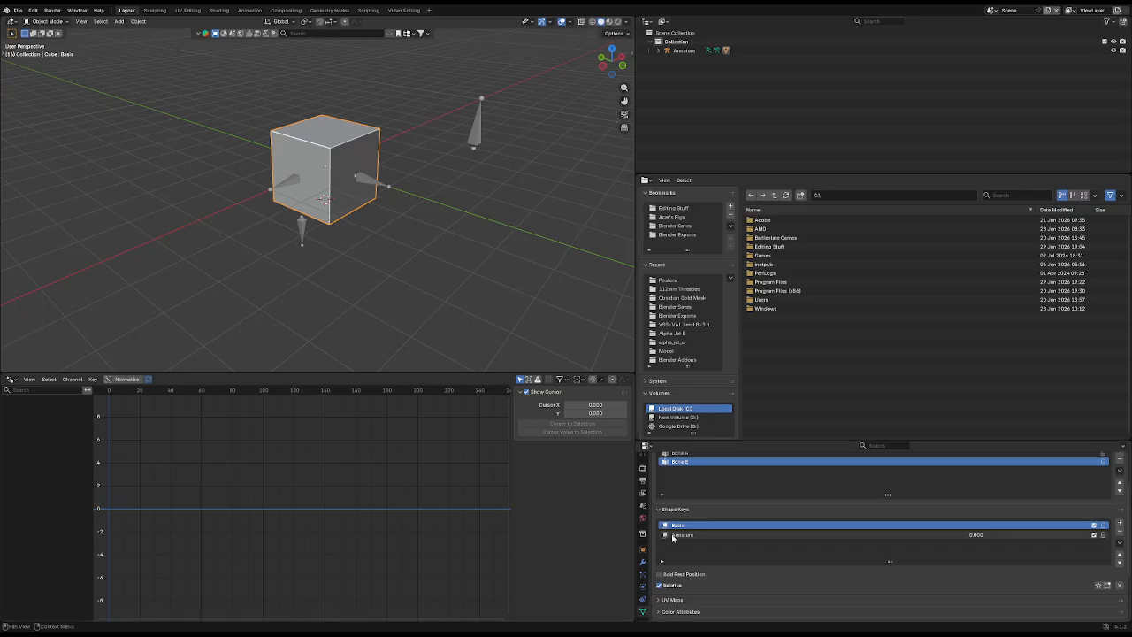
{"action": "left_click_drag", "start_coordinate": [976, 536], "coordinate": [1084, 536]}
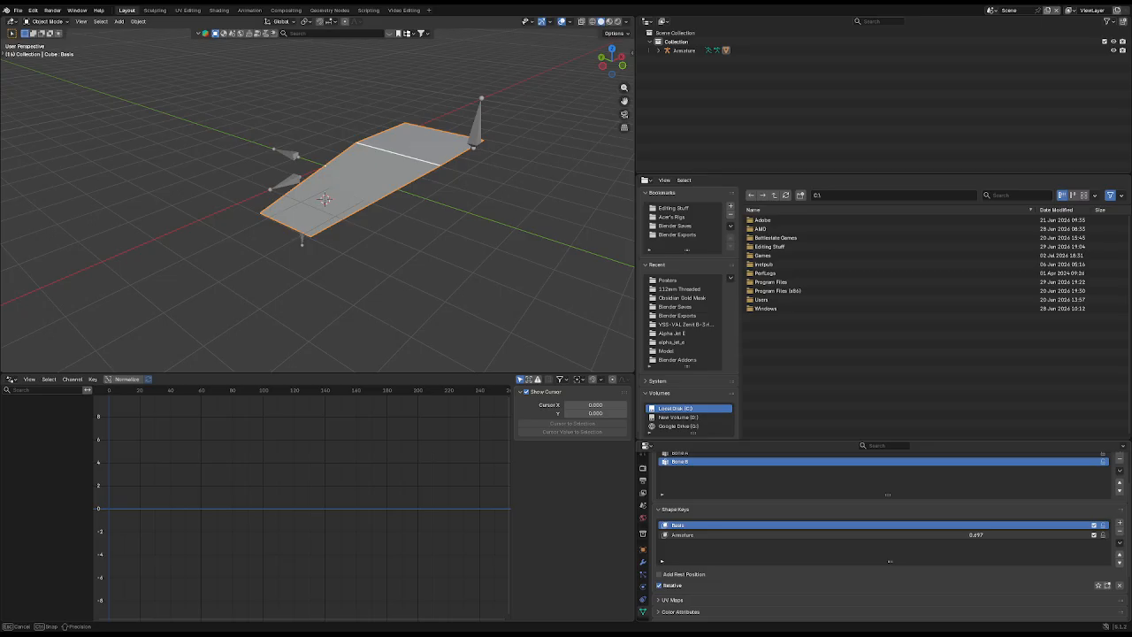
{"action": "mouse_move", "coordinate": [1083, 536]}
{"action": "left_mouse_down"}
{"action": "mouse_move", "coordinate": [1130, 536]}
{"action": "mouse_move", "coordinate": [1091, 536]}
{"action": "left_mouse_up"}
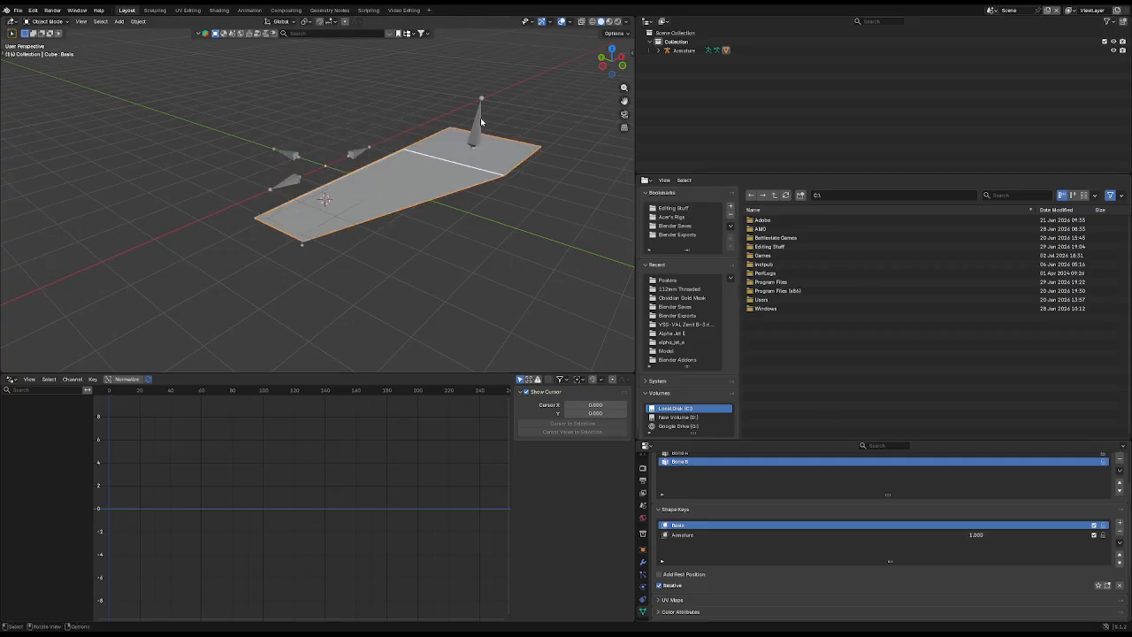
Step: Undo the shape key changes back to the live Armature modifier and show the cube's modifiers
{"action": "key", "text": "ctrl+z"}
{"action": "key", "text": "ctrl+z"}
{"action": "key", "text": "ctrl+z"}
{"action": "left_click", "coordinate": [643, 562]}
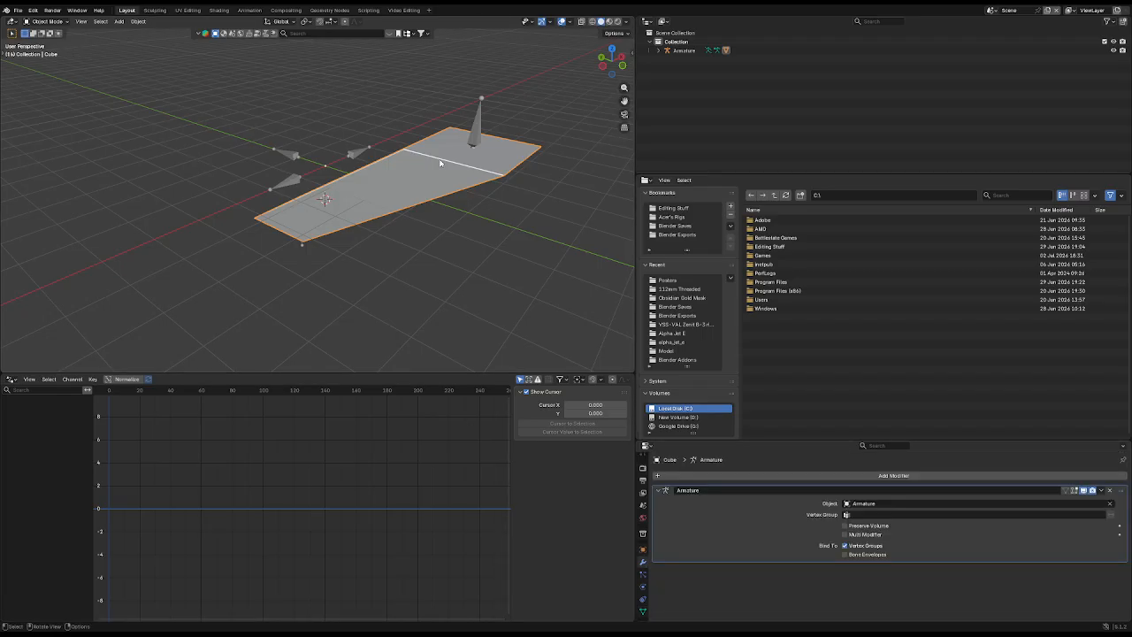
Step: Expand the armature's data in the Outliner to list its bones, and select Bone D
{"action": "middle_click_drag", "start_coordinate": [544, 219], "coordinate": [468, 153]}
{"action": "left_click", "coordinate": [466, 137]}
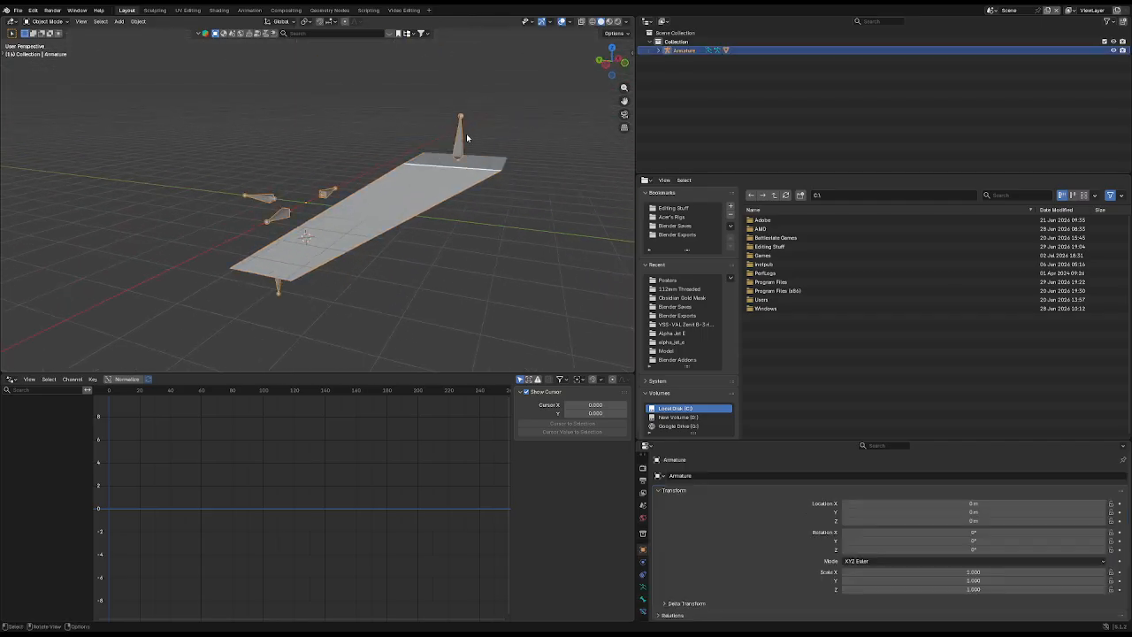
{"action": "left_click", "coordinate": [430, 191]}
{"action": "key", "text": "Tab"}
{"action": "scroll", "coordinate": [279, 152], "scroll_direction": "up", "scroll_amount": 4}
{"action": "left_click", "coordinate": [376, 201]}
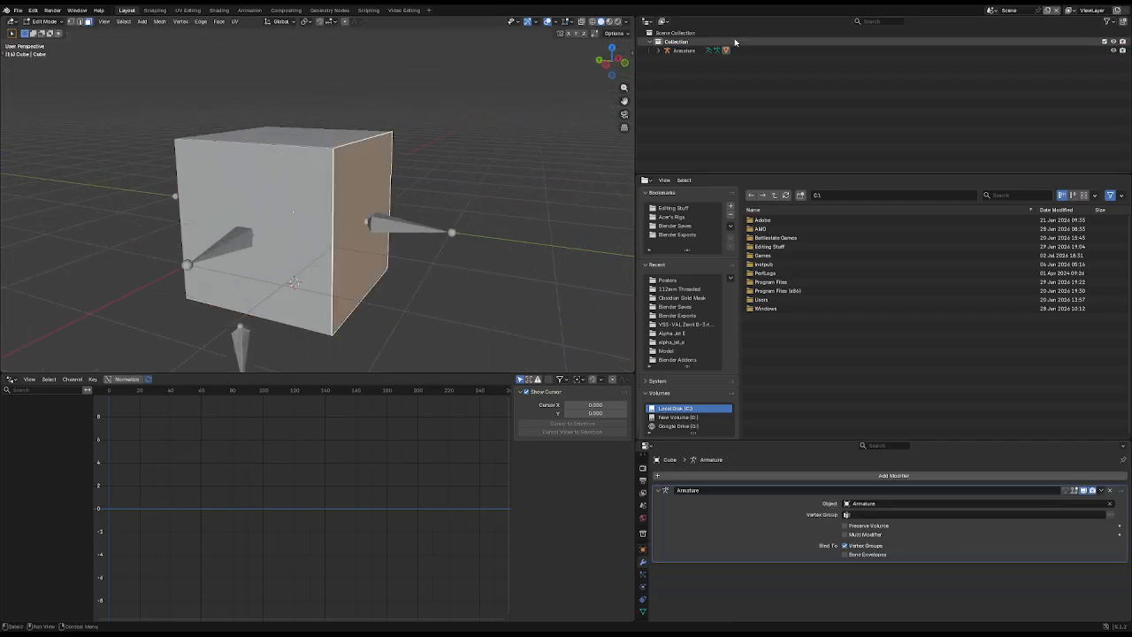
{"action": "left_click", "coordinate": [659, 51]}
{"action": "left_click", "coordinate": [667, 68]}
{"action": "left_click", "coordinate": [718, 104]}
{"action": "key", "text": "Tab"}
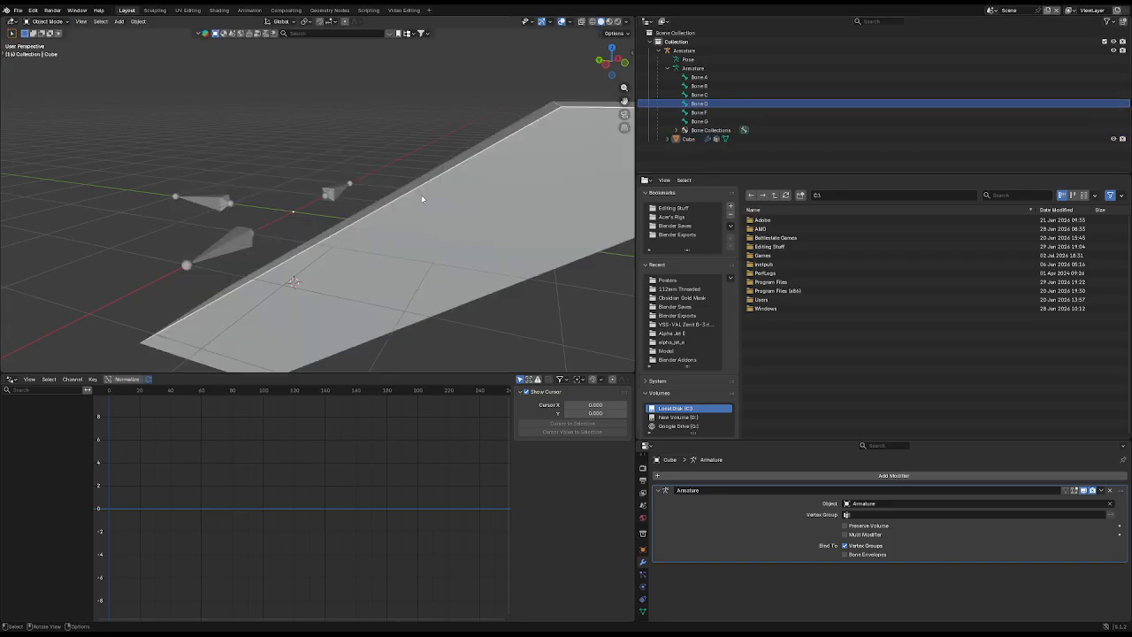
Step: Locate Bone D around the cube in Pose Mode and return the armature to Object Mode
{"action": "key", "text": "ctrl+Tab"}
{"action": "left_click", "coordinate": [334, 192]}
{"action": "key", "text": "ctrl+Tab"}
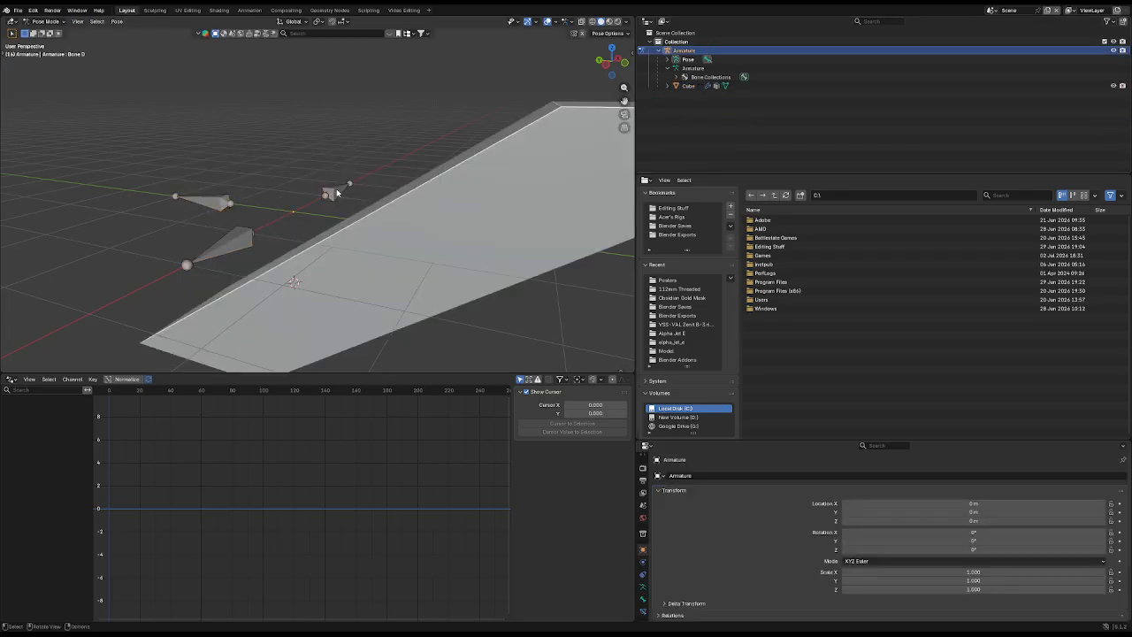
{"action": "left_click", "coordinate": [337, 193]}
{"action": "middle_click_drag", "start_coordinate": [337, 192], "coordinate": [385, 228]}
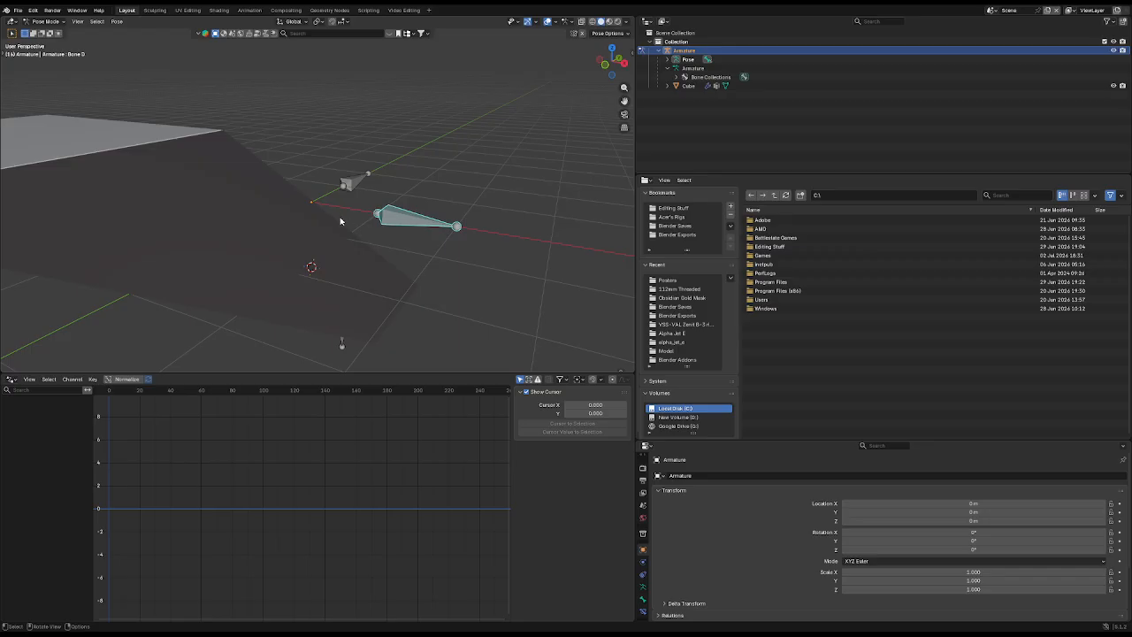
{"action": "left_click", "coordinate": [49, 24]}
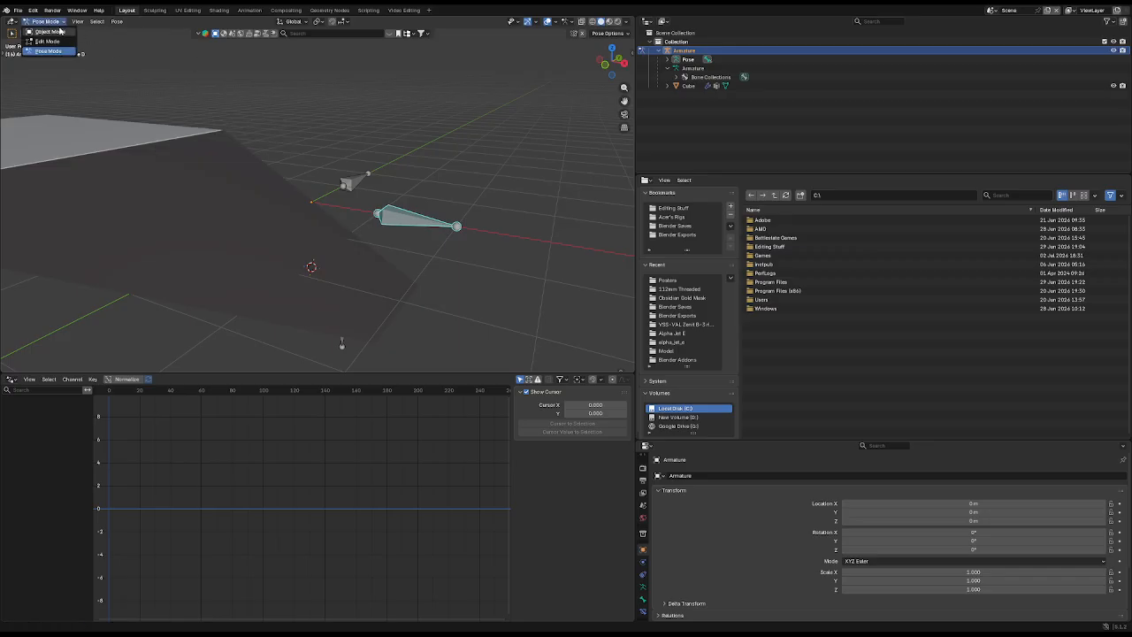
{"action": "left_click", "coordinate": [47, 41]}
{"action": "left_click", "coordinate": [53, 21]}
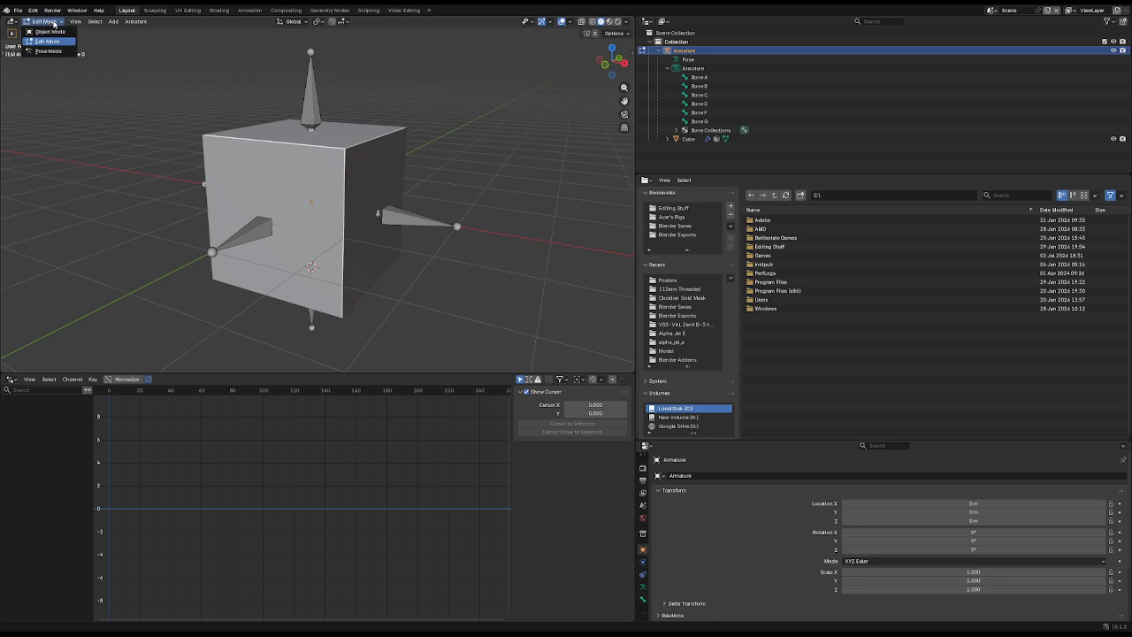
{"action": "left_click", "coordinate": [51, 32]}
Step: Assign the cube face in front of Bone D to a new vertex group named Bone D
{"action": "left_click", "coordinate": [259, 233]}
{"action": "key", "text": "Tab"}
{"action": "left_click", "coordinate": [366, 224]}
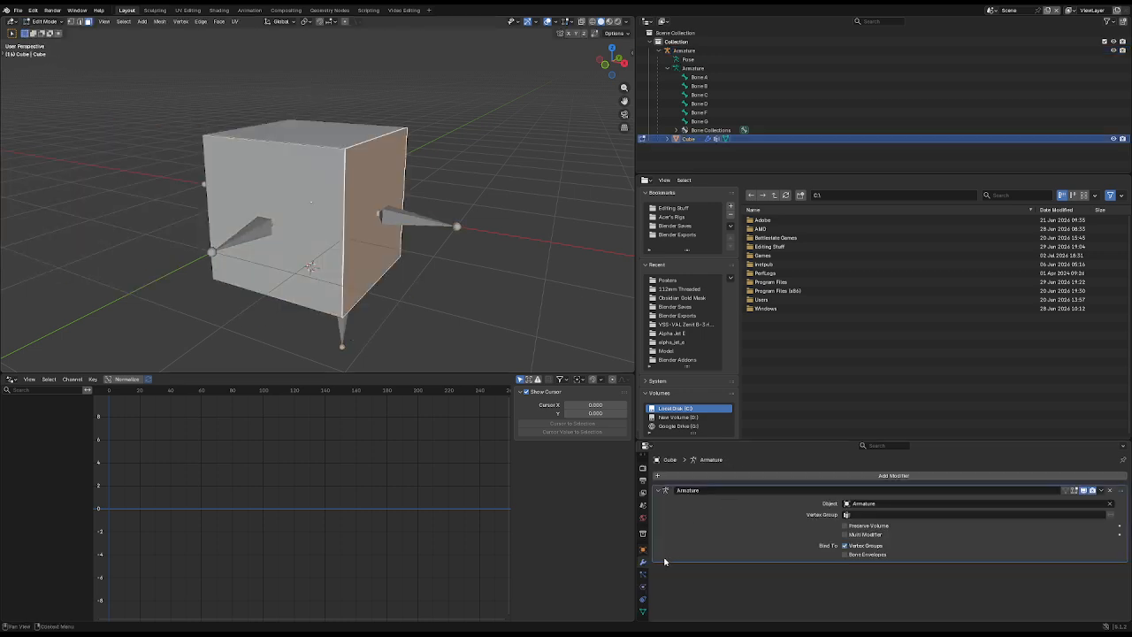
{"action": "left_click", "coordinate": [643, 611]}
{"action": "left_click", "coordinate": [1119, 503]}
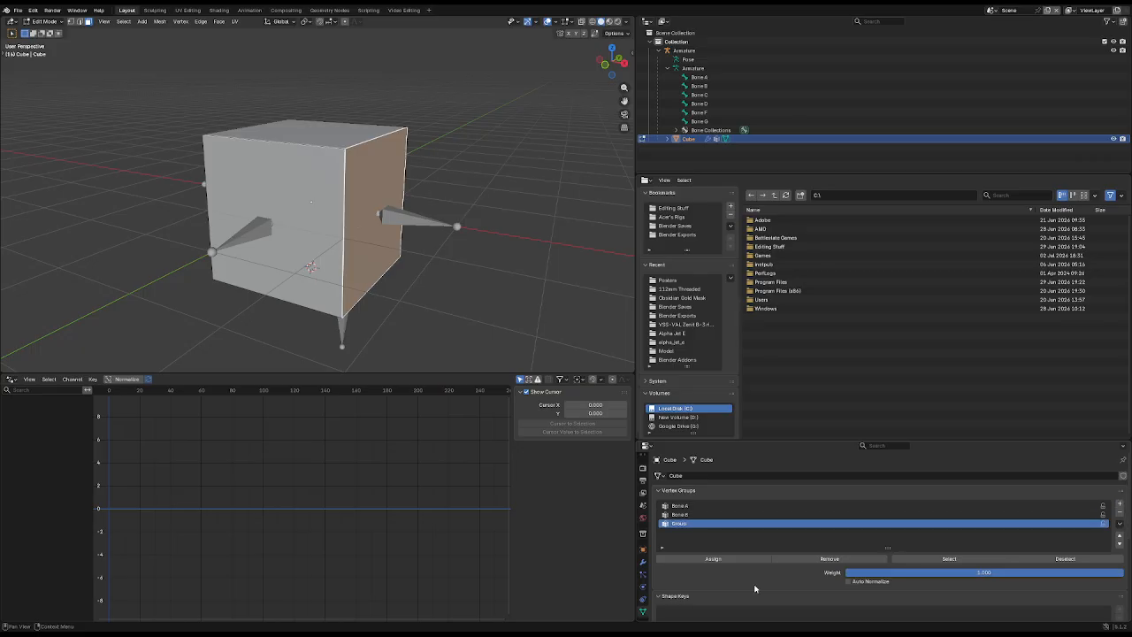
{"action": "left_click", "coordinate": [705, 559]}
{"action": "double_click", "coordinate": [689, 524]}
{"action": "type", "text": "Bone D"}
{"action": "key", "text": "Return"}
Step: Move Bone D in Pose Mode to test how it pulls its assigned face
{"action": "key", "text": "Tab"}
{"action": "left_click", "coordinate": [422, 223]}
{"action": "key", "text": "ctrl+Tab"}
{"action": "key", "text": "g"}
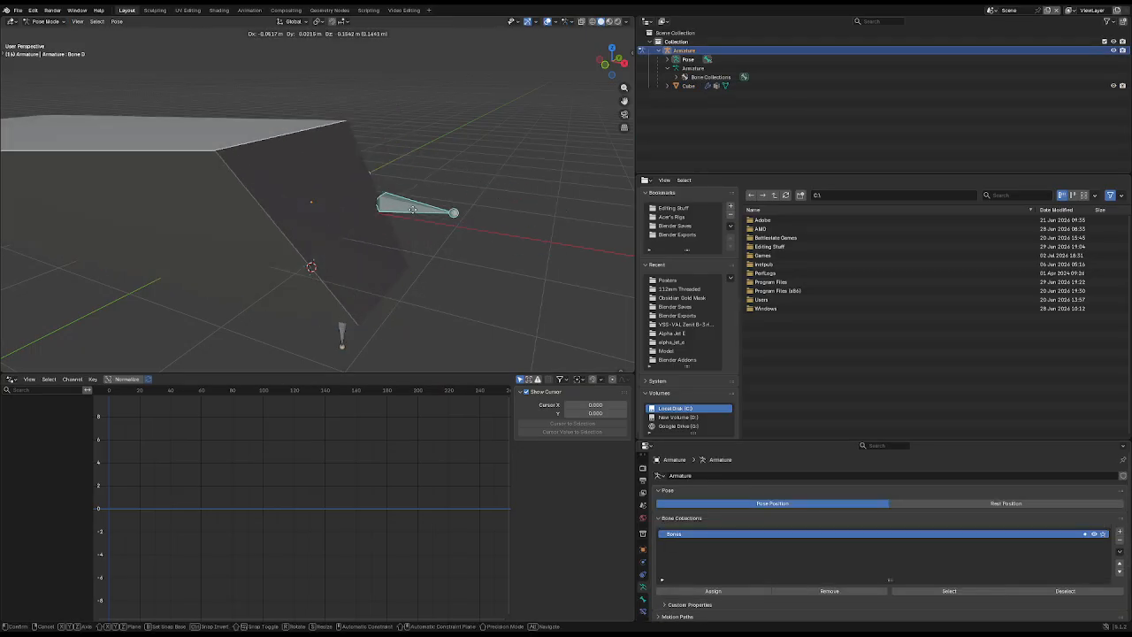
{"action": "left_click", "coordinate": [507, 238]}
Step: Create a vertex group named Bone C for the cube face beside that bone, and place it above Bone D in the group list
{"action": "middle_click_drag", "start_coordinate": [507, 237], "coordinate": [389, 195]}
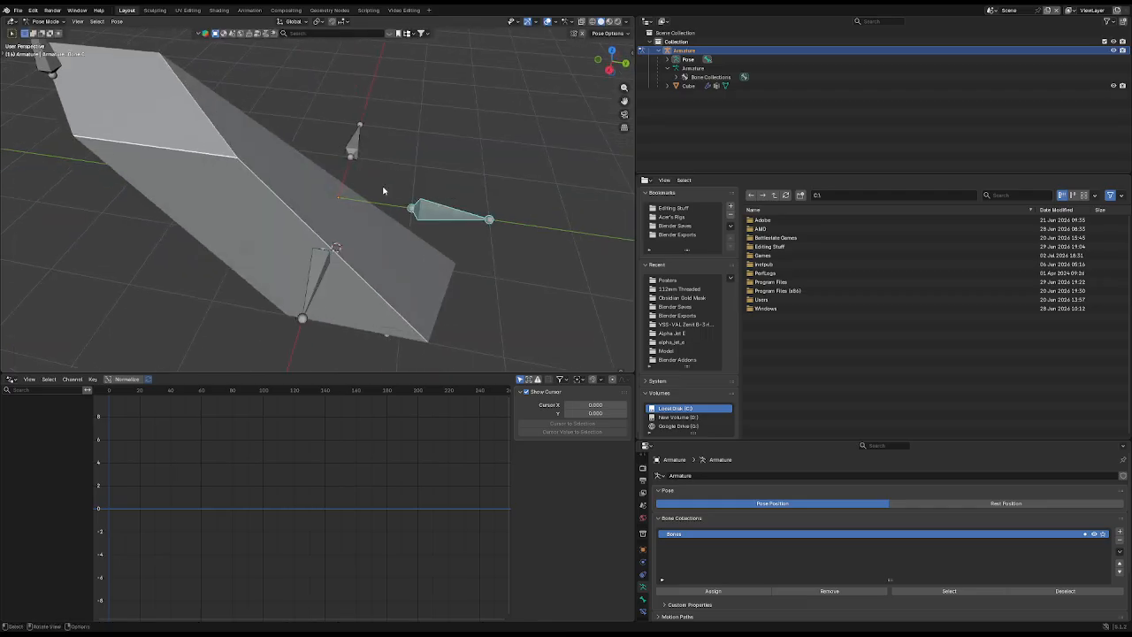
{"action": "key", "text": "F2"}
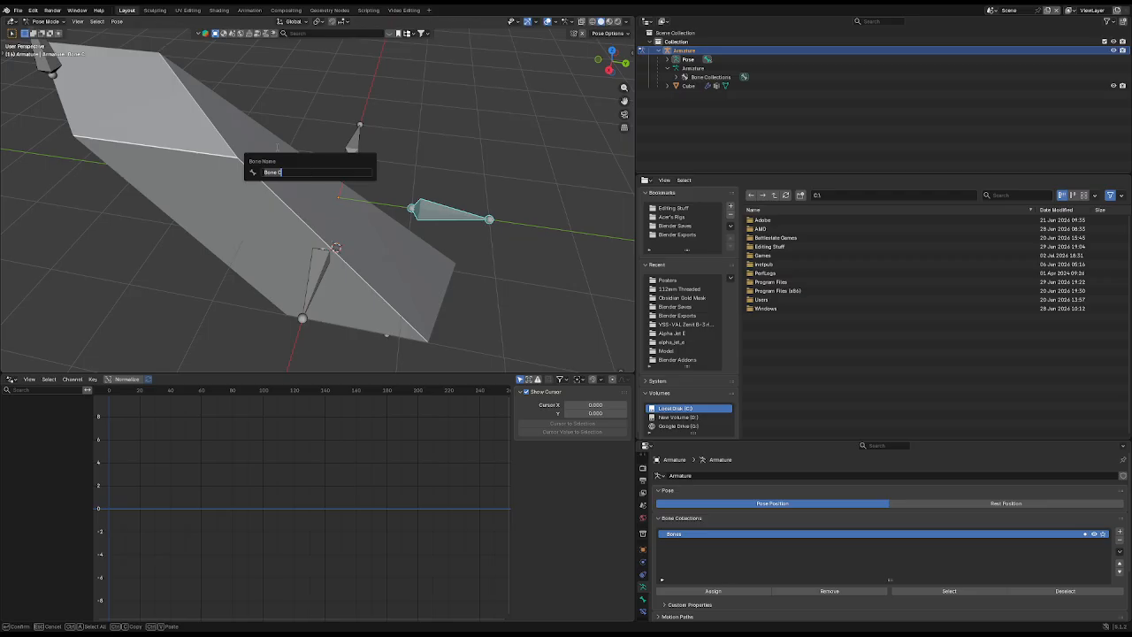
{"action": "key", "text": "Escape"}
{"action": "left_click", "coordinate": [54, 22]}
{"action": "left_click", "coordinate": [58, 33]}
{"action": "left_click", "coordinate": [361, 213]}
{"action": "key", "text": "Tab"}
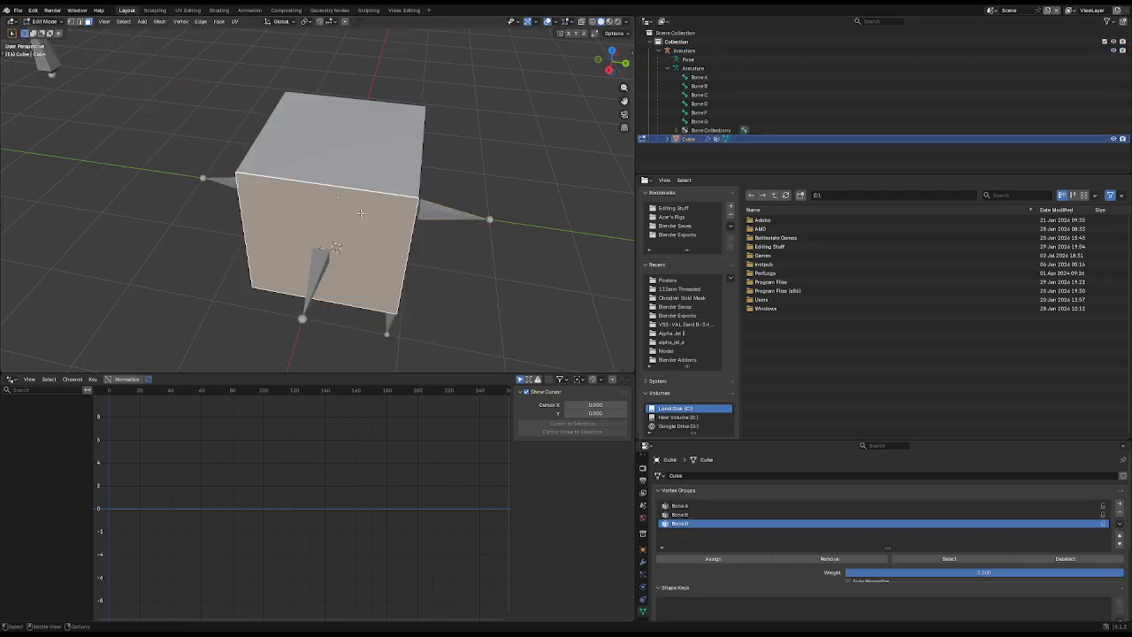
{"action": "middle_click_drag", "start_coordinate": [441, 242], "coordinate": [421, 237]}
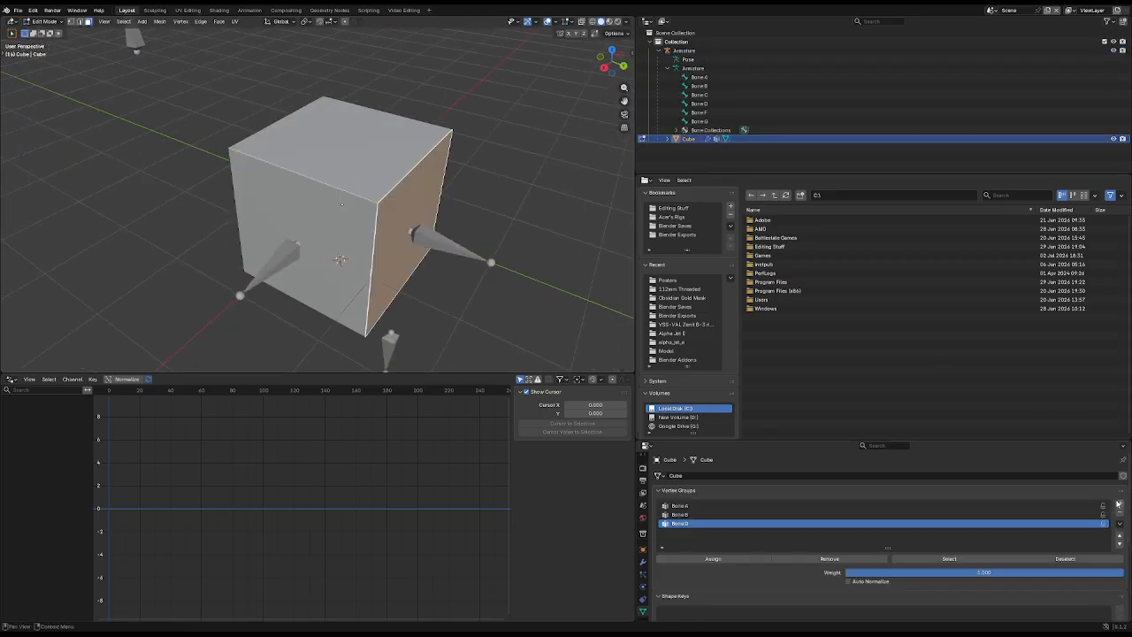
{"action": "left_click", "coordinate": [1120, 503]}
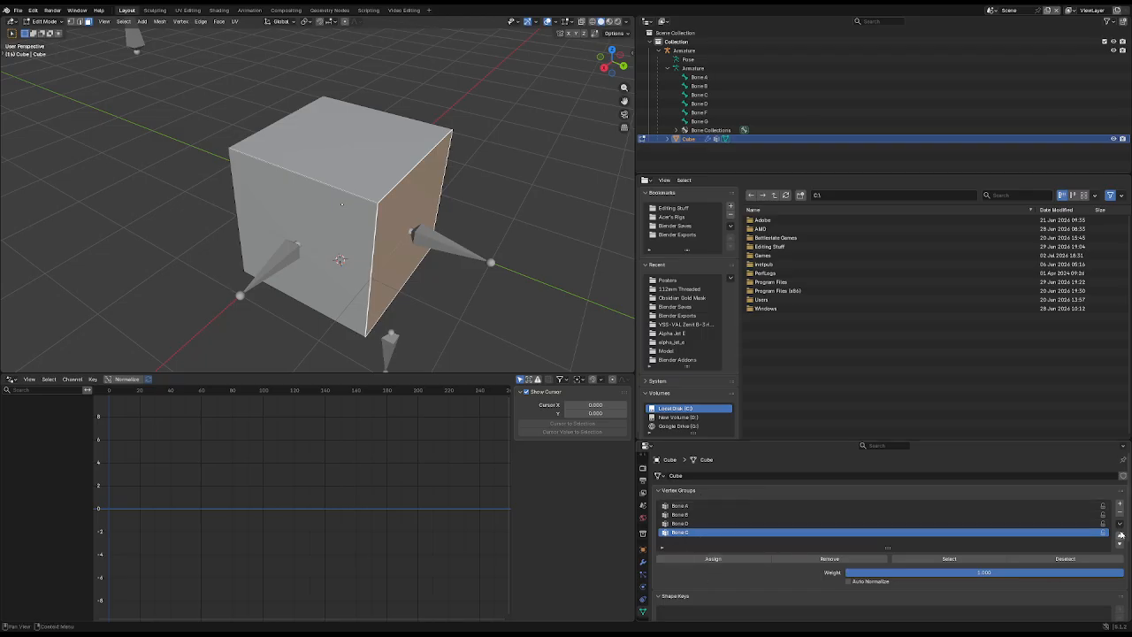
{"action": "left_click", "coordinate": [1120, 534]}
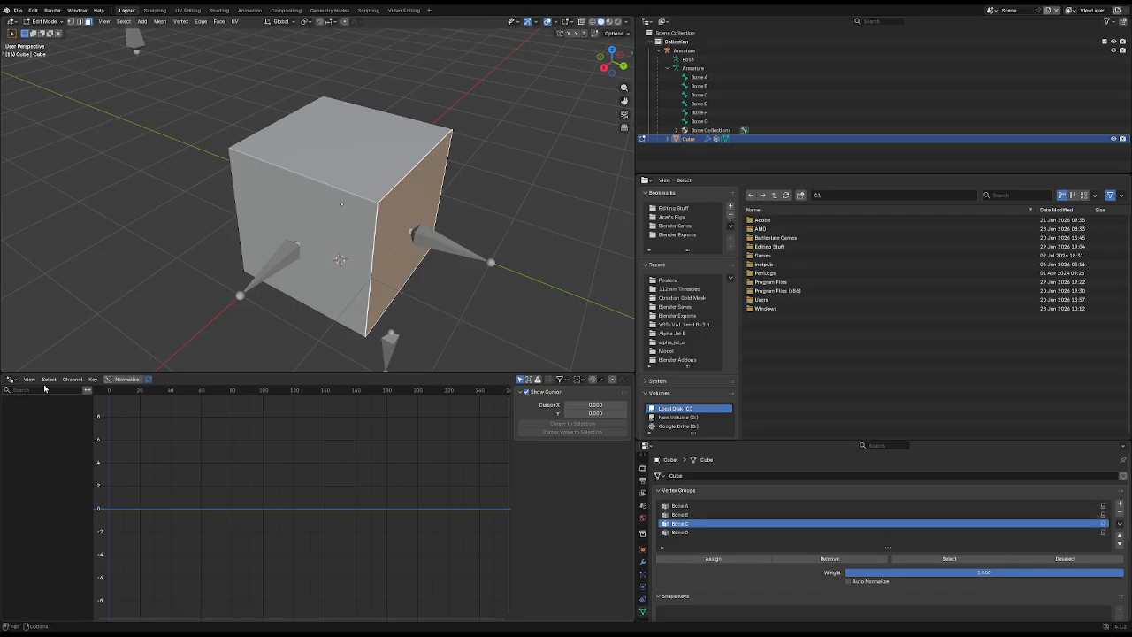
Step: Try moving the bone below the cube and Bone G in Pose Mode to test their influence on the mesh
{"action": "middle_click_drag", "start_coordinate": [549, 268], "coordinate": [473, 238]}
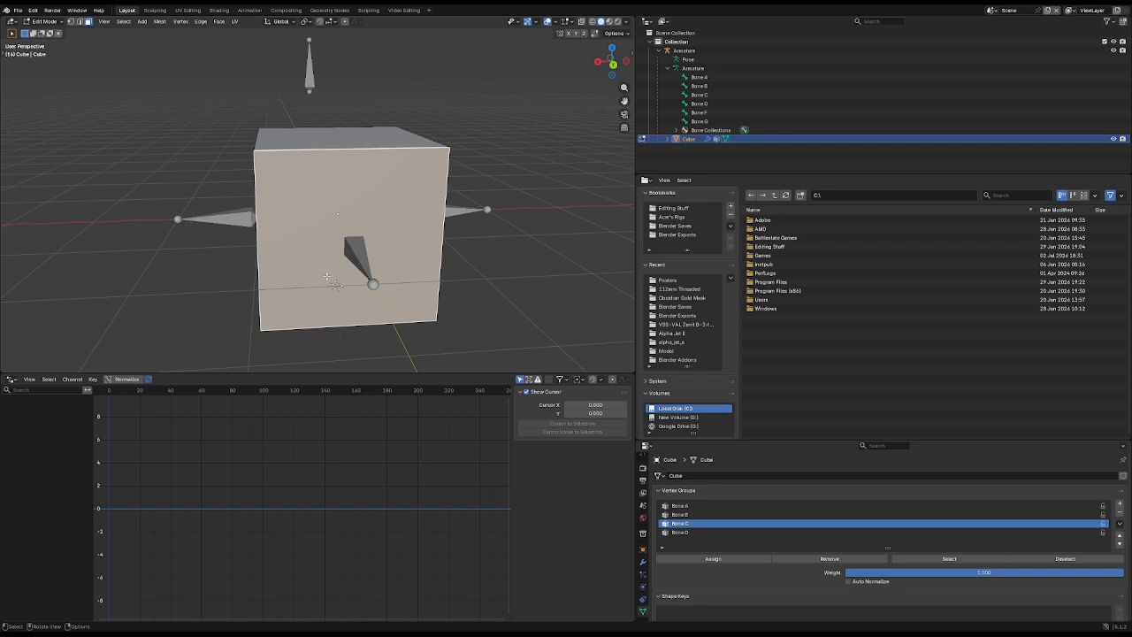
{"action": "key", "text": "Tab"}
{"action": "middle_click_drag", "start_coordinate": [339, 277], "coordinate": [327, 303]}
{"action": "left_click", "coordinate": [425, 237]}
{"action": "key", "text": "ctrl+Tab"}
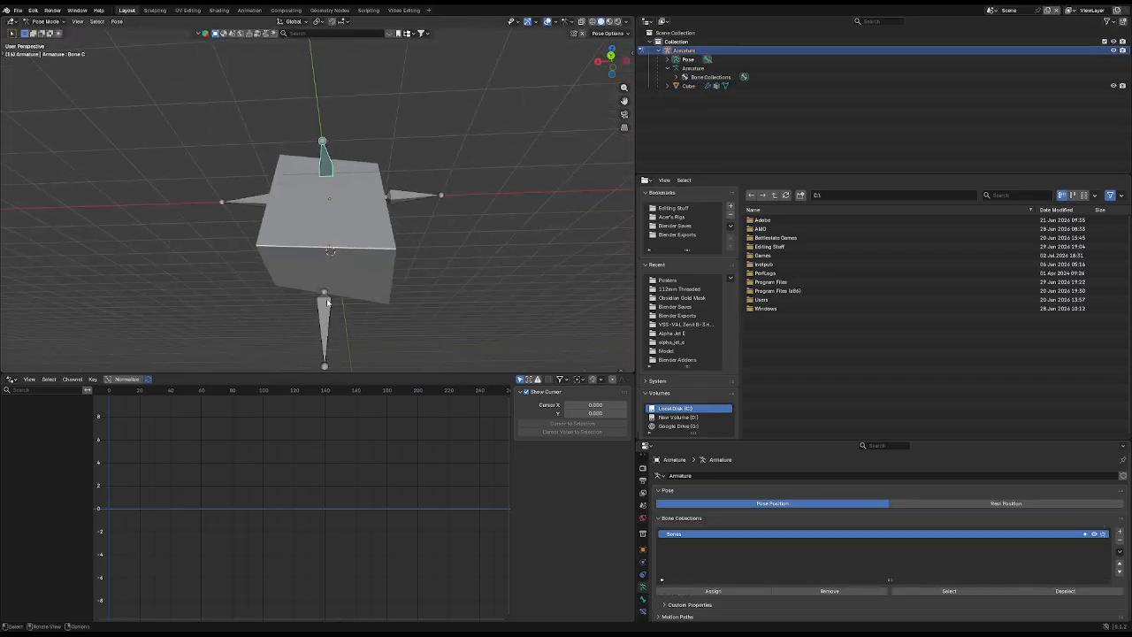
{"action": "left_click", "coordinate": [327, 303]}
{"action": "key", "text": "g"}
{"action": "right_click", "coordinate": [341, 281]}
{"action": "left_click", "coordinate": [415, 193]}
{"action": "key", "text": "g"}
{"action": "right_click", "coordinate": [482, 190]}
Step: Copy the name of Bone G and return the armature to Object Mode
{"action": "middle_click_drag", "start_coordinate": [475, 189], "coordinate": [422, 212]}
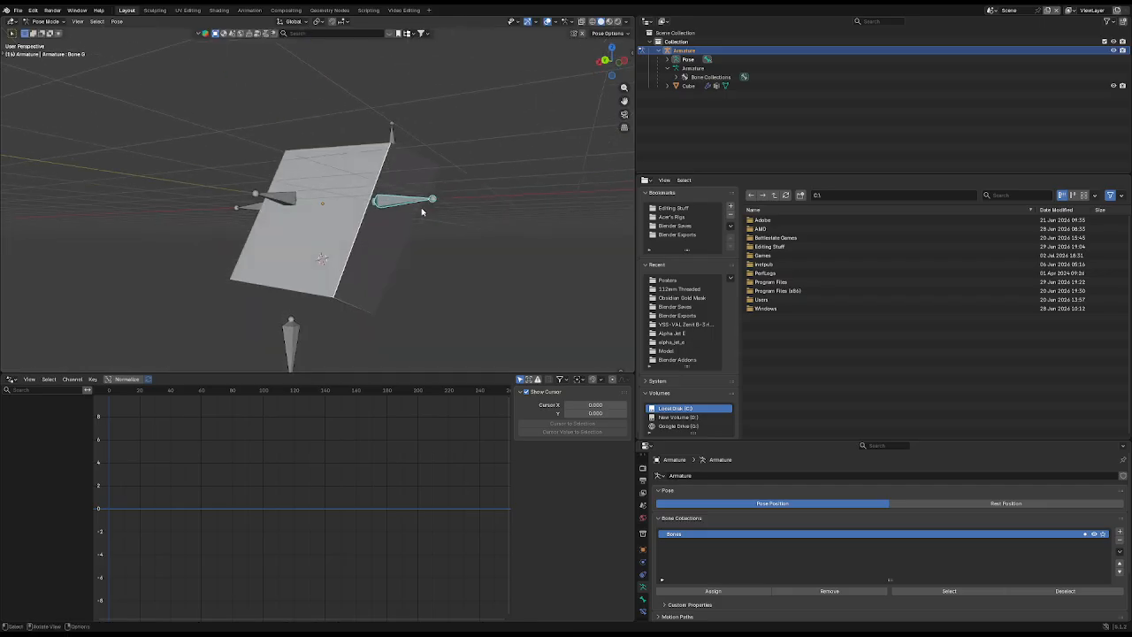
{"action": "key", "text": "F2"}
{"action": "key", "text": "ctrl+c"}
{"action": "key", "text": "Escape"}
{"action": "left_click", "coordinate": [51, 22]}
{"action": "left_click", "coordinate": [55, 32]}
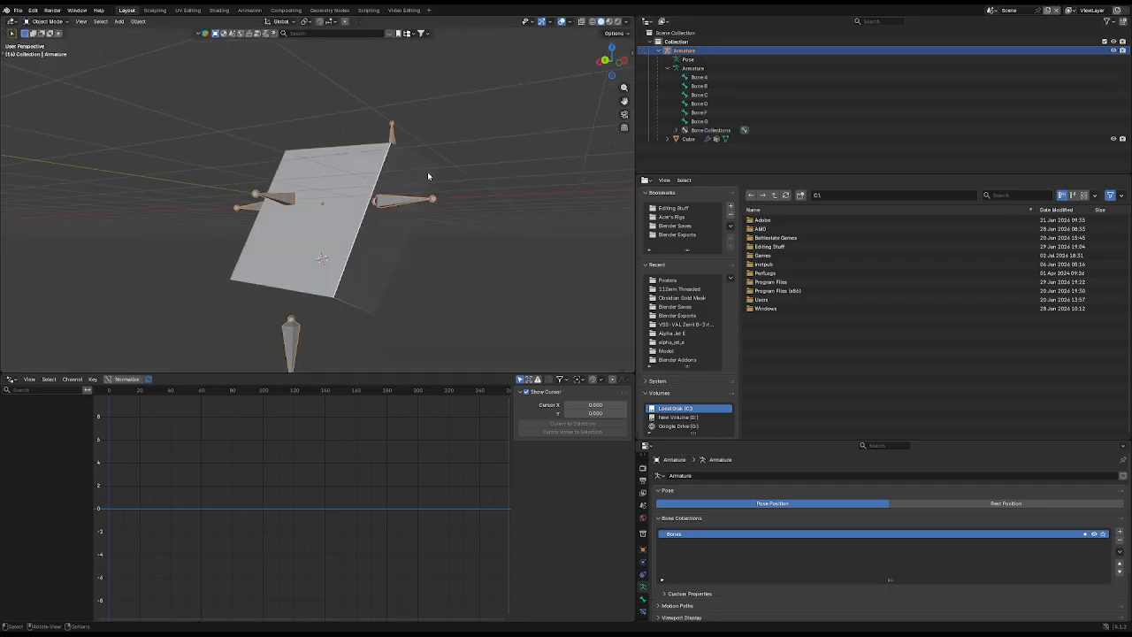
Step: Assign the cube face in front of Bone G to a new vertex group named Bone G
{"action": "left_click", "coordinate": [418, 174]}
{"action": "key", "text": "Tab"}
{"action": "left_click", "coordinate": [388, 180]}
{"action": "left_click", "coordinate": [1120, 503]}
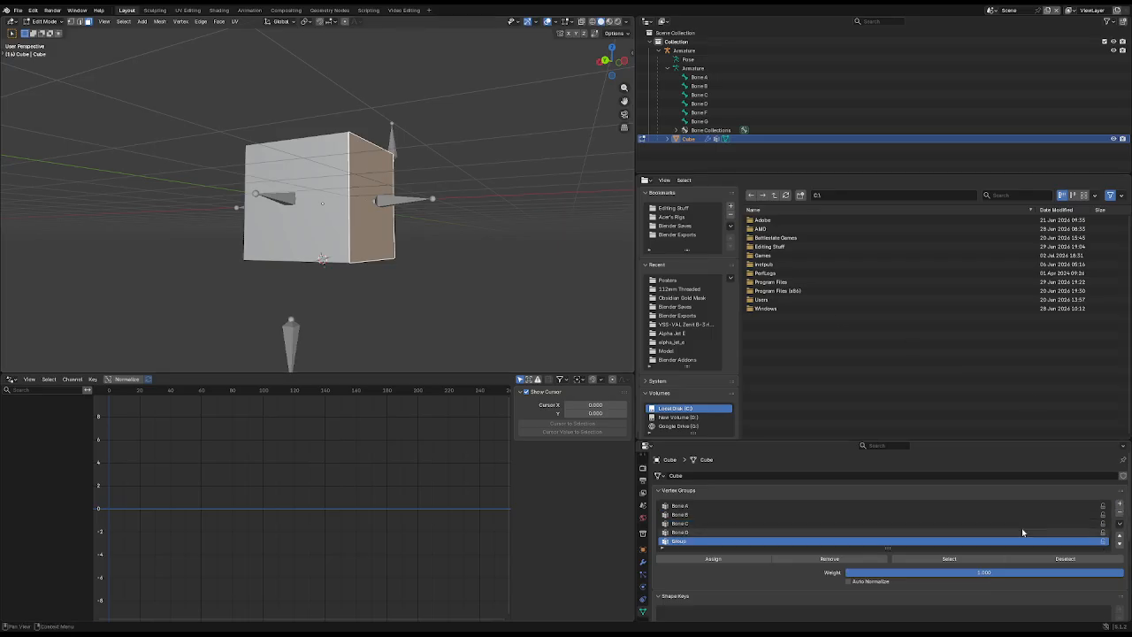
{"action": "double_click", "coordinate": [694, 542]}
{"action": "key", "text": "ctrl+v"}
{"action": "key", "text": "Return"}
{"action": "left_click", "coordinate": [702, 559]}
Step: Try moving Bone G in Pose Mode to test how it deforms the cube
{"action": "key", "text": "Tab"}
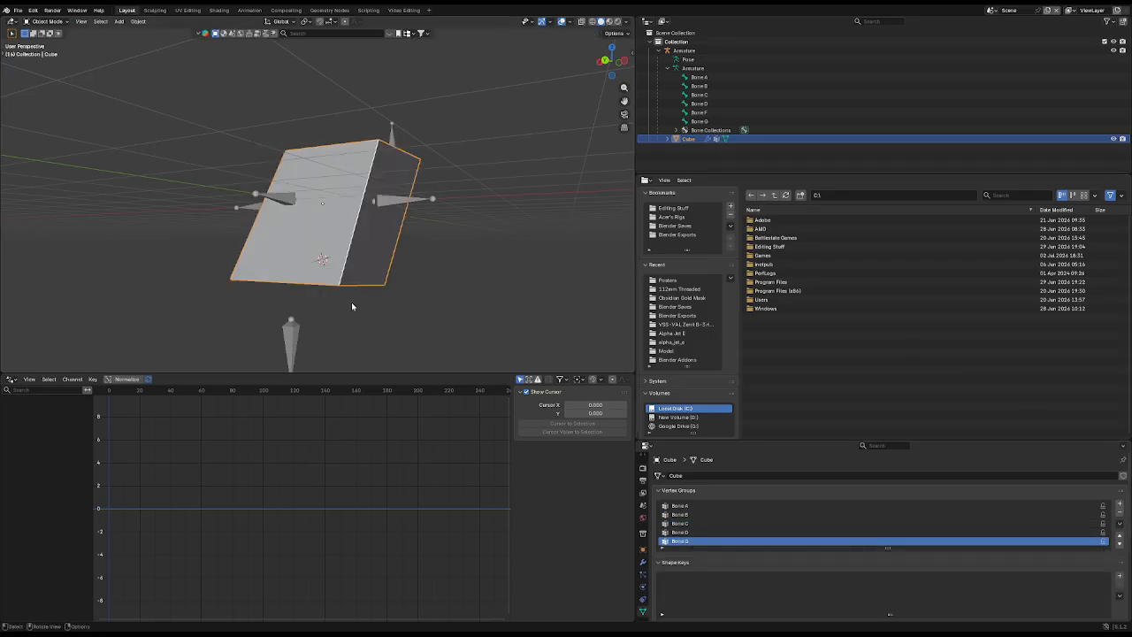
{"action": "left_click", "coordinate": [403, 201]}
{"action": "key", "text": "ctrl+Tab"}
{"action": "key", "text": "g"}
{"action": "right_click", "coordinate": [435, 227]}
{"action": "middle_click_drag", "start_coordinate": [434, 226], "coordinate": [376, 230]}
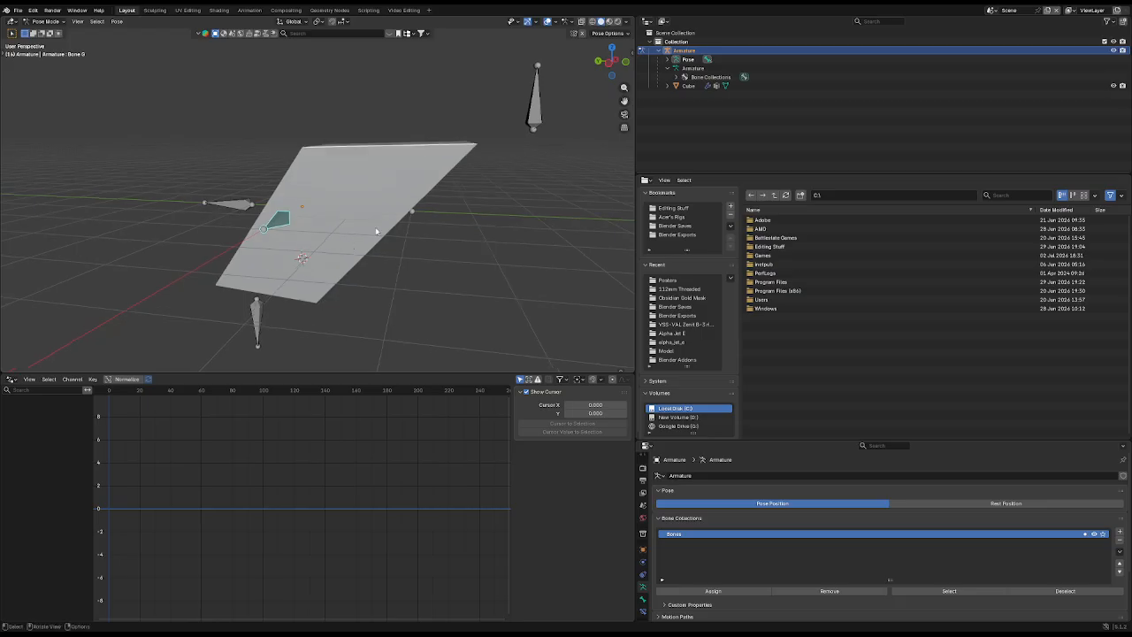
Step: Test-move the bone on the cube's remaining ungrouped side and look up its name
{"action": "left_click", "coordinate": [412, 212]}
{"action": "key", "text": "g"}
{"action": "right_click", "coordinate": [477, 243]}
{"action": "key", "text": "F2"}
{"action": "key", "text": "Return"}
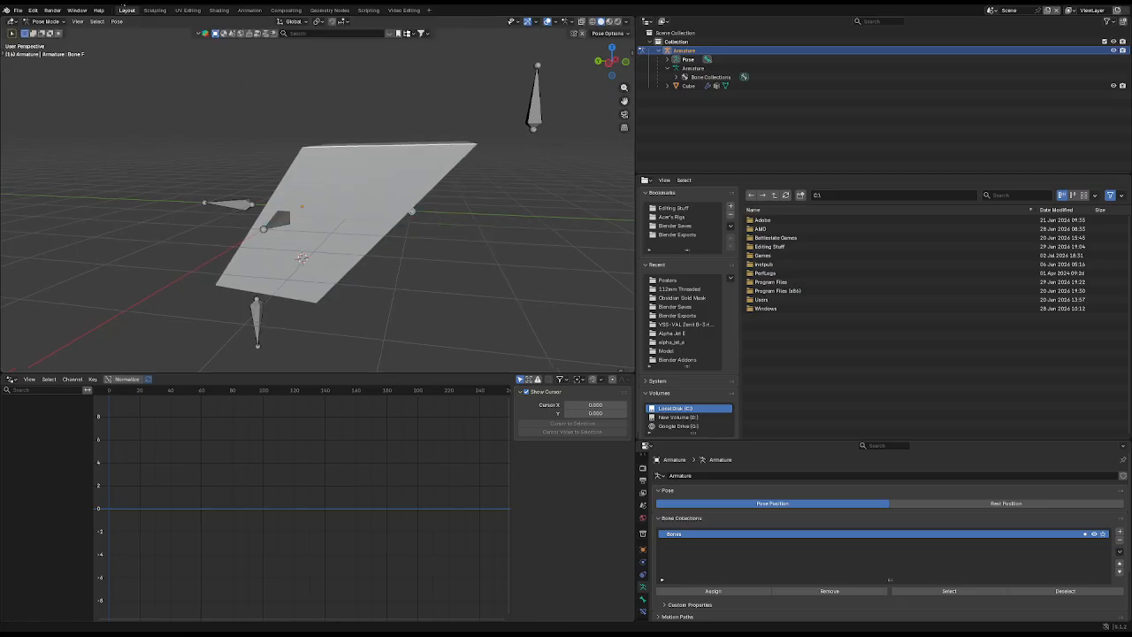
Step: Create a vertex group named Bone F for the cube face beside that bone, and place it above Bone G in the group list
{"action": "left_click", "coordinate": [44, 22]}
{"action": "left_click", "coordinate": [55, 33]}
{"action": "key", "text": "alt+a"}
{"action": "left_click", "coordinate": [371, 208]}
{"action": "middle_click_drag", "start_coordinate": [372, 209], "coordinate": [389, 207]}
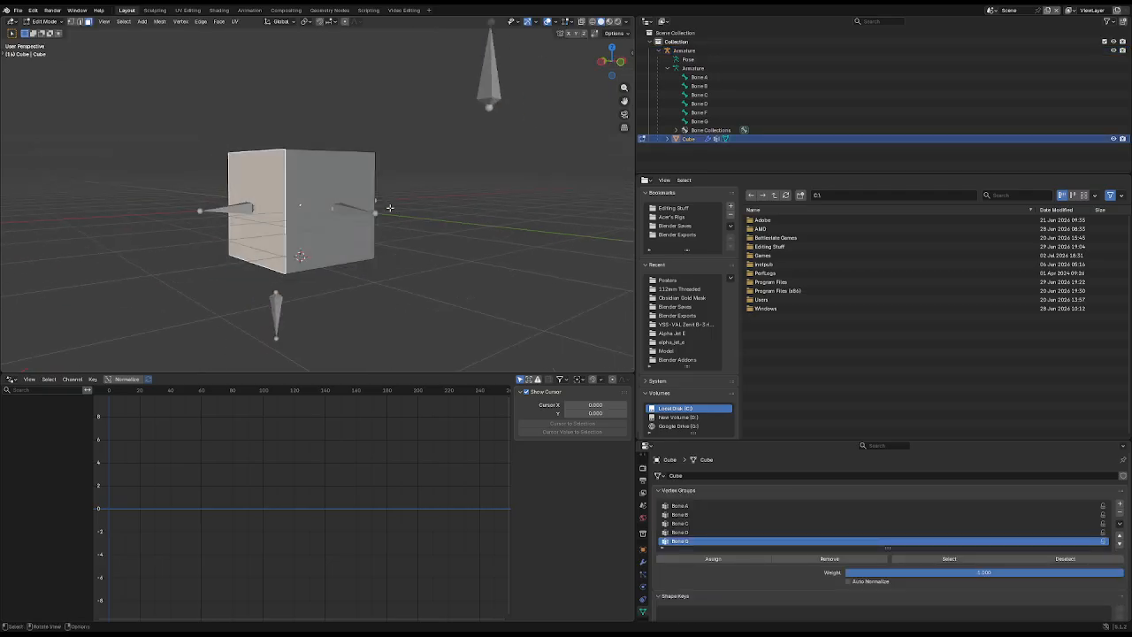
{"action": "key", "text": "Tab"}
{"action": "left_click", "coordinate": [1119, 506]}
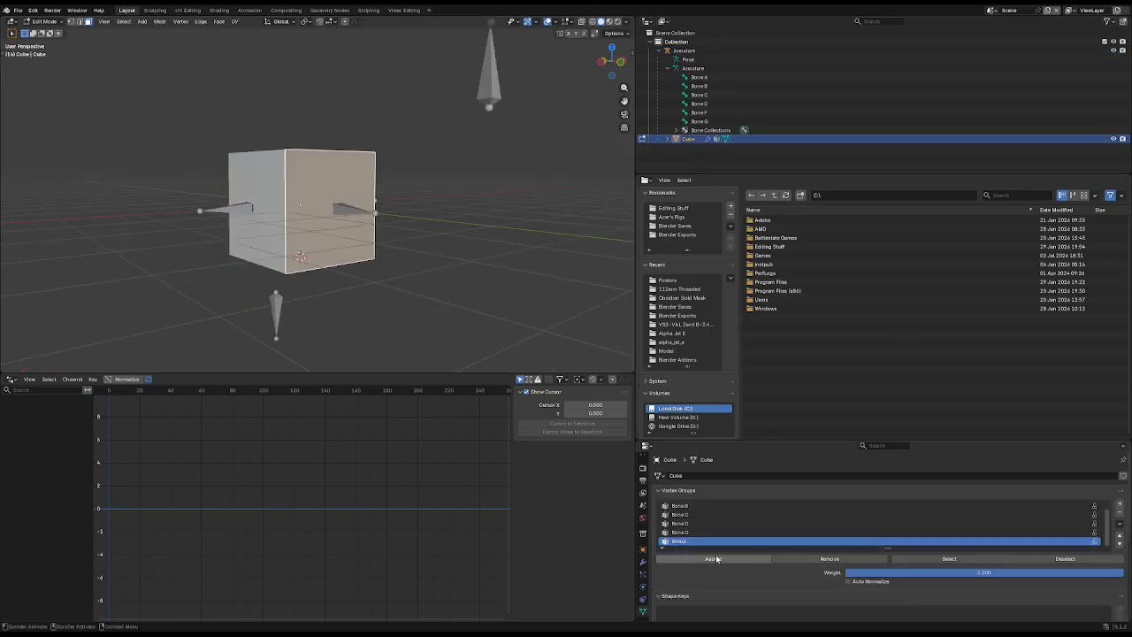
{"action": "left_click", "coordinate": [1118, 534]}
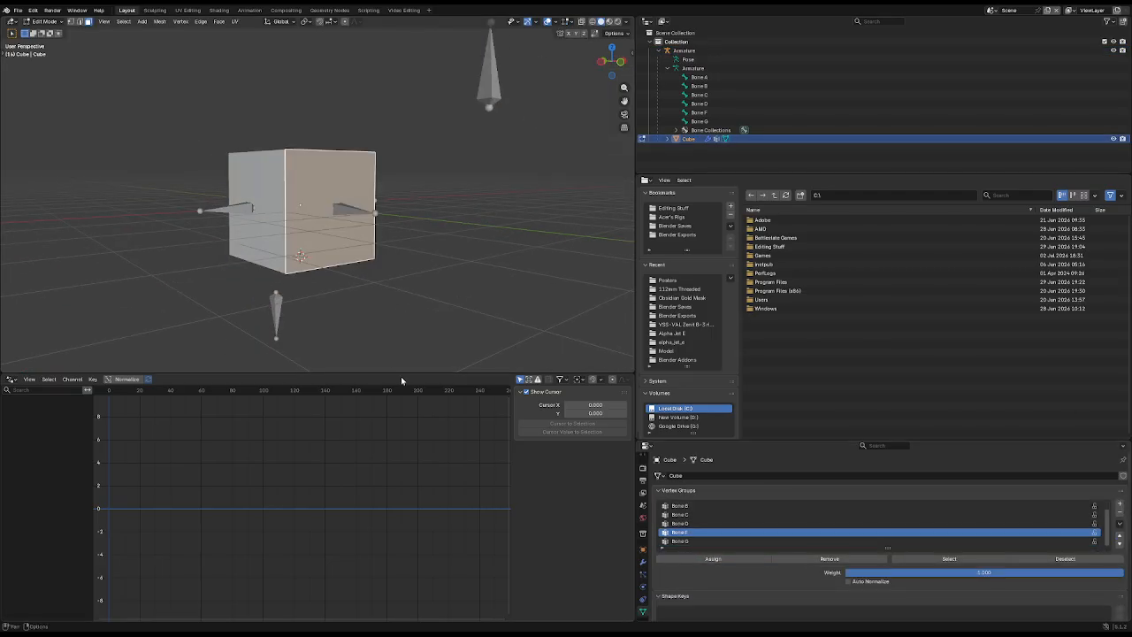
Step: Try moving Bone F in Pose Mode to test how it deforms its assigned face
{"action": "key", "text": "Tab"}
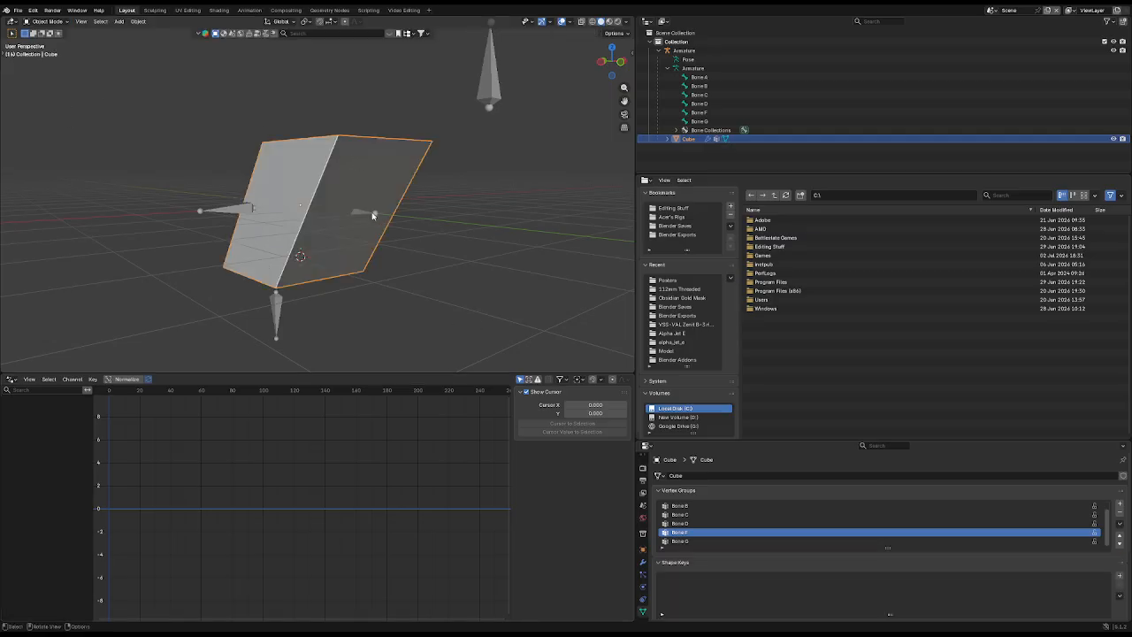
{"action": "left_click", "coordinate": [374, 214]}
{"action": "middle_click_drag", "start_coordinate": [359, 228], "coordinate": [388, 241]}
{"action": "key", "text": "g"}
{"action": "right_click", "coordinate": [473, 318]}
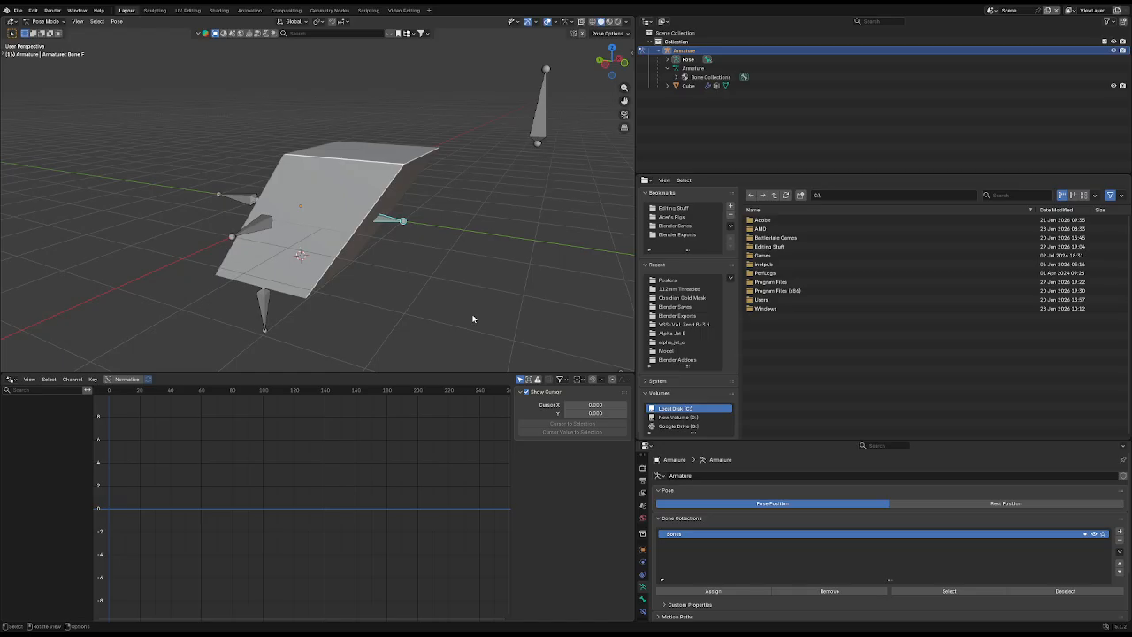
Step: Clear the location and rotation of all bones in the armature
{"action": "key", "text": "a"}
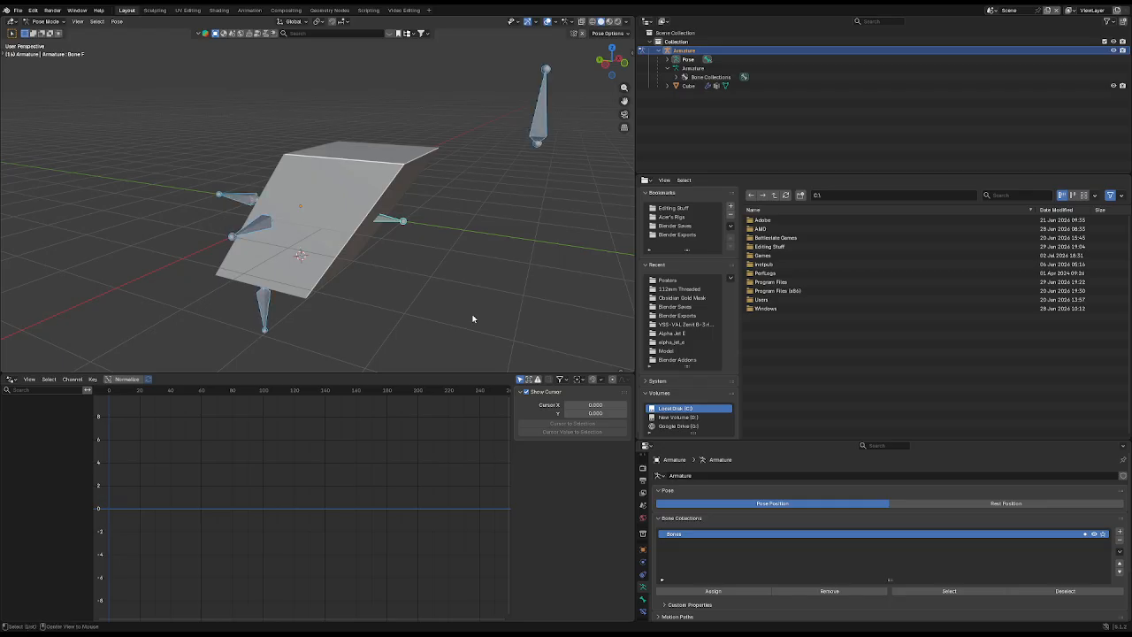
{"action": "key", "text": "alt+g"}
{"action": "key", "text": "alt+r"}
{"action": "left_click", "coordinate": [46, 21]}
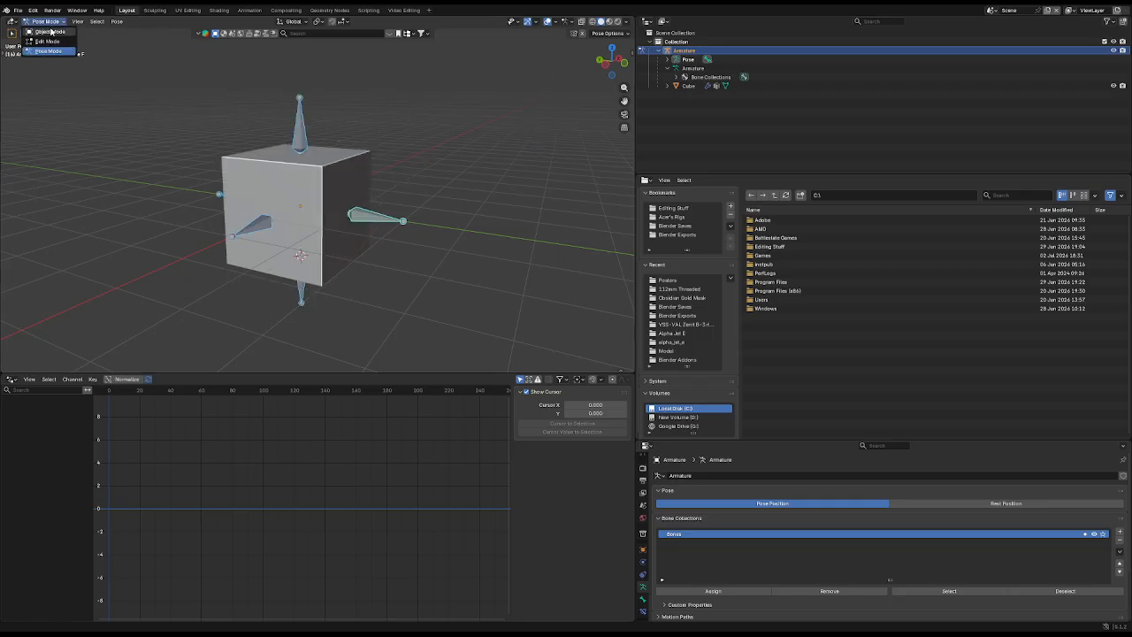
Step: Return to Object Mode and browse from the Acer's Rigs bookmark through the weapon rigs' melee knives to the NKVD Finka folder
{"action": "left_click", "coordinate": [46, 27]}
{"action": "left_click", "coordinate": [671, 217]}
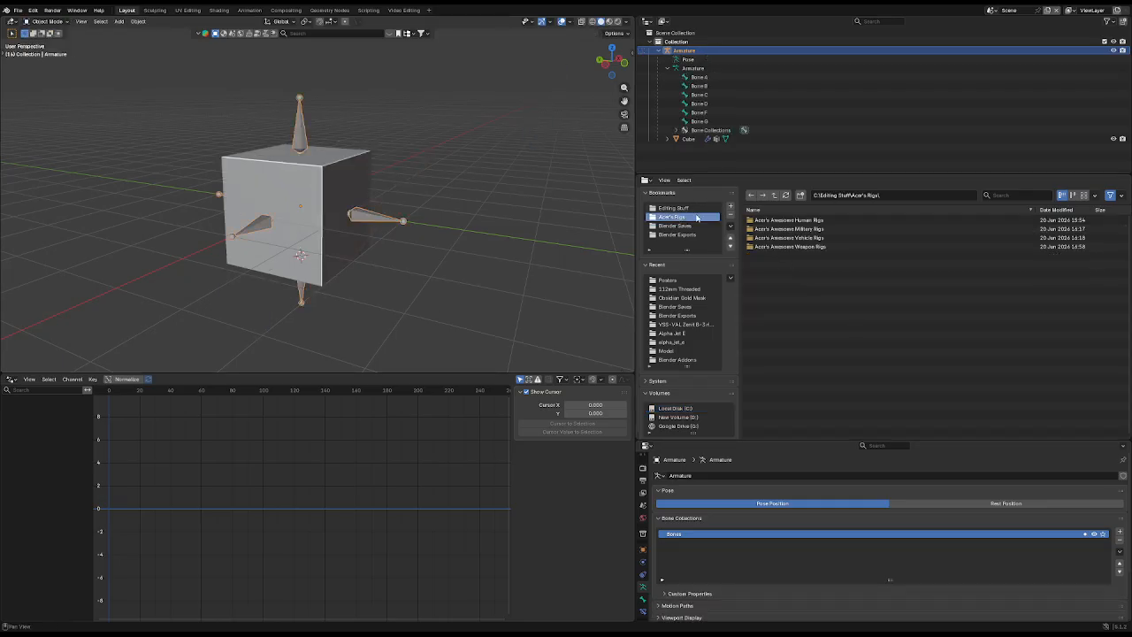
{"action": "double_click", "coordinate": [829, 248]}
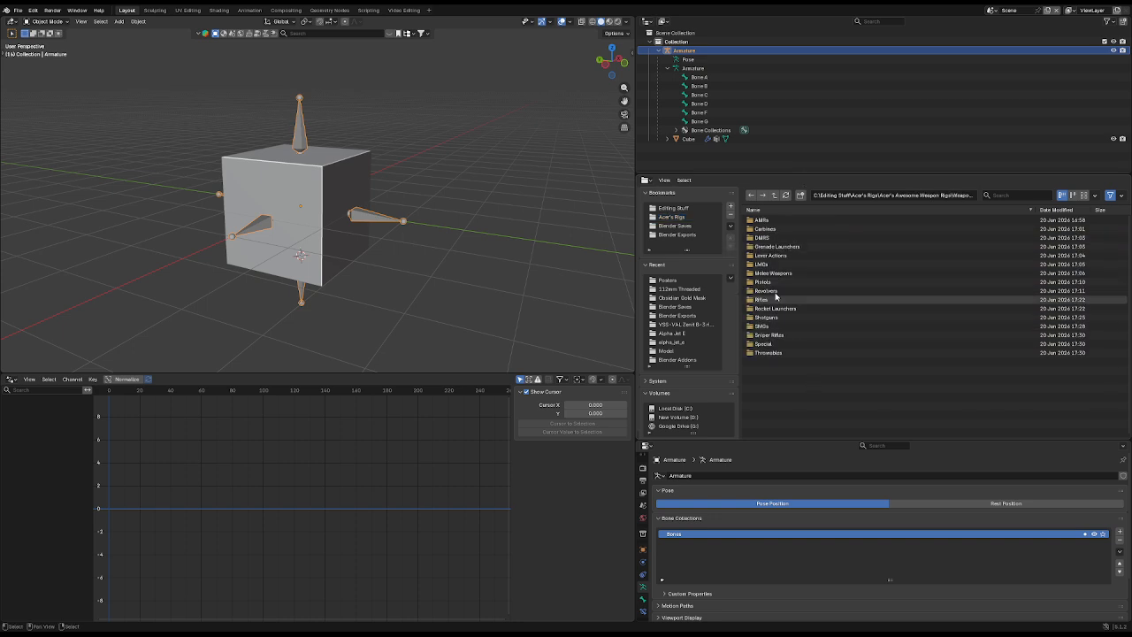
{"action": "double_click", "coordinate": [775, 291]}
{"action": "left_click", "coordinate": [773, 195]}
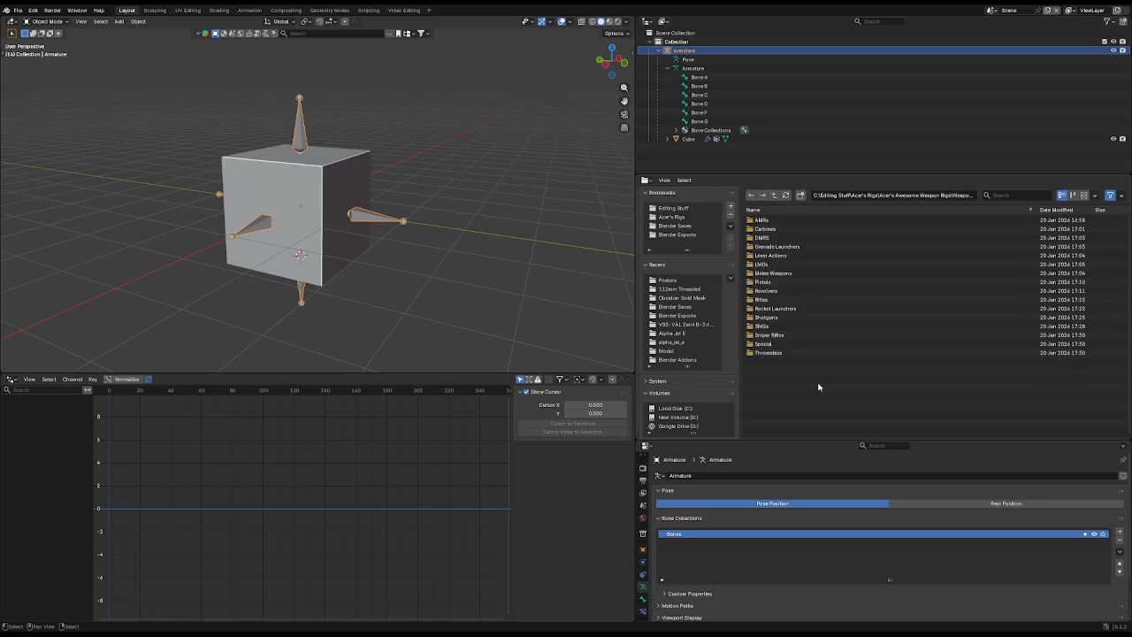
{"action": "double_click", "coordinate": [773, 272]}
{"action": "double_click", "coordinate": [768, 237]}
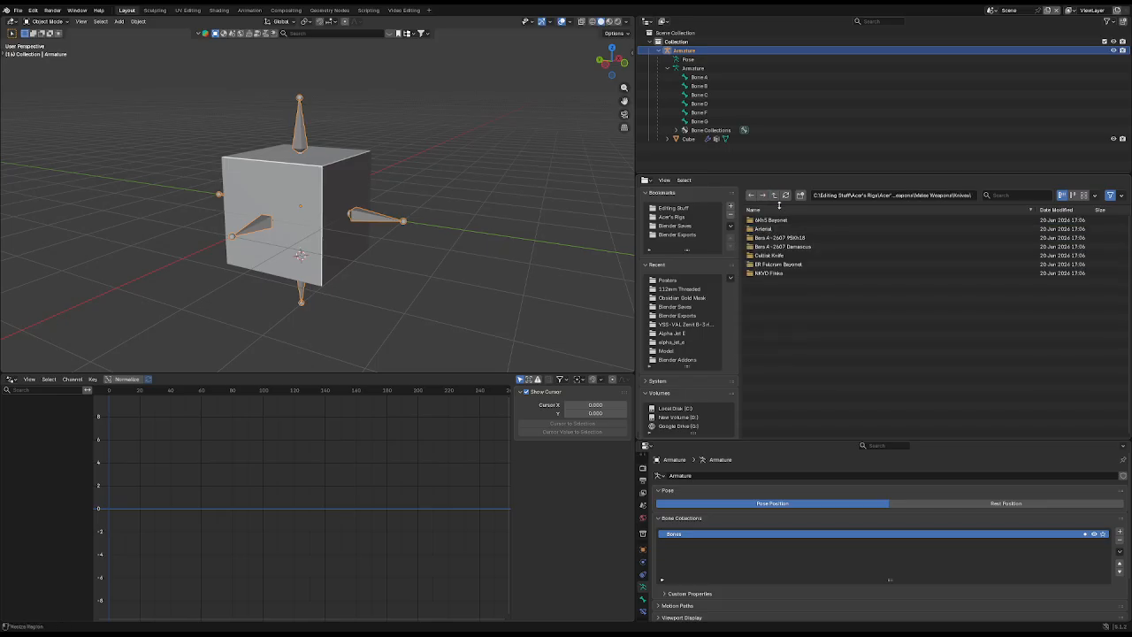
{"action": "double_click", "coordinate": [777, 273]}
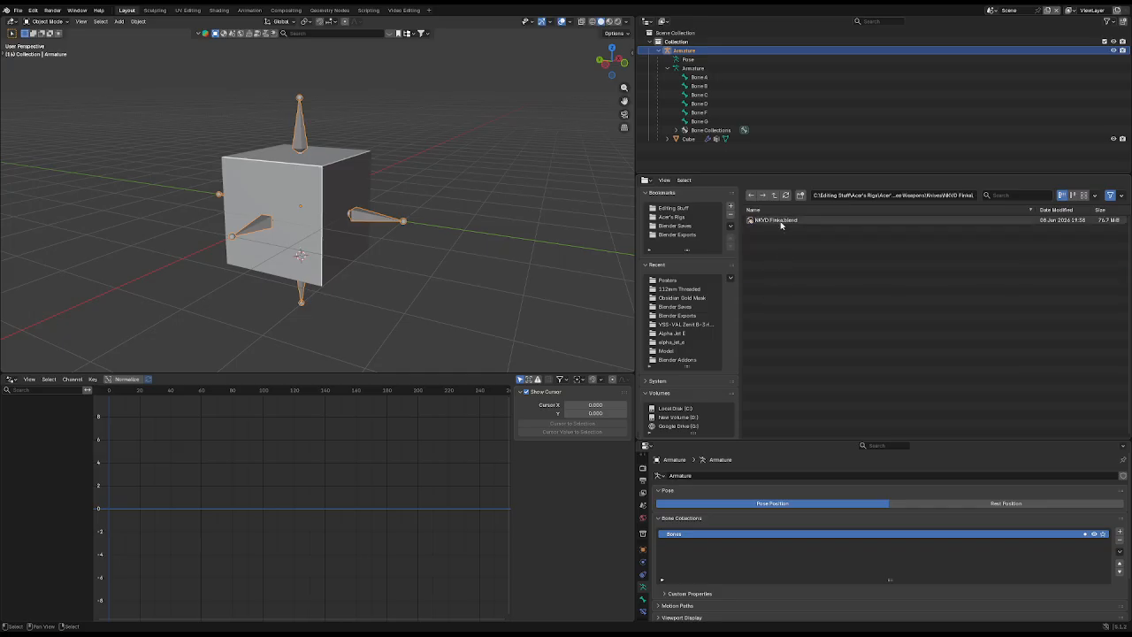
Step: Open NKVD Finka.blend and show the knife in a maximized 3D viewport of the Layout workspace
{"action": "left_click_drag", "start_coordinate": [781, 223], "coordinate": [311, 173]}
{"action": "left_click", "coordinate": [301, 171]}
{"action": "left_click", "coordinate": [569, 330]}
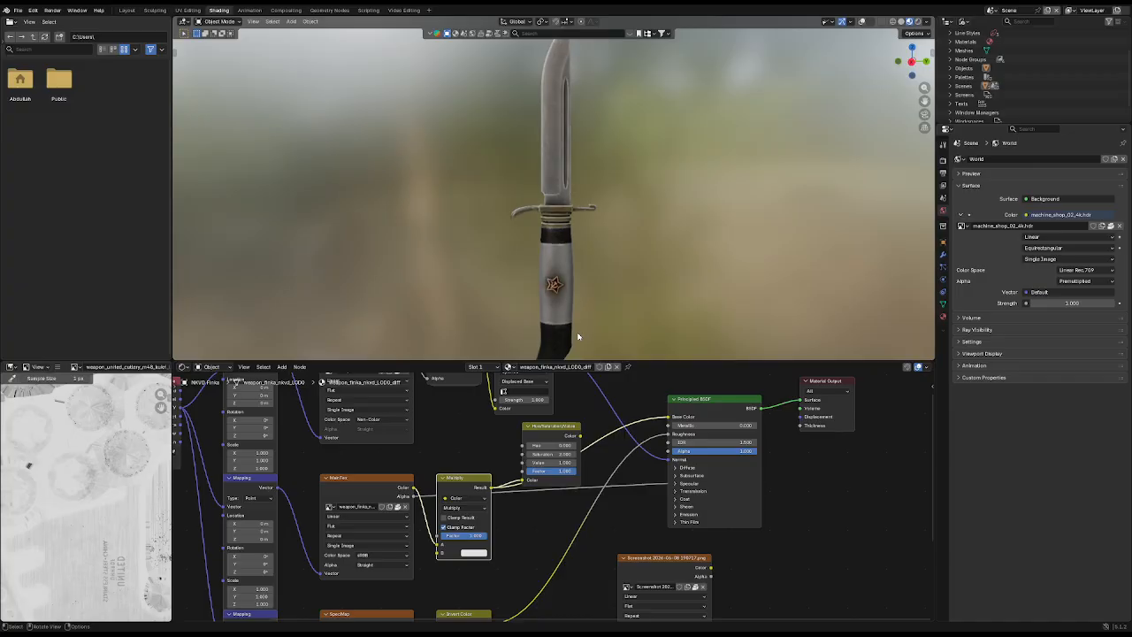
{"action": "left_click", "coordinate": [126, 10]}
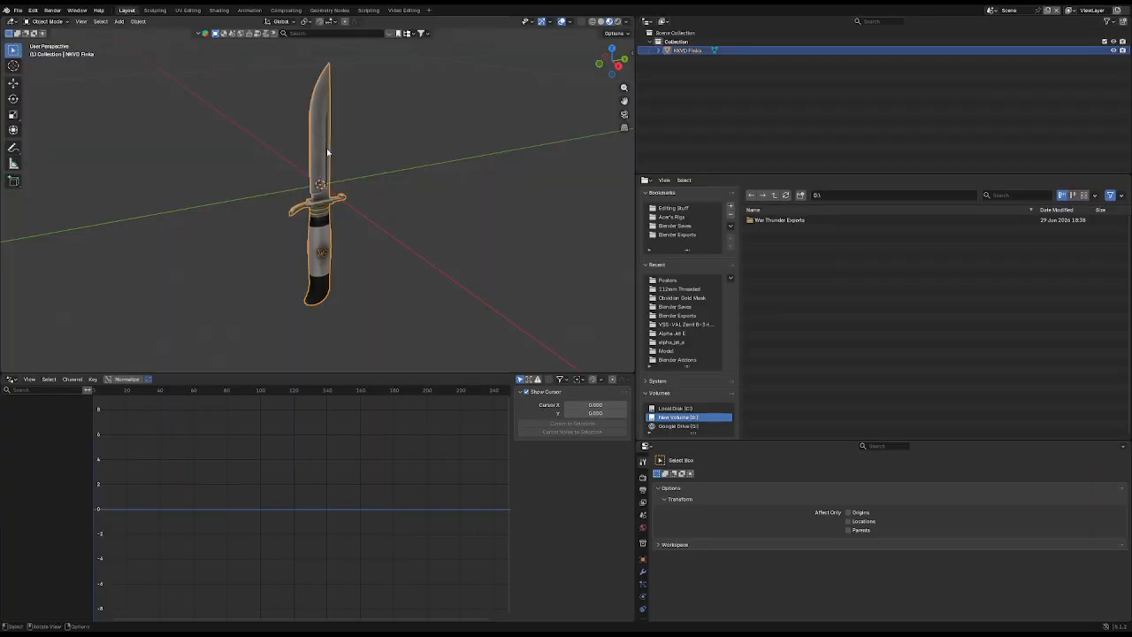
{"action": "key", "text": "ctrl+space"}
Step: Add an armature at the knife's origin and shorten its bone along Z to fit within the blade
{"action": "scroll", "coordinate": [700, 288], "scroll_direction": "up", "scroll_amount": 3}
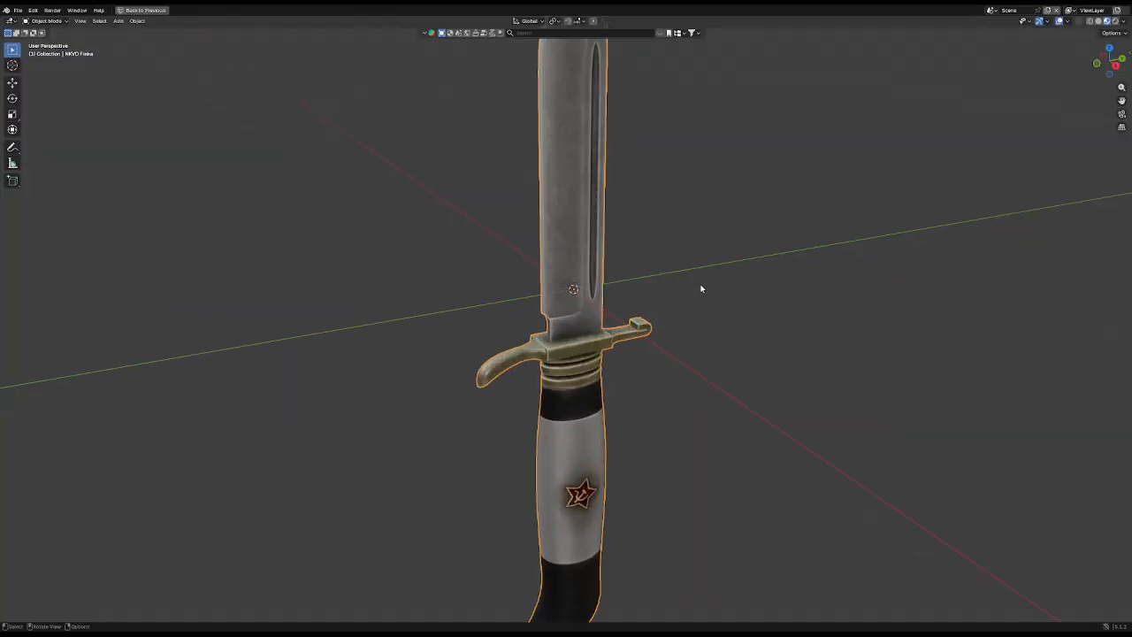
{"action": "scroll", "coordinate": [701, 289], "scroll_direction": "down", "scroll_amount": 3}
{"action": "middle_click_drag", "start_coordinate": [676, 306], "coordinate": [580, 305]}
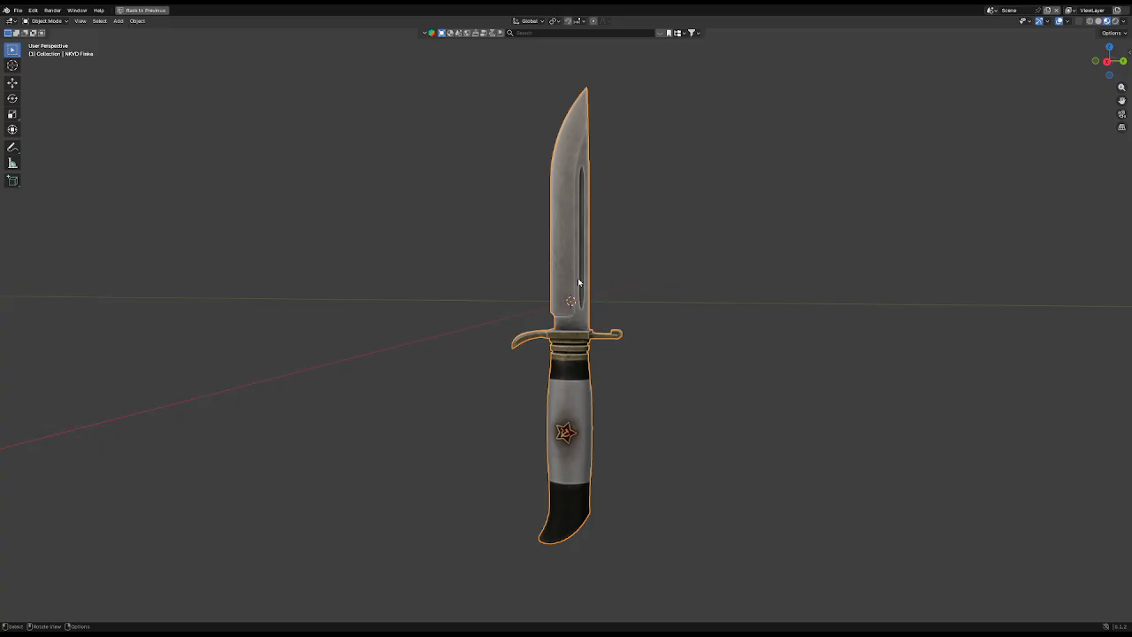
{"action": "middle_click_drag", "start_coordinate": [578, 281], "coordinate": [610, 301]}
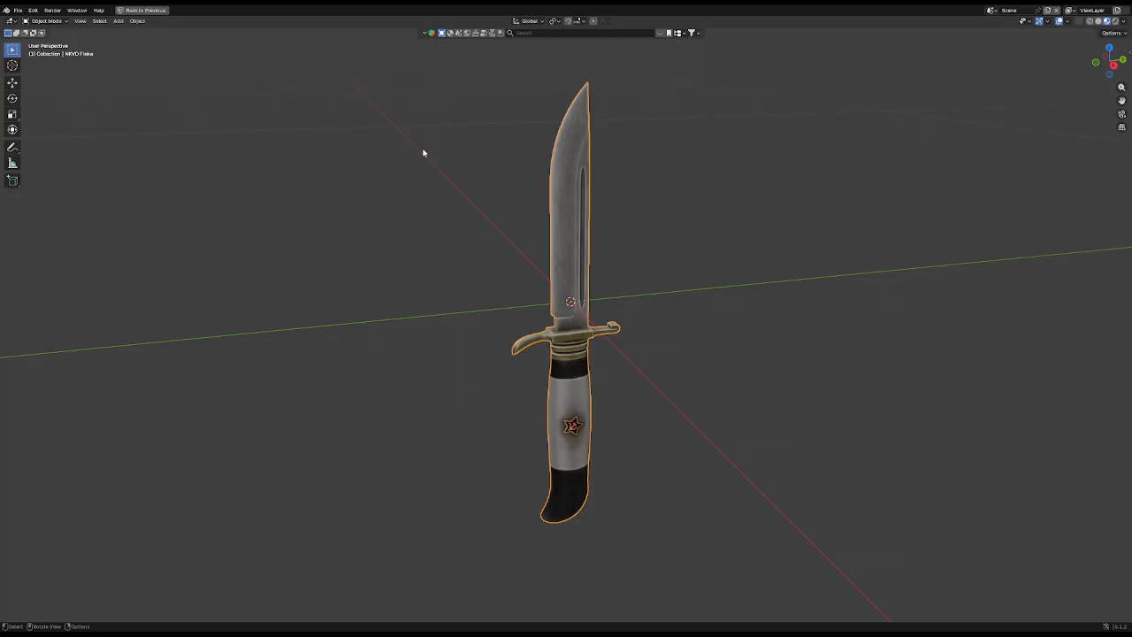
{"action": "middle_click_drag", "start_coordinate": [423, 153], "coordinate": [582, 230]}
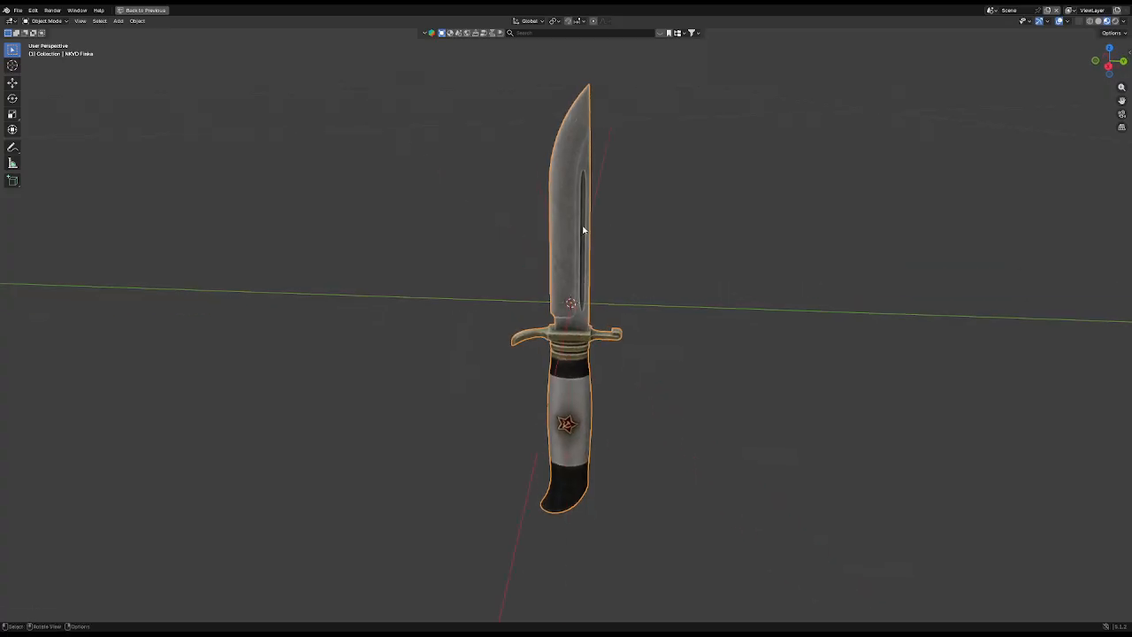
{"action": "key", "text": "shift+a"}
{"action": "left_click", "coordinate": [582, 230]}
{"action": "left_click", "coordinate": [616, 254]}
{"action": "key", "text": "Tab"}
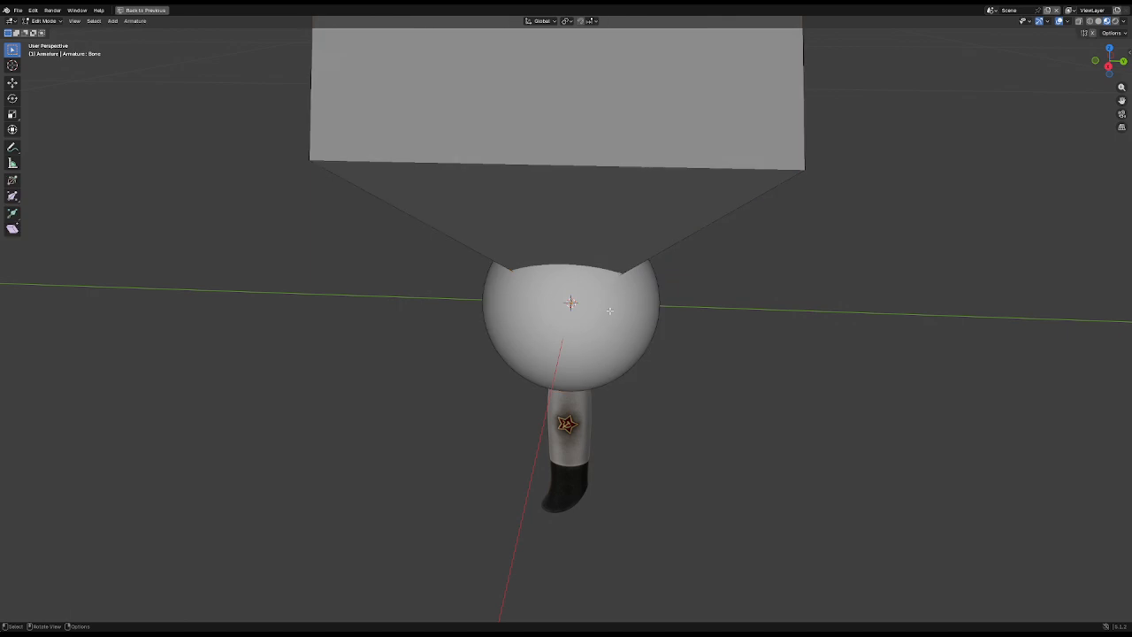
{"action": "key", "text": "g"}
{"action": "key", "text": "z"}
{"action": "left_click", "coordinate": [593, 71]}
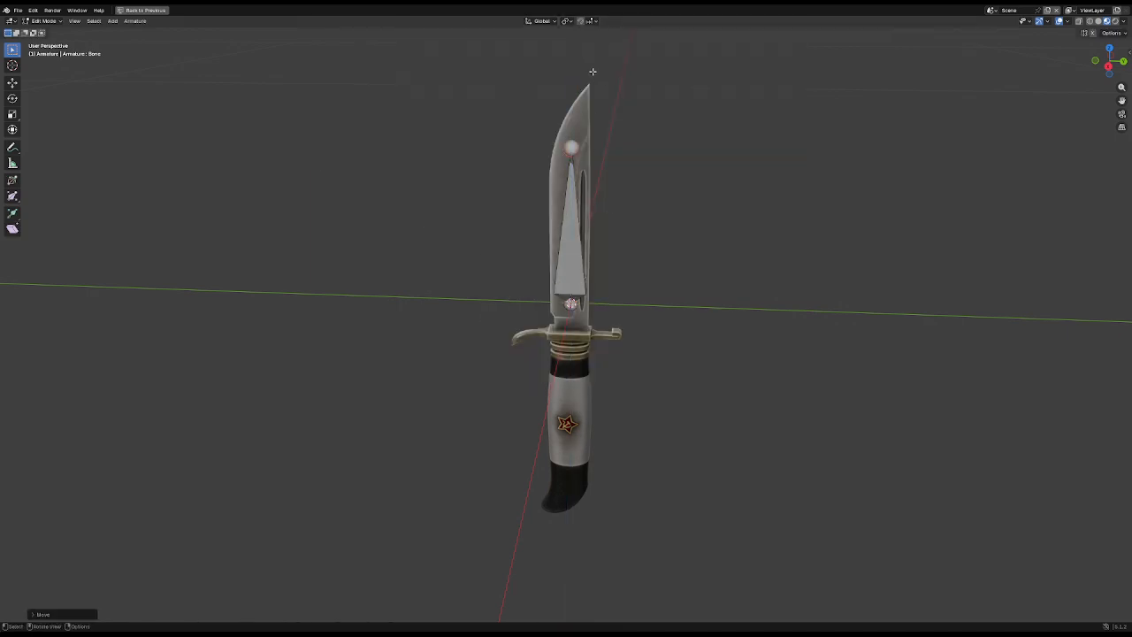
Step: Rename the bone on the blade as Blade
{"action": "left_click", "coordinate": [576, 203]}
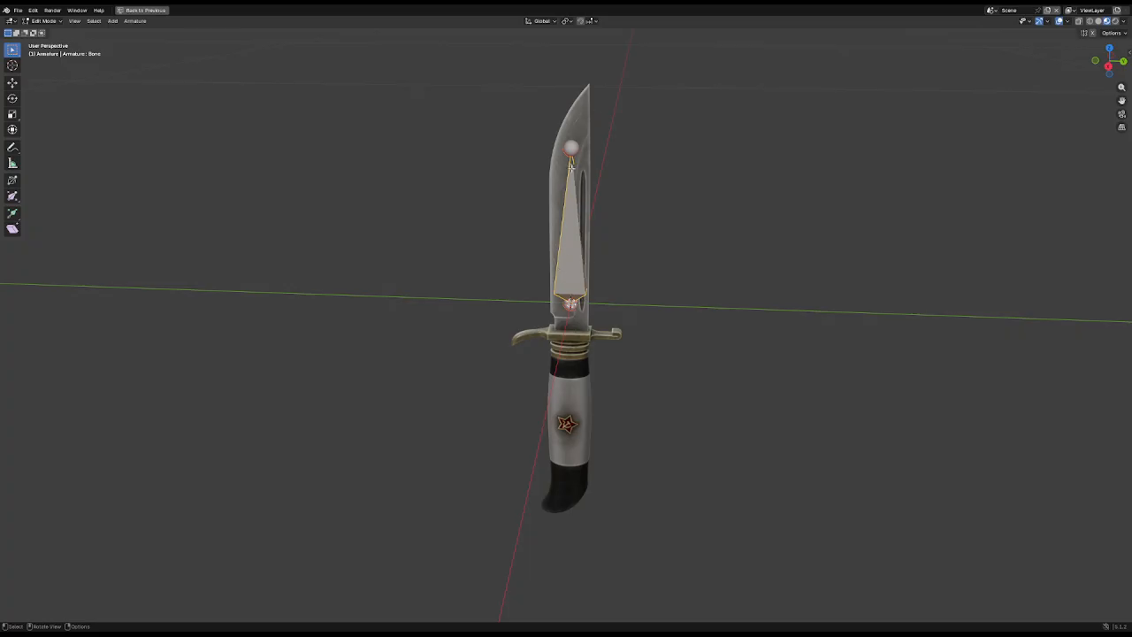
{"action": "key", "text": "F2"}
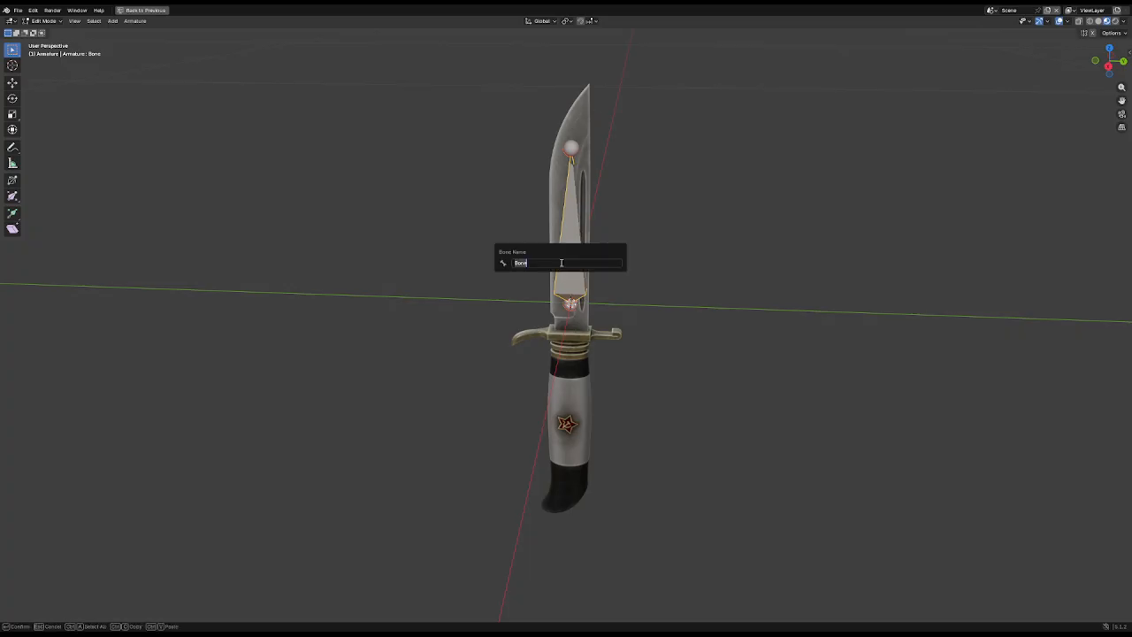
{"action": "type", "text": "Blade"}
{"action": "key", "text": "Return"}
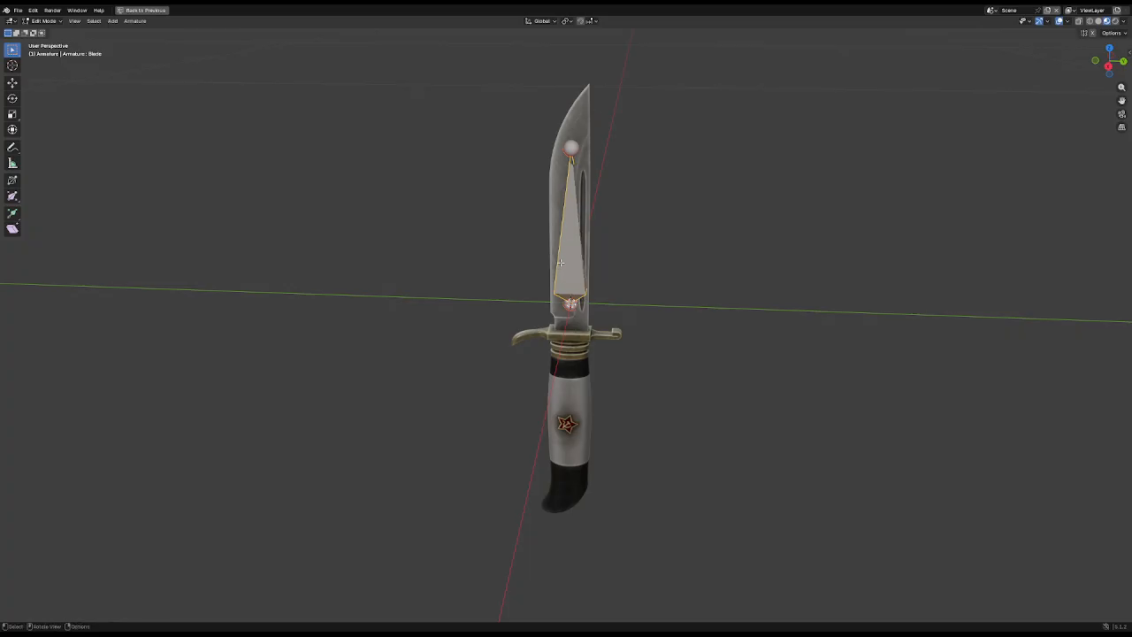
Step: Add a second bone to the armature and place its tip along Z near the lower end of the knife's handle
{"action": "left_click", "coordinate": [627, 281]}
{"action": "middle_click_drag", "start_coordinate": [628, 281], "coordinate": [637, 239]}
{"action": "key", "text": "shift+a"}
{"action": "key", "text": "ctrl+z"}
{"action": "key", "text": "g"}
{"action": "key", "text": "z"}
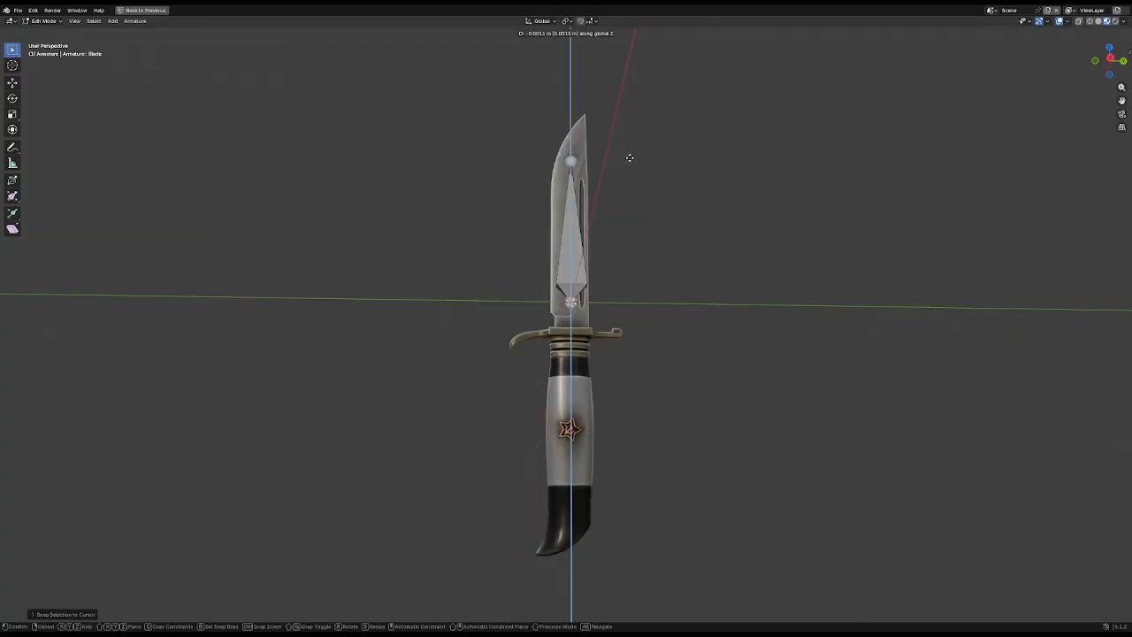
{"action": "left_click", "coordinate": [638, 398]}
{"action": "key", "text": "g"}
{"action": "left_click", "coordinate": [625, 435]}
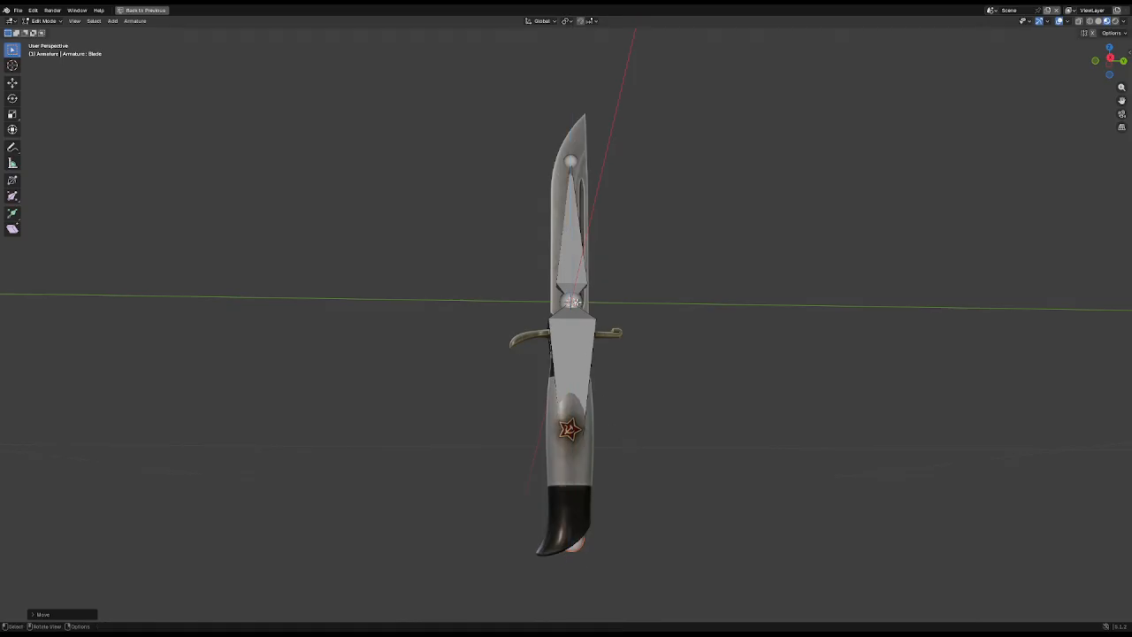
Step: Rename the bone over the handle as Root
{"action": "left_click", "coordinate": [586, 361]}
{"action": "key", "text": "F2"}
{"action": "type", "text": "Root"}
{"action": "key", "text": "Return"}
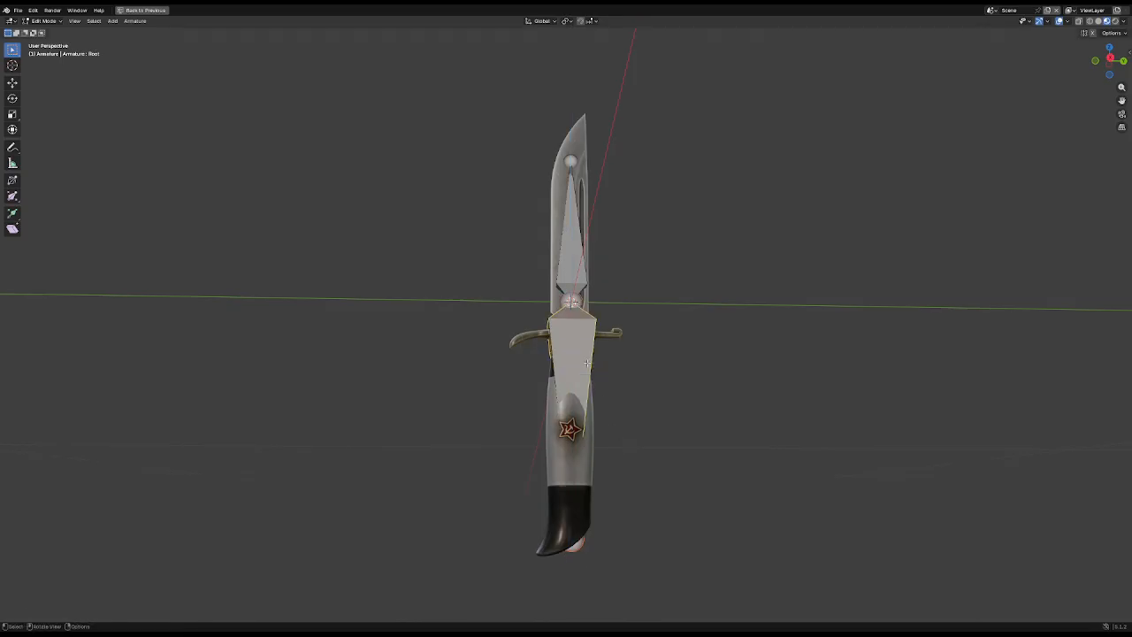
Step: Enter Edit Mode on the knife mesh, isolate it in local view and display it as wireframe
{"action": "key", "text": "Tab"}
{"action": "left_click", "coordinate": [584, 188]}
{"action": "key", "text": "Tab"}
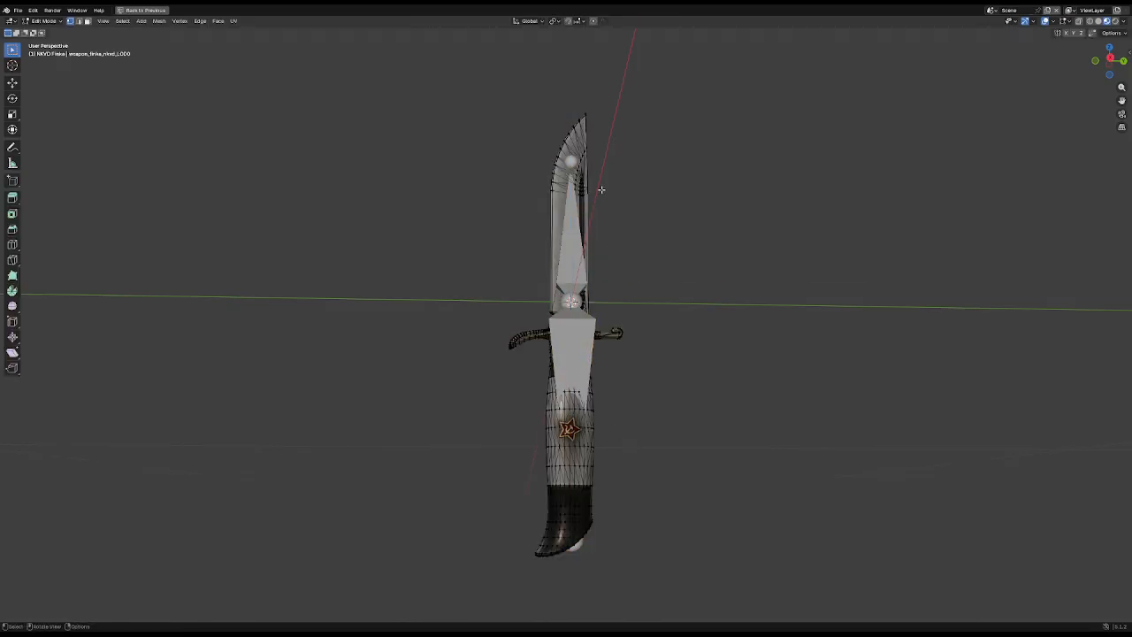
{"action": "key", "text": "KP_Divide"}
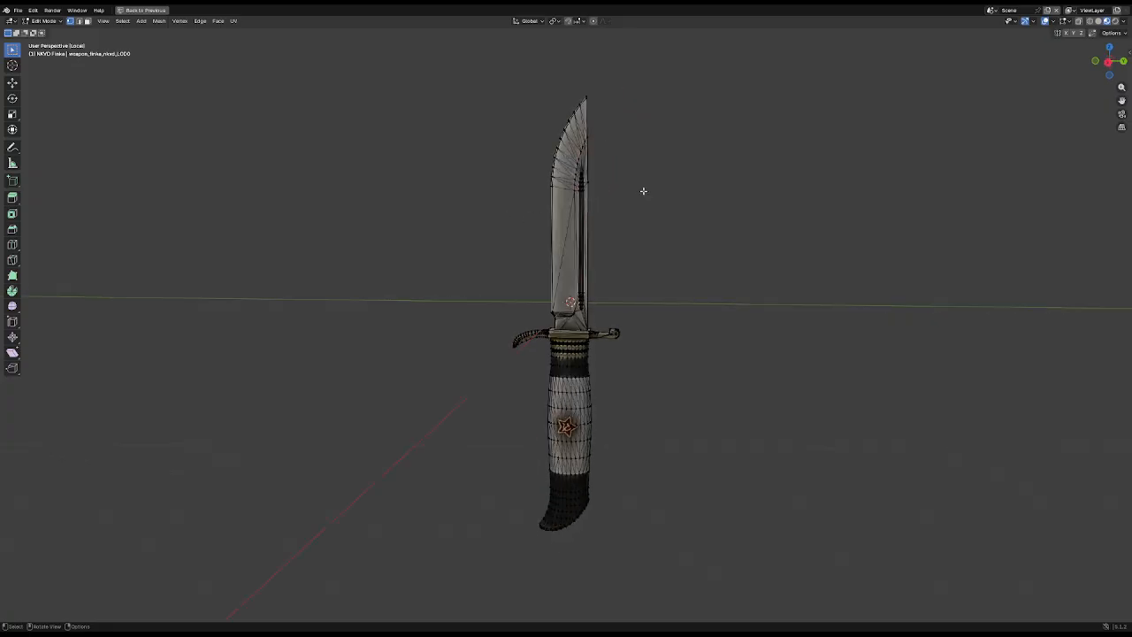
{"action": "key", "text": "x"}
{"action": "key", "text": "Escape"}
{"action": "key", "text": "z"}
{"action": "left_click", "coordinate": [440, 177]}
{"action": "middle_click_drag", "start_coordinate": [600, 156], "coordinate": [570, 201], "text": "shift"}
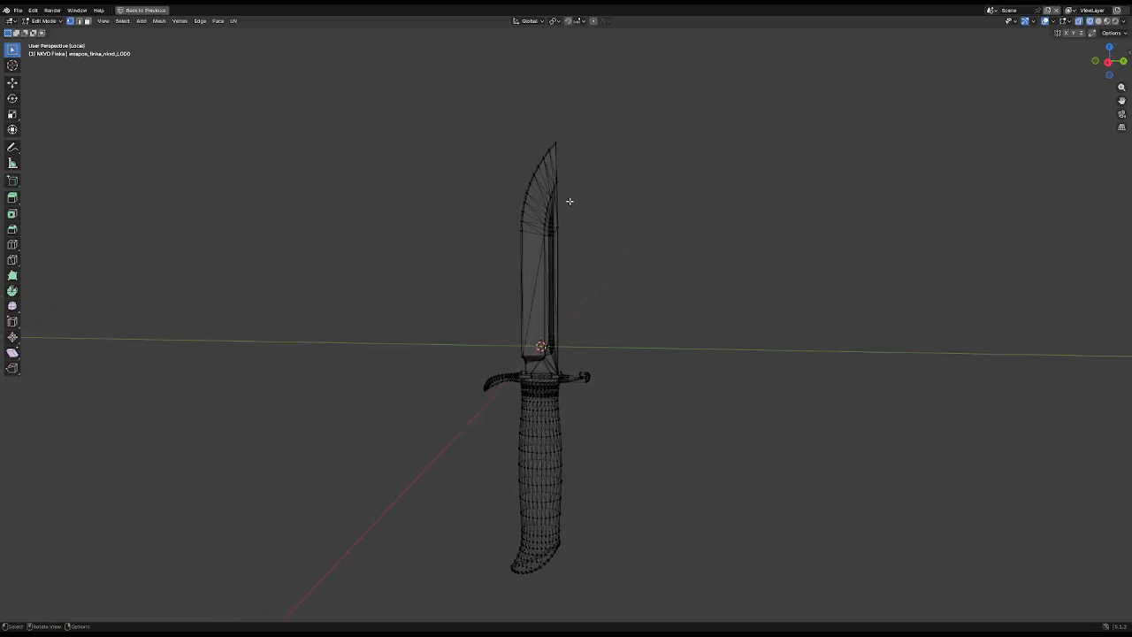
Step: Select the knife's blade vertices together with all geometry linked to them
{"action": "left_click_drag", "start_coordinate": [451, 87], "coordinate": [694, 297]}
{"action": "key", "text": "ctrl+l"}
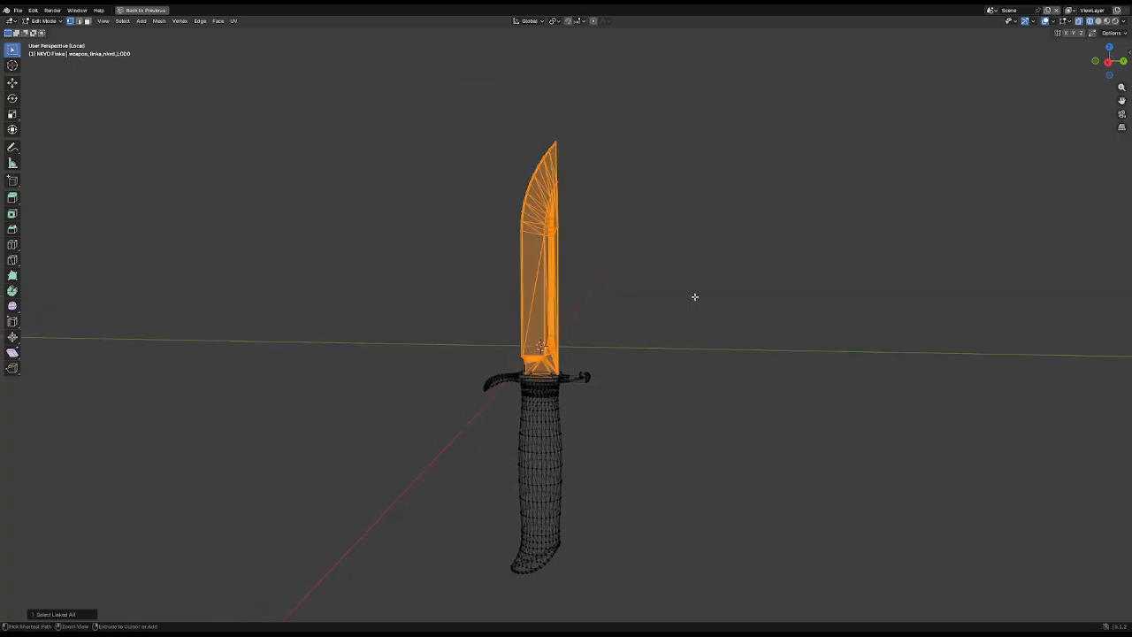
Step: Restore the full layout and add the remaining blade geometry inside the guard to the selection
{"action": "key", "text": "ctrl+space"}
{"action": "key", "text": "g"}
{"action": "right_click", "coordinate": [321, 138]}
{"action": "scroll", "coordinate": [327, 199], "scroll_direction": "up", "scroll_amount": 5}
{"action": "middle_click_drag", "start_coordinate": [327, 213], "coordinate": [369, 233]}
{"action": "scroll", "coordinate": [374, 237], "scroll_direction": "up", "scroll_amount": 3}
{"action": "left_click_drag", "start_coordinate": [340, 199], "coordinate": [431, 248], "text": "shift"}
{"action": "mouse_move", "coordinate": [469, 232]}
{"action": "middle_mouse_down"}
{"action": "mouse_move", "coordinate": [429, 224]}
{"action": "mouse_move", "coordinate": [378, 261]}
{"action": "middle_mouse_up"}
{"action": "key", "text": "ctrl+l"}
{"action": "scroll", "coordinate": [377, 261], "scroll_direction": "up", "scroll_amount": 5}
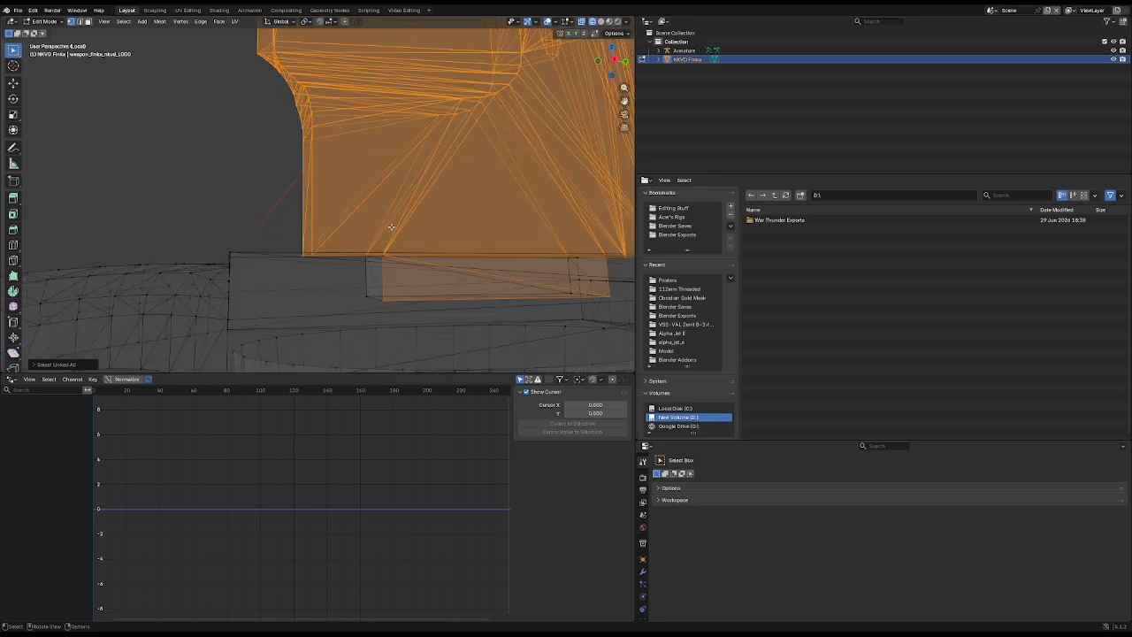
{"action": "left_click_drag", "start_coordinate": [328, 217], "coordinate": [426, 320], "text": "shift"}
{"action": "middle_click_drag", "start_coordinate": [425, 319], "coordinate": [468, 235], "text": "shift"}
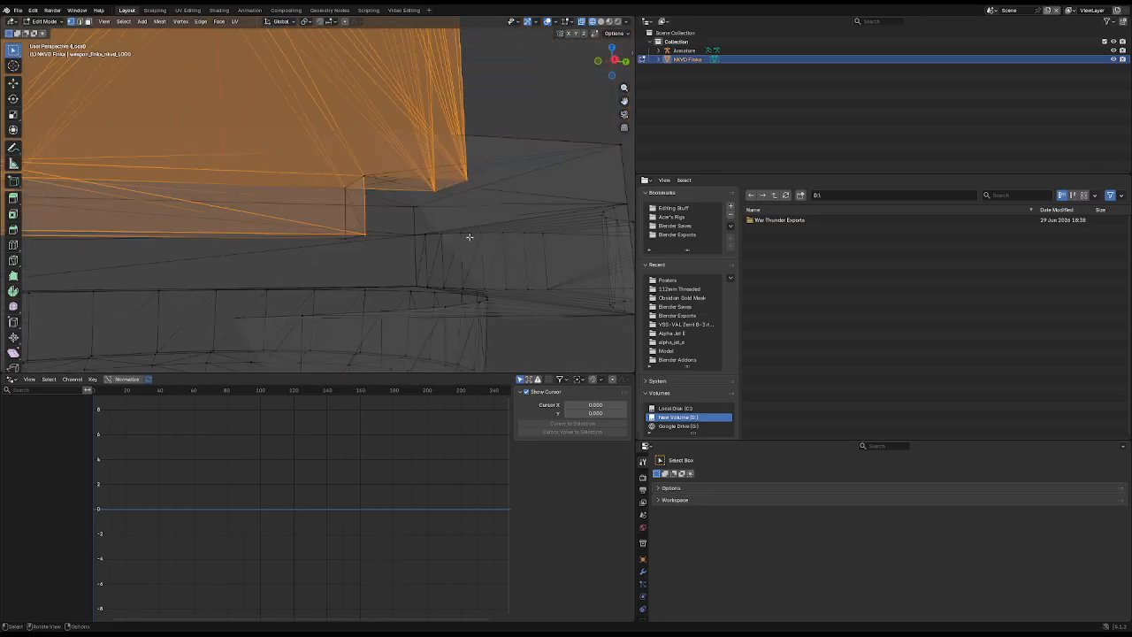
{"action": "left_click_drag", "start_coordinate": [326, 156], "coordinate": [379, 252], "text": "shift"}
{"action": "scroll", "coordinate": [398, 154], "scroll_direction": "down", "scroll_amount": 6}
Step: Switch to textured shading, try moving the selected blade along Z to check the selection, and cancel the move
{"action": "key", "text": "z"}
{"action": "left_click", "coordinate": [401, 188]}
{"action": "key", "text": "g"}
{"action": "key", "text": "z"}
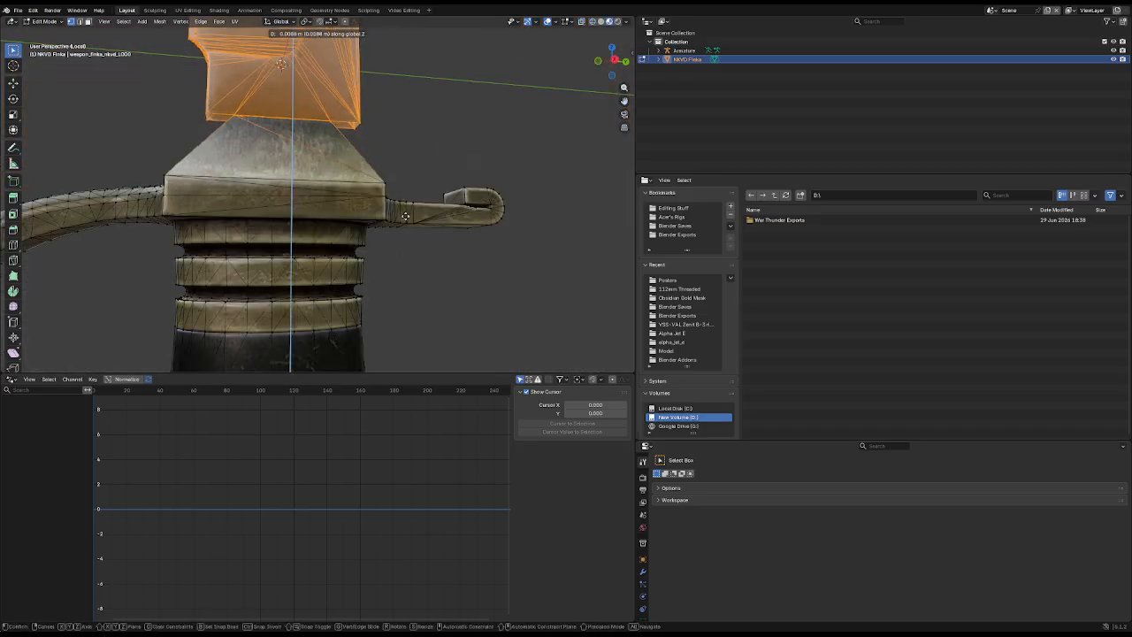
{"action": "right_click", "coordinate": [406, 221]}
{"action": "key", "text": "z"}
{"action": "left_click", "coordinate": [363, 216]}
{"action": "scroll", "coordinate": [543, 280], "scroll_direction": "down", "scroll_amount": 2}
{"action": "key", "text": "shift+z"}
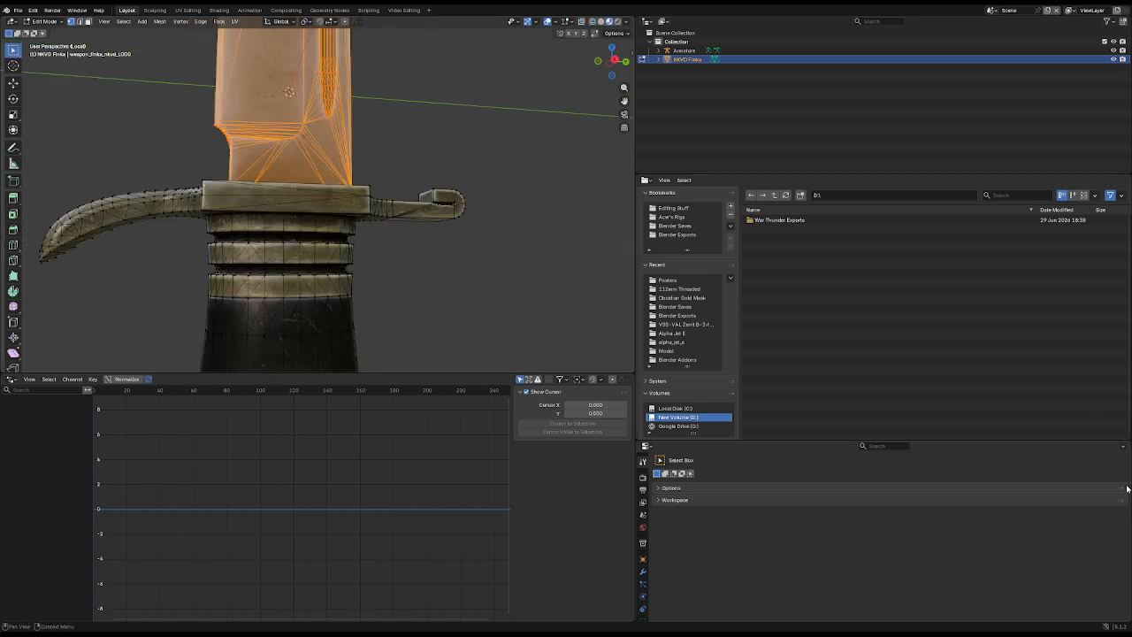
Step: Create a vertex group named Blade on the knife mesh and assign the selected blade geometry to it
{"action": "left_click", "coordinate": [643, 593]}
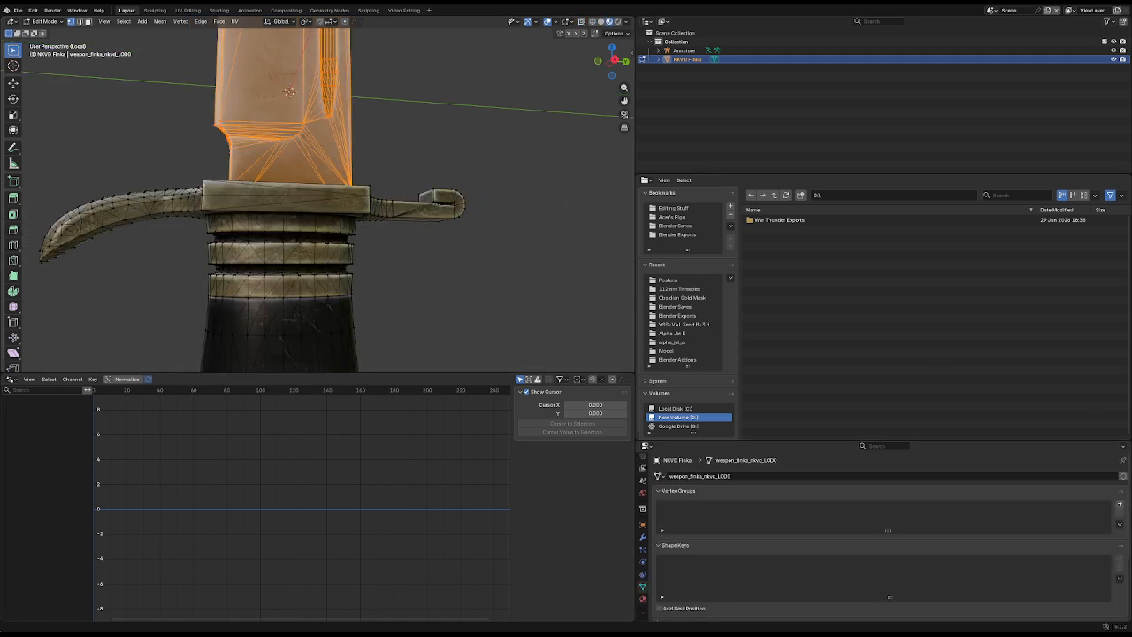
{"action": "left_click", "coordinate": [1120, 503]}
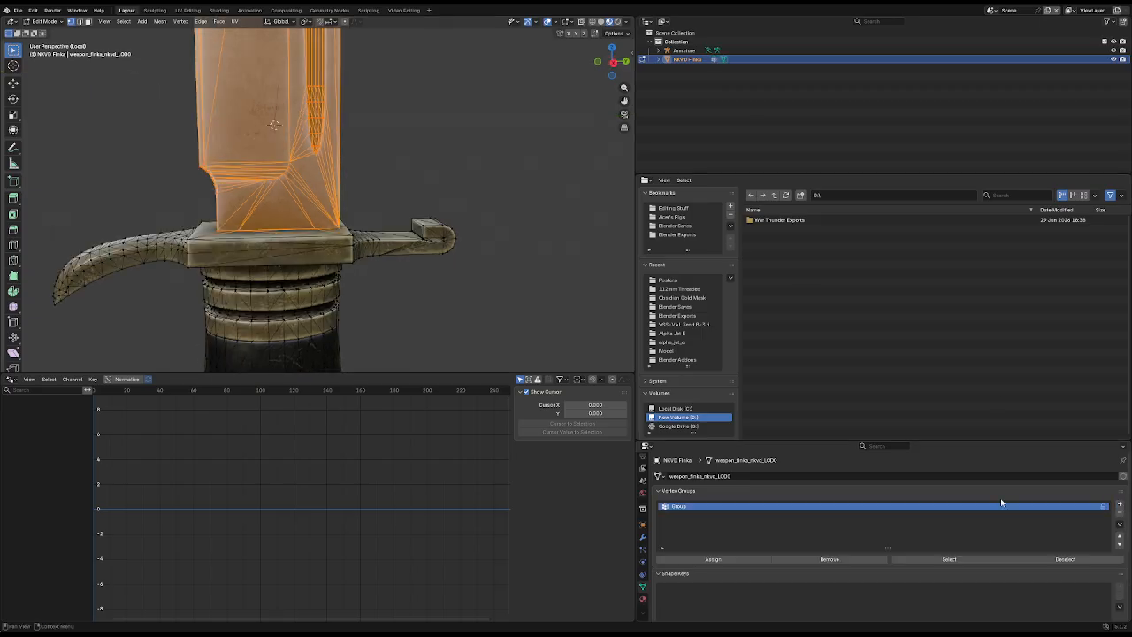
{"action": "left_click", "coordinate": [711, 559]}
{"action": "double_click", "coordinate": [684, 507]}
{"action": "type", "text": "B"}
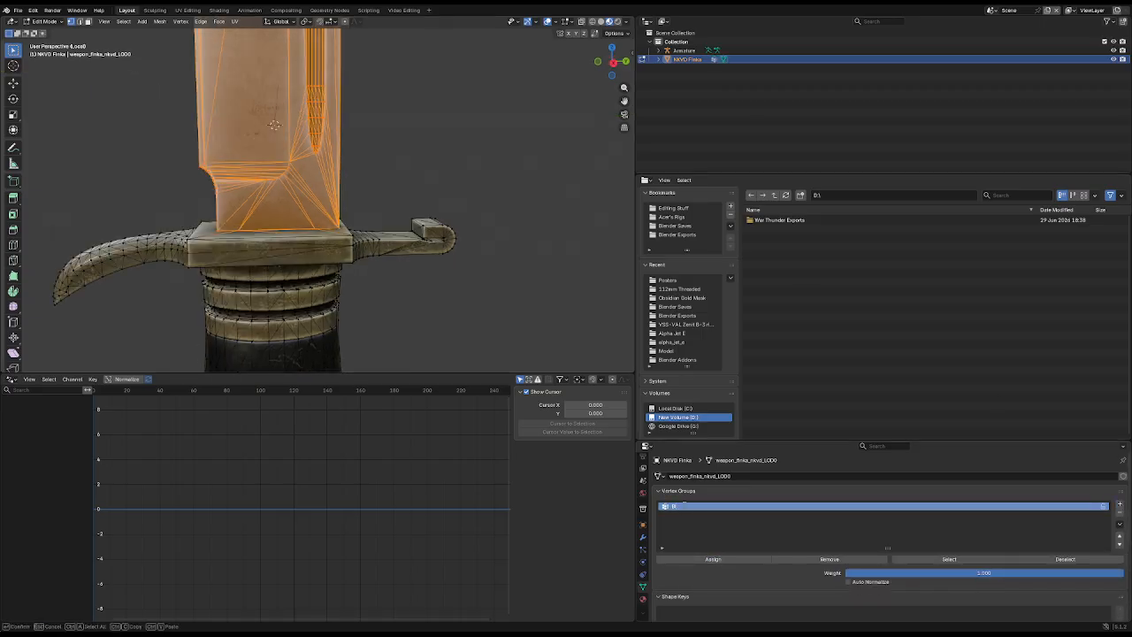
{"action": "type", "text": "lade"}
{"action": "key", "text": "Return"}
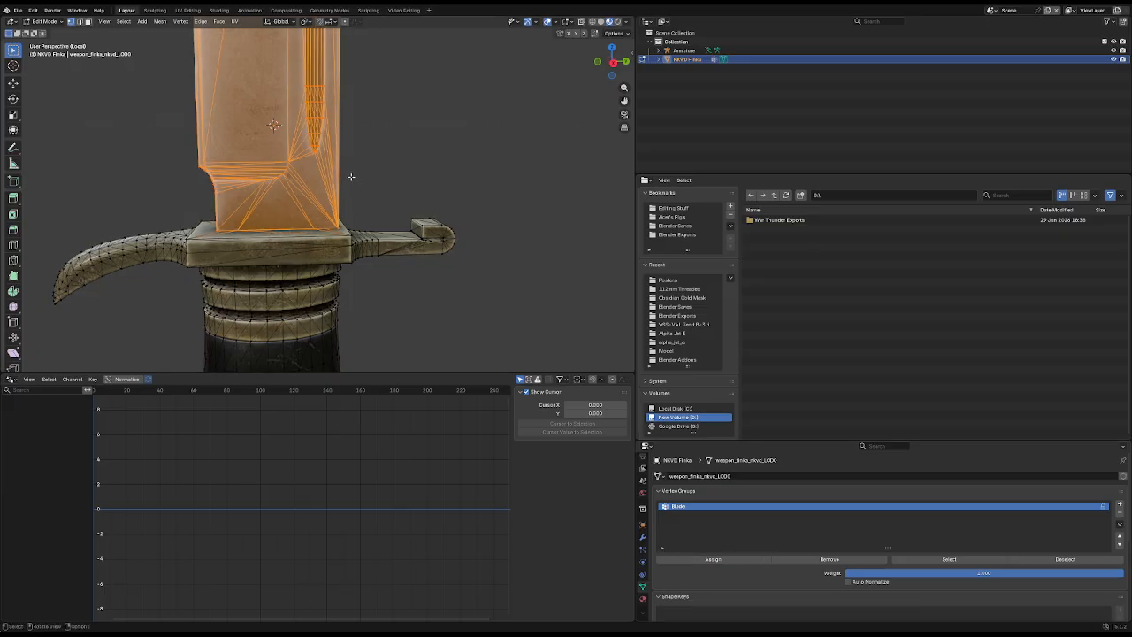
Step: Invert the selection to the guard and handle, and assign it to a new vertex group named Root
{"action": "key", "text": "ctrl+i"}
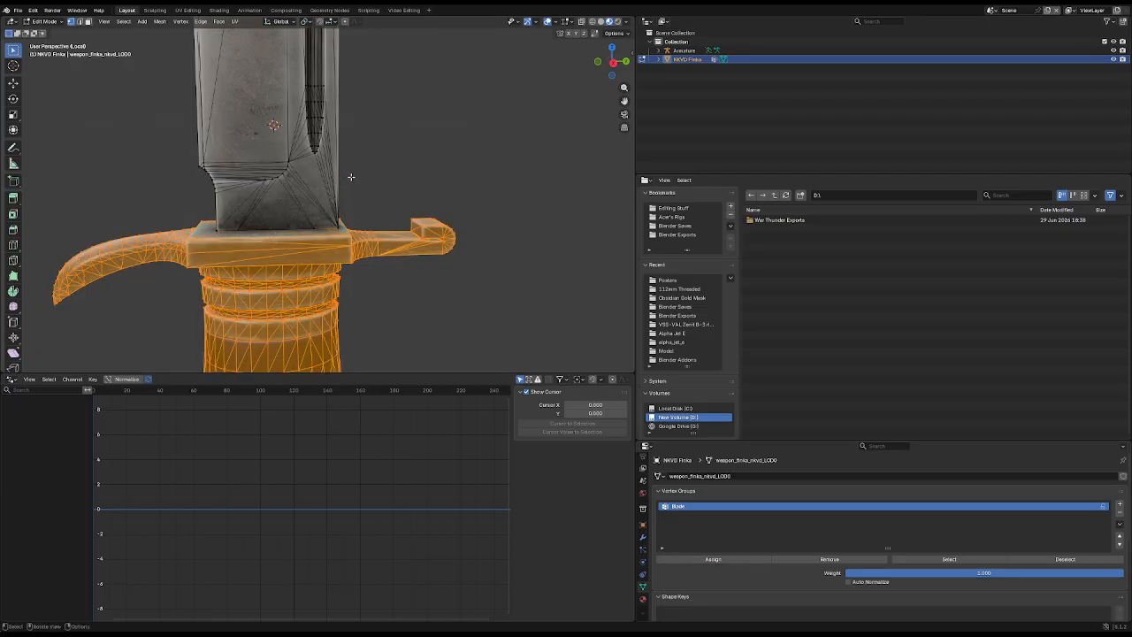
{"action": "left_click", "coordinate": [1119, 504]}
{"action": "left_click", "coordinate": [712, 559]}
{"action": "double_click", "coordinate": [681, 515]}
{"action": "type", "text": "Bo"}
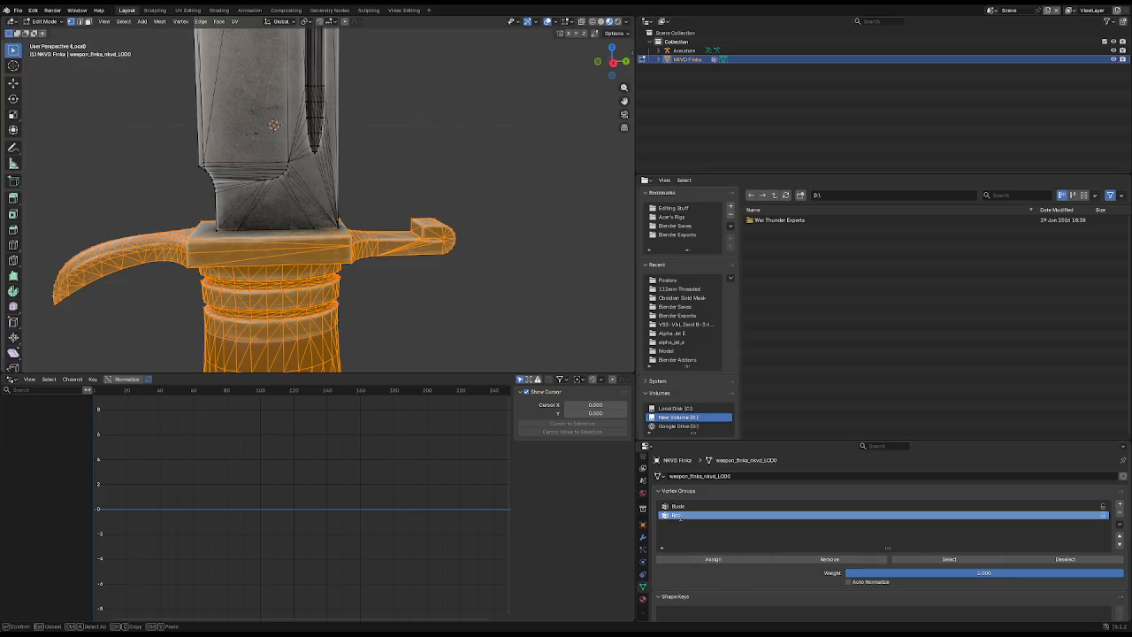
{"action": "key", "text": "Return"}
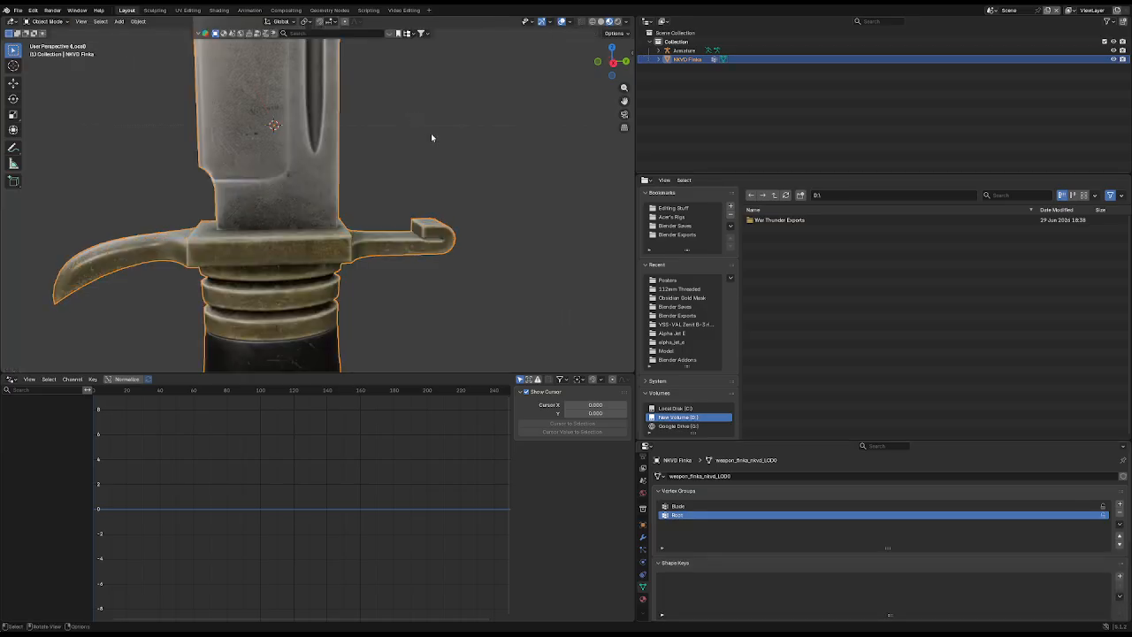
Step: Leave local view and parent the knife mesh to the armature with Armature Deform
{"action": "key", "text": "KP_Divide"}
{"action": "left_click", "coordinate": [684, 51], "text": "ctrl"}
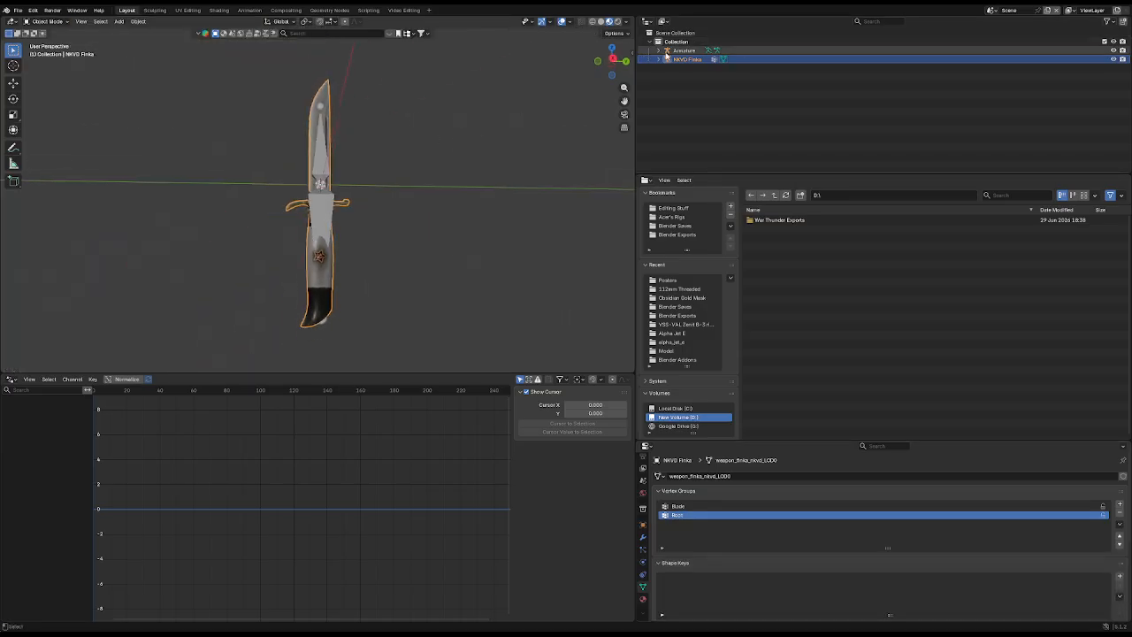
{"action": "key", "text": "ctrl+p"}
{"action": "left_click", "coordinate": [365, 114]}
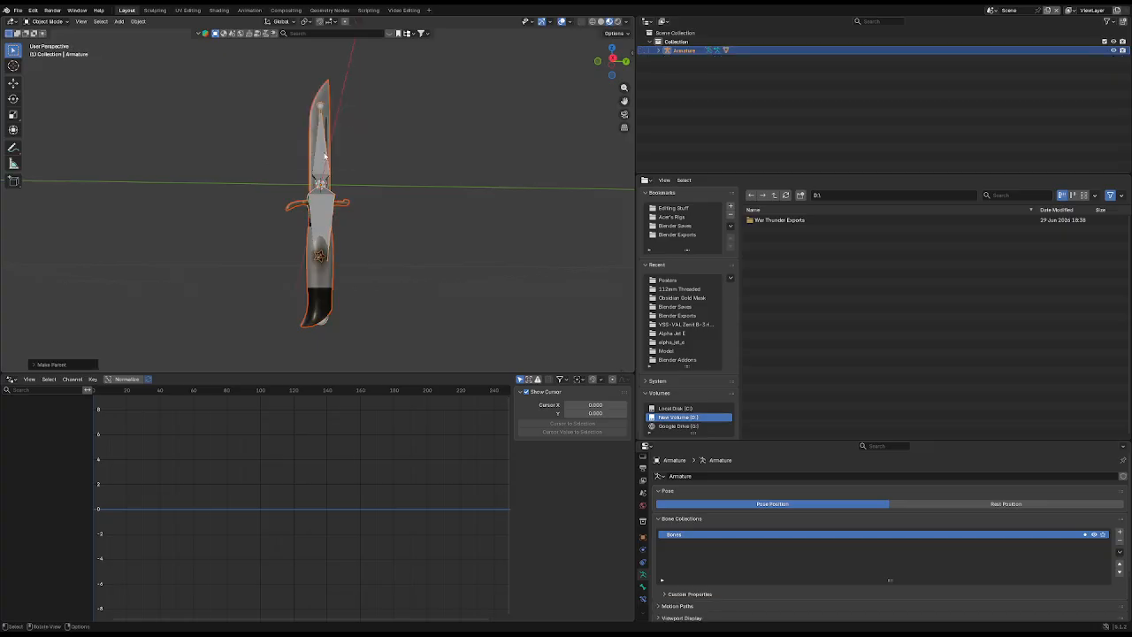
Step: Try moving the Blade bone along Z in Pose Mode, and cancel the move
{"action": "key", "text": "ctrl+Tab"}
{"action": "left_click", "coordinate": [325, 157]}
{"action": "key", "text": "g"}
{"action": "key", "text": "z"}
{"action": "right_click", "coordinate": [356, 147]}
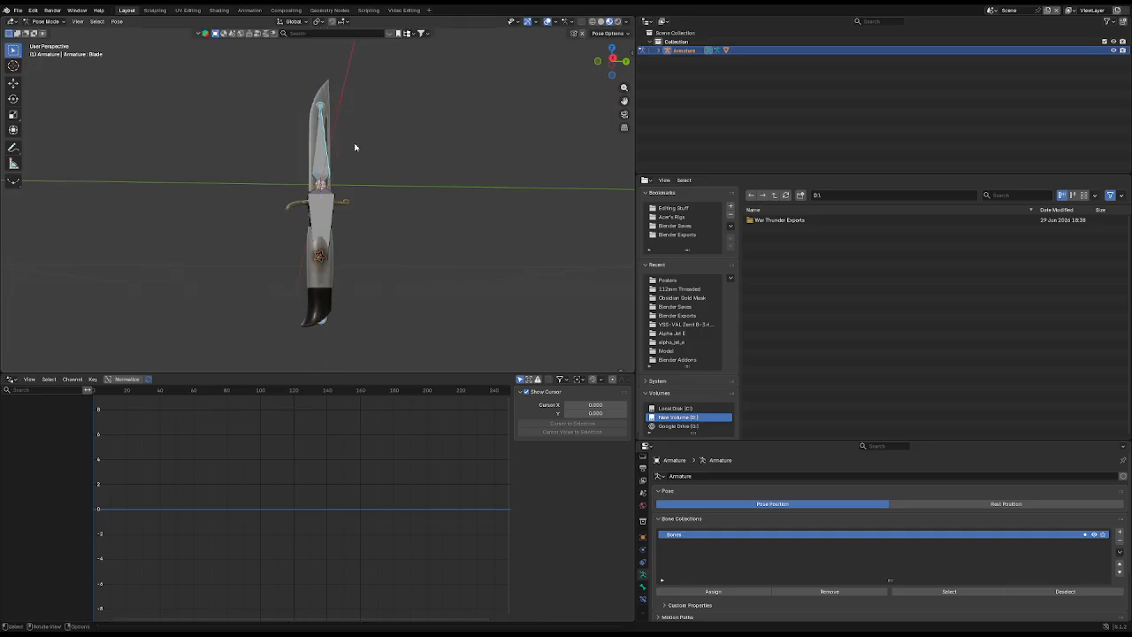
Step: Hide the overlays, maximize the viewport in right view, and scale the Blade bone up by about 1.46
{"action": "left_click", "coordinate": [548, 21]}
{"action": "key", "text": "ctrl+alt+space"}
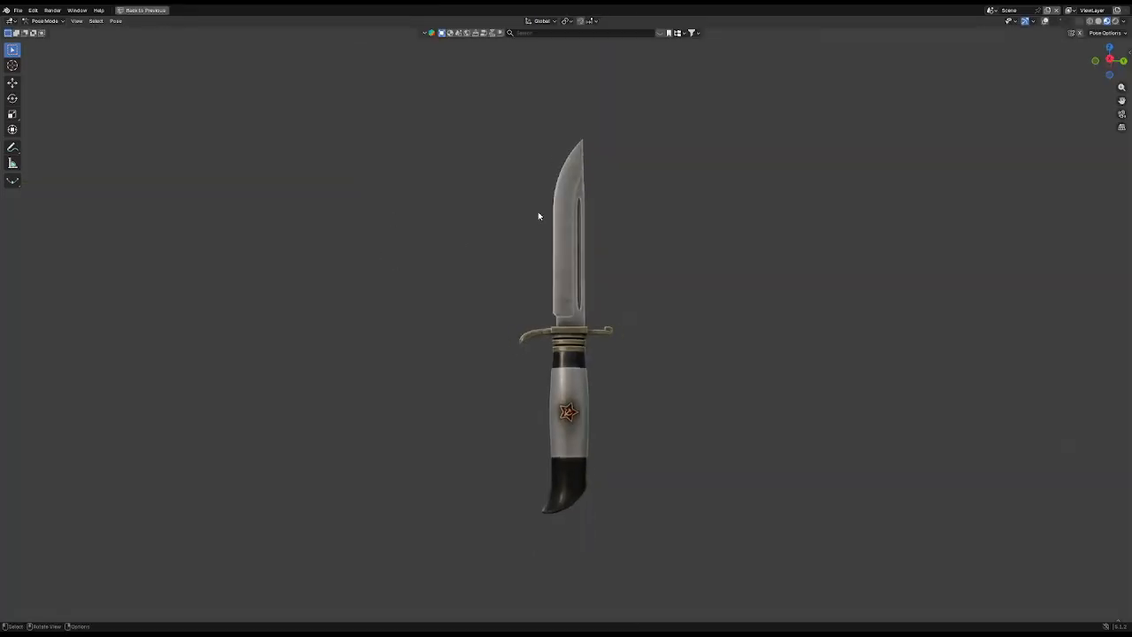
{"action": "key", "text": "KP_3"}
{"action": "key", "text": "s"}
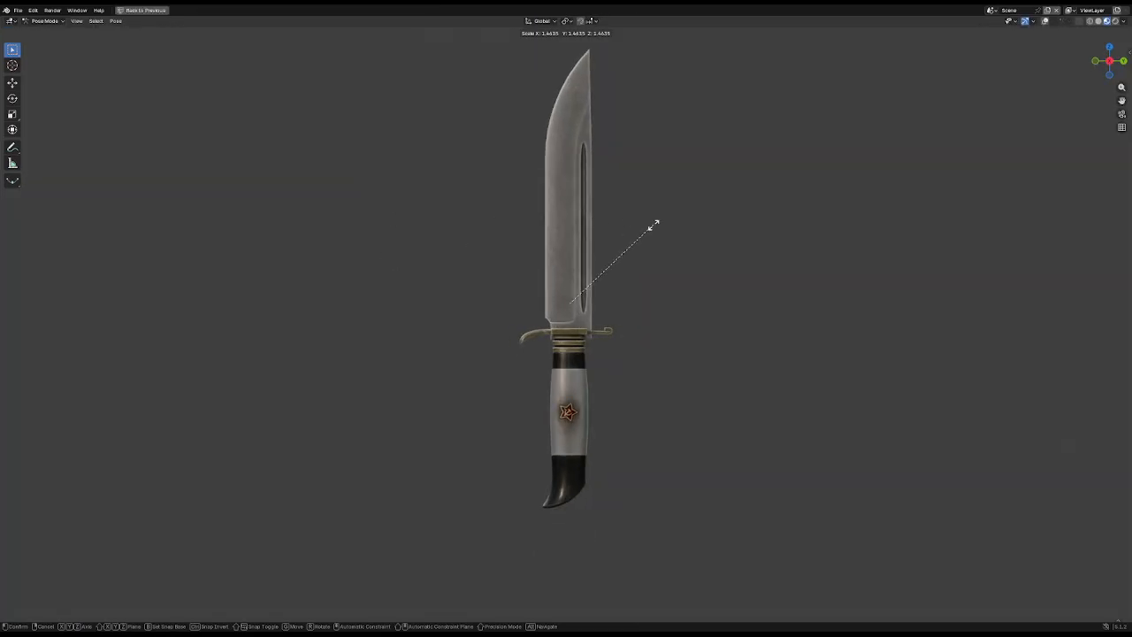
{"action": "left_click", "coordinate": [654, 224]}
Step: Move the Blade bone along Z, adjust its scale, and reposition the enlarged blade at the guard
{"action": "key", "text": "g"}
{"action": "key", "text": "z"}
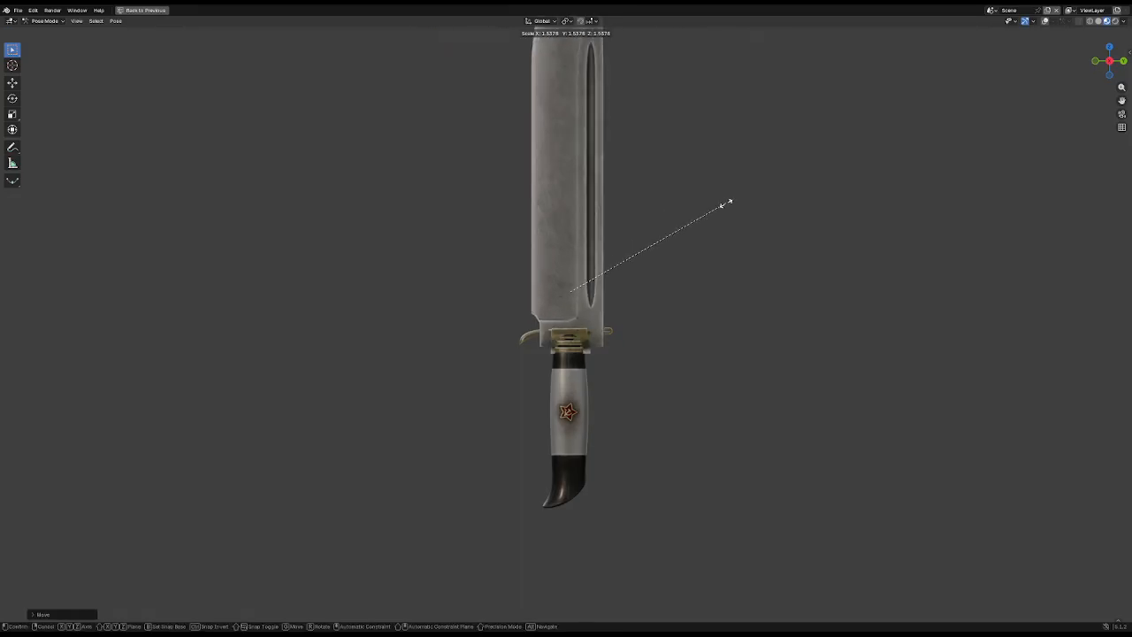
{"action": "left_click", "coordinate": [729, 181]}
{"action": "key", "text": "s"}
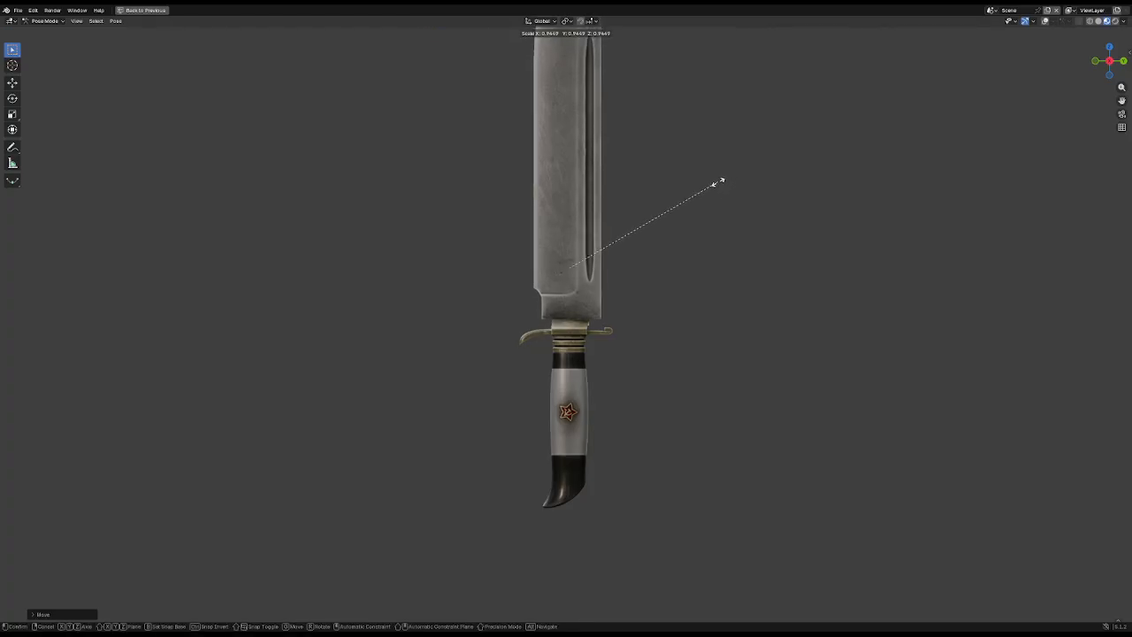
{"action": "left_click", "coordinate": [719, 183]}
{"action": "key", "text": "g"}
{"action": "left_click", "coordinate": [716, 201]}
{"action": "scroll", "coordinate": [717, 199], "scroll_direction": "down", "scroll_amount": 5}
{"action": "scroll", "coordinate": [717, 199], "scroll_direction": "up", "scroll_amount": 5}
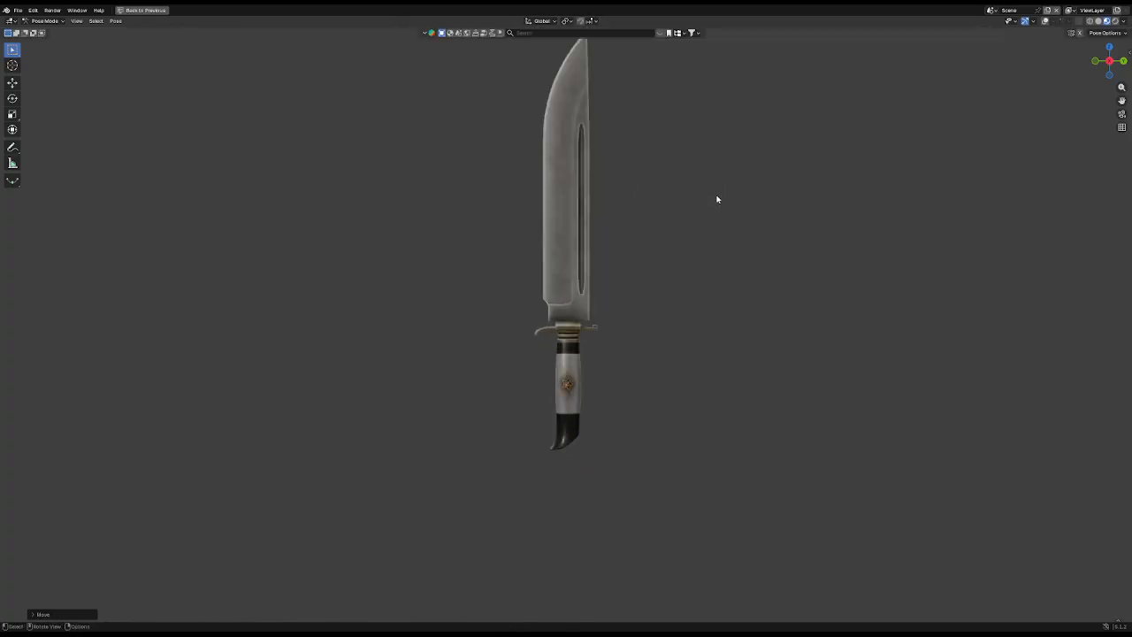
Step: Scale up the Root bone to enlarge the guard and handle, and compare the knife with overlays off and on
{"action": "left_click", "coordinate": [1044, 21]}
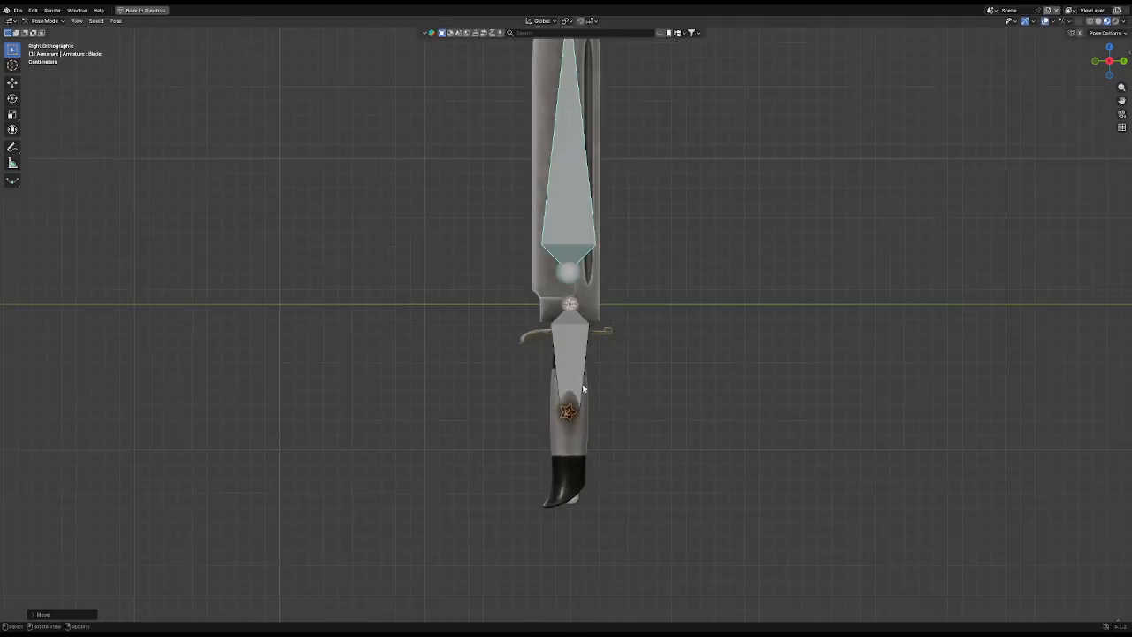
{"action": "key", "text": "s"}
{"action": "left_click", "coordinate": [770, 359]}
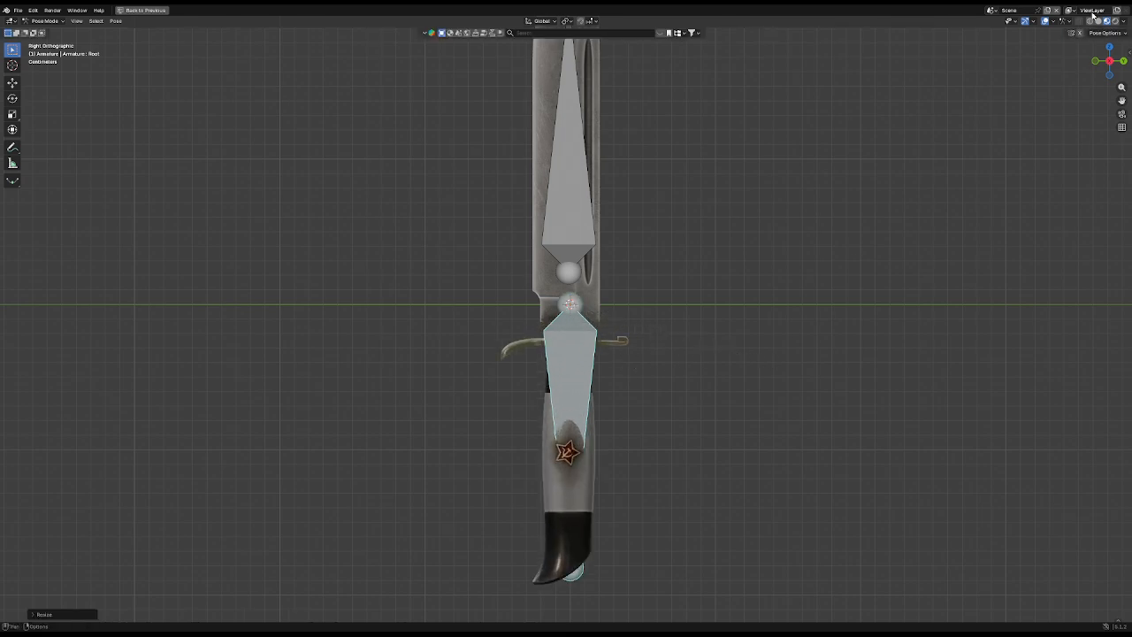
{"action": "left_click", "coordinate": [1044, 20]}
{"action": "scroll", "coordinate": [973, 101], "scroll_direction": "down", "scroll_amount": 5}
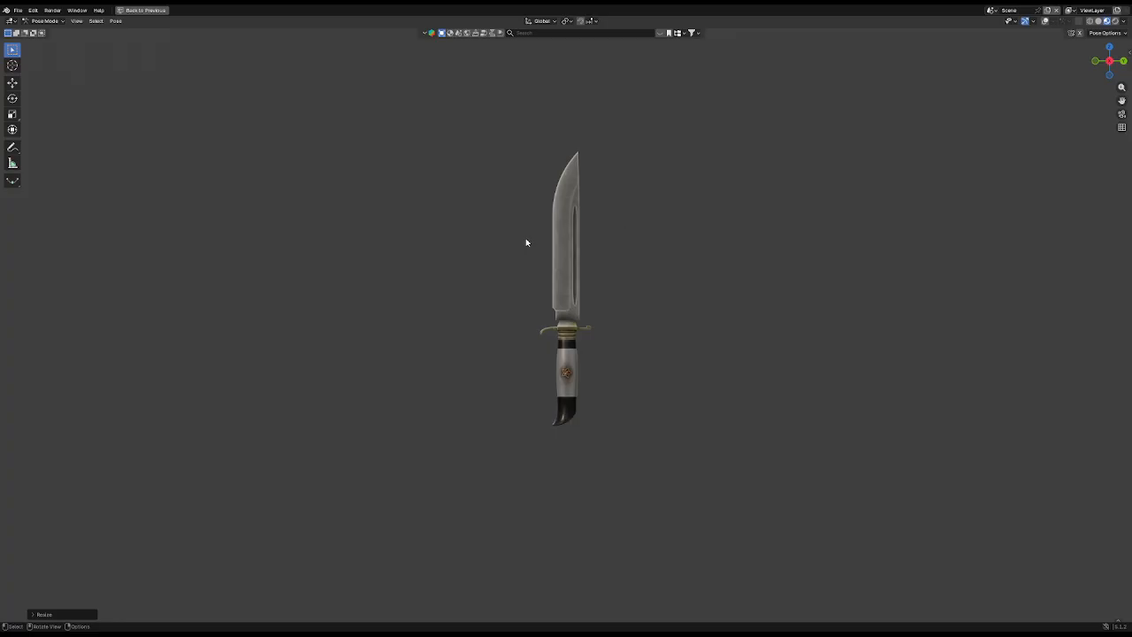
{"action": "left_click", "coordinate": [1052, 22]}
{"action": "left_click", "coordinate": [1046, 21]}
{"action": "scroll", "coordinate": [847, 238], "scroll_direction": "up", "scroll_amount": 3}
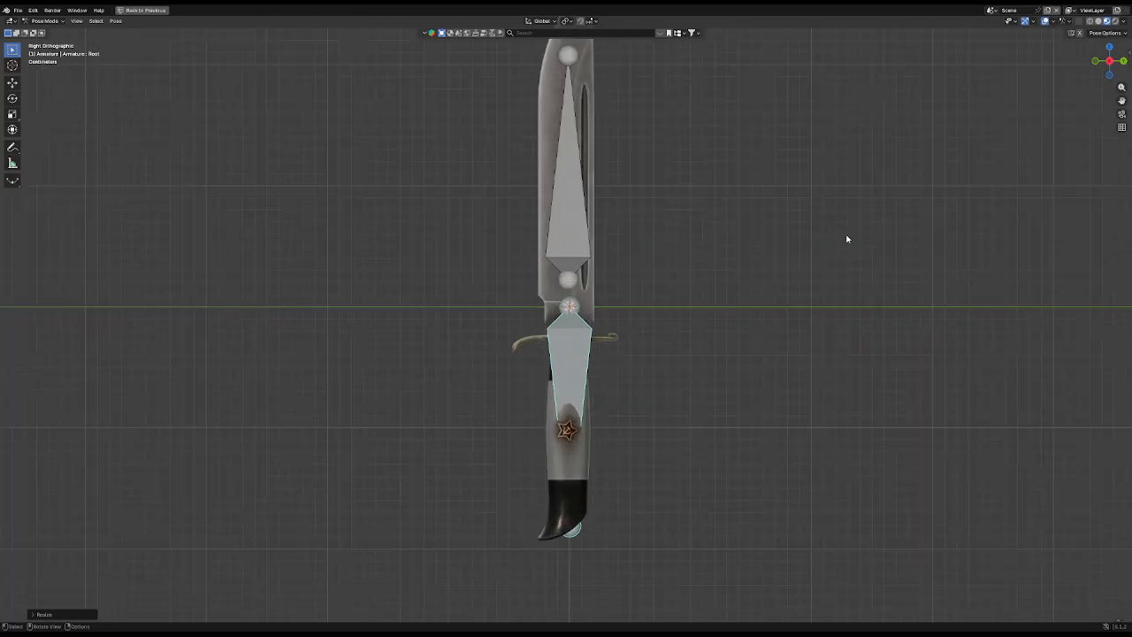
Step: Undo the test transforms of the Root and Blade bones
{"action": "key", "text": "ctrl+z"}
{"action": "key", "text": "ctrl+z"}
{"action": "key", "text": "a"}
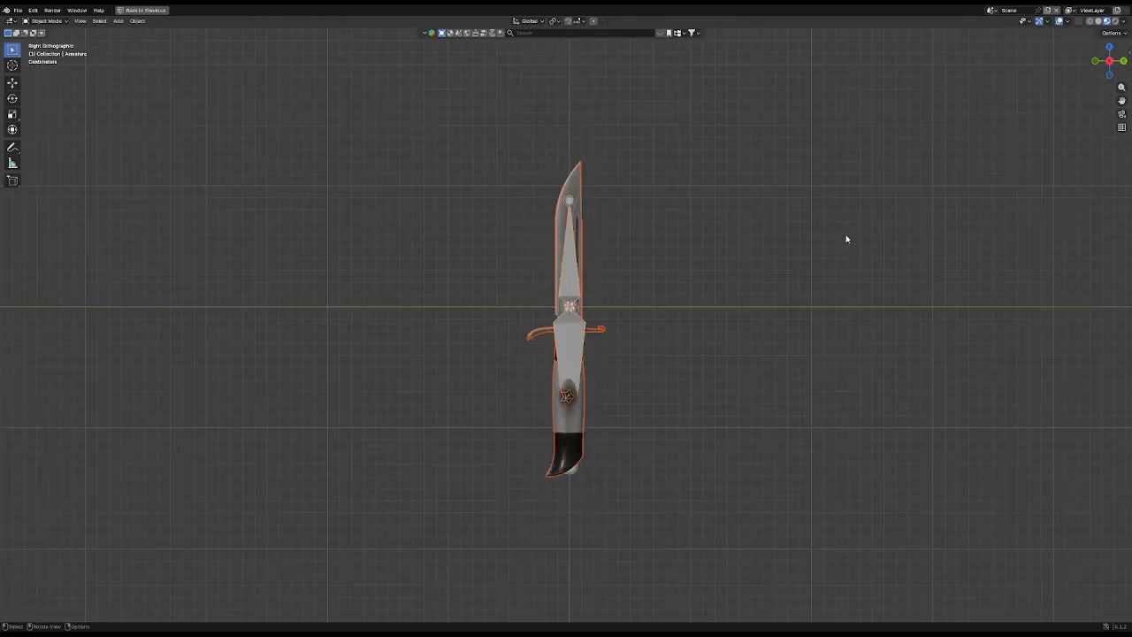
Step: Delete the armature in Object Mode and restore the full layout
{"action": "key", "text": "ctrl+Tab"}
{"action": "key", "text": "a"}
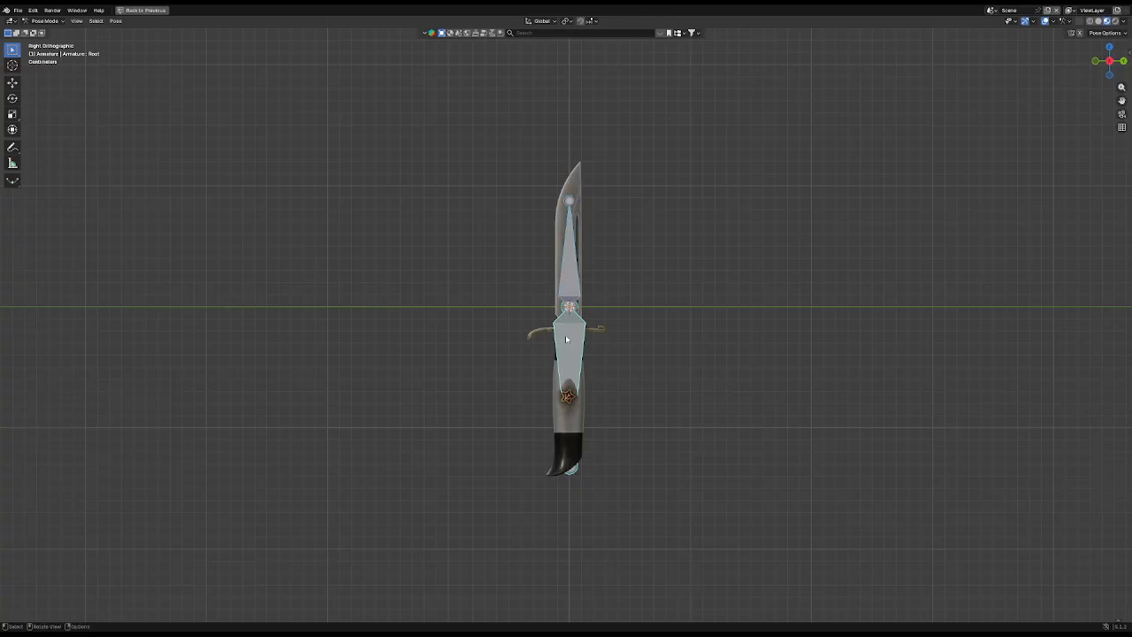
{"action": "left_click", "coordinate": [48, 20]}
{"action": "left_click", "coordinate": [55, 31]}
{"action": "key", "text": "x"}
{"action": "left_click", "coordinate": [665, 234]}
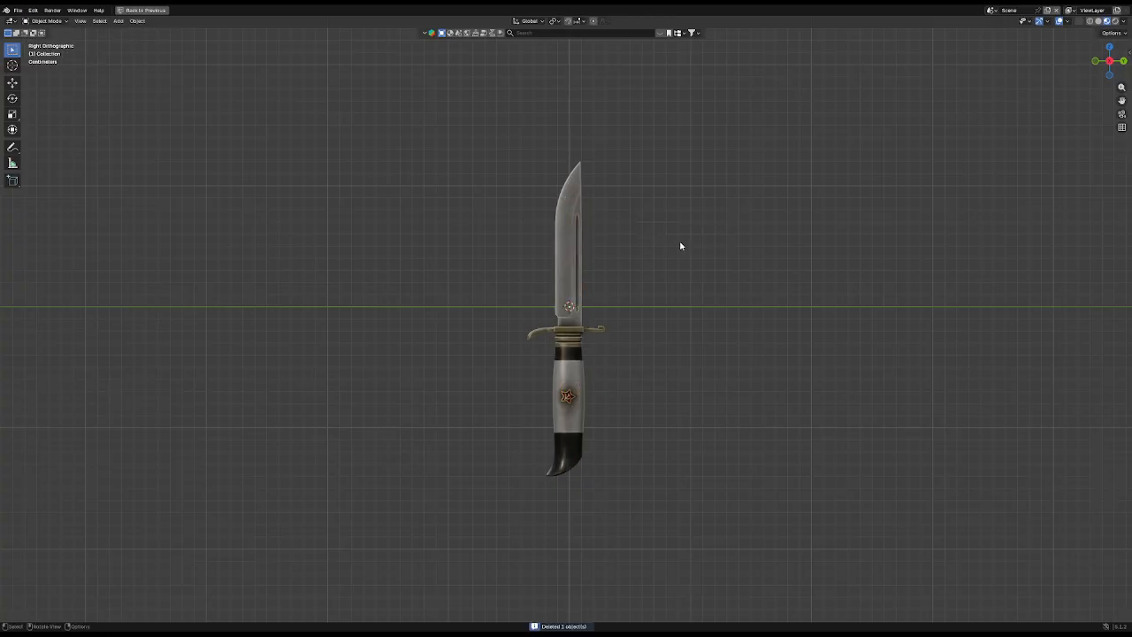
{"action": "key", "text": "ctrl+alt+space"}
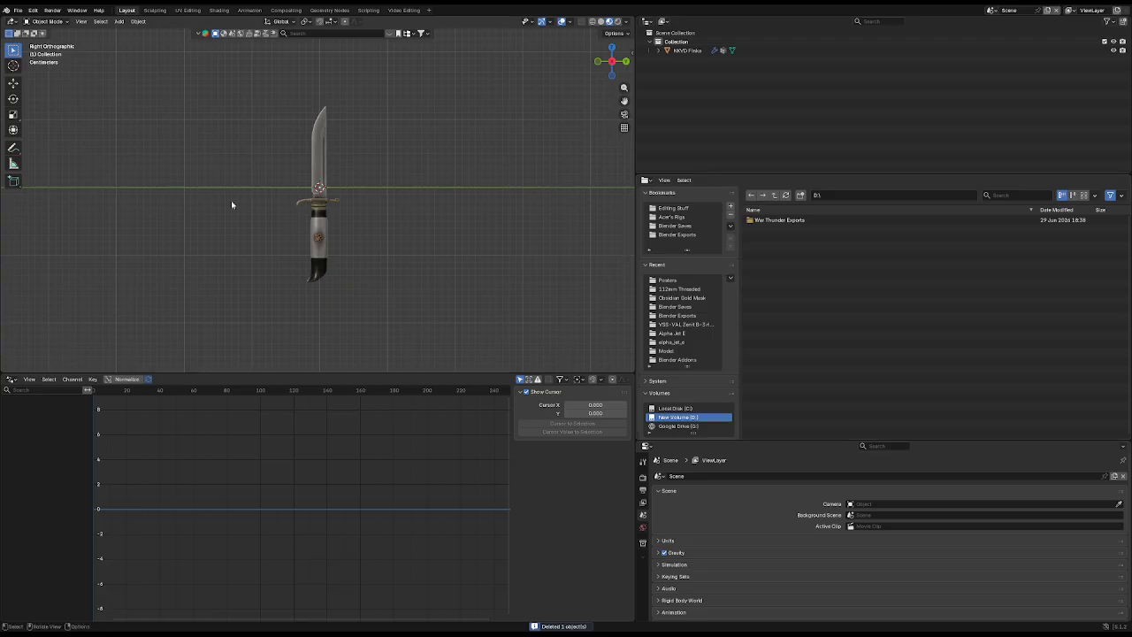
Step: Select only the geometry of the Blade vertex group on the knife mesh in Edit Mode
{"action": "left_click", "coordinate": [325, 214]}
{"action": "key", "text": "Tab"}
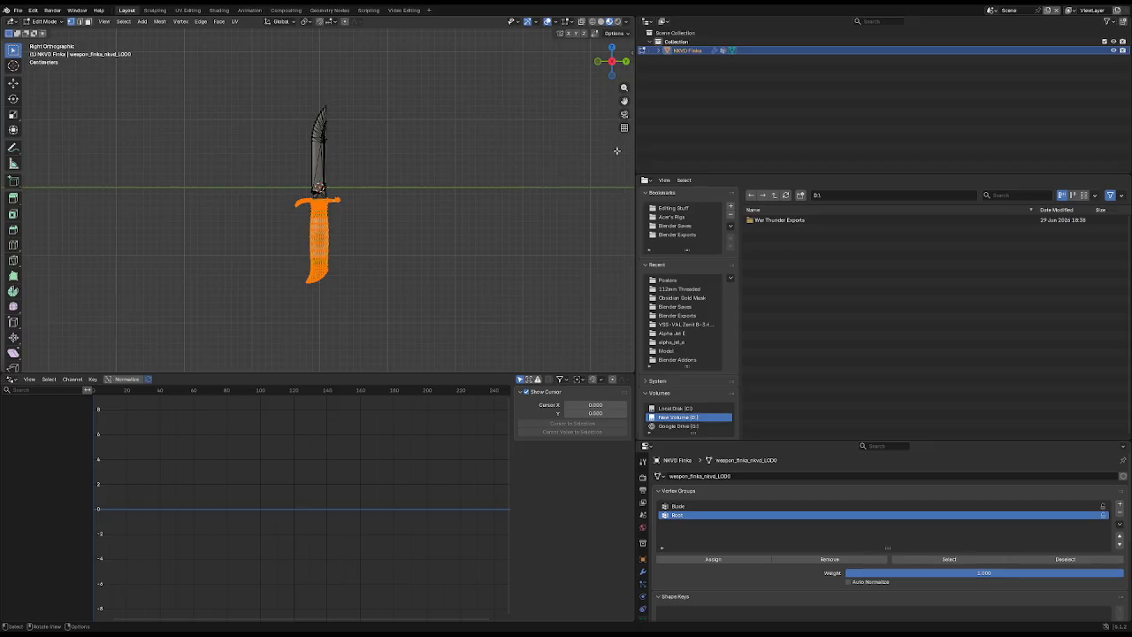
{"action": "left_click", "coordinate": [566, 297]}
{"action": "left_click", "coordinate": [825, 507]}
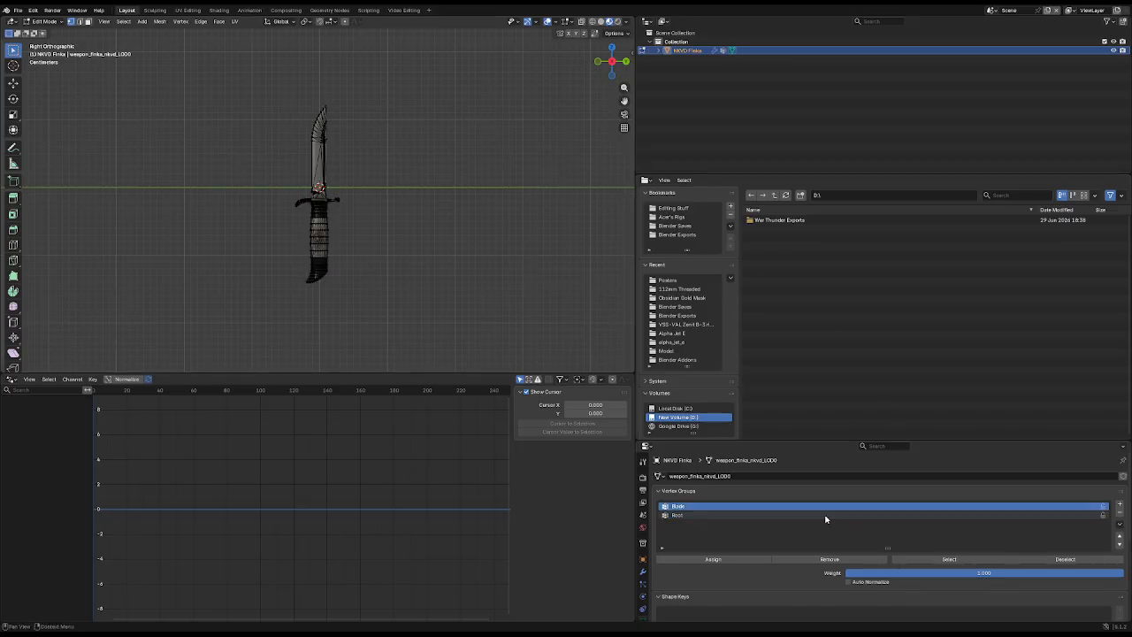
{"action": "left_click", "coordinate": [949, 559]}
Step: Maximize the viewport, hide the overlays, and try scaling and moving the selected blade geometry along Z
{"action": "key", "text": "ctrl+space"}
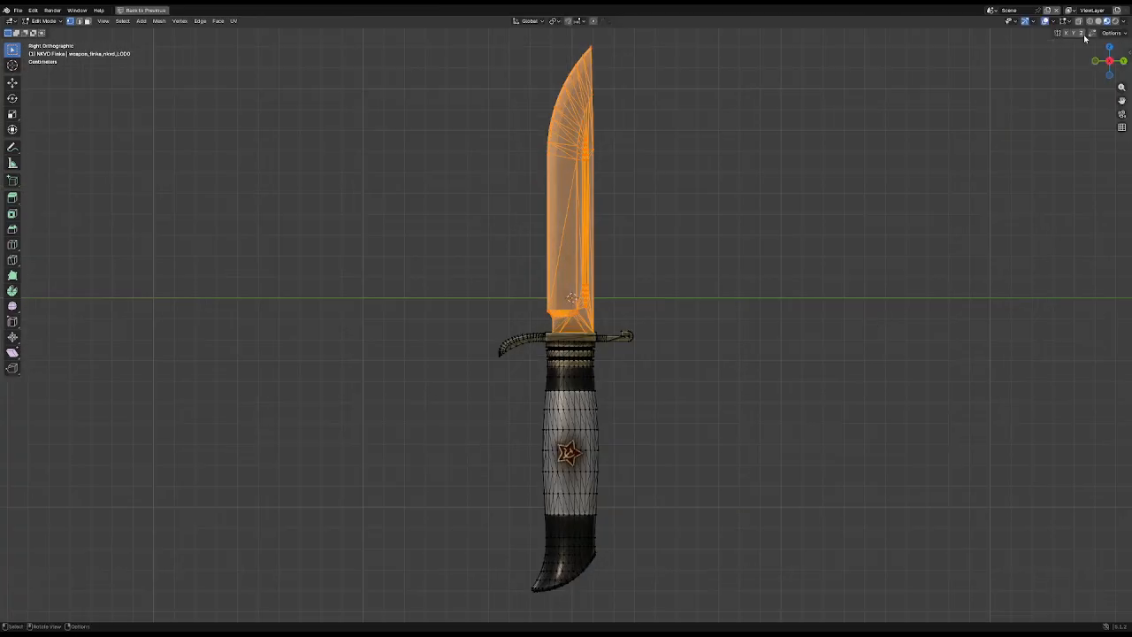
{"action": "key", "text": "shift+alt+z"}
{"action": "key", "text": "g"}
{"action": "key", "text": "z"}
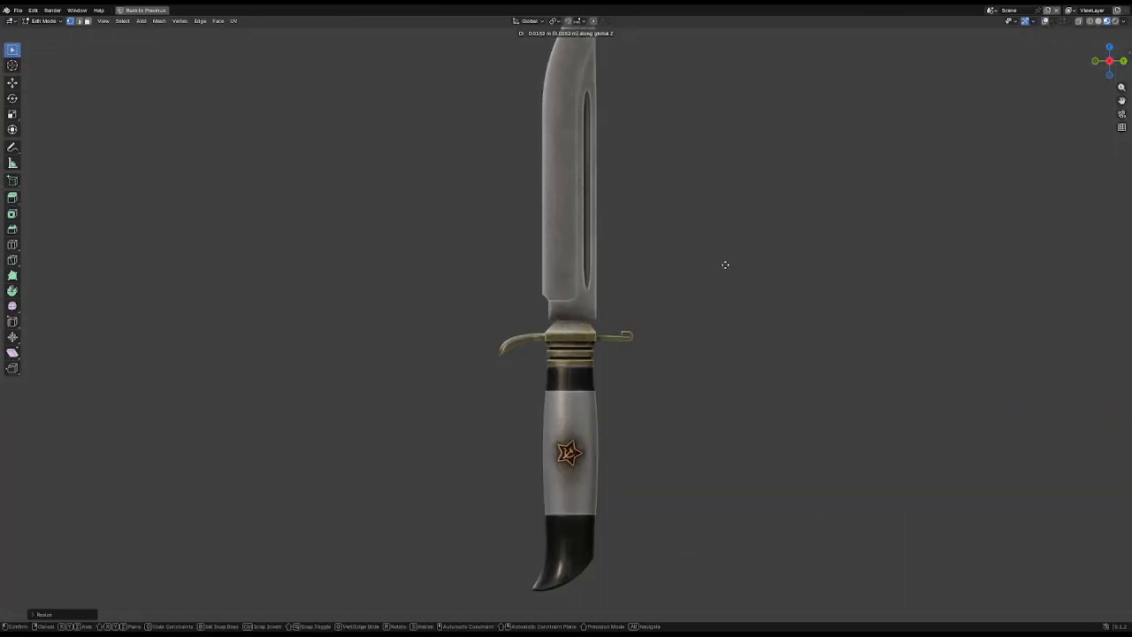
{"action": "key", "text": "z"}
{"action": "key", "text": "z"}
{"action": "left_click", "coordinate": [708, 297]}
{"action": "scroll", "coordinate": [709, 292], "scroll_direction": "down", "scroll_amount": 4}
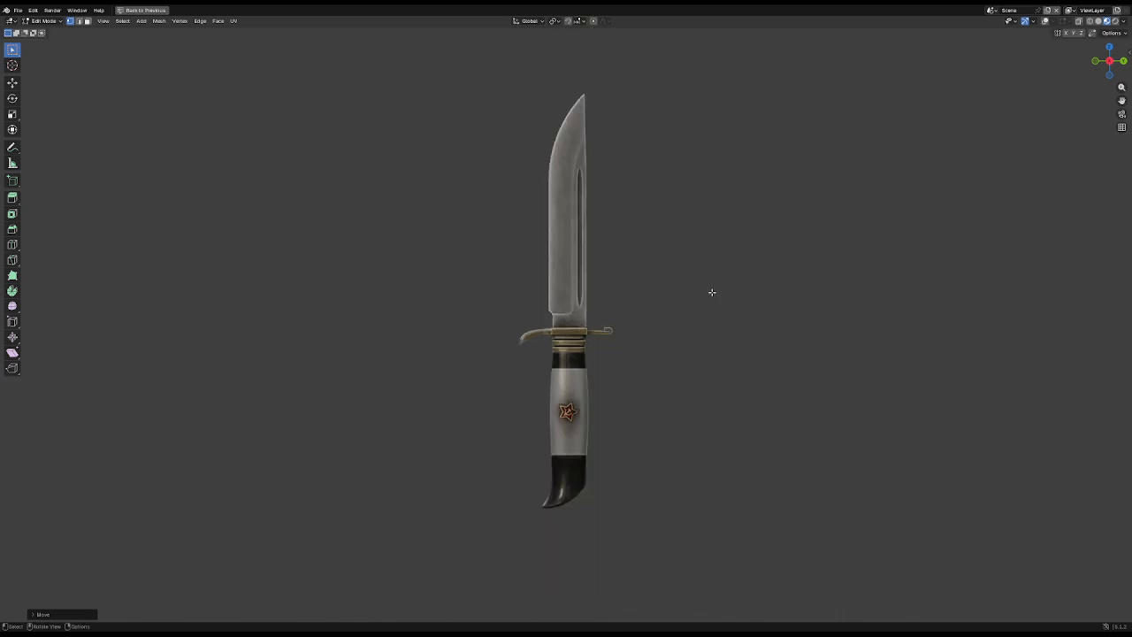
Step: Scale the blade geometry up again and move it about 0.04 m along Z
{"action": "key", "text": "s"}
{"action": "left_click", "coordinate": [796, 287]}
{"action": "key", "text": "g"}
{"action": "key", "text": "z"}
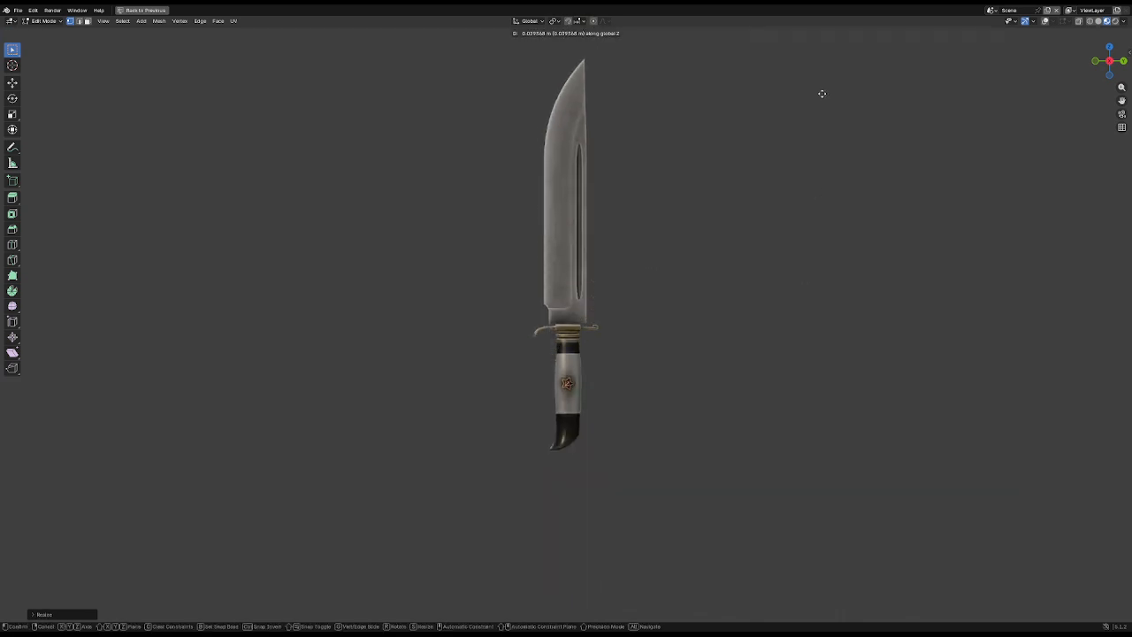
{"action": "left_click", "coordinate": [819, 91]}
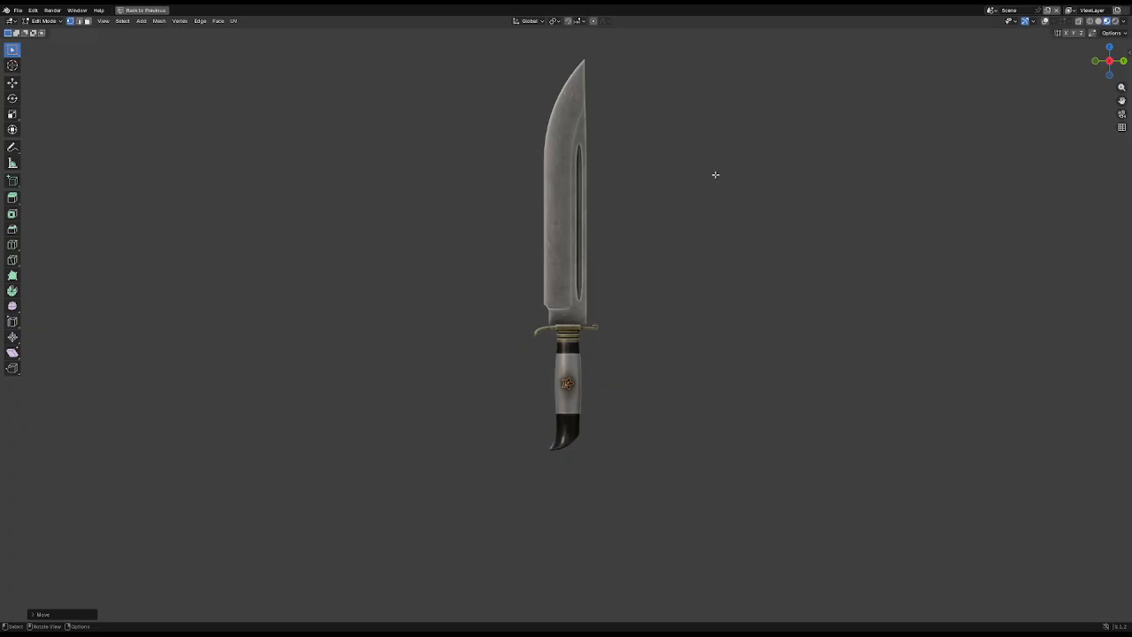
Step: Return to Object Mode with the full layout and remove the Armature modifier from the knife
{"action": "key", "text": "Tab"}
{"action": "key", "text": "ctrl+space"}
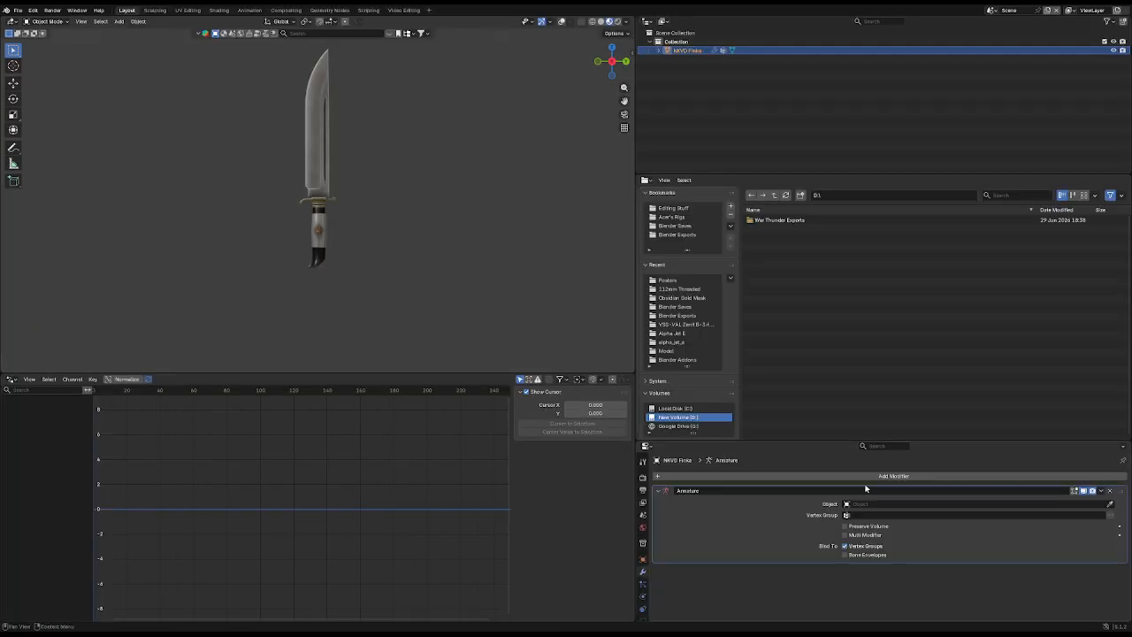
{"action": "left_click", "coordinate": [1110, 490]}
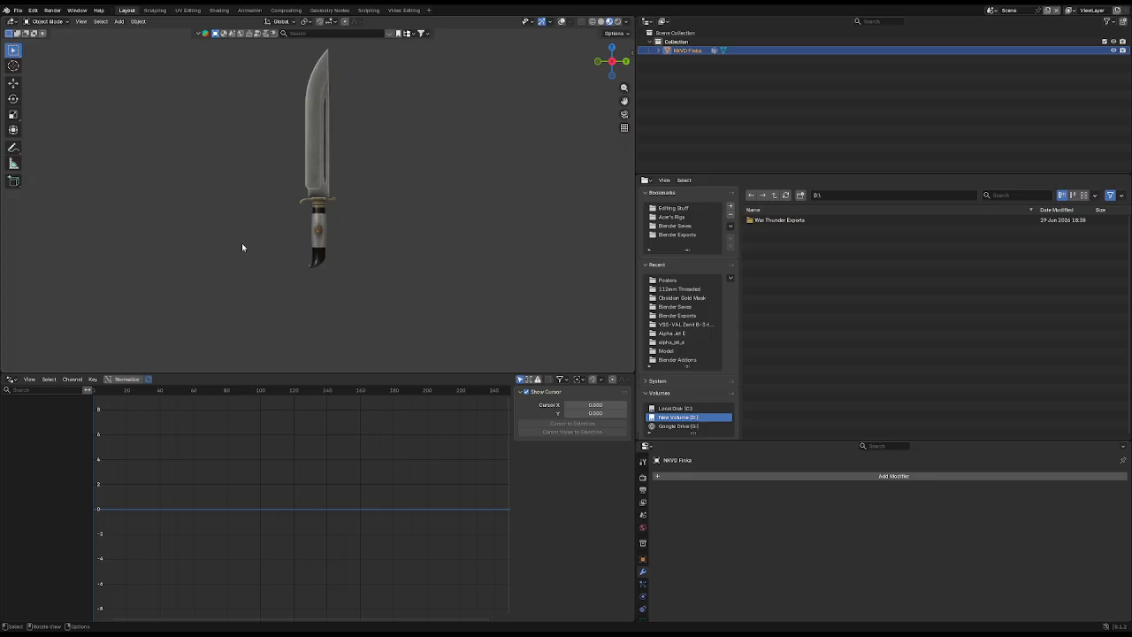
Step: Undo the modifier removal and the direct blade edits, and return to Object Mode
{"action": "key", "text": "Tab"}
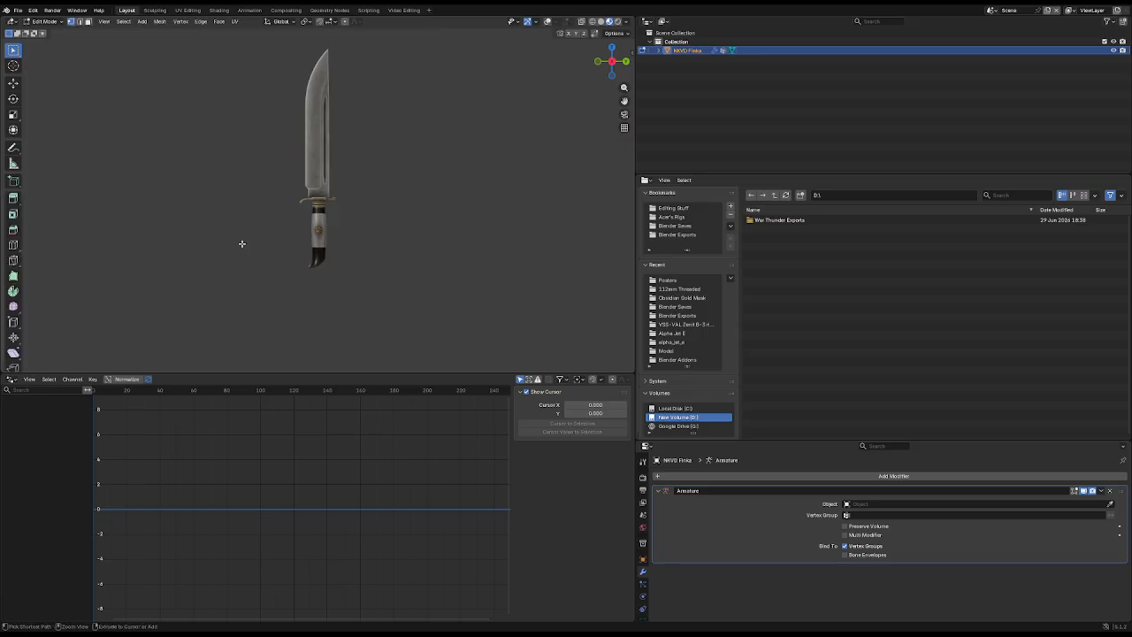
{"action": "key", "text": "ctrl+z"}
{"action": "key", "text": "ctrl+z"}
{"action": "key", "text": "ctrl+z"}
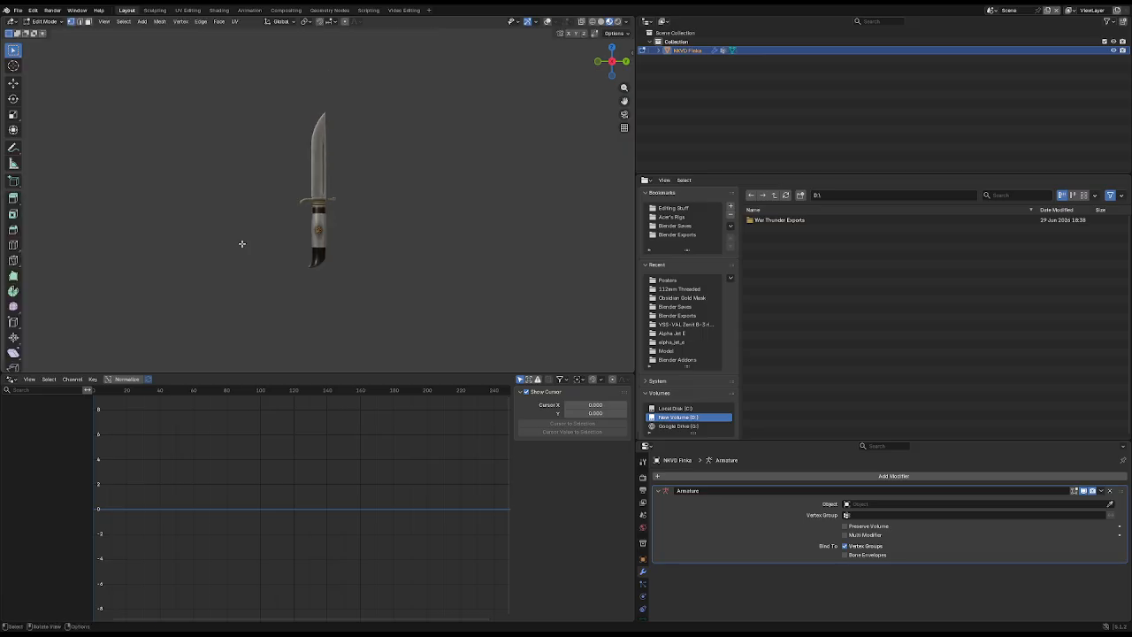
{"action": "key", "text": "ctrl+z"}
{"action": "key", "text": "Tab"}
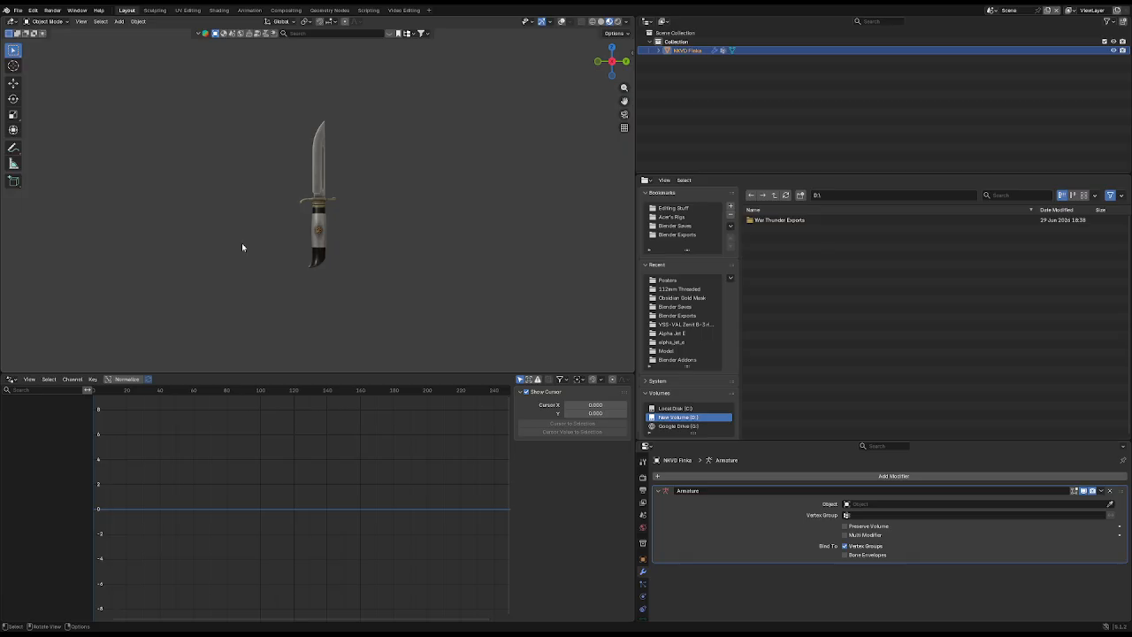
Step: Browse from Acer's Rigs through the military Air Force rigs to Fighter Jets, General Dynamics, and the F-16A ADF folder
{"action": "left_click", "coordinate": [672, 217]}
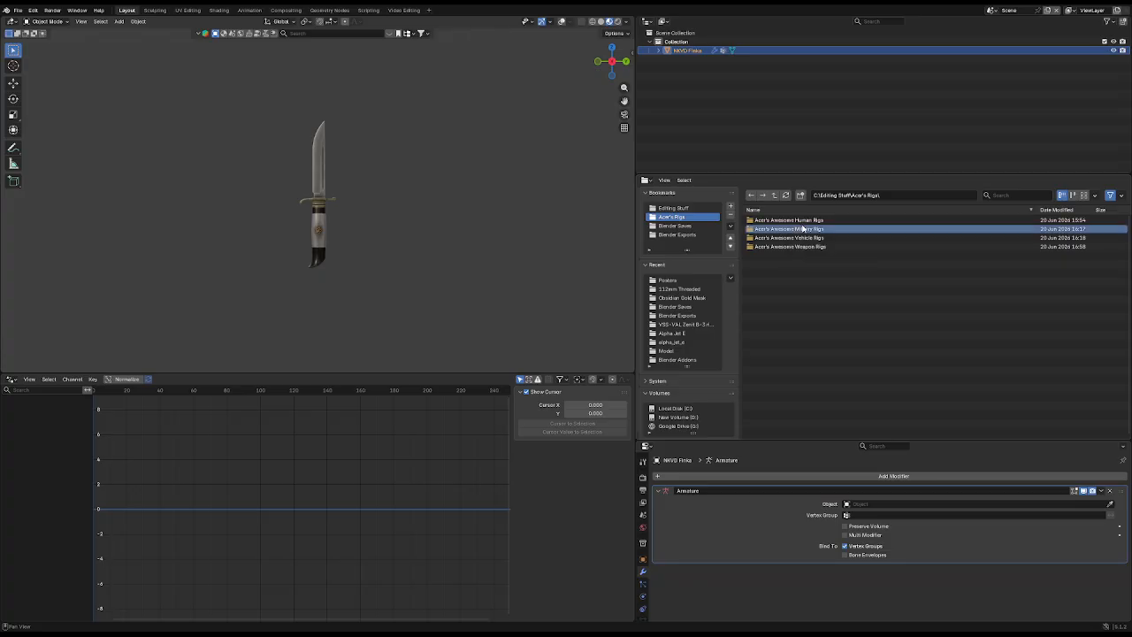
{"action": "left_click", "coordinate": [800, 228]}
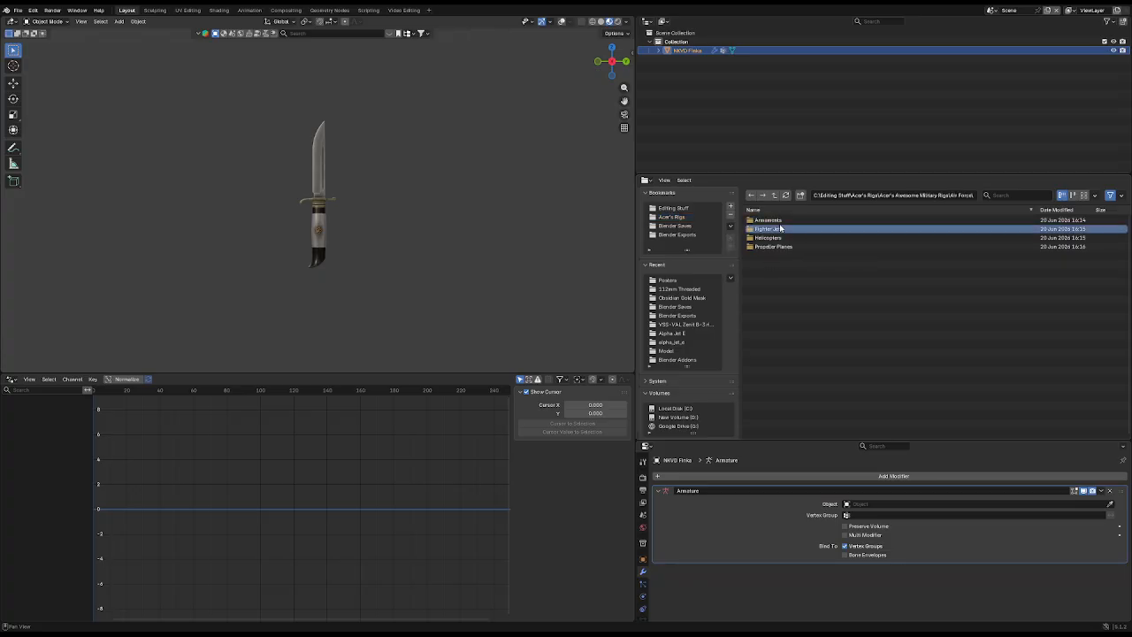
{"action": "left_click", "coordinate": [774, 229]}
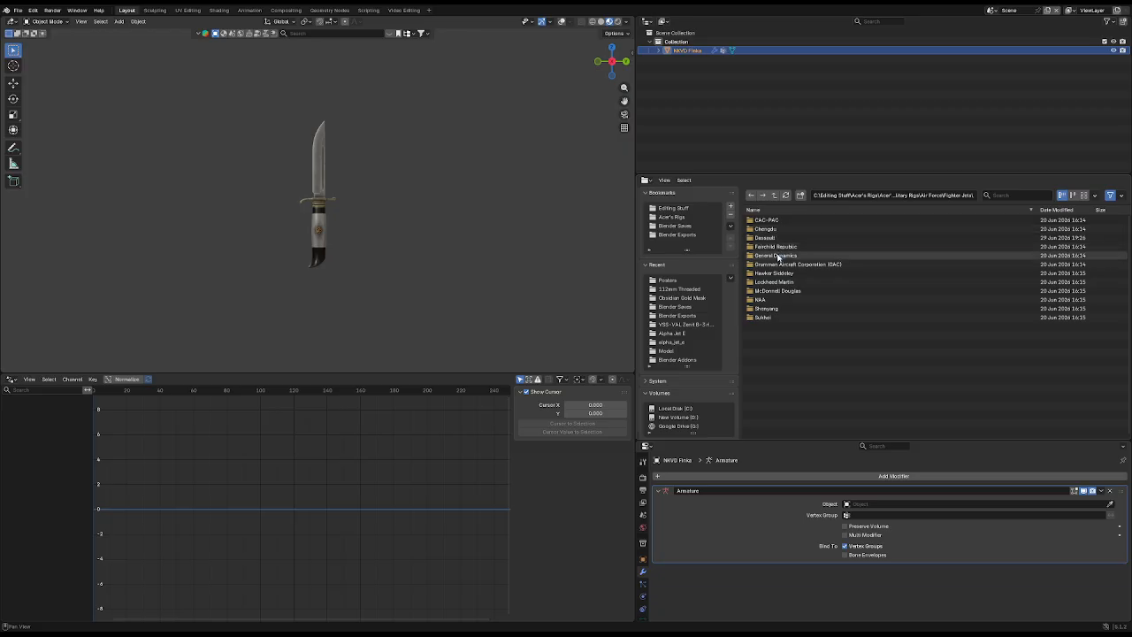
{"action": "left_click", "coordinate": [775, 255]}
{"action": "left_click", "coordinate": [772, 219]}
{"action": "double_click", "coordinate": [772, 219]}
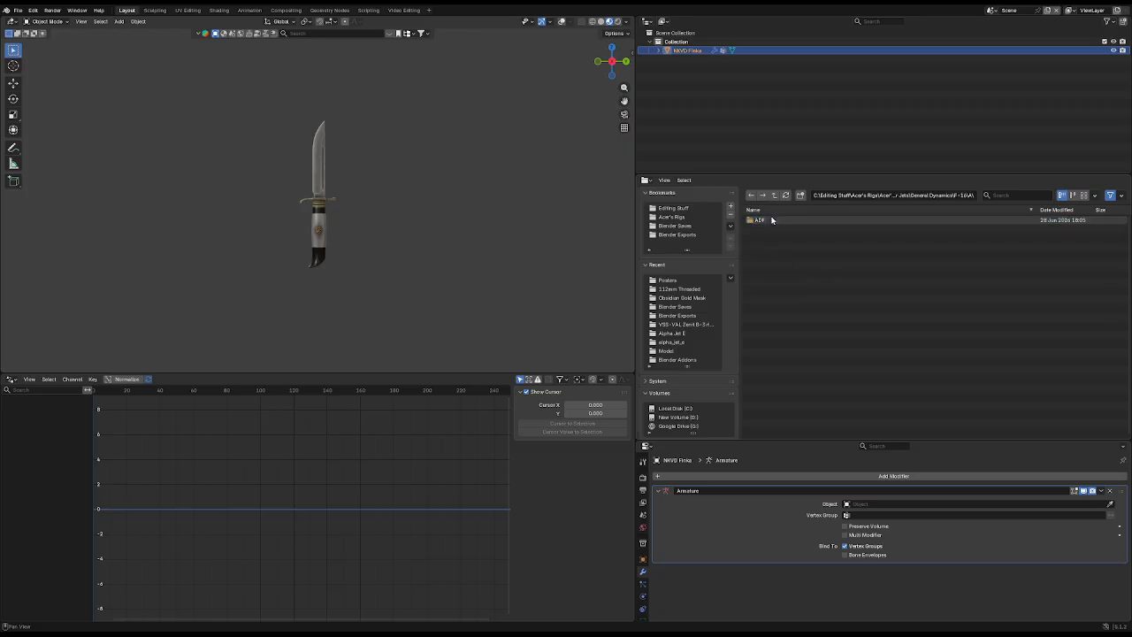
{"action": "double_click", "coordinate": [772, 219]}
Step: Open GD F-16A-ADF.blend without saving the knife file, and restore the full layout
{"action": "left_click_drag", "start_coordinate": [773, 219], "coordinate": [369, 241]}
{"action": "left_click", "coordinate": [366, 240]}
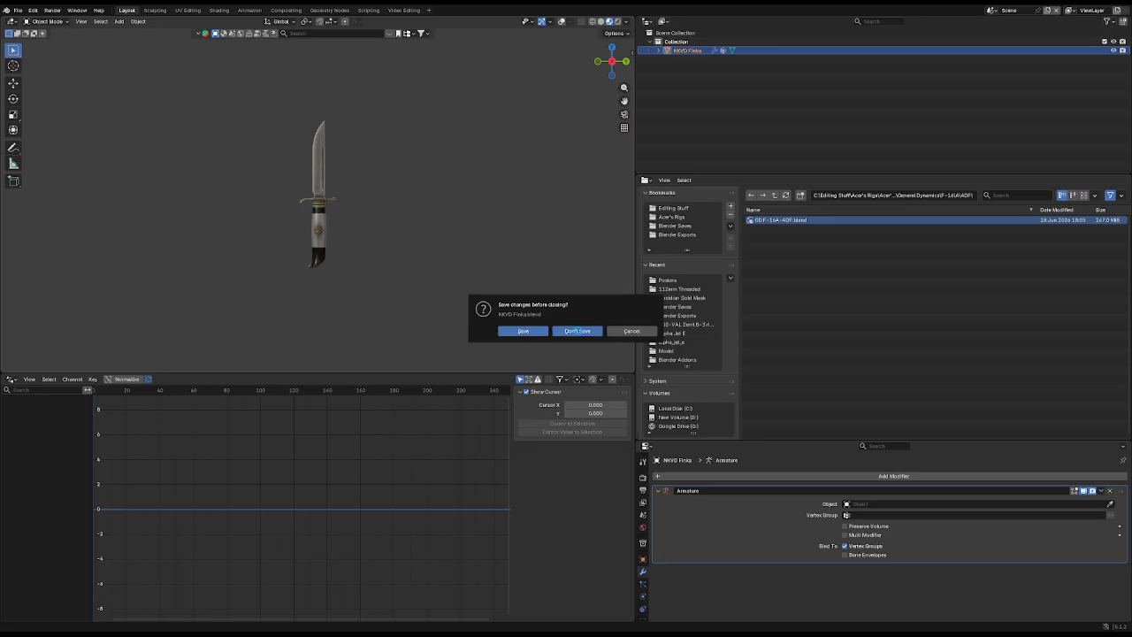
{"action": "left_click", "coordinate": [578, 331]}
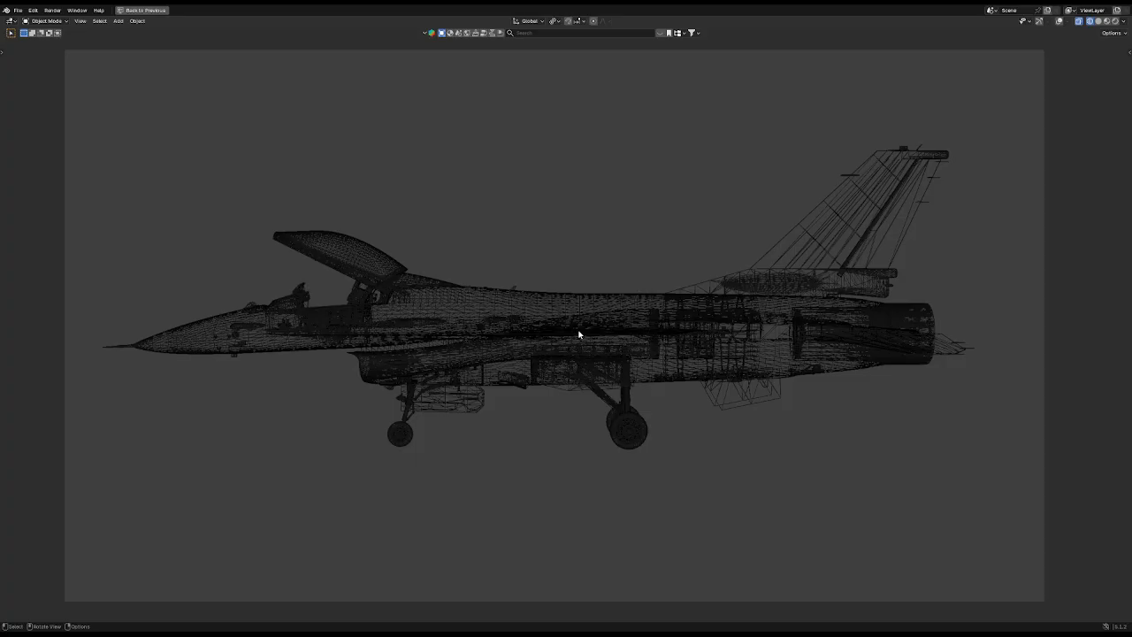
{"action": "key", "text": "ctrl+space"}
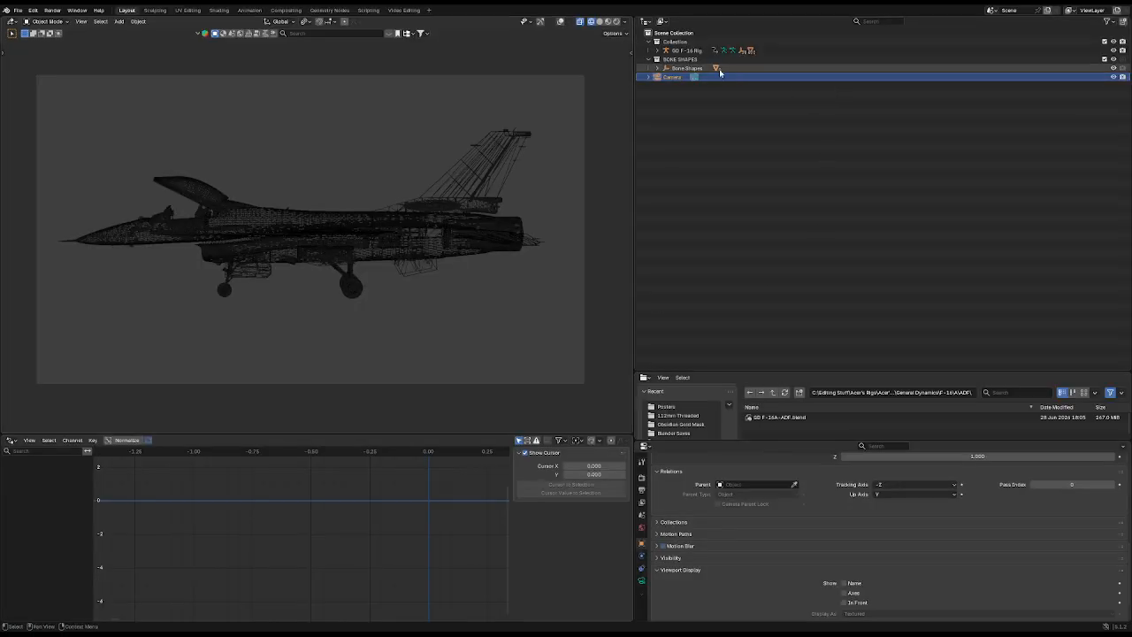
Step: Delete the scene camera and maximize the 3D viewport around the F-16
{"action": "left_click", "coordinate": [691, 77]}
{"action": "key", "text": "Delete"}
{"action": "key", "text": "ctrl+space"}
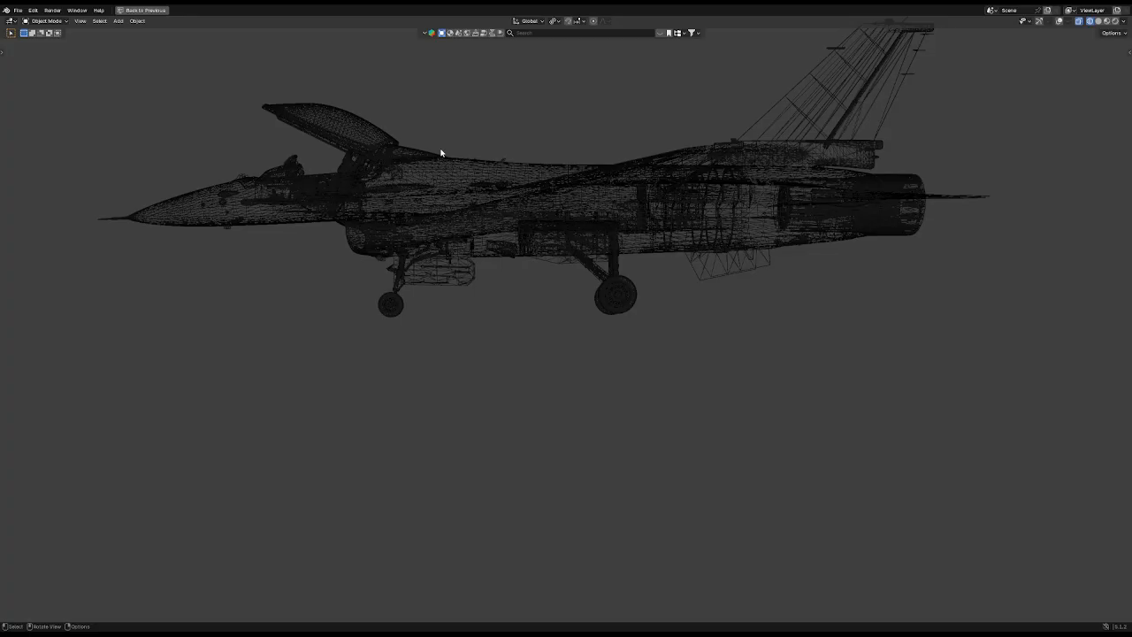
{"action": "middle_click_drag", "start_coordinate": [486, 147], "coordinate": [498, 185], "text": "shift"}
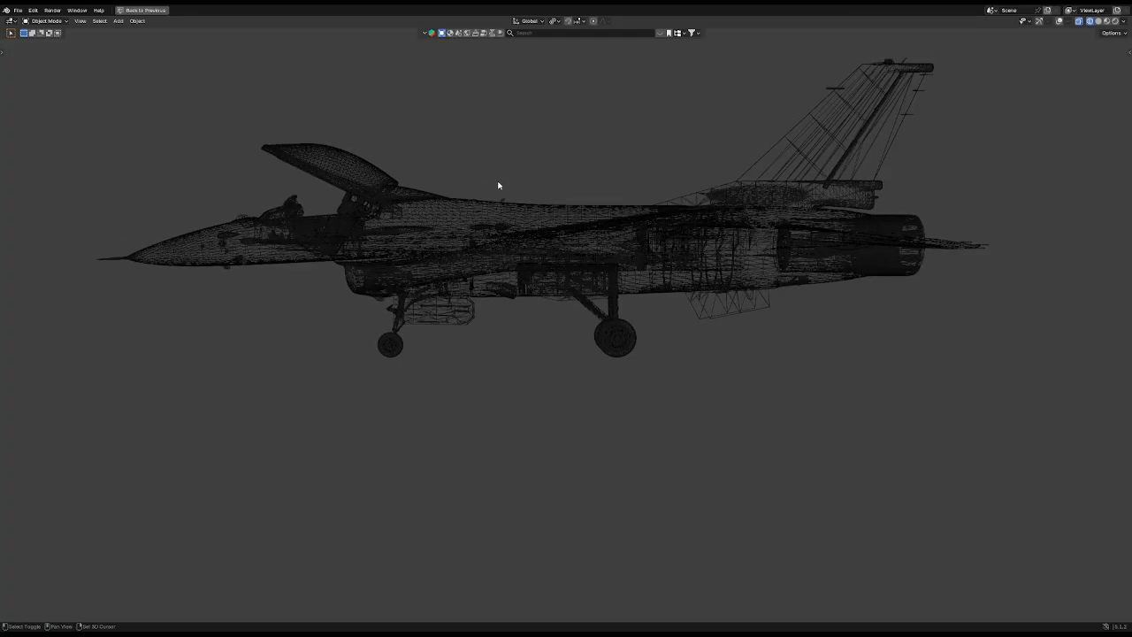
Step: Show the viewport overlays and switch the F-16 to Material Preview shading
{"action": "key", "text": "shift+alt+z"}
{"action": "middle_click_drag", "start_coordinate": [623, 149], "coordinate": [666, 162]}
{"action": "key", "text": "z"}
{"action": "left_click", "coordinate": [610, 395]}
{"action": "scroll", "coordinate": [626, 347], "scroll_direction": "down", "scroll_amount": 5}
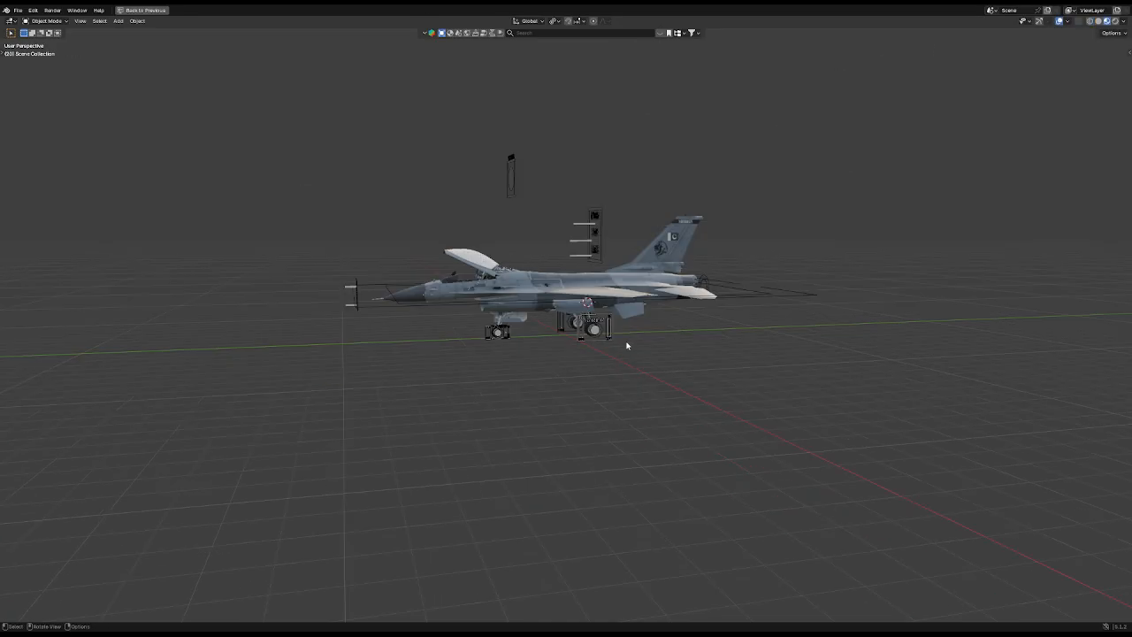
Step: Select the GD F-16 Rig armature and enter Pose Mode
{"action": "mouse_move", "coordinate": [627, 345]}
{"action": "middle_mouse_down"}
{"action": "mouse_move", "coordinate": [741, 368]}
{"action": "mouse_move", "coordinate": [813, 358]}
{"action": "mouse_move", "coordinate": [741, 351]}
{"action": "middle_mouse_up"}
{"action": "left_click", "coordinate": [749, 314]}
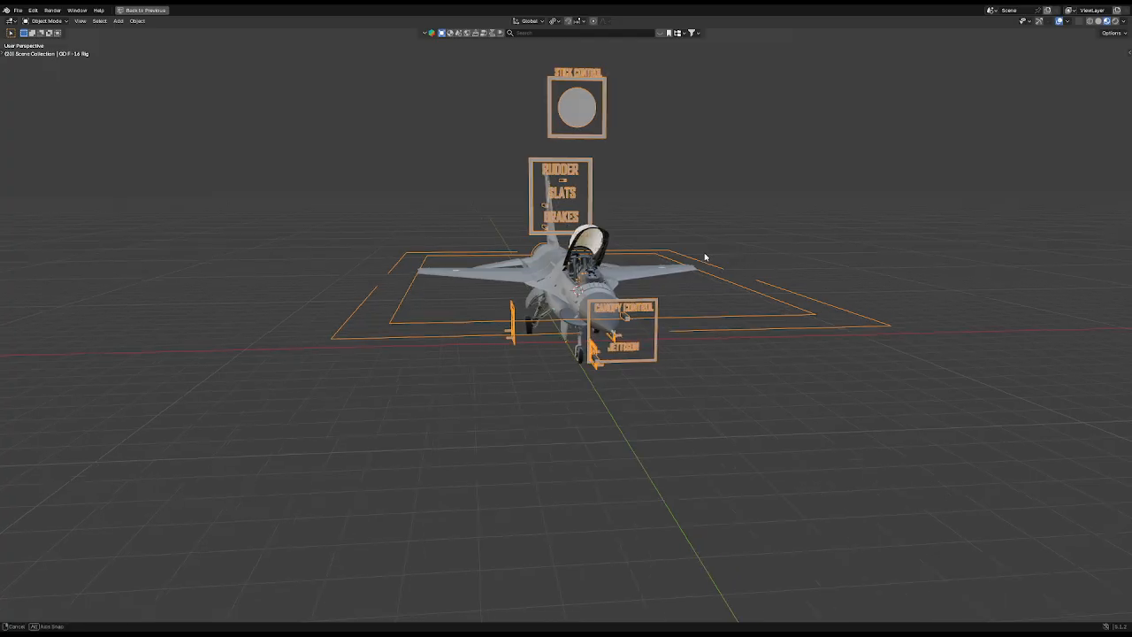
{"action": "middle_click_drag", "start_coordinate": [705, 256], "coordinate": [644, 276]}
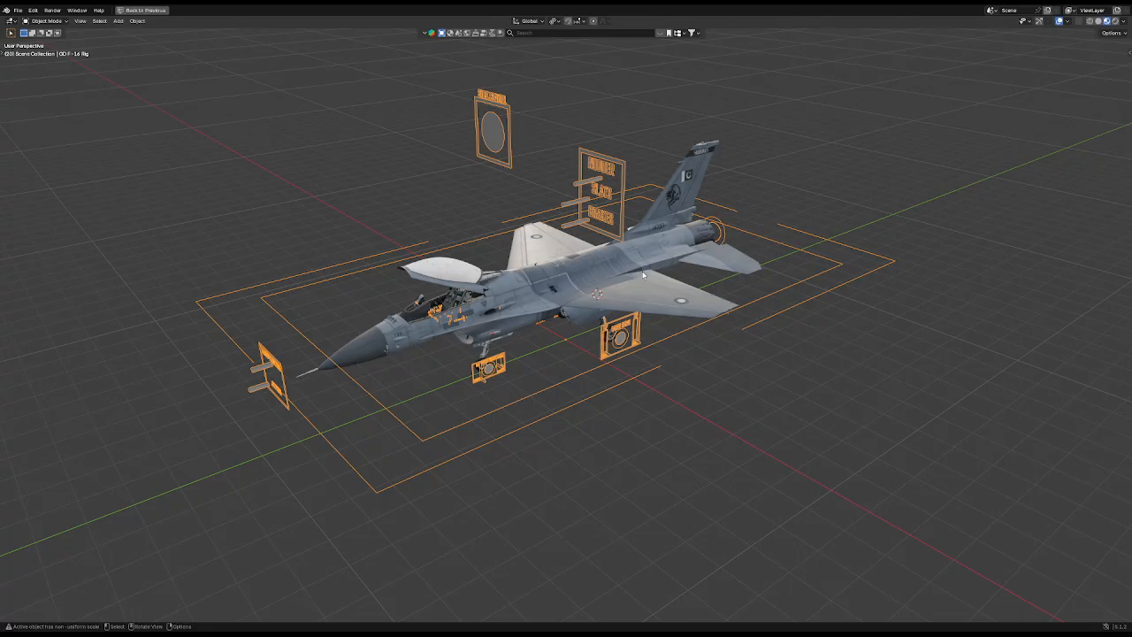
{"action": "key", "text": "ctrl+Tab"}
Step: Try raising the front landing gear by moving the Front Gear Control toward UP, and cancel the move
{"action": "scroll", "coordinate": [566, 379], "scroll_direction": "up", "scroll_amount": 3}
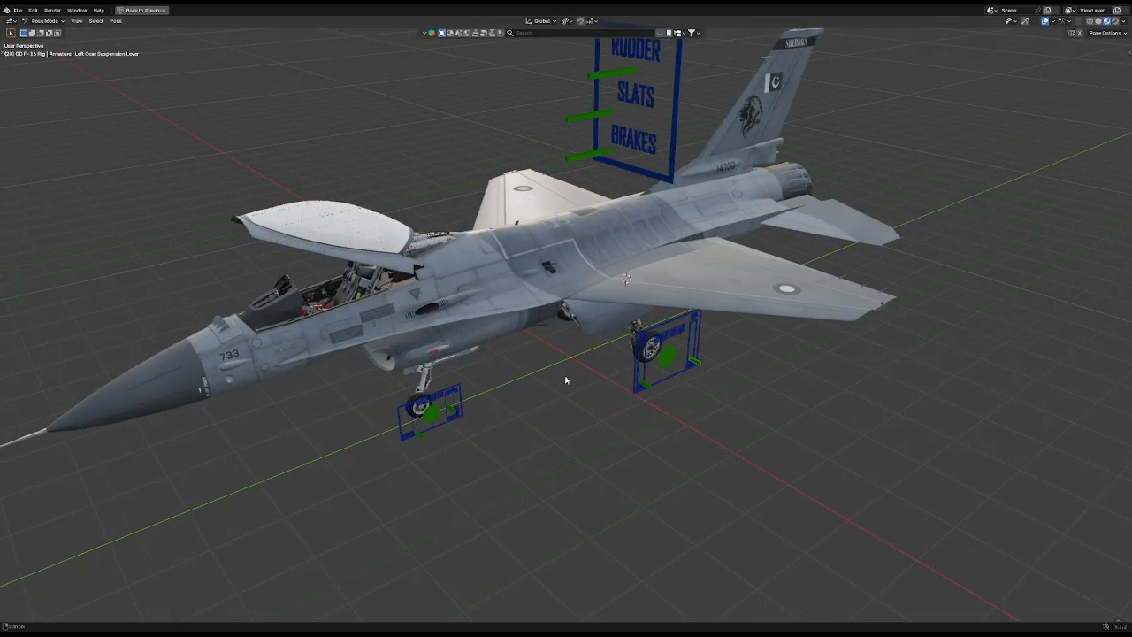
{"action": "middle_click_drag", "start_coordinate": [566, 380], "coordinate": [674, 367]}
{"action": "scroll", "coordinate": [674, 366], "scroll_direction": "up", "scroll_amount": 1}
{"action": "scroll", "coordinate": [674, 366], "scroll_direction": "up", "scroll_amount": 6}
{"action": "mouse_move", "coordinate": [588, 370]}
{"action": "middle_mouse_down"}
{"action": "mouse_move", "coordinate": [619, 405]}
{"action": "mouse_move", "coordinate": [594, 375]}
{"action": "middle_mouse_up"}
{"action": "middle_click_drag", "start_coordinate": [878, 413], "coordinate": [616, 100], "text": "shift"}
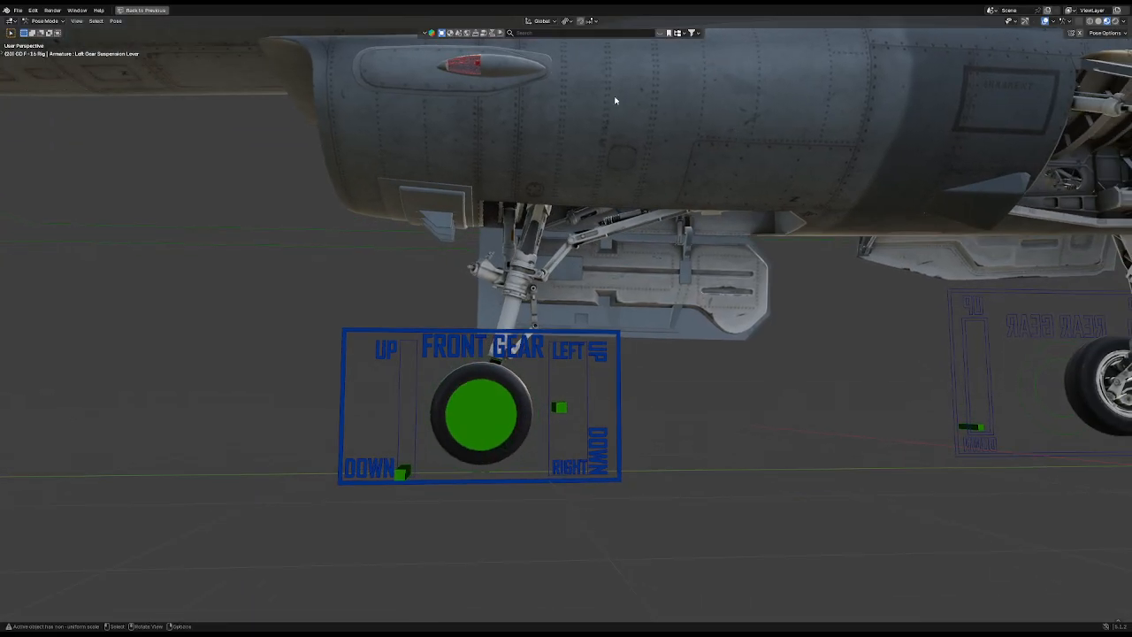
{"action": "left_click", "coordinate": [411, 470]}
{"action": "key", "text": "g"}
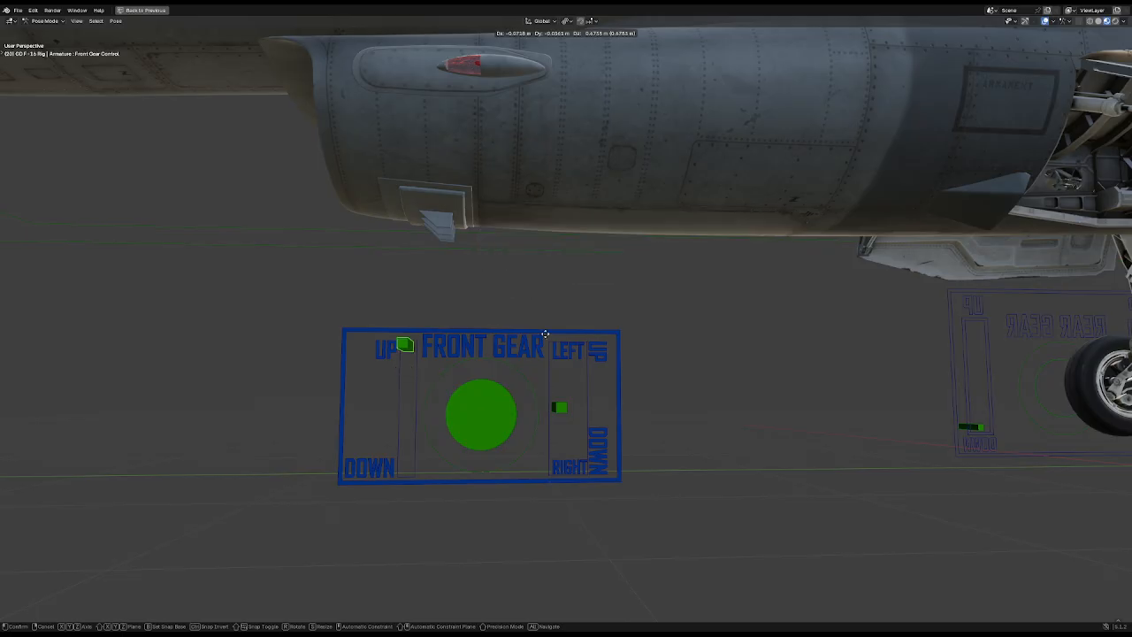
{"action": "right_click", "coordinate": [535, 369]}
Step: Test the Front Gear Suspension Control by moving it along global Z and back toward the middle of its track
{"action": "left_click", "coordinate": [558, 406]}
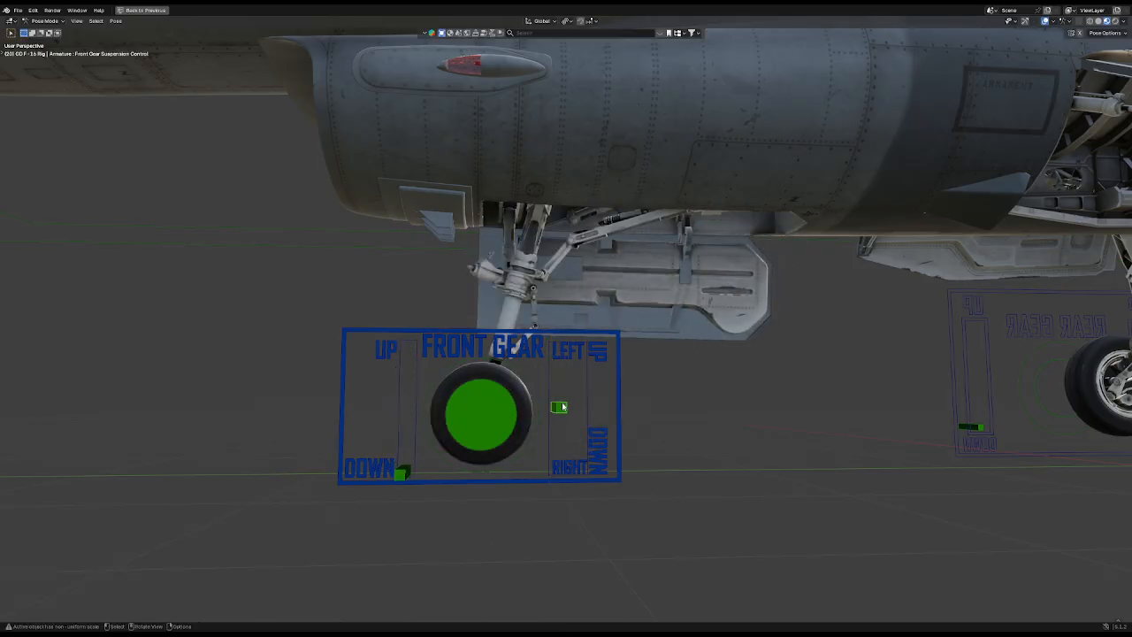
{"action": "key", "text": "g"}
{"action": "key", "text": "z"}
{"action": "right_click", "coordinate": [559, 343]}
{"action": "middle_click_drag", "start_coordinate": [559, 345], "coordinate": [622, 408]}
{"action": "key", "text": "g"}
{"action": "key", "text": "z"}
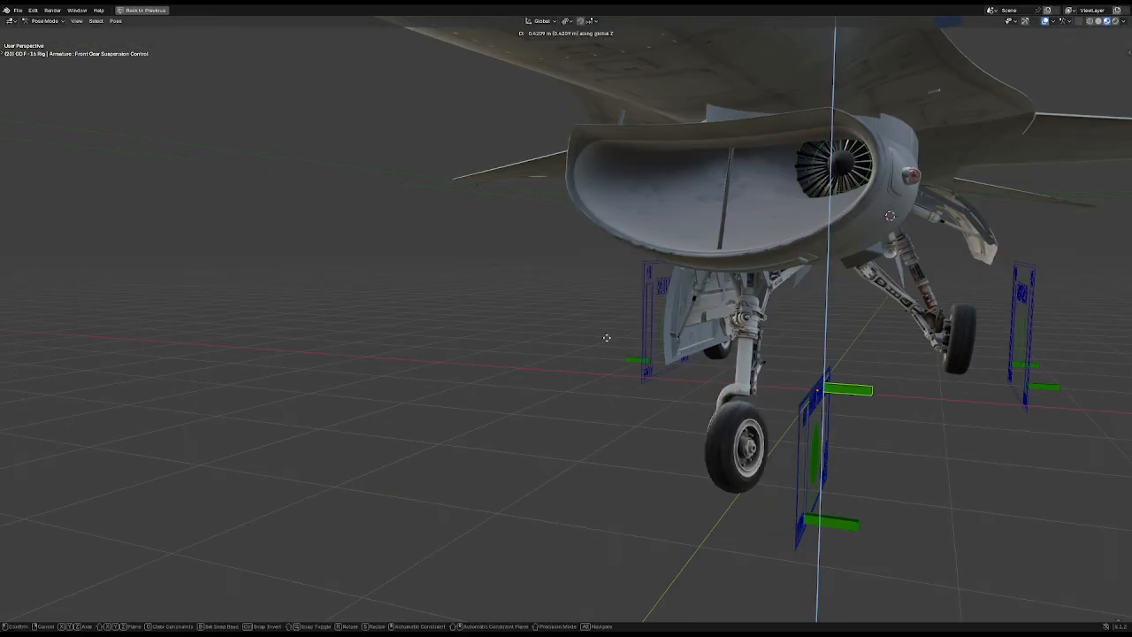
{"action": "left_click", "coordinate": [580, 567]}
{"action": "middle_click_drag", "start_coordinate": [584, 553], "coordinate": [533, 528]}
{"action": "key", "text": "g"}
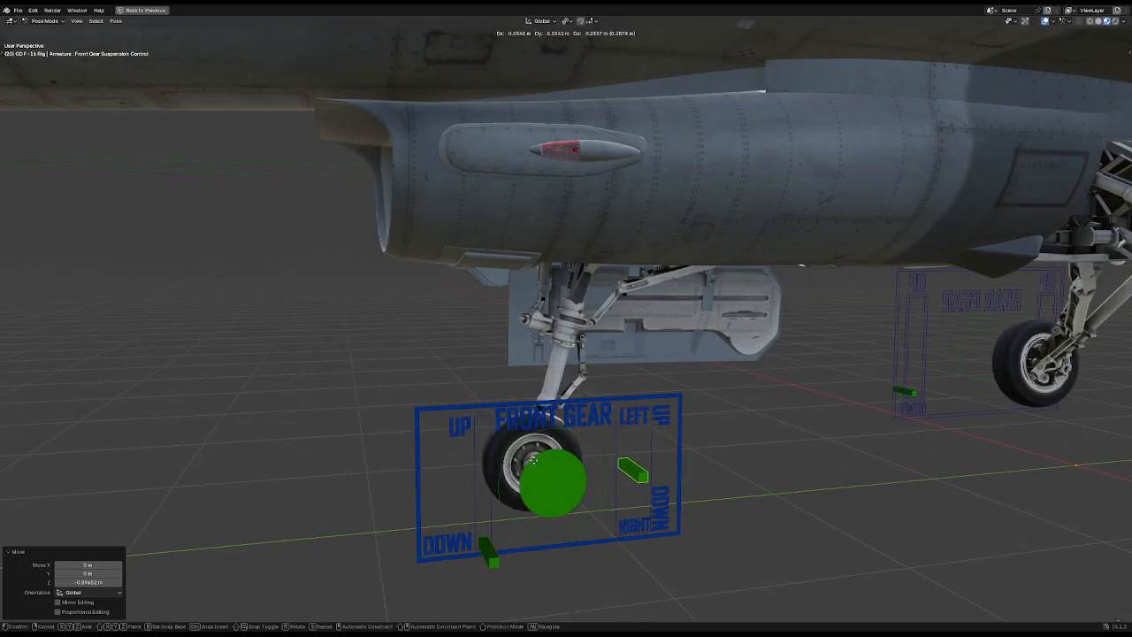
{"action": "left_click", "coordinate": [591, 501]}
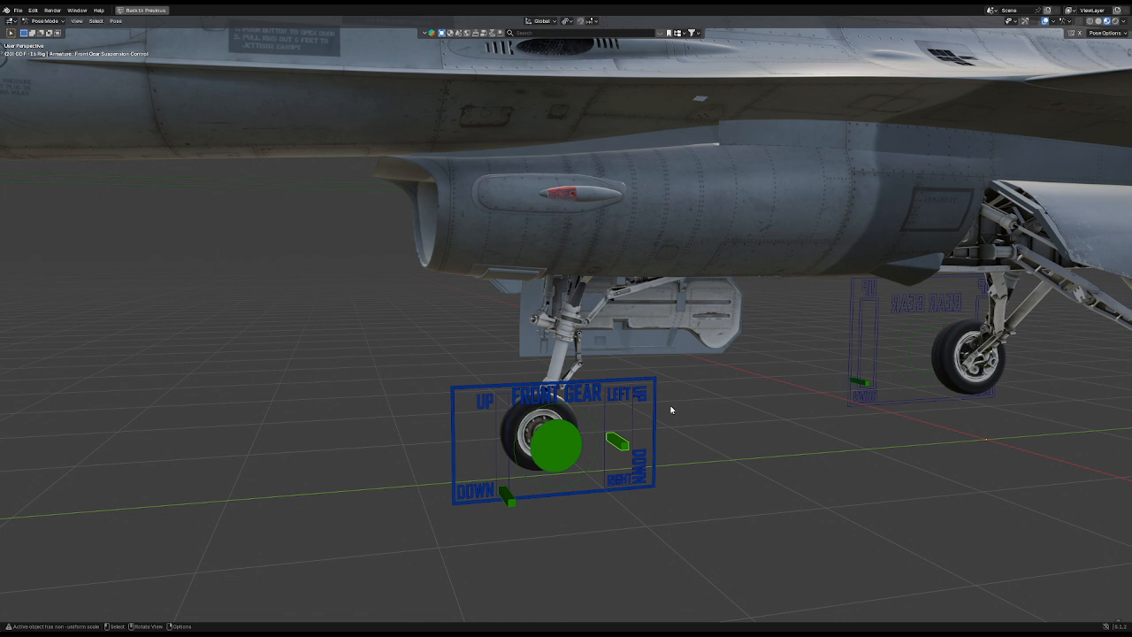
Step: Try spinning the front wheel by rotating the Front Wheel Control, and cancel the rotation
{"action": "left_click", "coordinate": [587, 436]}
{"action": "key", "text": "r"}
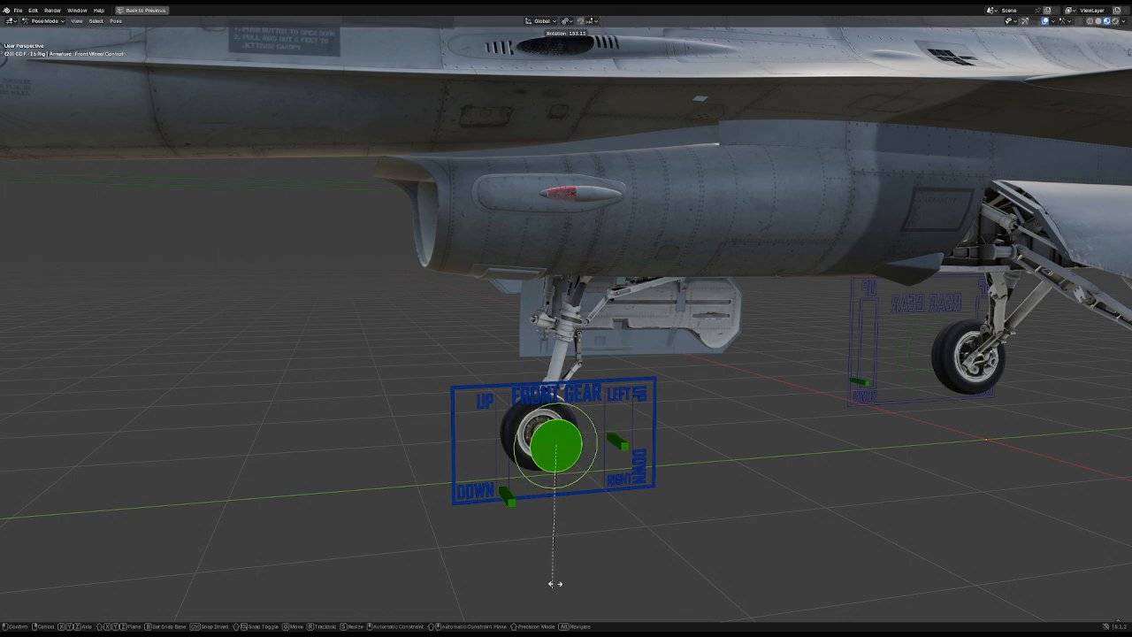
{"action": "right_click", "coordinate": [498, 484]}
Step: Partly raise the front gear with the Front Gear Control and rotate the Front Wheel Control
{"action": "left_click", "coordinate": [510, 497]}
{"action": "key", "text": "g"}
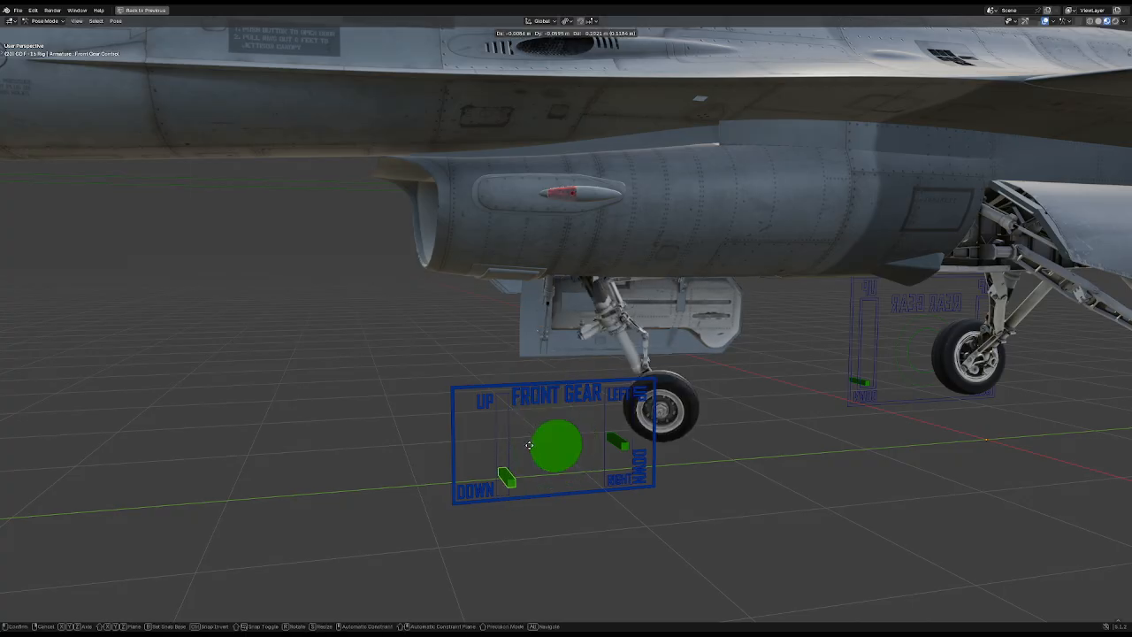
{"action": "left_click", "coordinate": [533, 445]}
{"action": "left_click", "coordinate": [554, 434]}
{"action": "key", "text": "r"}
{"action": "left_click", "coordinate": [689, 573]}
Step: Move the Front Gear Control back to DOWN to extend the front landing gear fully
{"action": "left_click", "coordinate": [510, 474]}
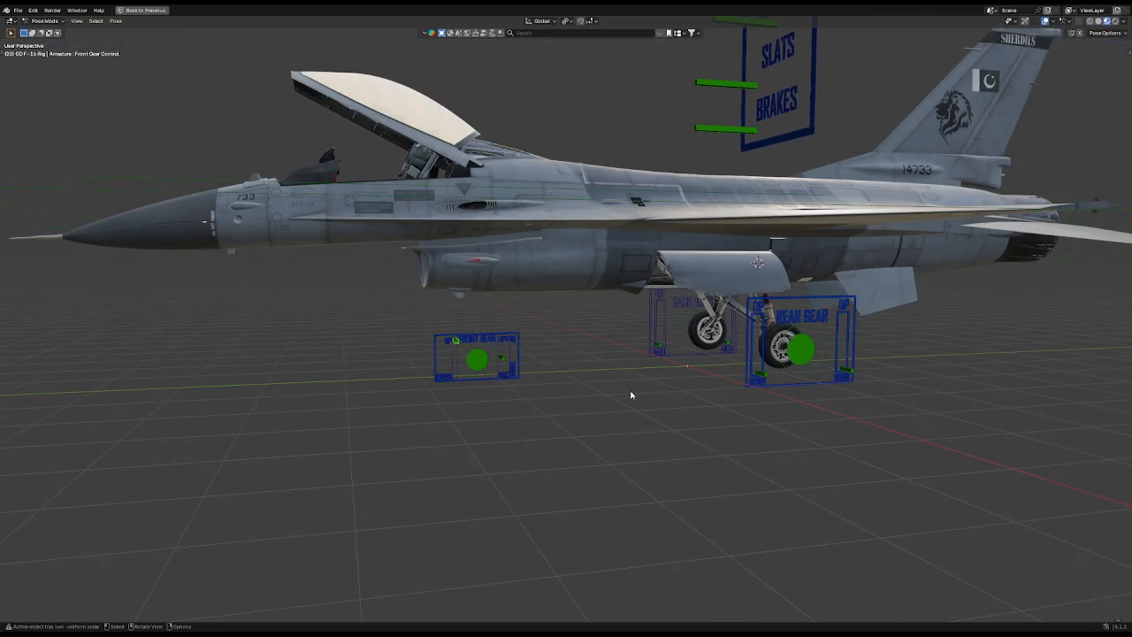
{"action": "key", "text": "g"}
{"action": "left_click", "coordinate": [605, 549]}
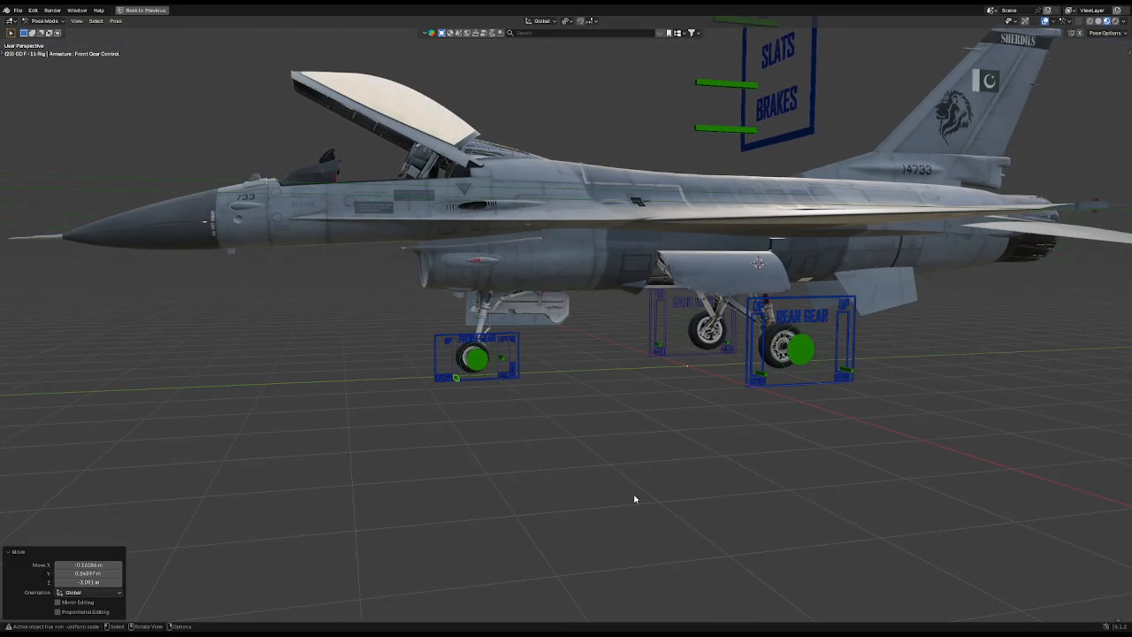
Step: Raise the left rear landing gear by moving the Left Gear Control Lever to UP
{"action": "middle_click_drag", "start_coordinate": [669, 470], "coordinate": [645, 448]}
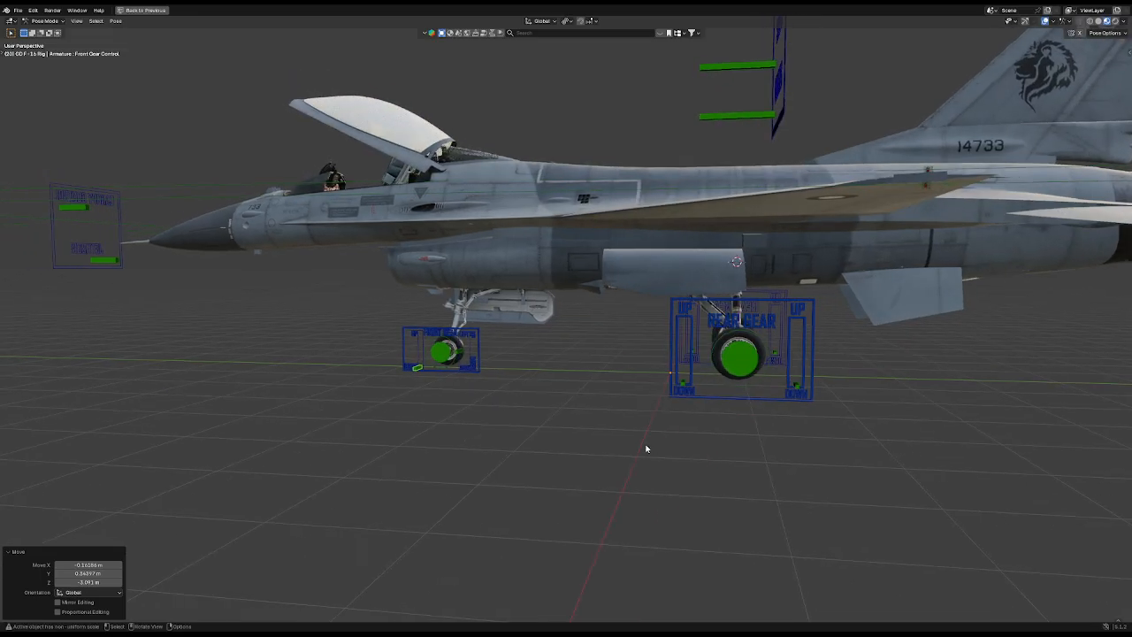
{"action": "scroll", "coordinate": [645, 448], "scroll_direction": "up", "scroll_amount": 3}
{"action": "left_click", "coordinate": [763, 423]}
{"action": "middle_click_drag", "start_coordinate": [763, 422], "coordinate": [609, 409]}
{"action": "key", "text": "g"}
{"action": "left_click", "coordinate": [662, 409]}
{"action": "key", "text": "g"}
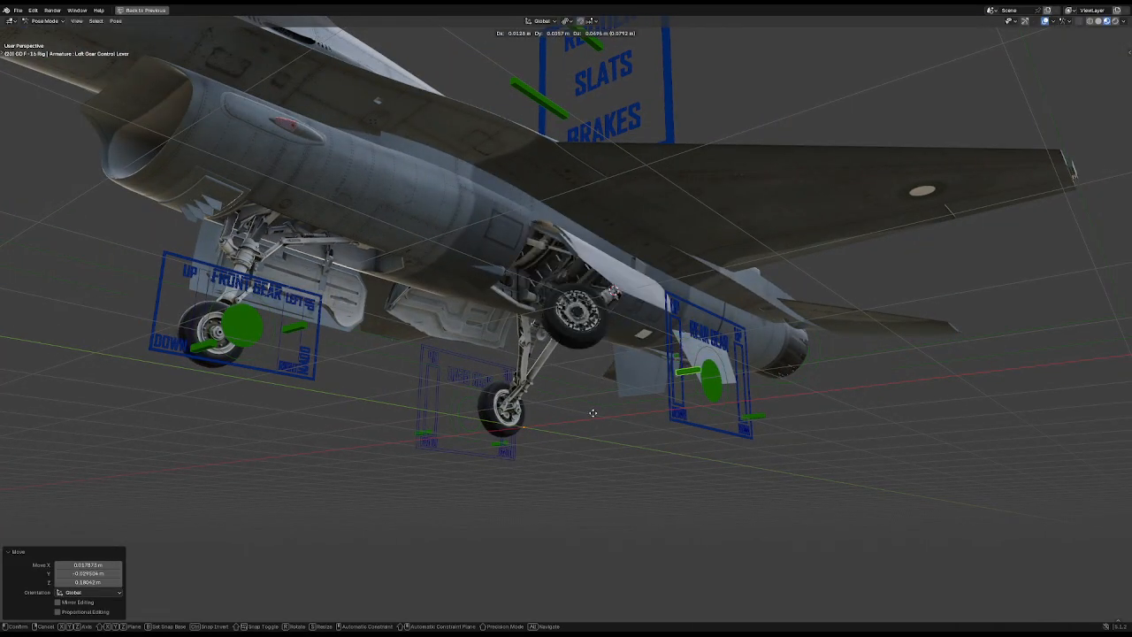
{"action": "left_click", "coordinate": [591, 414]}
Step: Add the Right Gear Control Lever to the selection and move both levers together, leaving the rear gear lowered
{"action": "middle_click_drag", "start_coordinate": [491, 416], "coordinate": [589, 366]}
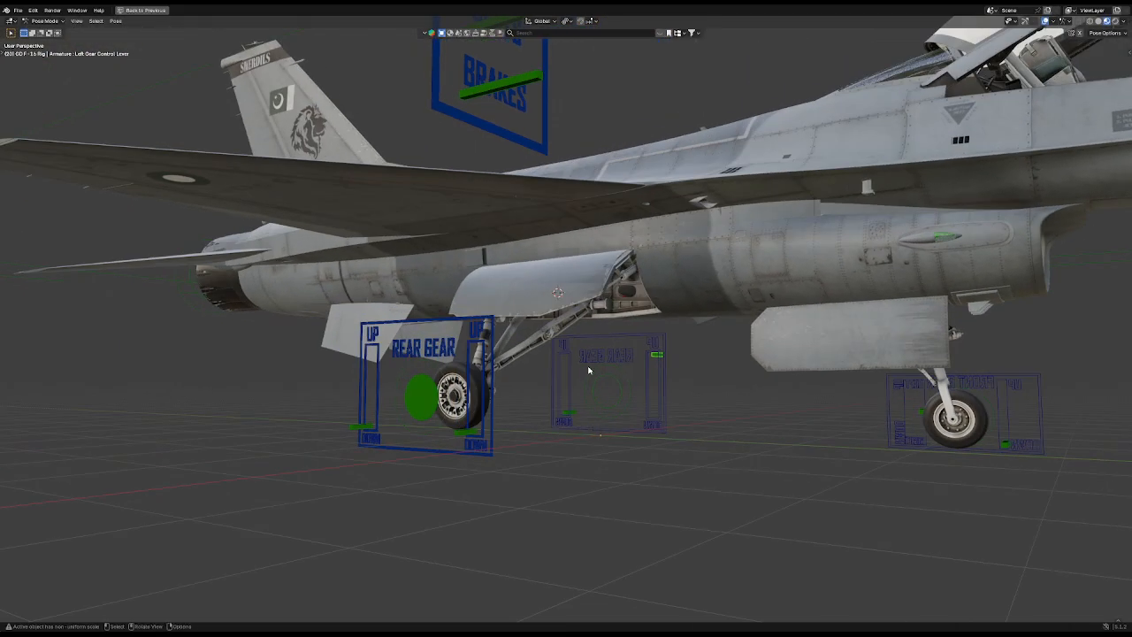
{"action": "left_click", "coordinate": [369, 425], "text": "shift"}
{"action": "middle_click_drag", "start_coordinate": [375, 425], "coordinate": [383, 412]}
{"action": "key", "text": "g"}
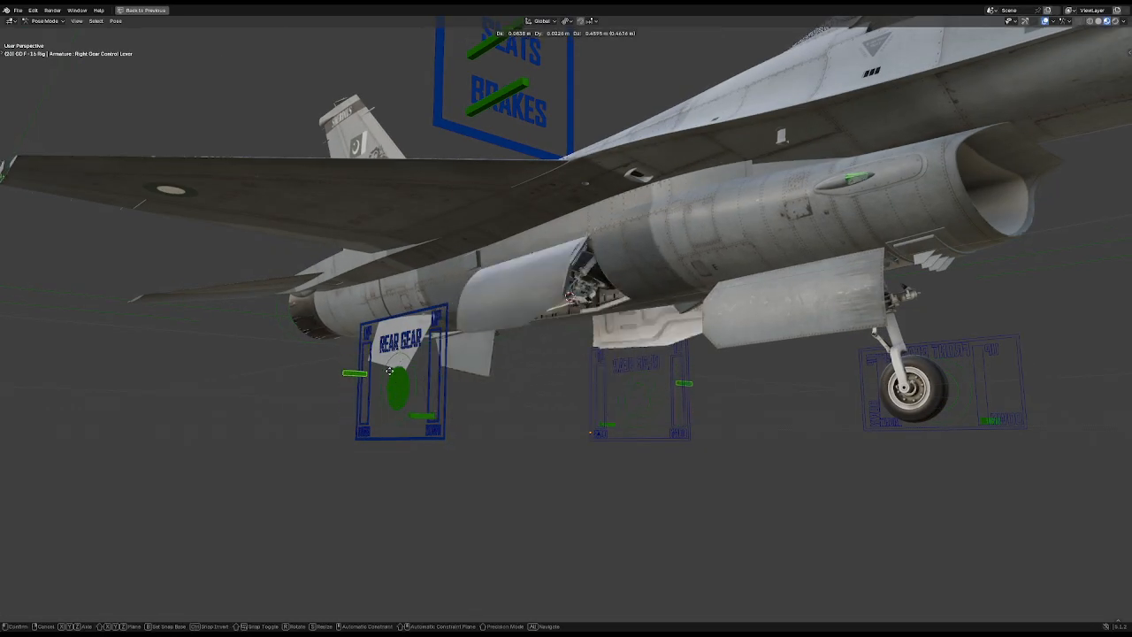
{"action": "left_click", "coordinate": [359, 472]}
Step: Move the Stick Control around inside its frame to test the flight control surfaces
{"action": "middle_click_drag", "start_coordinate": [398, 278], "coordinate": [466, 338]}
{"action": "scroll", "coordinate": [522, 305], "scroll_direction": "down", "scroll_amount": 6}
{"action": "middle_click_drag", "start_coordinate": [579, 268], "coordinate": [563, 371], "text": "shift"}
{"action": "scroll", "coordinate": [563, 371], "scroll_direction": "up", "scroll_amount": 4}
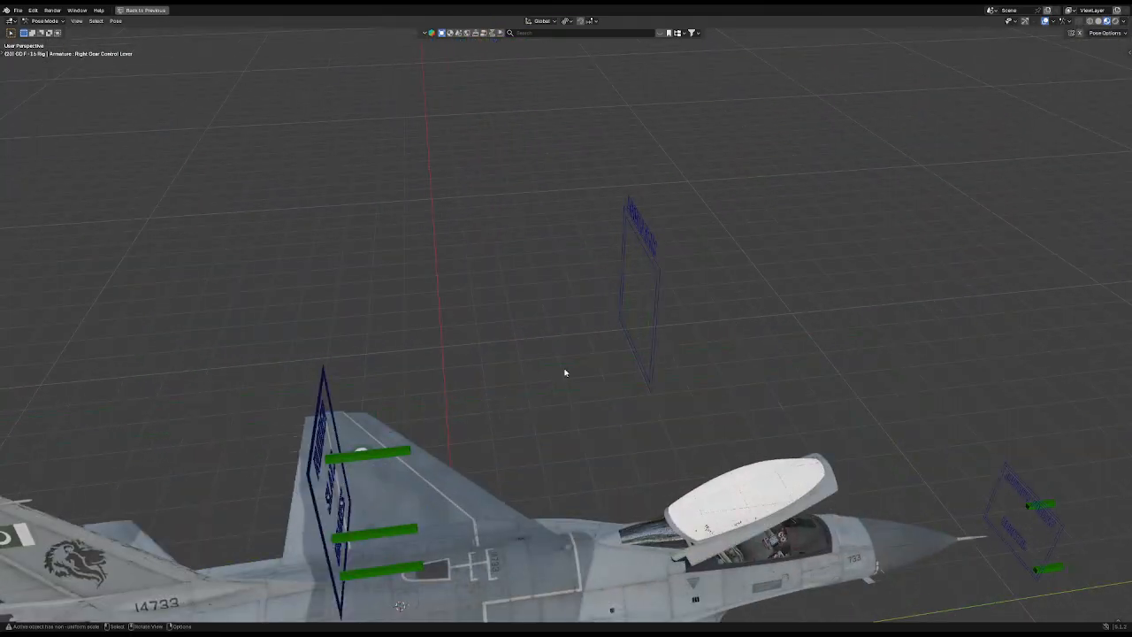
{"action": "left_click", "coordinate": [645, 292]}
{"action": "middle_click_drag", "start_coordinate": [644, 294], "coordinate": [568, 343]}
{"action": "scroll", "coordinate": [567, 343], "scroll_direction": "down", "scroll_amount": 2}
{"action": "key", "text": "g"}
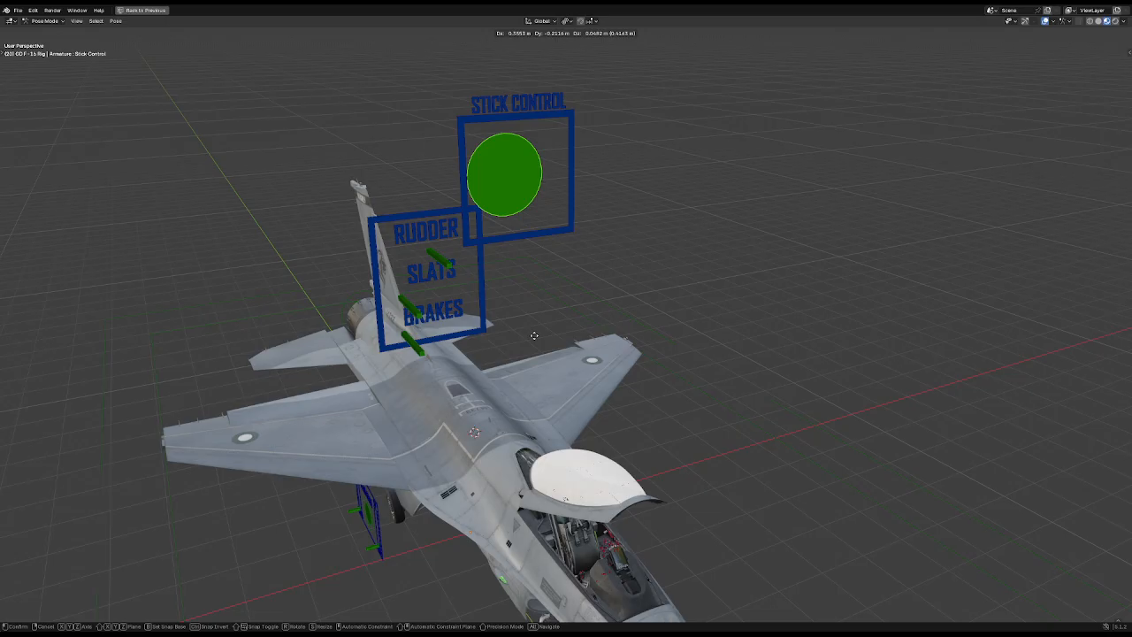
{"action": "left_click", "coordinate": [534, 339]}
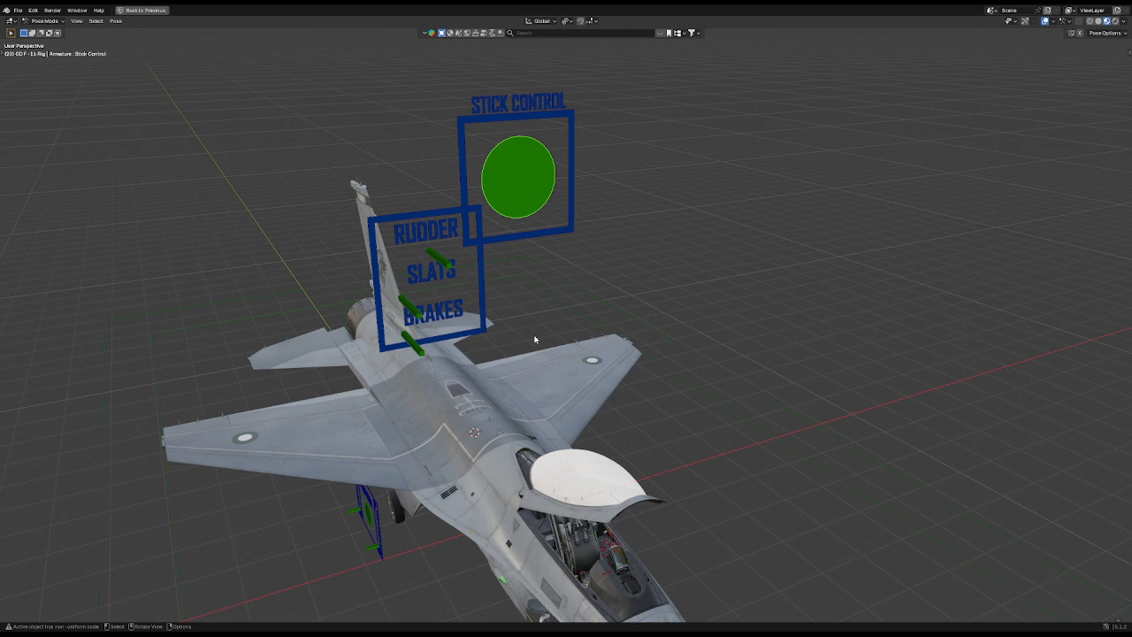
Step: Move the Rudder Control sideways to swing the tail rudder
{"action": "middle_click_drag", "start_coordinate": [534, 339], "coordinate": [506, 329]}
{"action": "scroll", "coordinate": [495, 323], "scroll_direction": "up", "scroll_amount": 3}
{"action": "left_click", "coordinate": [402, 233]}
{"action": "middle_click_drag", "start_coordinate": [488, 242], "coordinate": [470, 240]}
{"action": "key", "text": "g"}
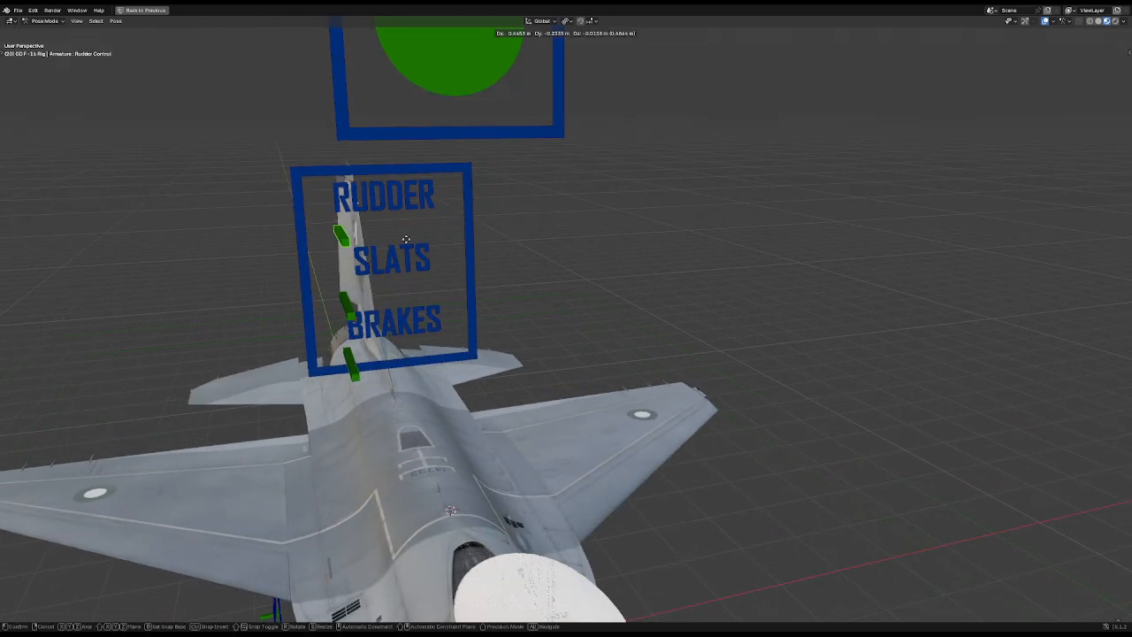
{"action": "left_click", "coordinate": [556, 250]}
Step: Move the Slats Control and the Brake Control along their tracks to test the wing slats and air brakes
{"action": "left_click", "coordinate": [347, 301]}
{"action": "key", "text": "g"}
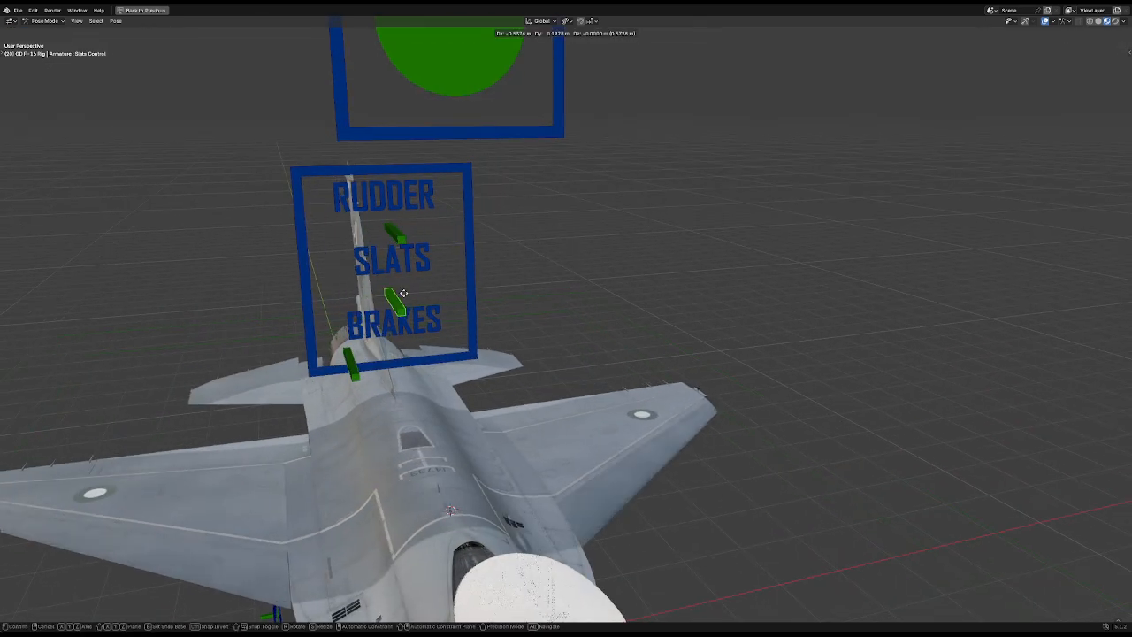
{"action": "left_click", "coordinate": [354, 302]}
{"action": "left_click", "coordinate": [358, 359]}
{"action": "key", "text": "g"}
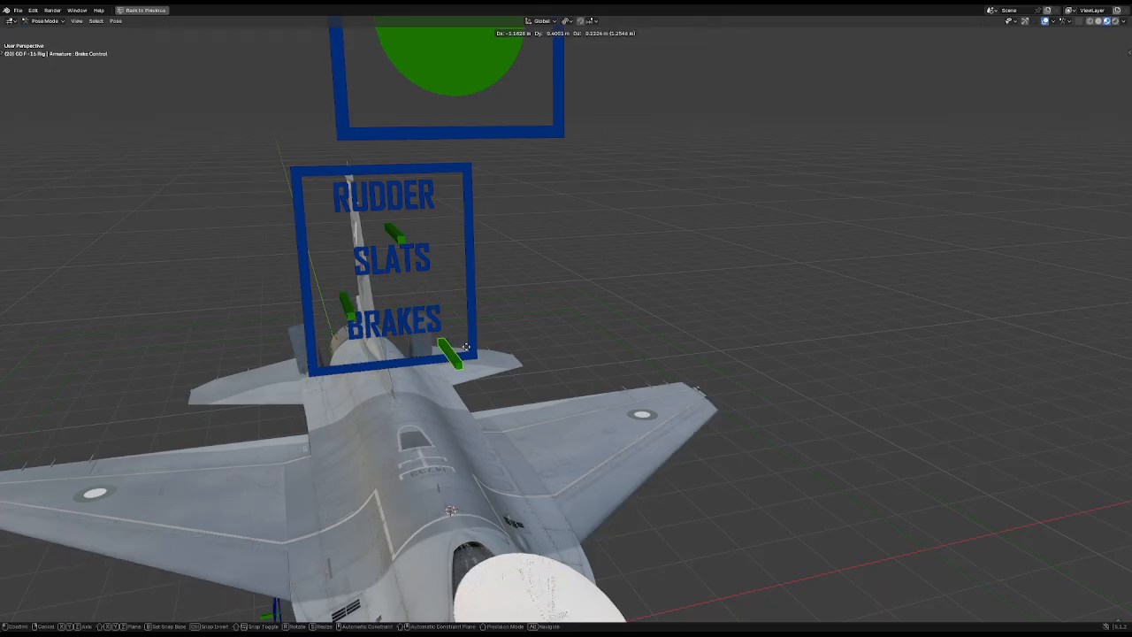
{"action": "left_click", "coordinate": [465, 347]}
Step: Try scaling the Nozzle Control behind the engine exhaust, and cancel the scaling
{"action": "middle_click_drag", "start_coordinate": [465, 347], "coordinate": [591, 348]}
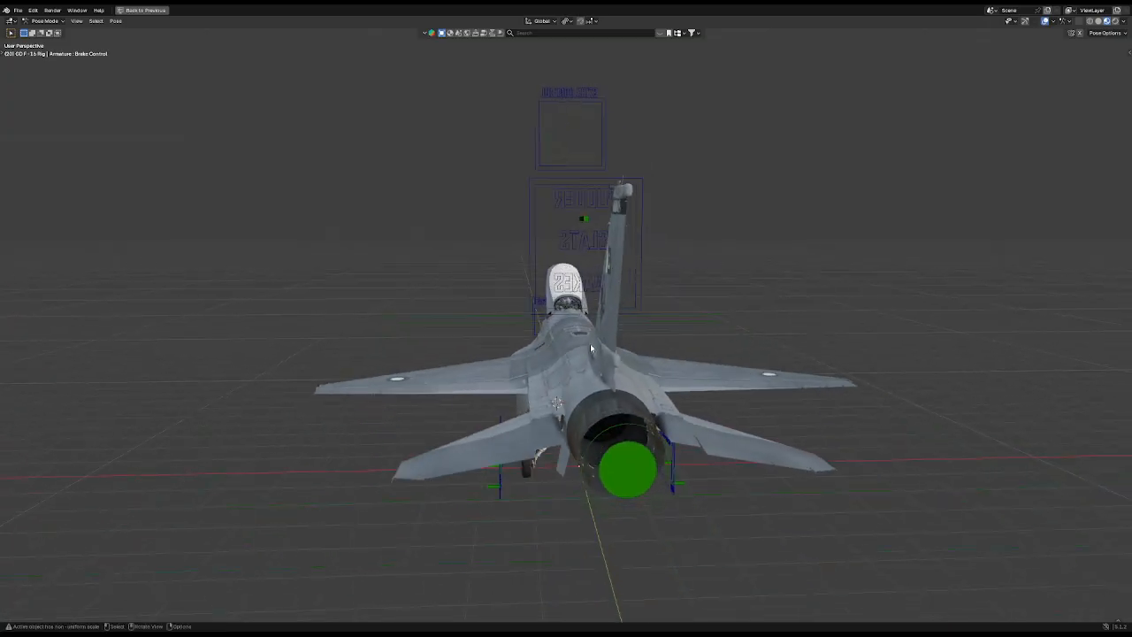
{"action": "left_click", "coordinate": [627, 468]}
{"action": "scroll", "coordinate": [727, 357], "scroll_direction": "up", "scroll_amount": 4}
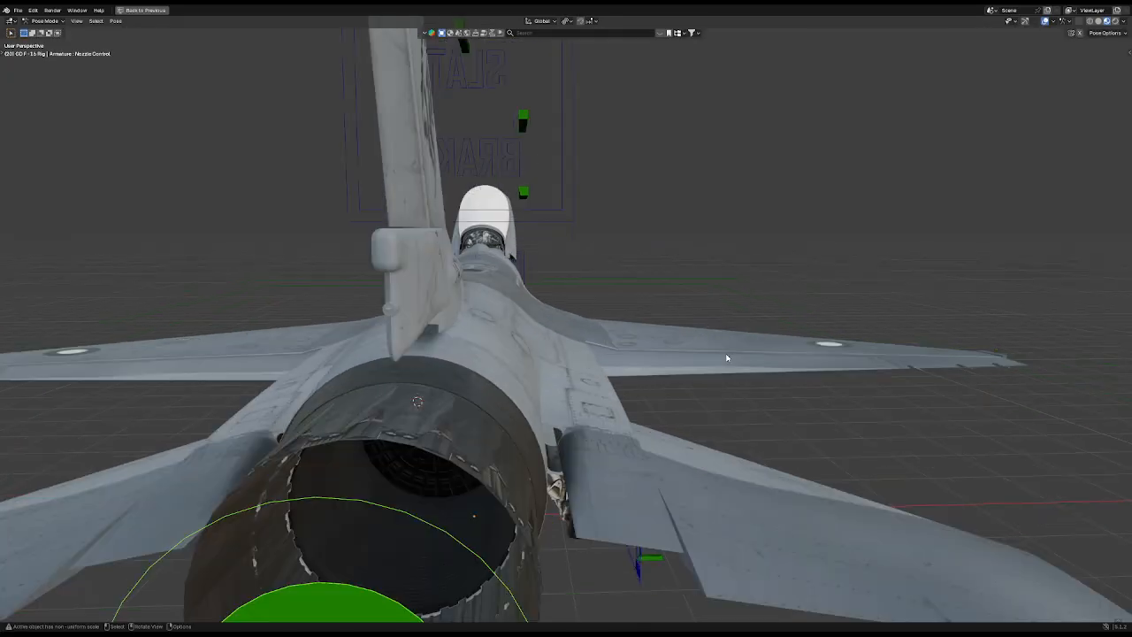
{"action": "key", "text": "s"}
{"action": "right_click", "coordinate": [454, 553]}
Step: Try rotating the Compressor bone inside the front air intake, and cancel the rotation
{"action": "scroll", "coordinate": [703, 414], "scroll_direction": "down", "scroll_amount": 7}
{"action": "scroll", "coordinate": [703, 414], "scroll_direction": "up", "scroll_amount": 5}
{"action": "middle_click_drag", "start_coordinate": [703, 414], "coordinate": [718, 360]}
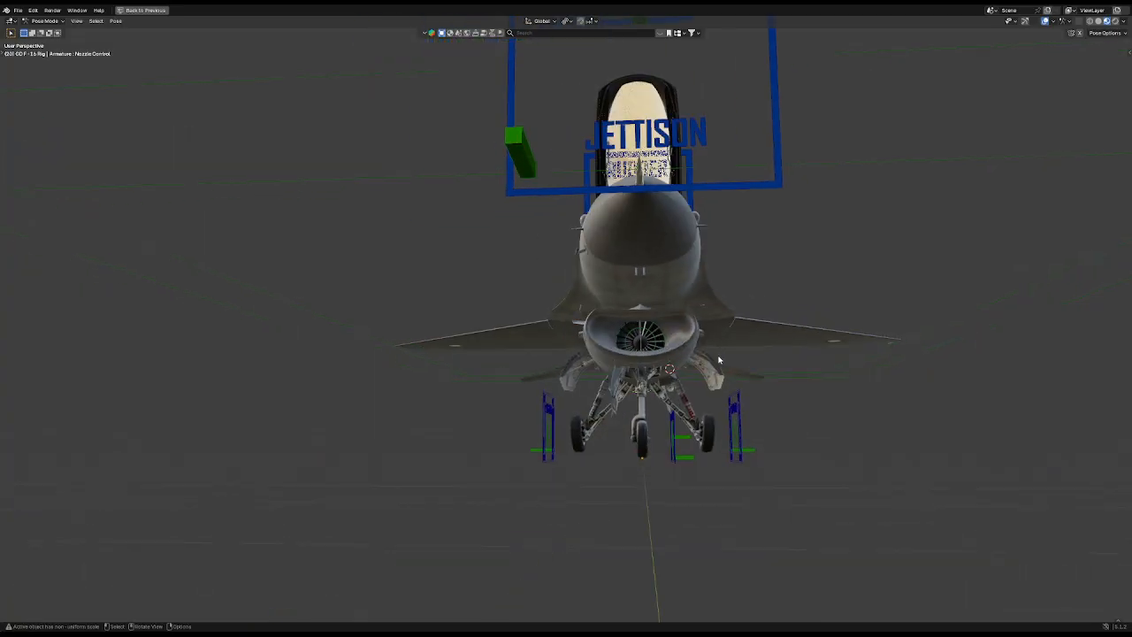
{"action": "left_click", "coordinate": [665, 339]}
{"action": "key", "text": "r"}
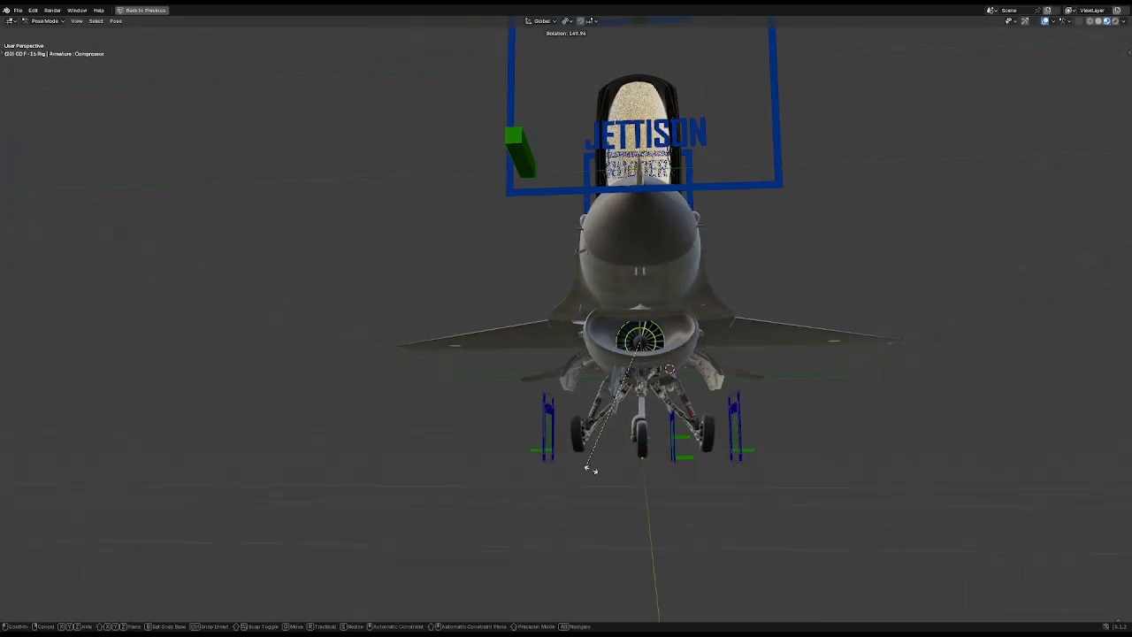
{"action": "right_click", "coordinate": [771, 391]}
{"action": "scroll", "coordinate": [774, 390], "scroll_direction": "up", "scroll_amount": 5}
{"action": "middle_click_drag", "start_coordinate": [776, 391], "coordinate": [692, 209]}
{"action": "key", "text": "r"}
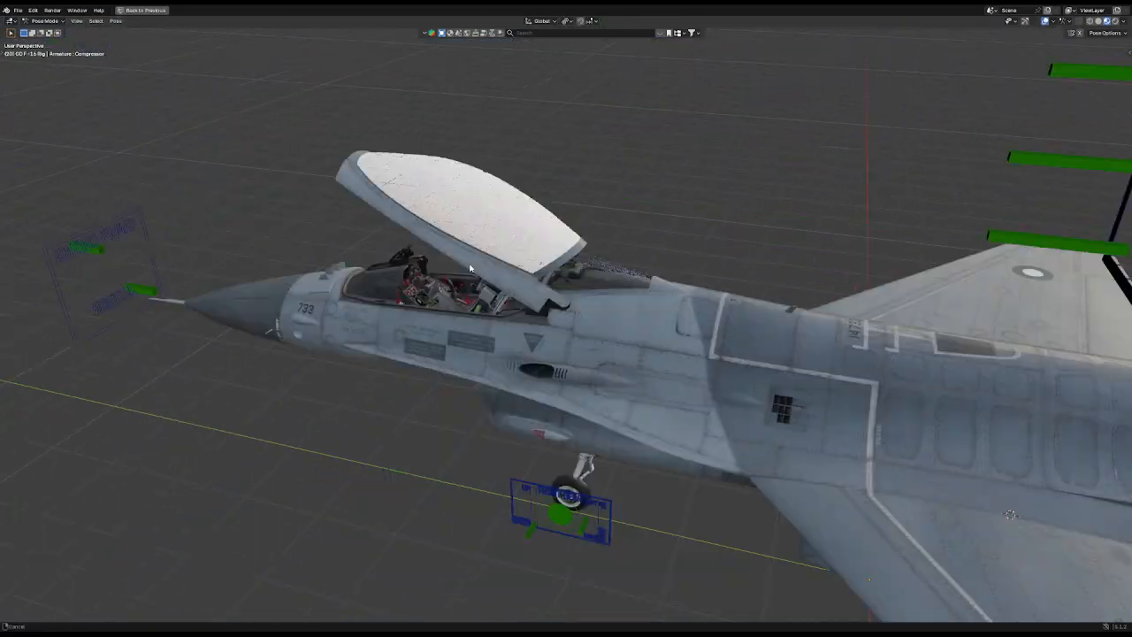
Step: Move the Canopy Position Control to close the cockpit canopy and open it again
{"action": "scroll", "coordinate": [616, 319], "scroll_direction": "up", "scroll_amount": 3}
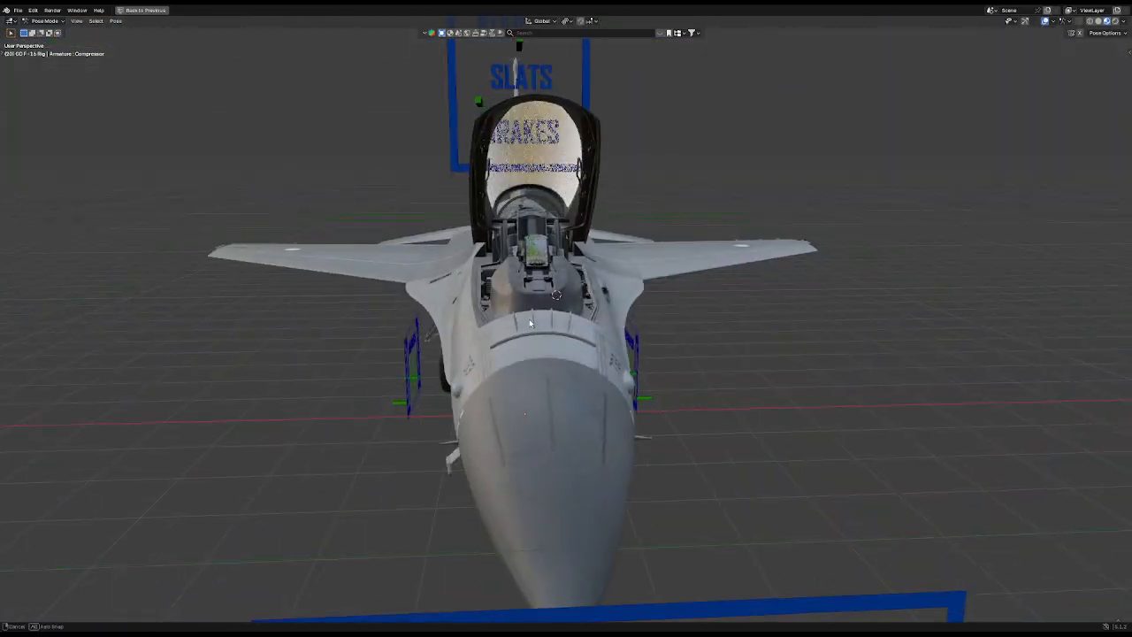
{"action": "middle_click_drag", "start_coordinate": [529, 318], "coordinate": [599, 412]}
{"action": "key", "text": "g"}
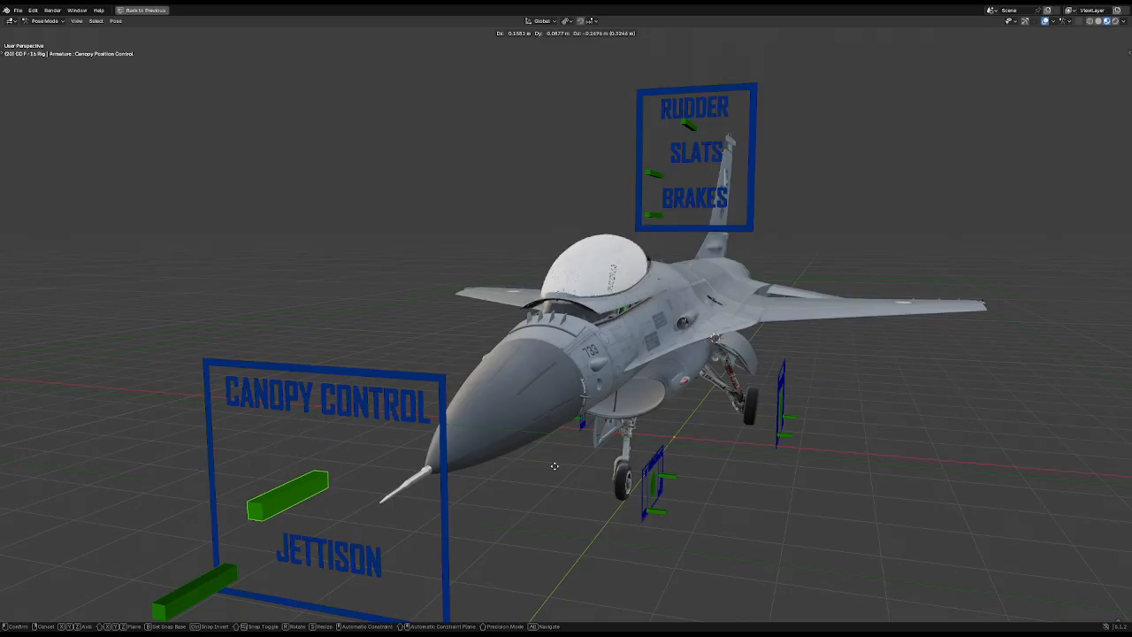
{"action": "left_click", "coordinate": [541, 390]}
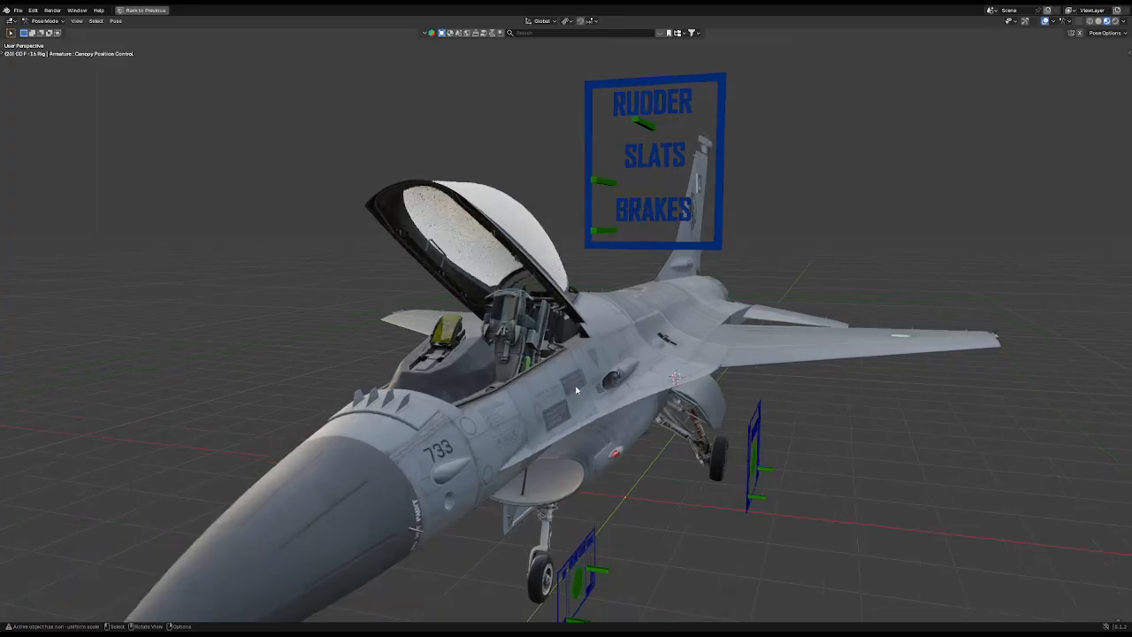
Step: Look inside the cockpit under the open canopy and move the Canopy Position Control to test the canopy's motion
{"action": "middle_click_drag", "start_coordinate": [575, 390], "coordinate": [705, 397]}
{"action": "scroll", "coordinate": [705, 397], "scroll_direction": "up", "scroll_amount": 5}
{"action": "scroll", "coordinate": [604, 383], "scroll_direction": "up", "scroll_amount": 4}
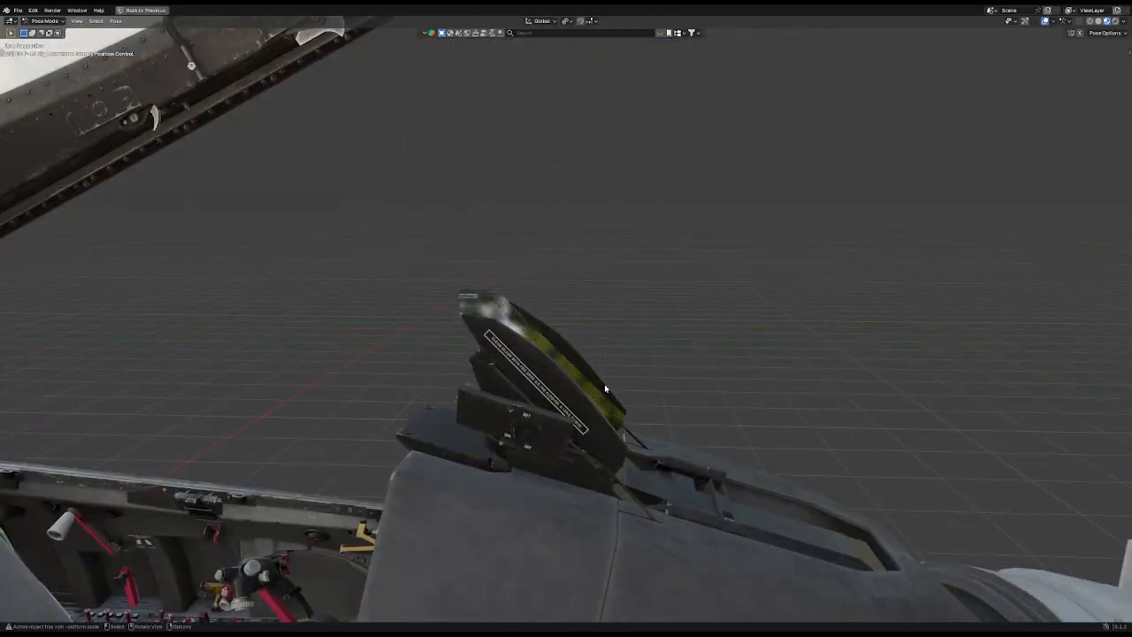
{"action": "middle_click_drag", "start_coordinate": [604, 384], "coordinate": [735, 248]}
{"action": "scroll", "coordinate": [755, 288], "scroll_direction": "up", "scroll_amount": 2}
{"action": "scroll", "coordinate": [755, 287], "scroll_direction": "down", "scroll_amount": 2}
{"action": "key", "text": "g"}
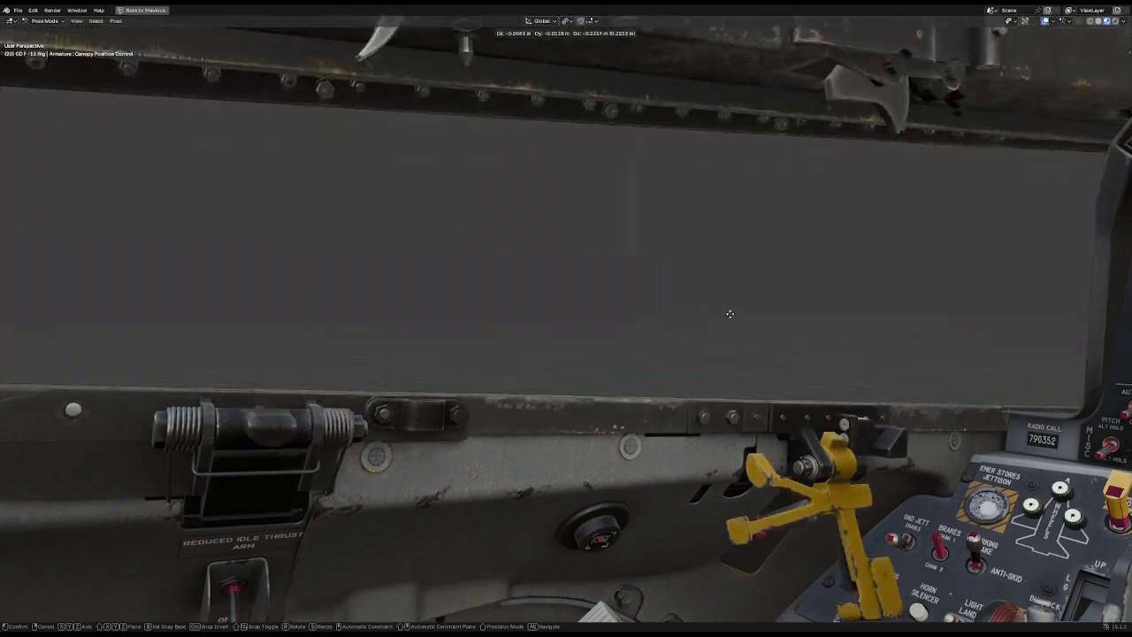
{"action": "left_click", "coordinate": [733, 303]}
Step: Rotate the Landing Gear Lever beside the instrument panel in the cockpit to test its movement
{"action": "middle_click_drag", "start_coordinate": [732, 305], "coordinate": [809, 356]}
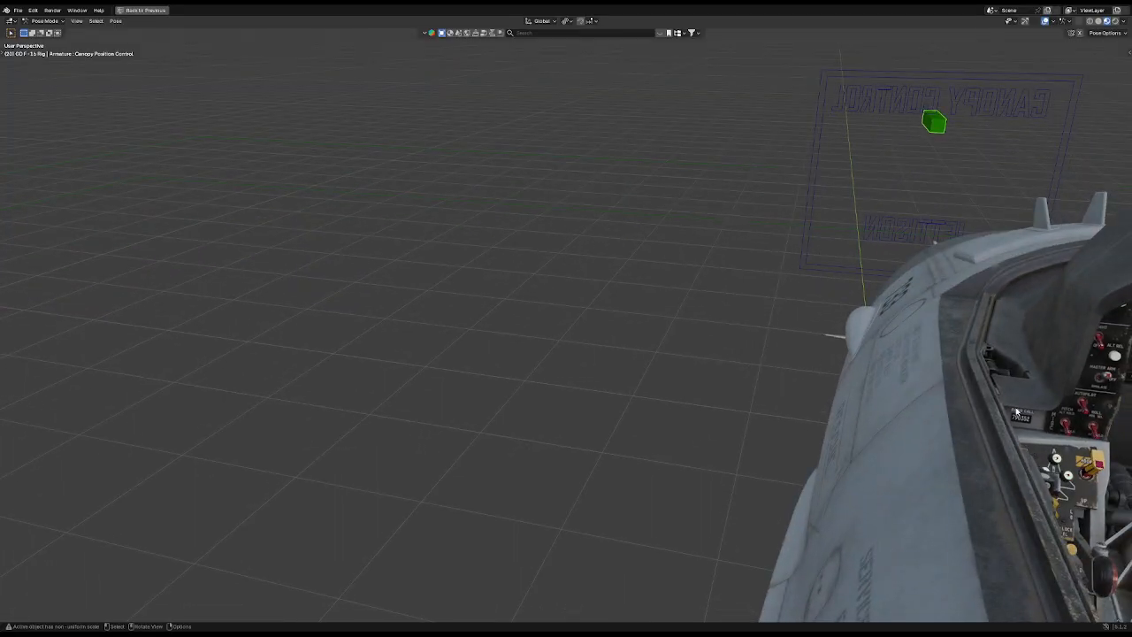
{"action": "key", "text": "z"}
{"action": "right_click", "coordinate": [1053, 426]}
{"action": "left_click", "coordinate": [1052, 427]}
{"action": "middle_click_drag", "start_coordinate": [998, 300], "coordinate": [492, 204]}
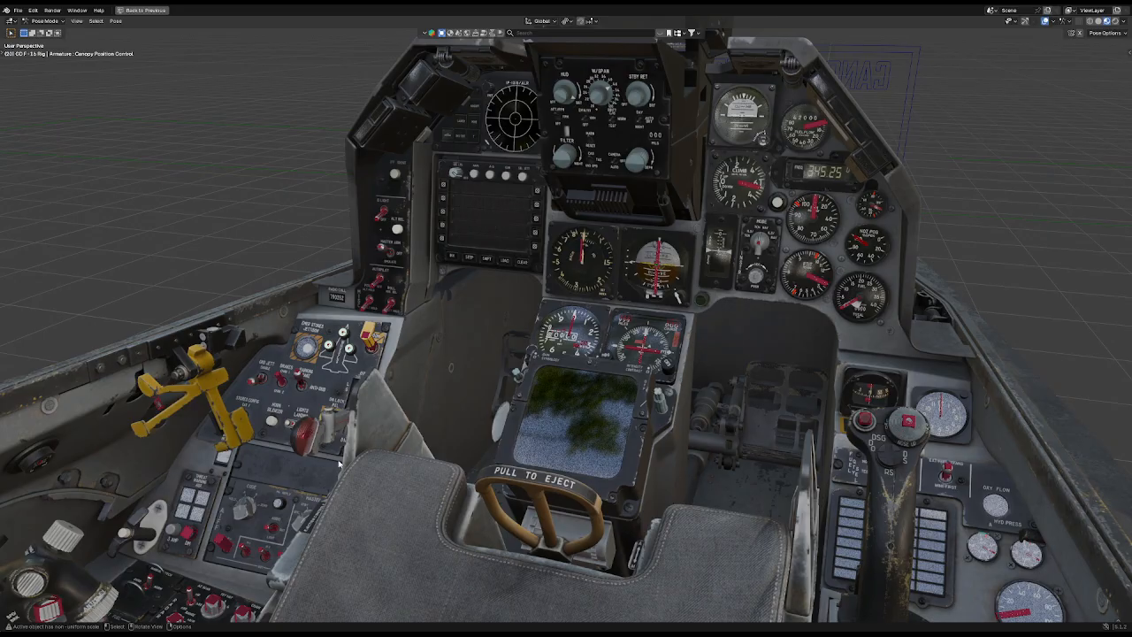
{"action": "scroll", "coordinate": [359, 468], "scroll_direction": "up", "scroll_amount": 4}
{"action": "middle_click_drag", "start_coordinate": [457, 417], "coordinate": [557, 418]}
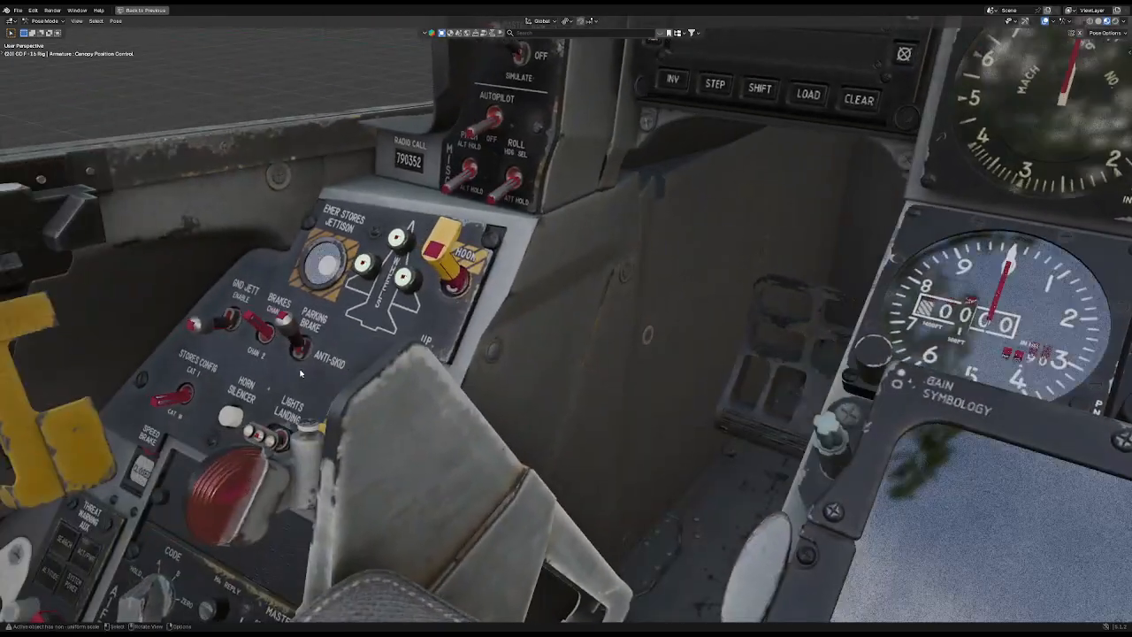
{"action": "left_click", "coordinate": [290, 346]}
{"action": "key", "text": "r"}
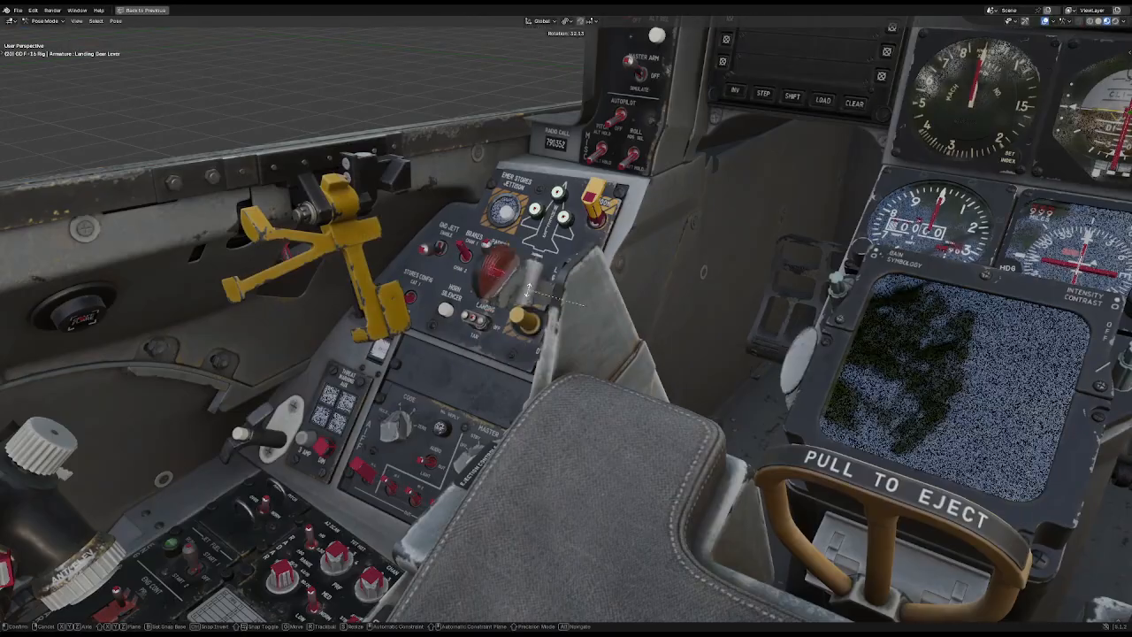
{"action": "left_click", "coordinate": [512, 327]}
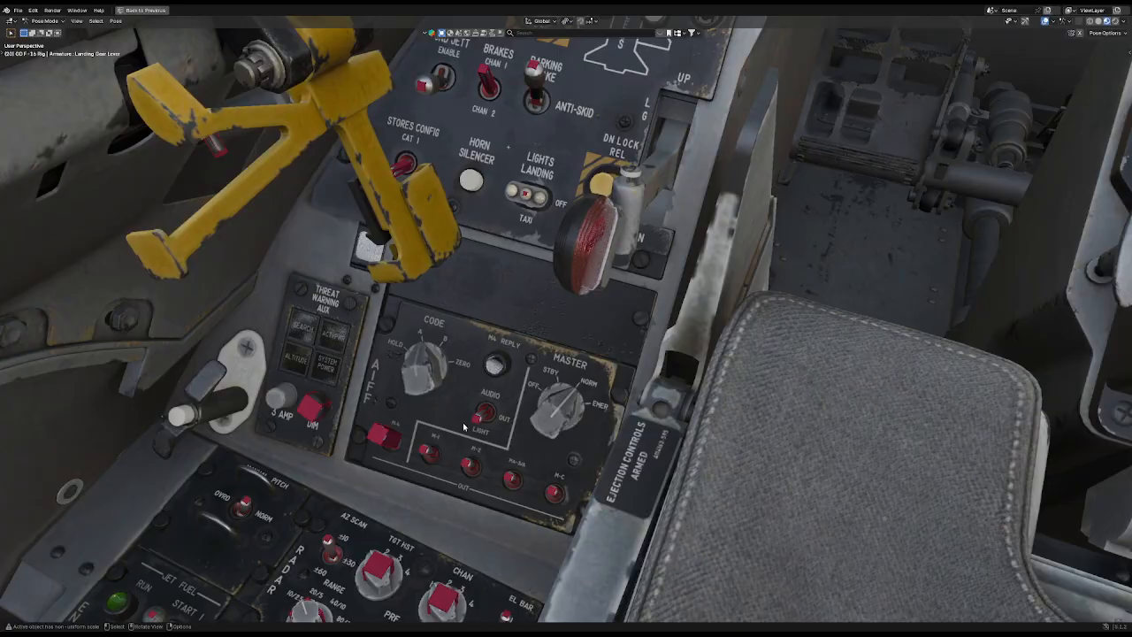
Step: Rotate the Radar Range knob on the cockpit's side console and bring the throttle into view
{"action": "key", "text": "r"}
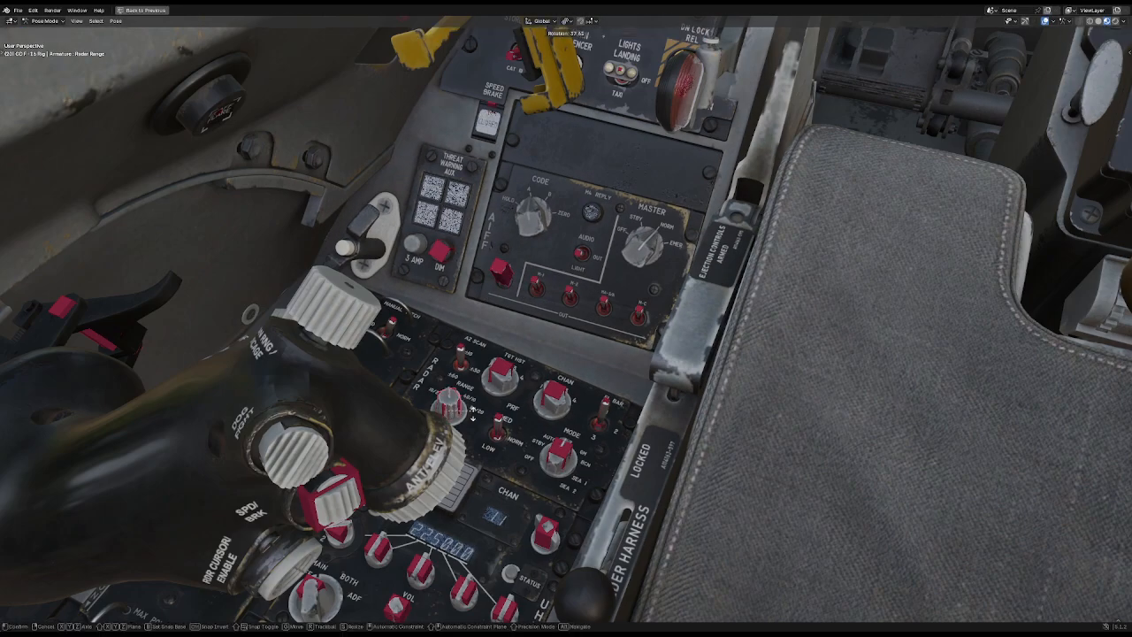
{"action": "middle_click_drag", "start_coordinate": [484, 417], "coordinate": [453, 408]}
{"action": "middle_click_drag", "start_coordinate": [222, 337], "coordinate": [486, 363], "text": "shift"}
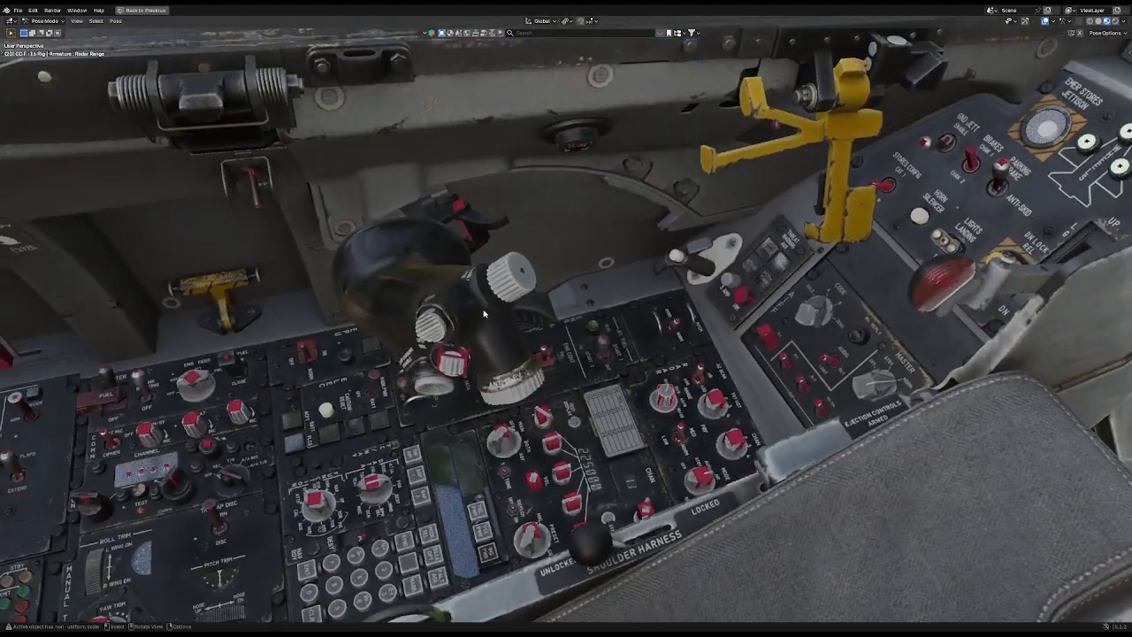
{"action": "middle_click_drag", "start_coordinate": [483, 312], "coordinate": [465, 361], "text": "shift"}
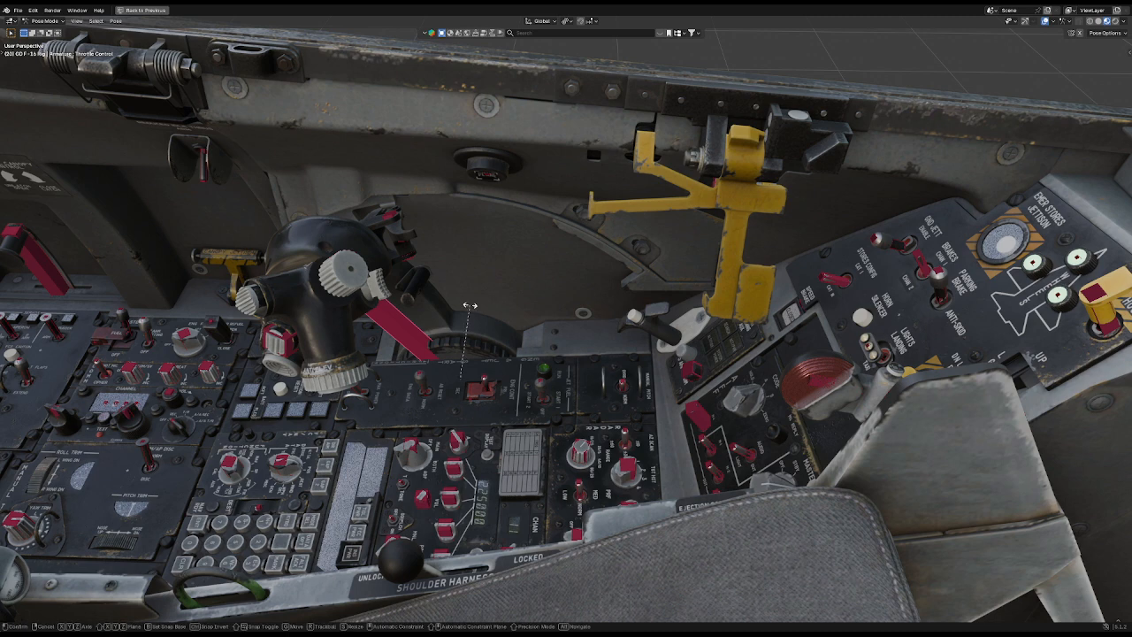
Step: Try rotating the Throttle Control and the Radar Range knob, cancelling both rotations
{"action": "right_click", "coordinate": [469, 314]}
{"action": "key", "text": "ctrl+z"}
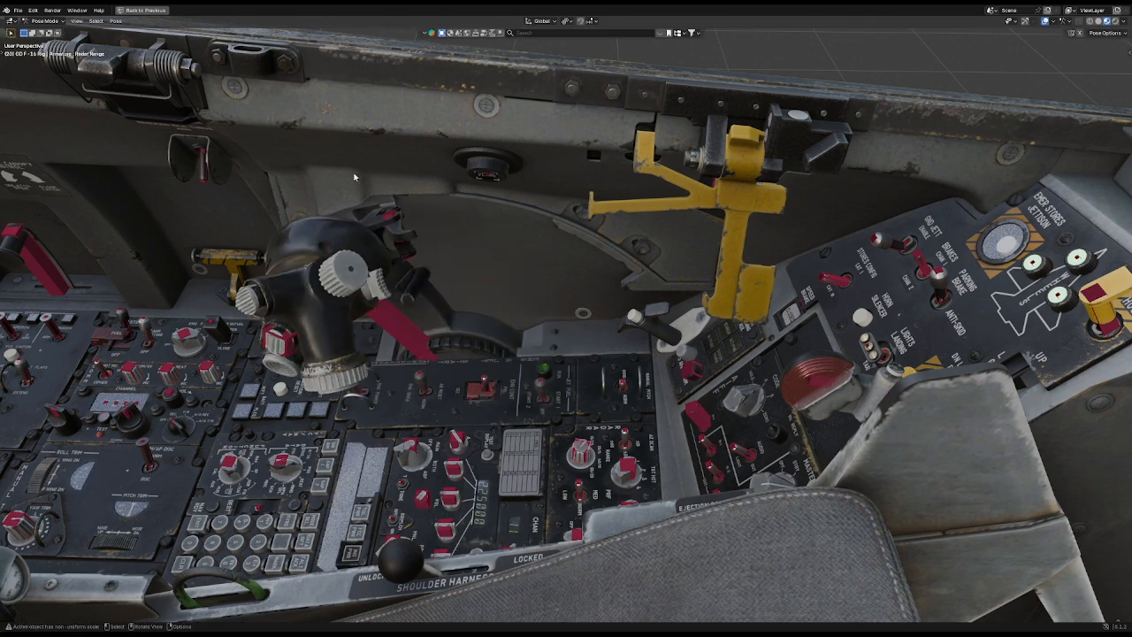
{"action": "key", "text": "r"}
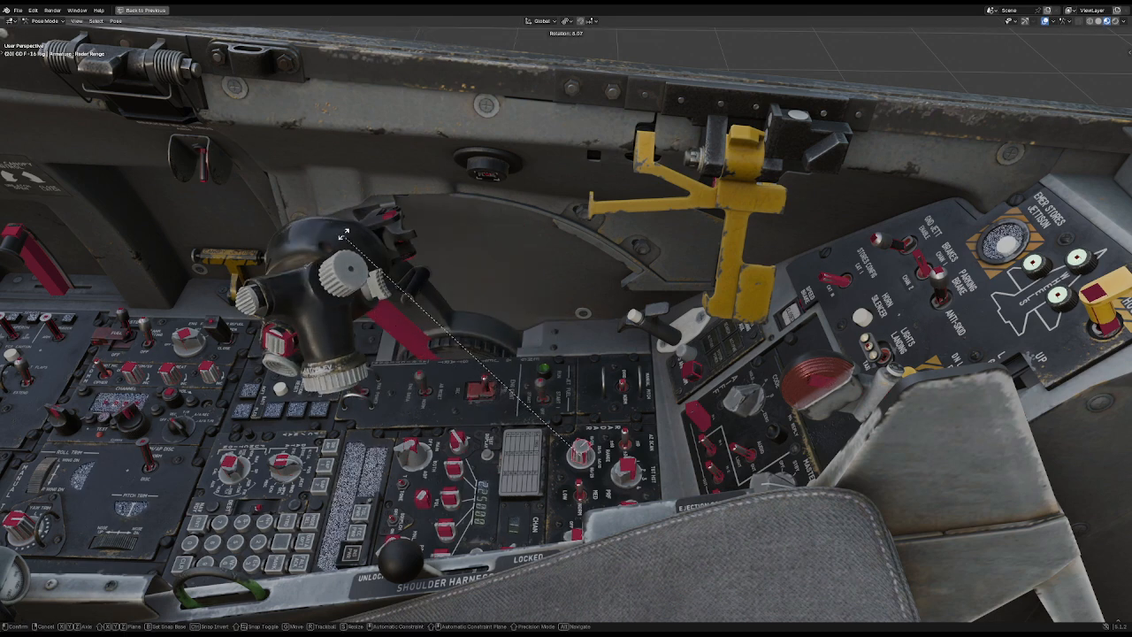
{"action": "right_click", "coordinate": [605, 208]}
Step: Select the Throttle Control bone and rotate it to swing the throttle lever along its arc
{"action": "left_click", "coordinate": [404, 315]}
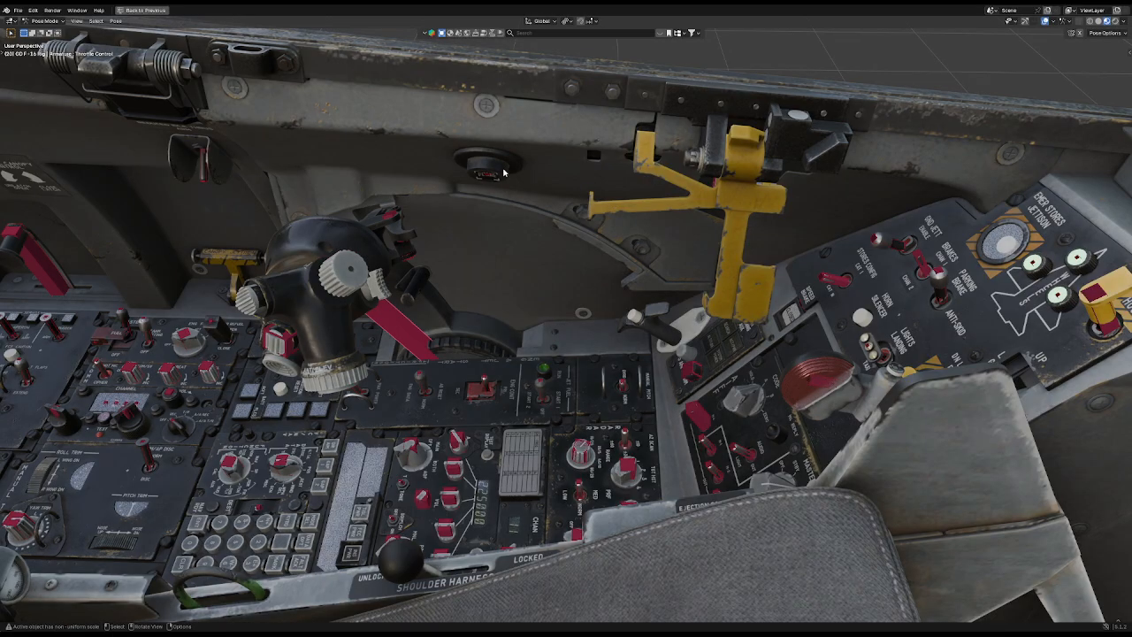
{"action": "key", "text": "r"}
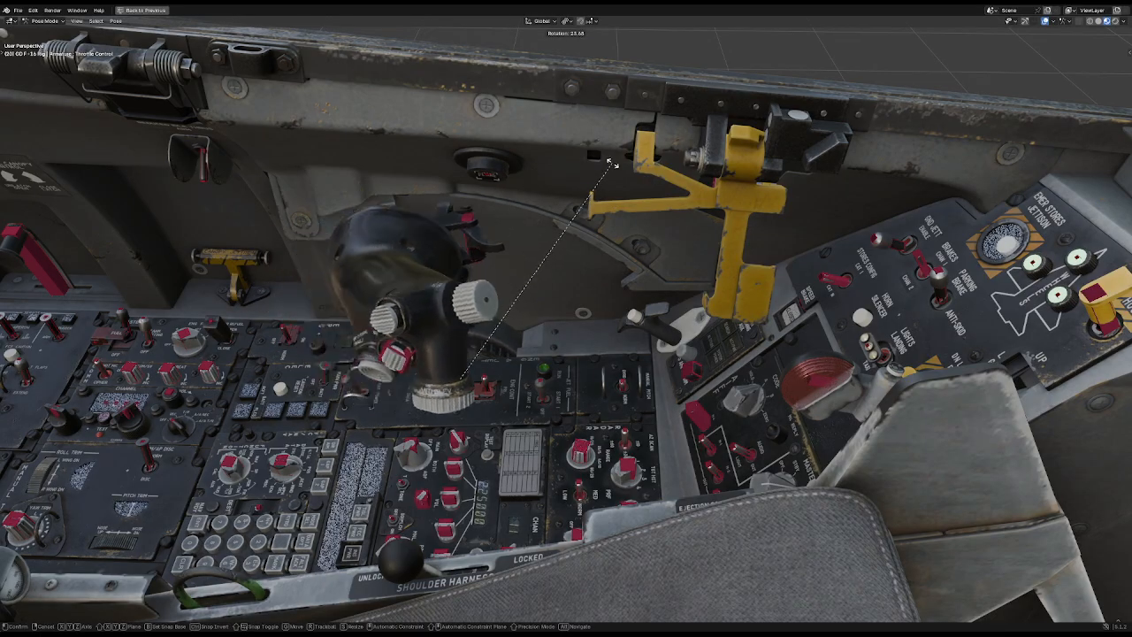
{"action": "left_click", "coordinate": [396, 211]}
{"action": "middle_click_drag", "start_coordinate": [397, 213], "coordinate": [309, 265]}
{"action": "left_click", "coordinate": [403, 283]}
{"action": "middle_click_drag", "start_coordinate": [404, 281], "coordinate": [604, 219]}
{"action": "key", "text": "r"}
{"action": "left_click", "coordinate": [586, 284]}
Step: Pick the Throttle Top bone inside the throttle grip in wireframe shading and rotate it to test the grip's tilt
{"action": "middle_click_drag", "start_coordinate": [587, 284], "coordinate": [566, 205]}
{"action": "key", "text": "shift+z"}
{"action": "left_click", "coordinate": [443, 187]}
{"action": "key", "text": "shift+z"}
{"action": "key", "text": "r"}
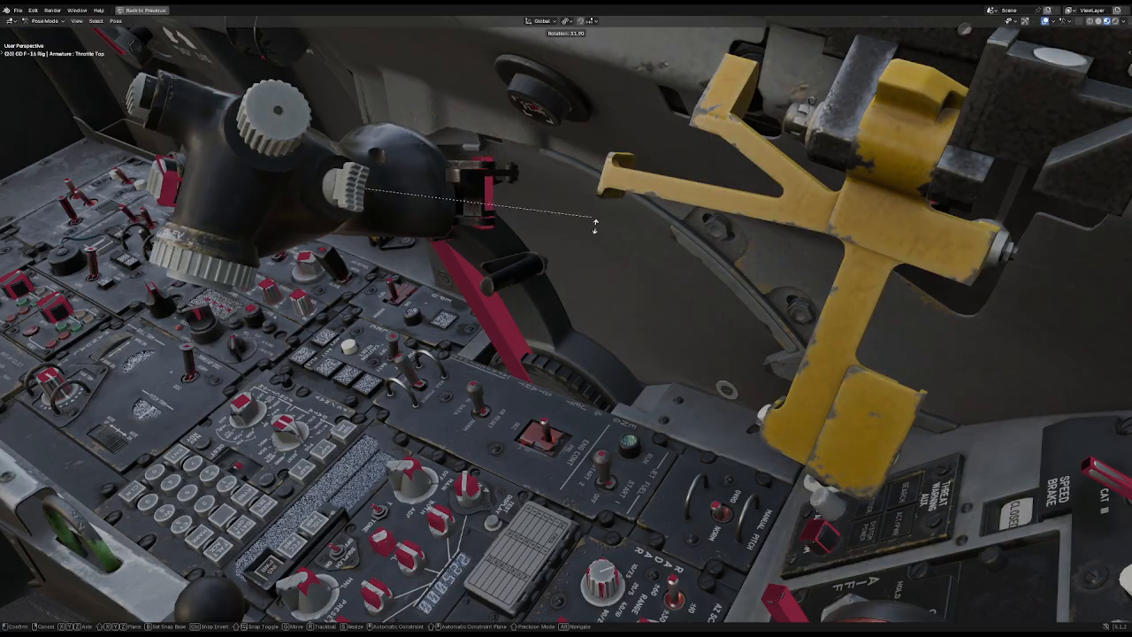
{"action": "left_click", "coordinate": [605, 286]}
{"action": "left_click", "coordinate": [458, 262]}
{"action": "middle_click_drag", "start_coordinate": [458, 263], "coordinate": [584, 215]}
{"action": "key", "text": "r"}
{"action": "left_click", "coordinate": [500, 221]}
{"action": "mouse_move", "coordinate": [500, 212]}
{"action": "middle_mouse_down"}
{"action": "mouse_move", "coordinate": [446, 236]}
{"action": "mouse_move", "coordinate": [480, 245]}
{"action": "middle_mouse_up"}
Step: Clear the test rotations on the throttle bones, including Throttle Top, with the viewport back in textured shading
{"action": "key", "text": "alt+r"}
{"action": "left_click", "coordinate": [482, 250]}
{"action": "key", "text": "alt+r"}
{"action": "key", "text": "z"}
{"action": "left_click", "coordinate": [397, 285]}
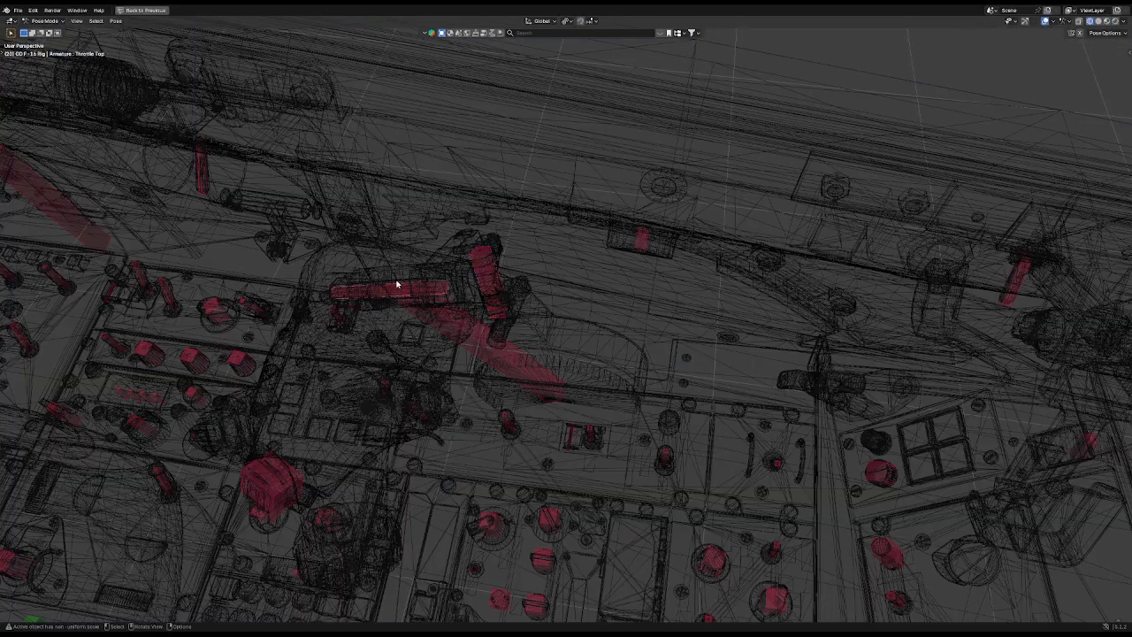
{"action": "key", "text": "shift+z"}
{"action": "key", "text": "alt+r"}
{"action": "middle_click_drag", "start_coordinate": [453, 331], "coordinate": [457, 289]}
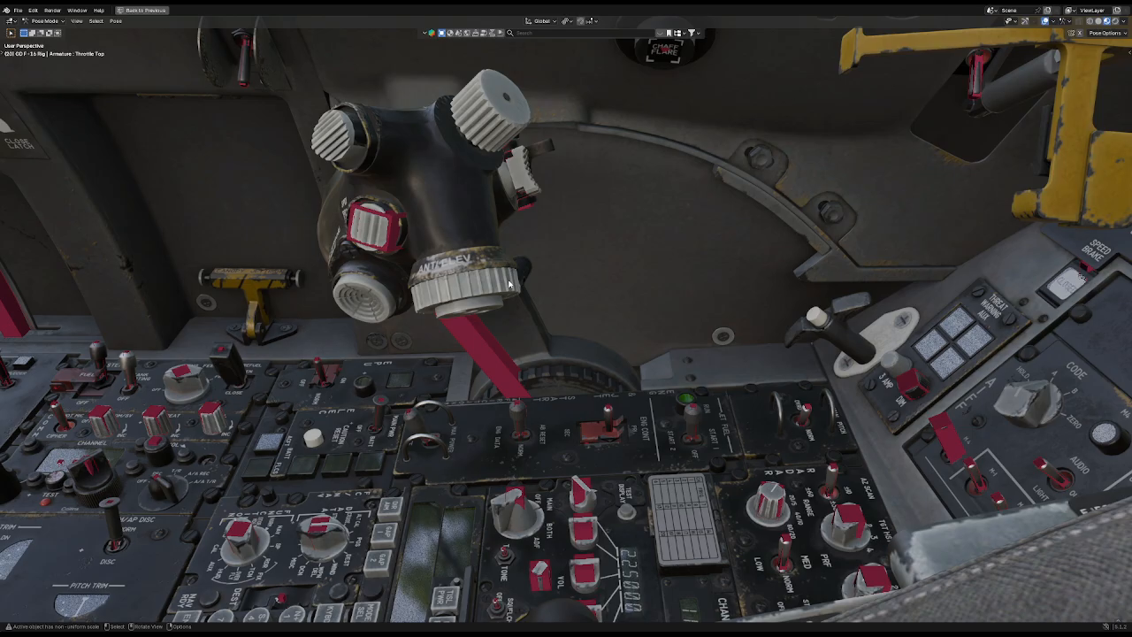
Step: Show the whole F-16 from outside in rendered viewport shading with the viewport overlays hidden
{"action": "scroll", "coordinate": [513, 292], "scroll_direction": "down", "scroll_amount": 10}
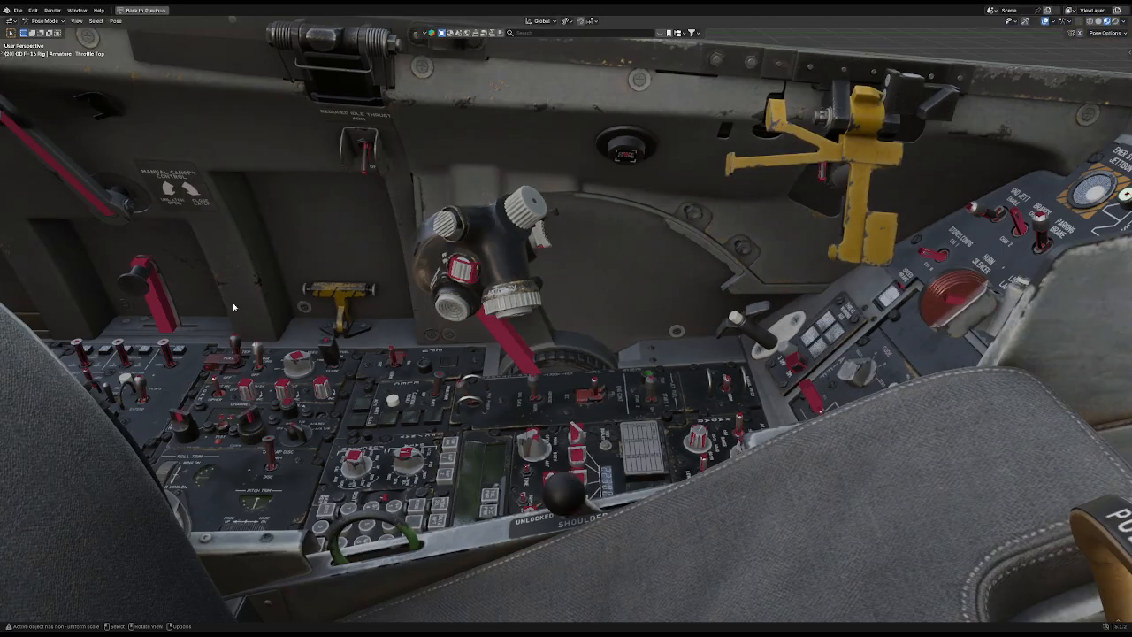
{"action": "scroll", "coordinate": [520, 323], "scroll_direction": "down", "scroll_amount": 8}
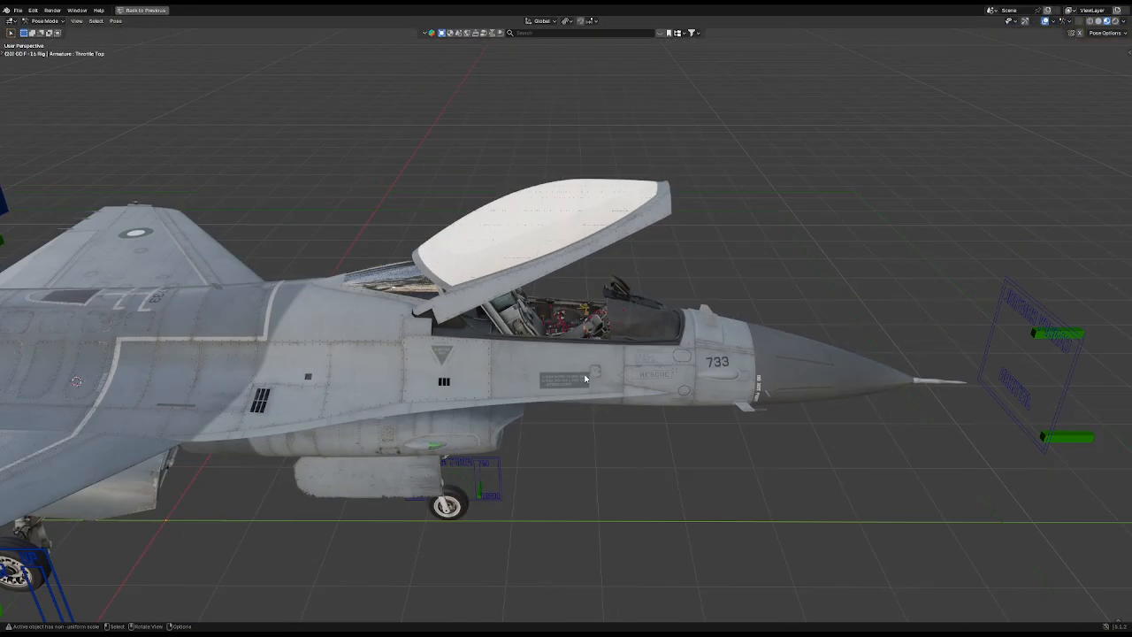
{"action": "scroll", "coordinate": [588, 395], "scroll_direction": "up", "scroll_amount": 4}
{"action": "mouse_move", "coordinate": [589, 390]}
{"action": "middle_mouse_down"}
{"action": "mouse_move", "coordinate": [531, 388]}
{"action": "mouse_move", "coordinate": [587, 380]}
{"action": "mouse_move", "coordinate": [661, 460]}
{"action": "mouse_move", "coordinate": [623, 455]}
{"action": "middle_mouse_up"}
{"action": "scroll", "coordinate": [661, 460], "scroll_direction": "up", "scroll_amount": 4}
{"action": "key", "text": "z"}
{"action": "scroll", "coordinate": [630, 166], "scroll_direction": "down", "scroll_amount": 6}
{"action": "middle_click_drag", "start_coordinate": [720, 390], "coordinate": [717, 281]}
{"action": "scroll", "coordinate": [717, 280], "scroll_direction": "down", "scroll_amount": 2}
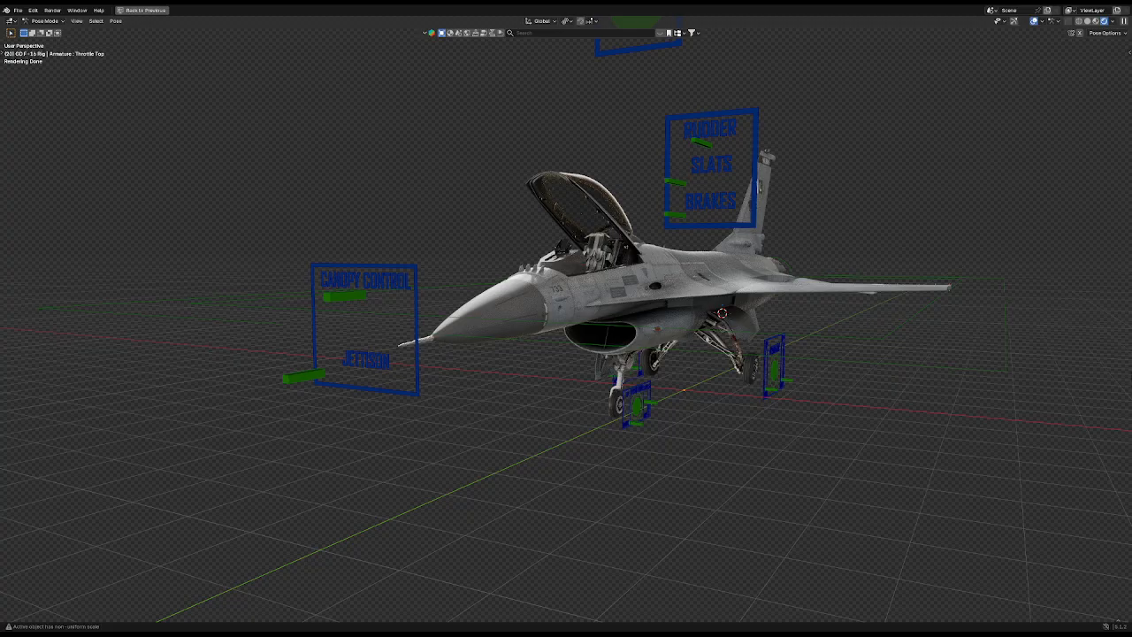
{"action": "middle_click_drag", "start_coordinate": [856, 331], "coordinate": [755, 354]}
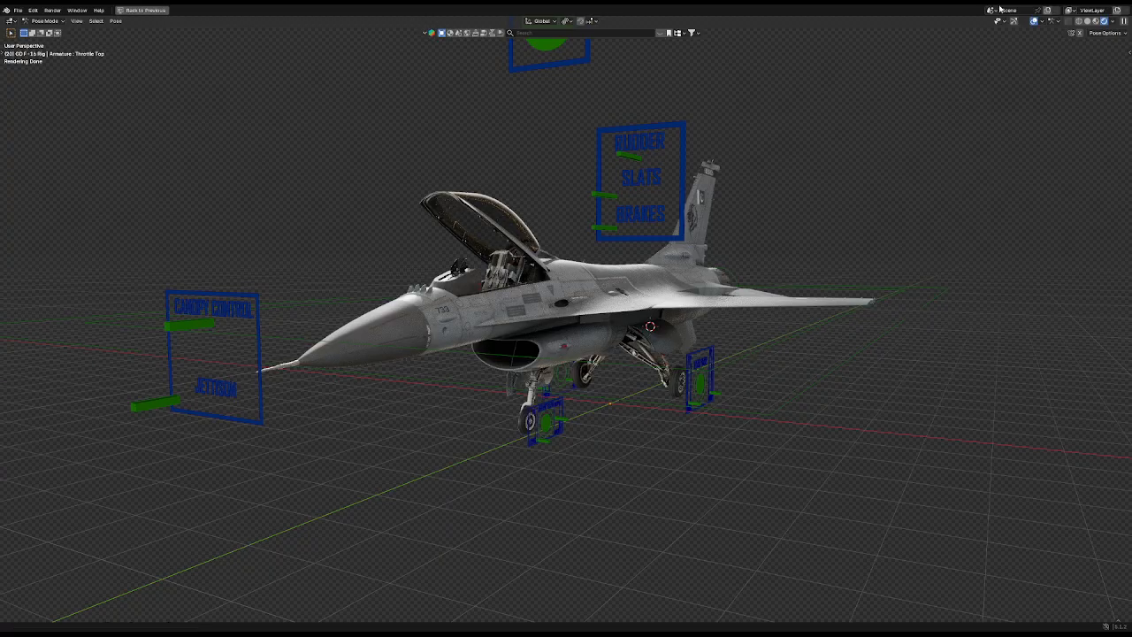
{"action": "left_click", "coordinate": [1034, 20]}
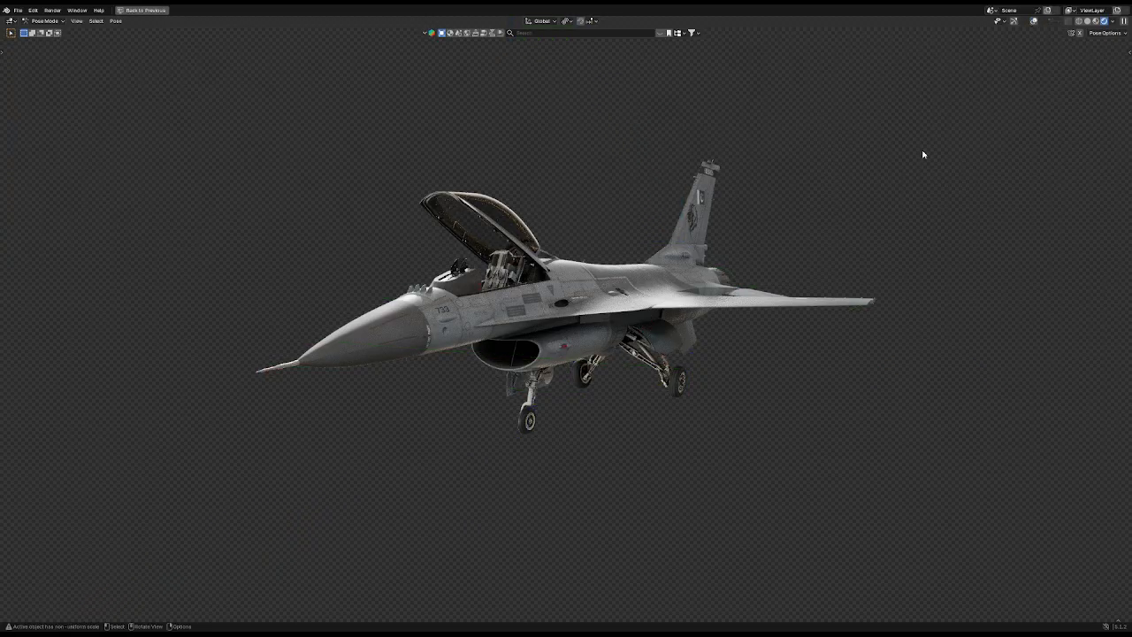